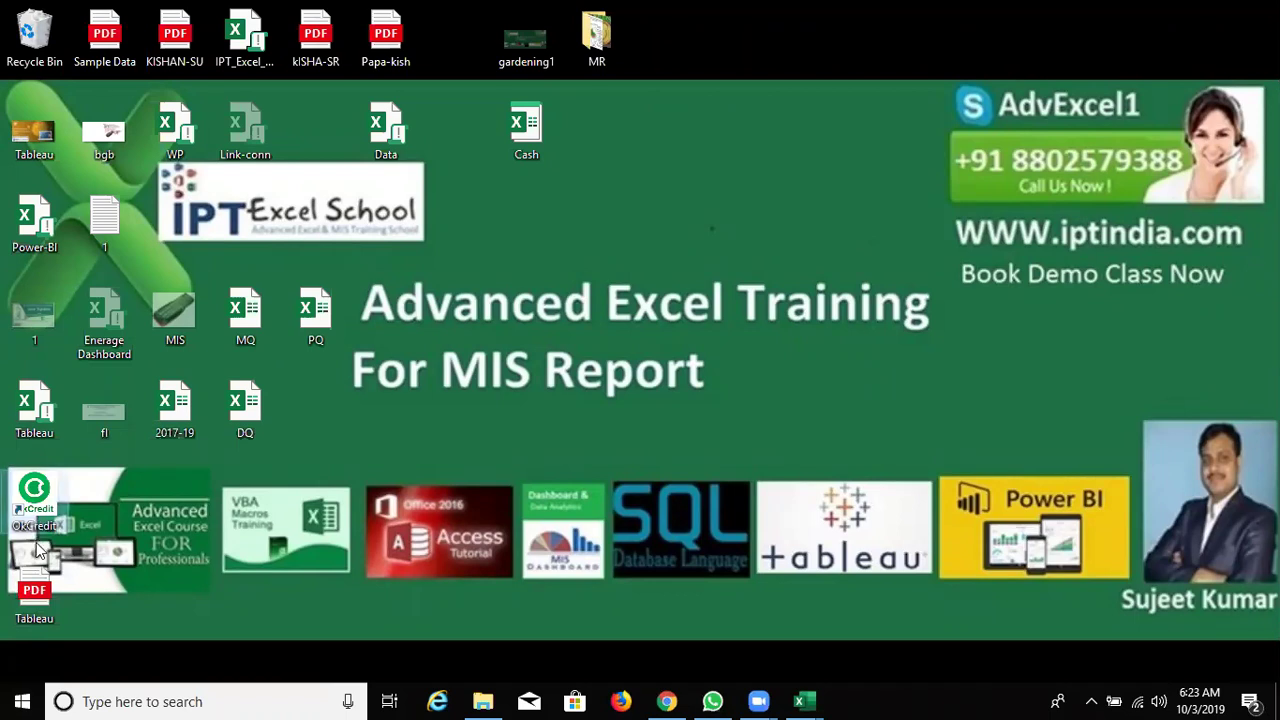
Move the Tableau PDF icon next to 2017-19 and refresh the desktop
drag(34, 592, 220, 485)
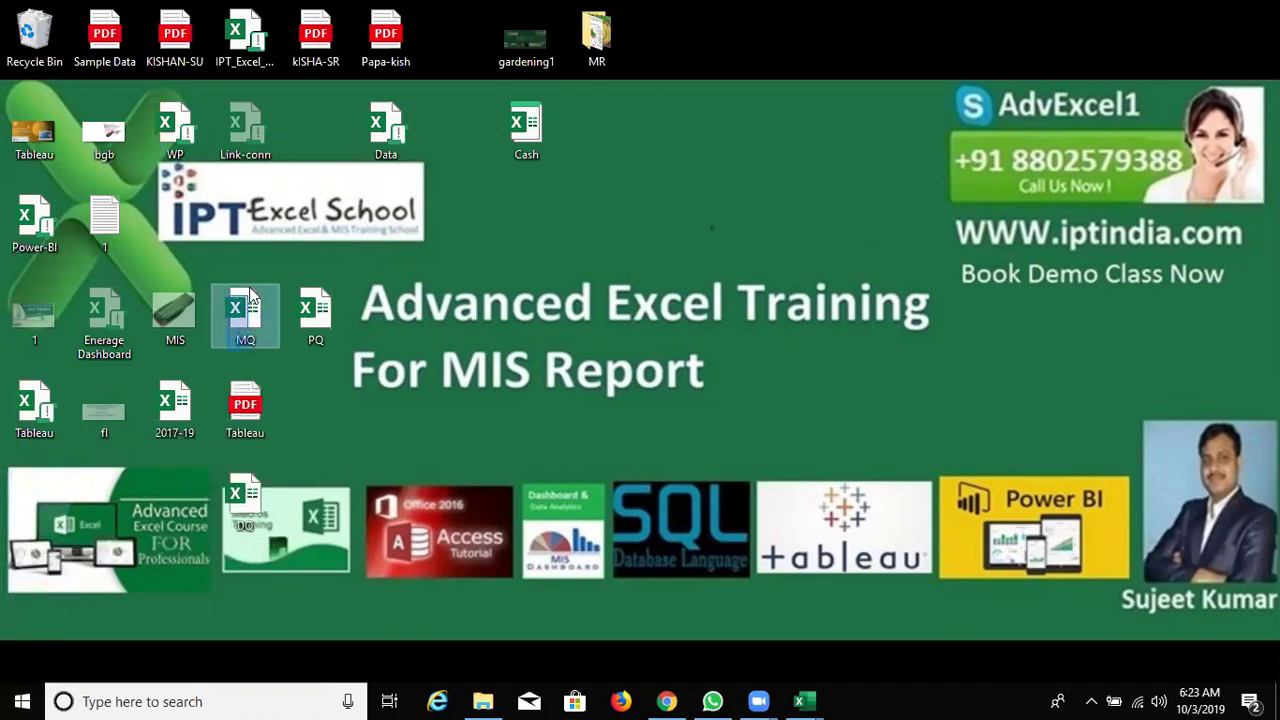
right_click(358, 409)
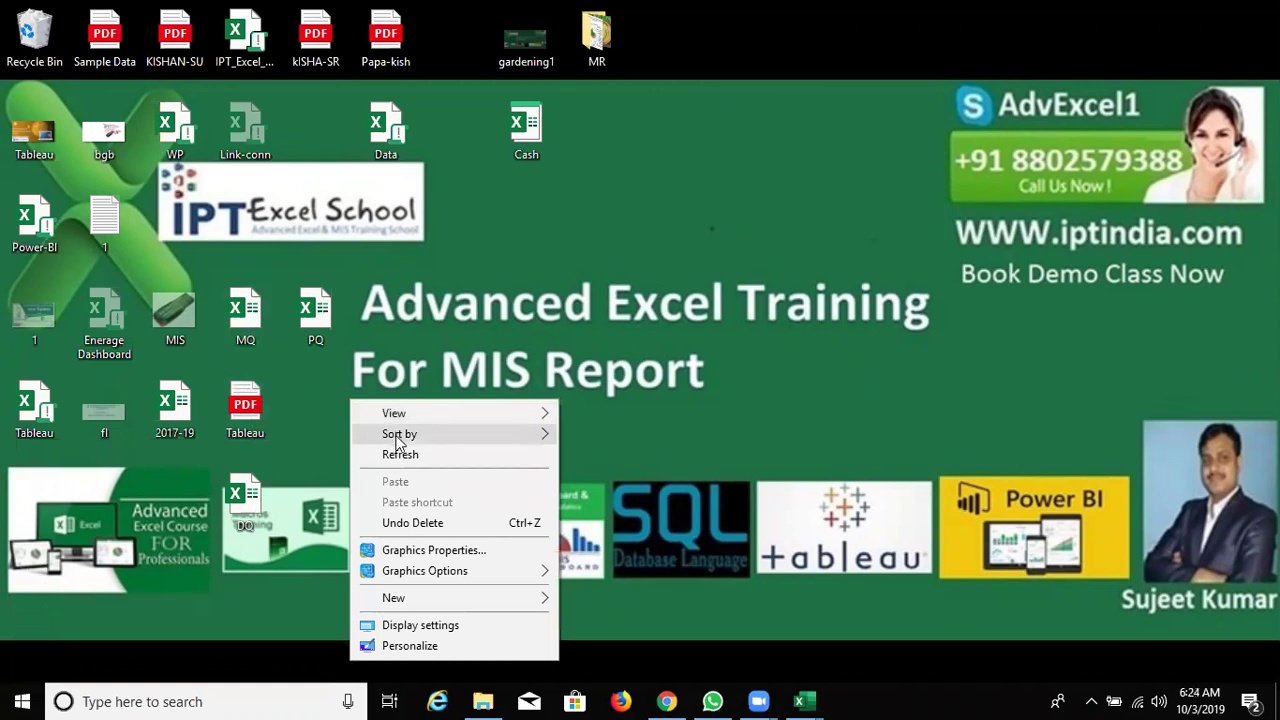
click(403, 452)
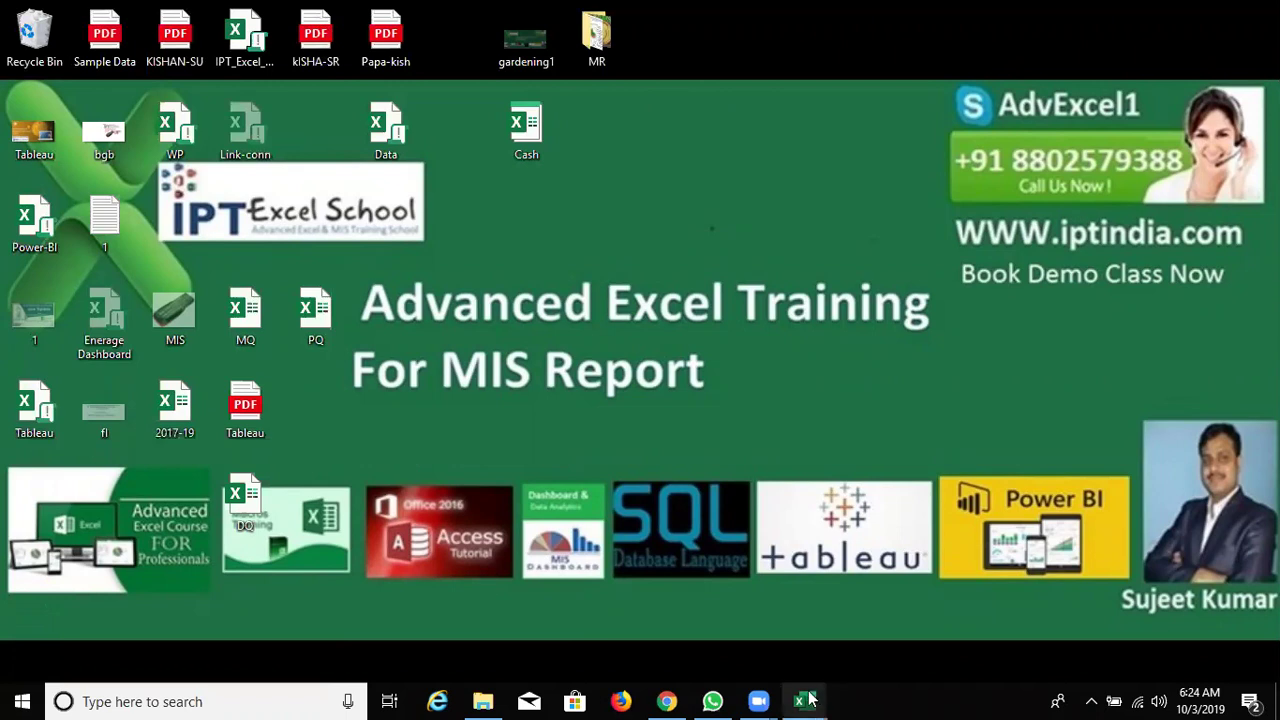
Bring the Book1 Visual Basic editor forward and insert a new Module1
mouse_move(805, 701)
click(915, 647)
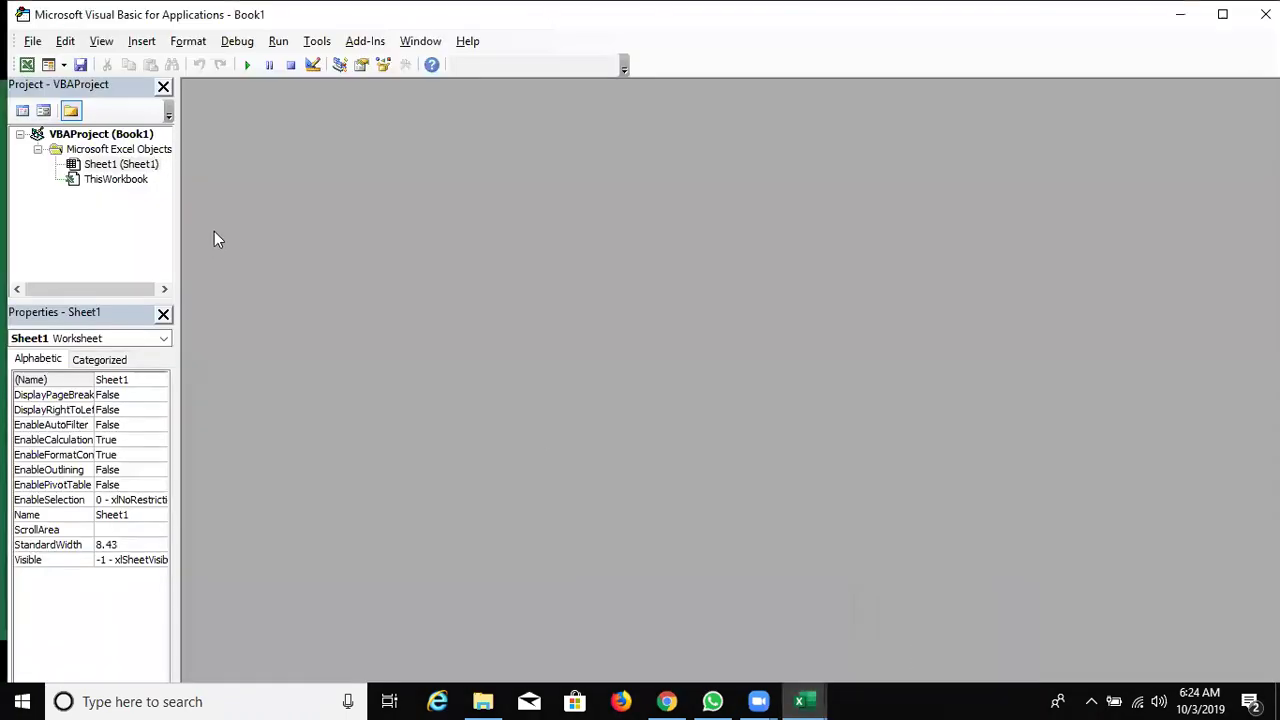
click(137, 55)
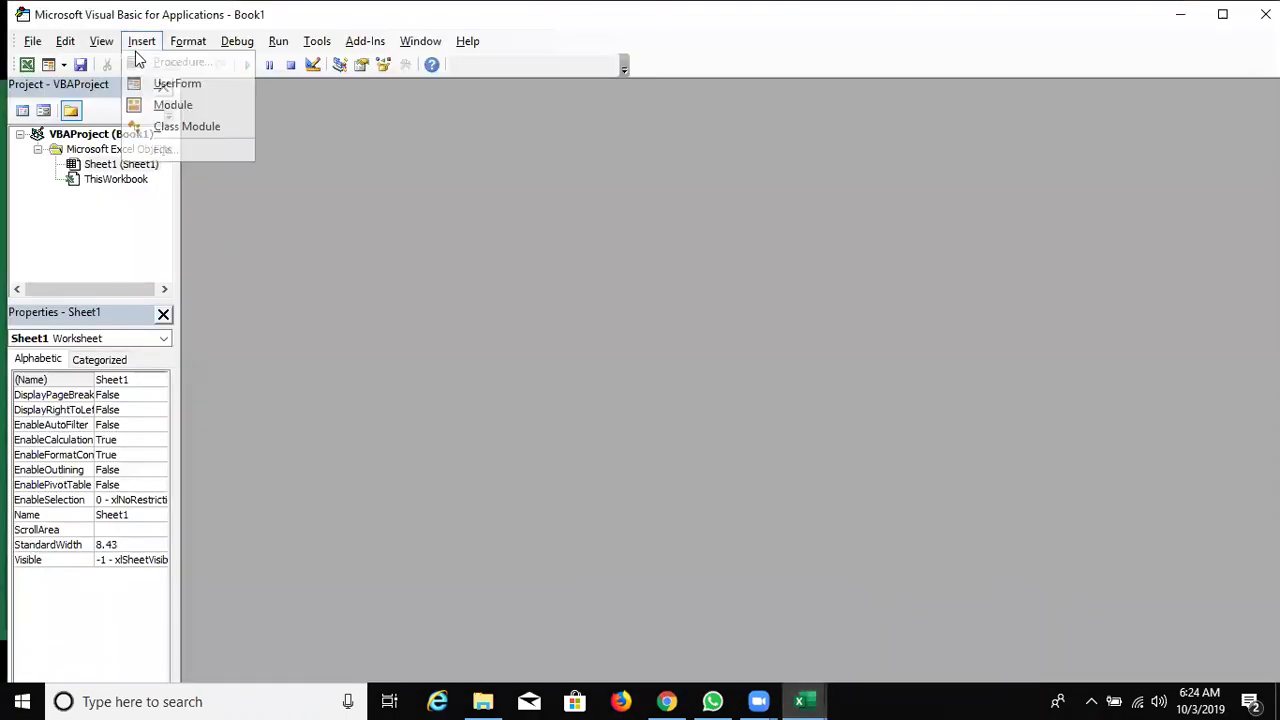
click(165, 110)
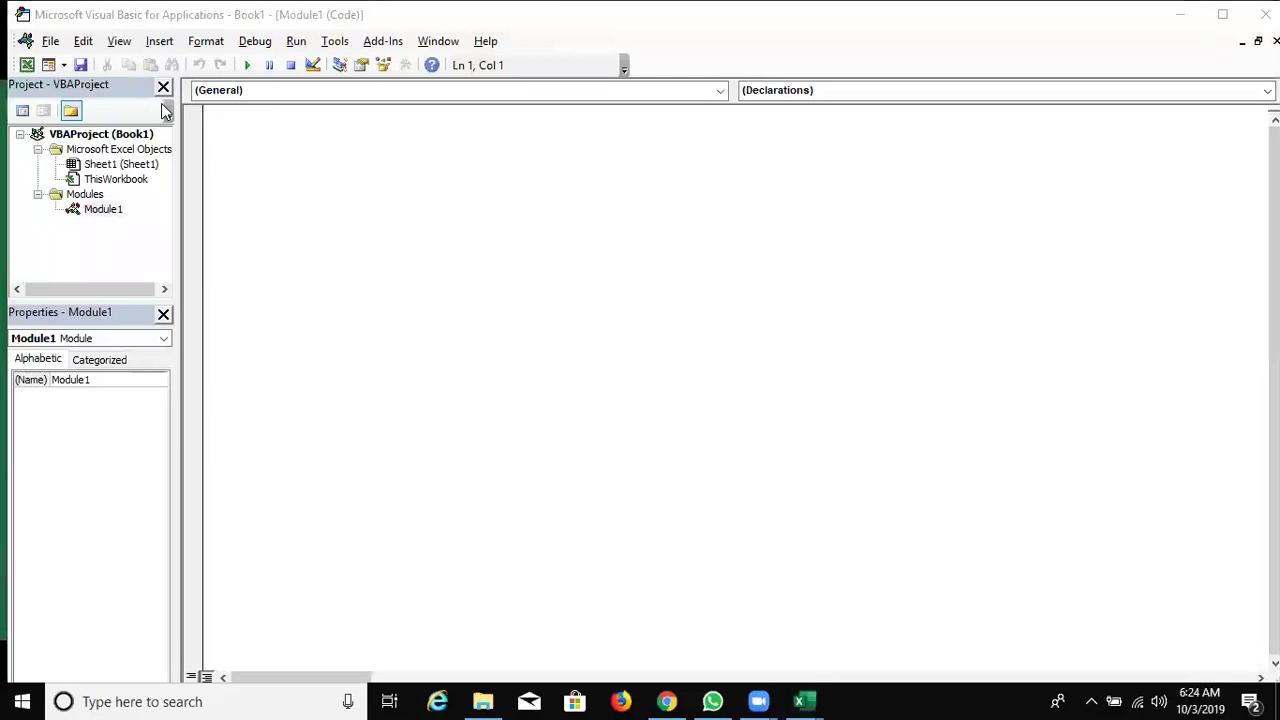
key(alt+Tab)
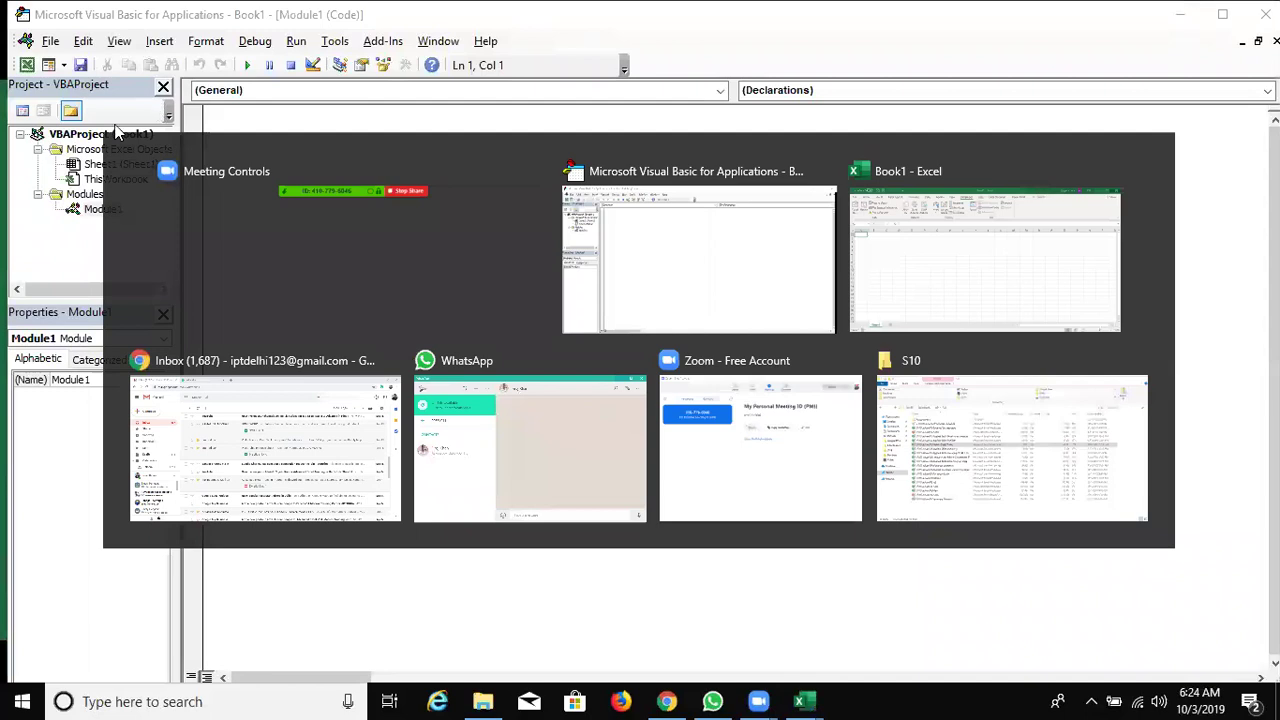
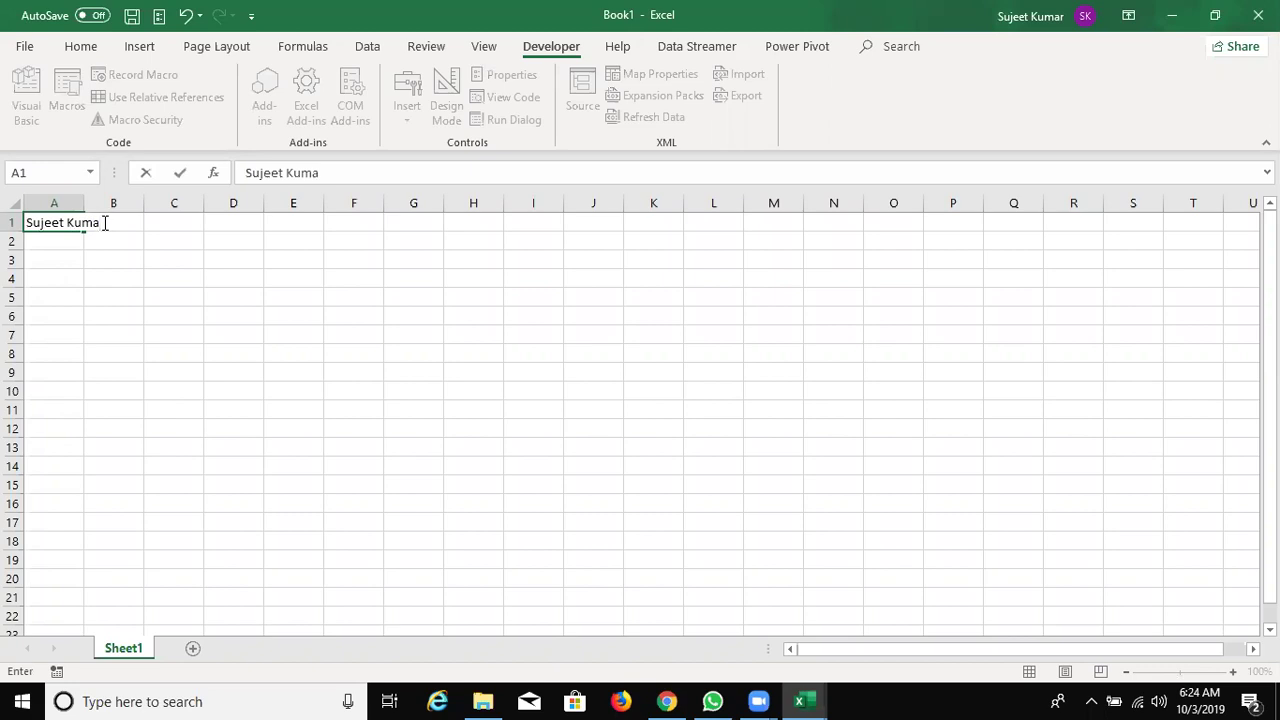
Enter a sample full name in A1 and auto-fit column A to it
click(145, 301)
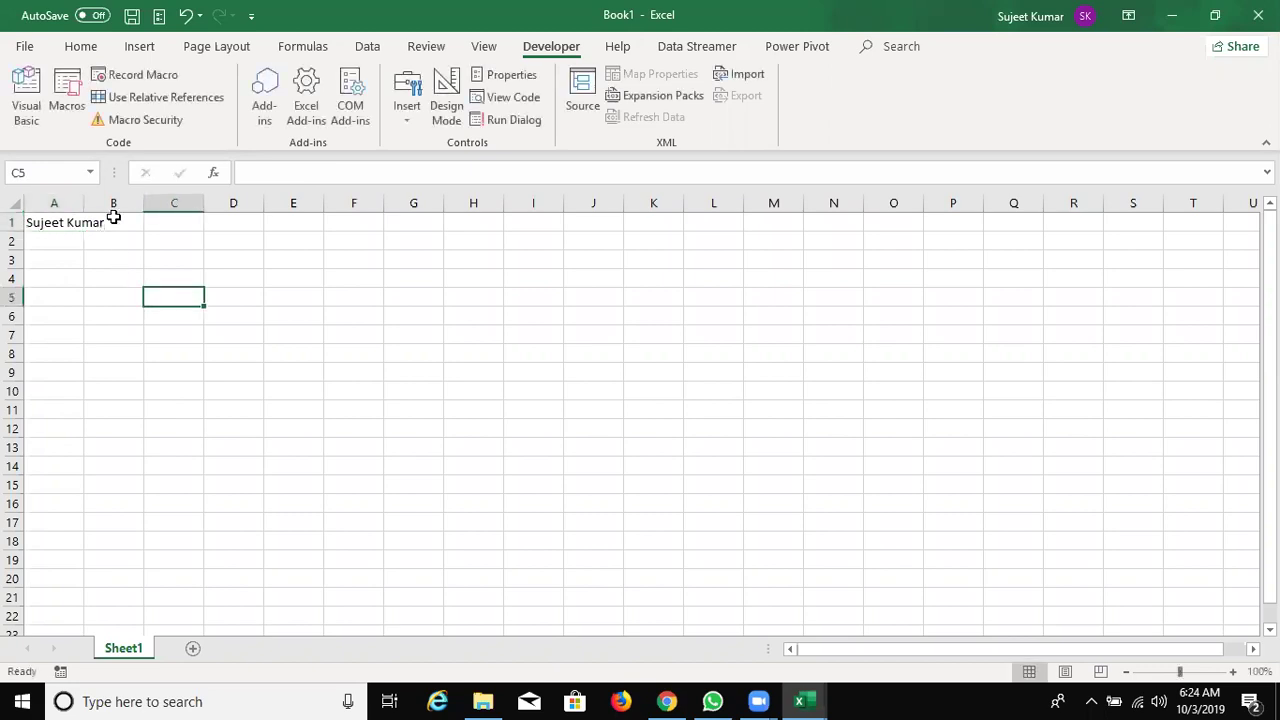
double_click(84, 203)
click(129, 235)
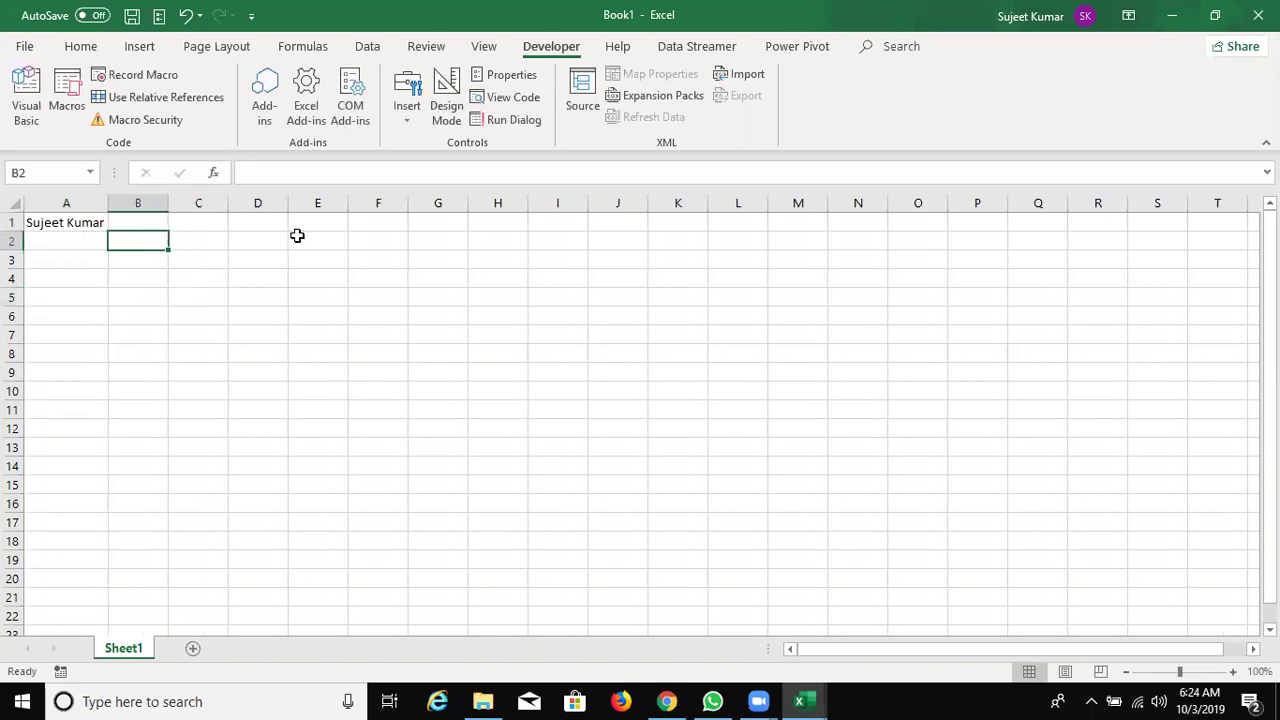
text(=)
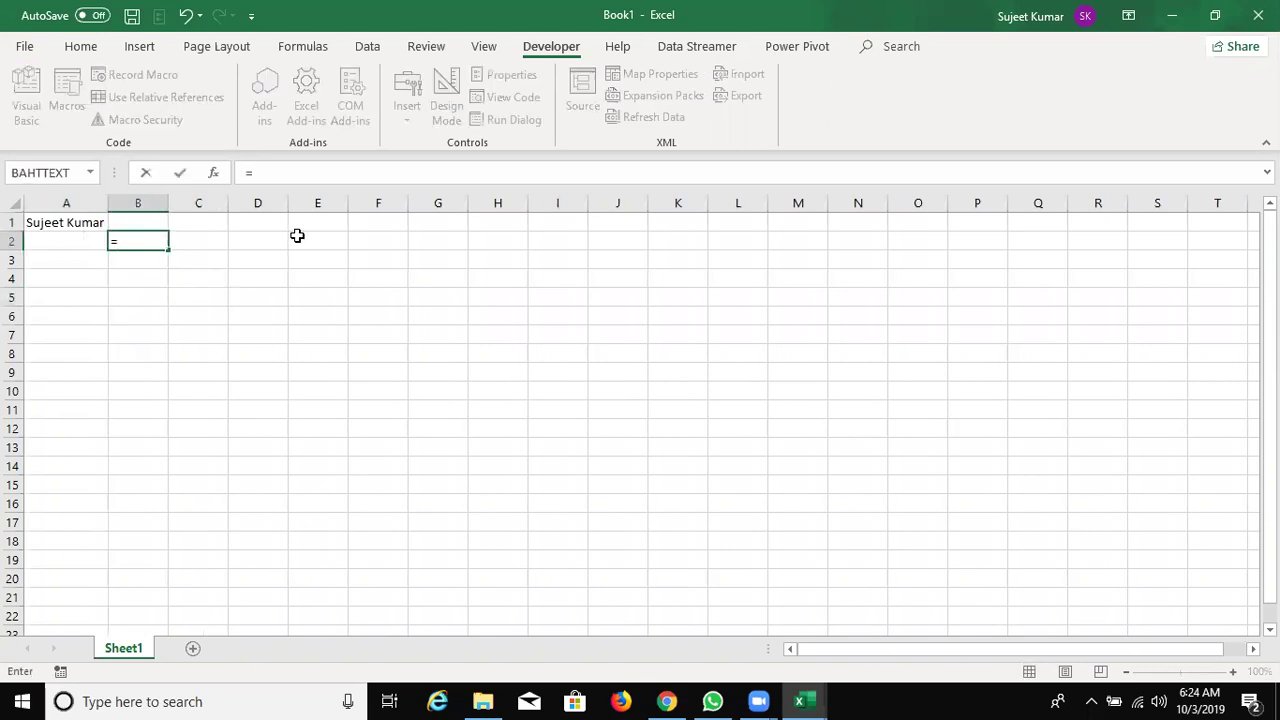
key(Escape)
key(Up)
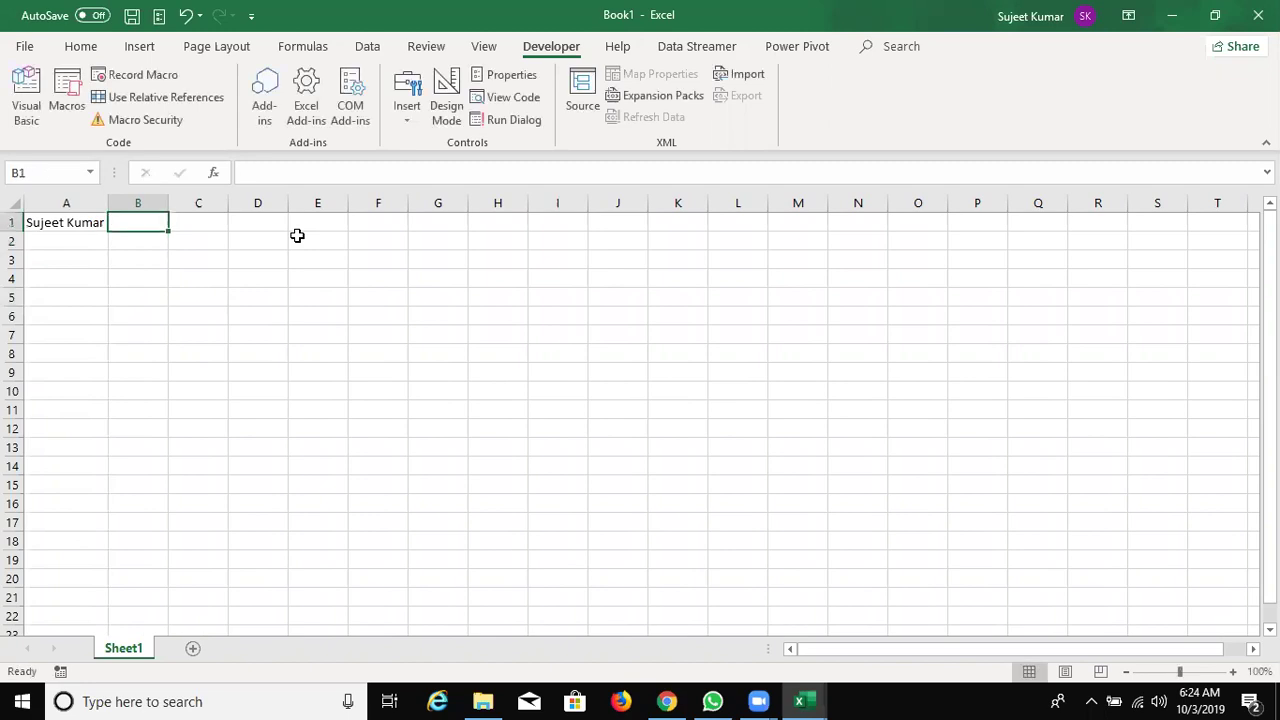
Begin B1's formula as =LEFT(A1,FIND using autocomplete
text(=le)
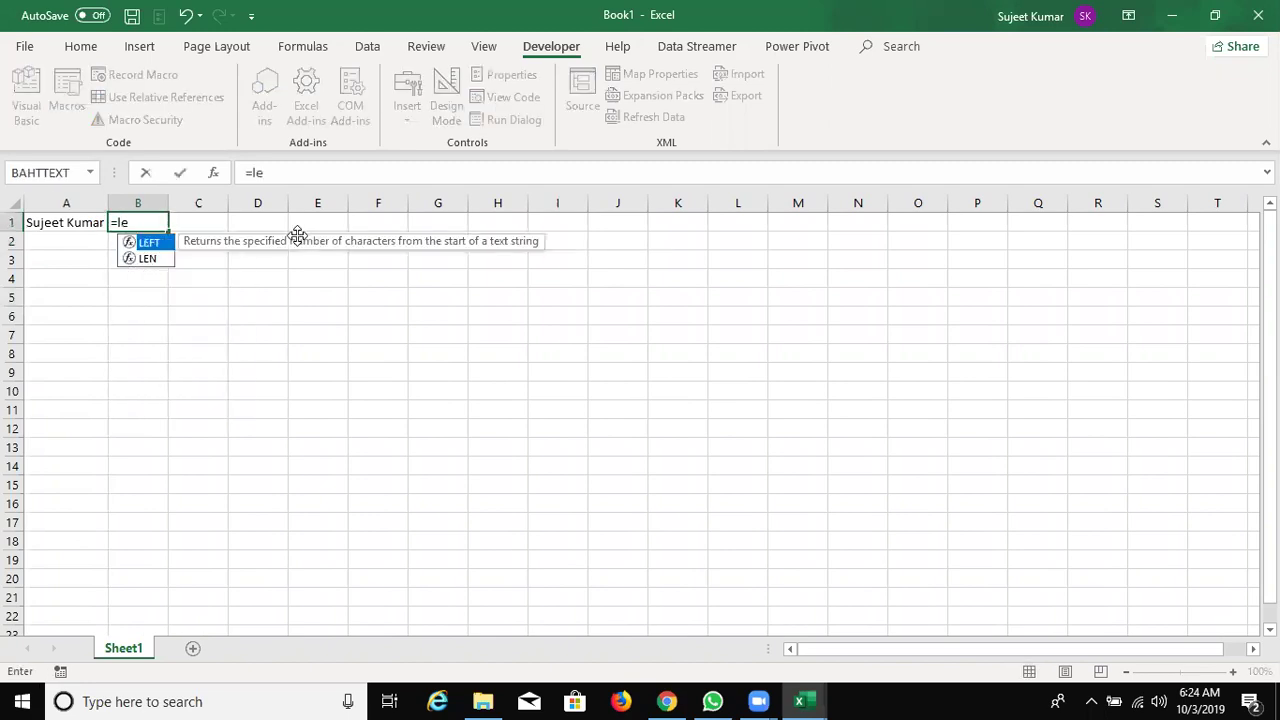
key(Tab)
key(Left)
text(,fin)
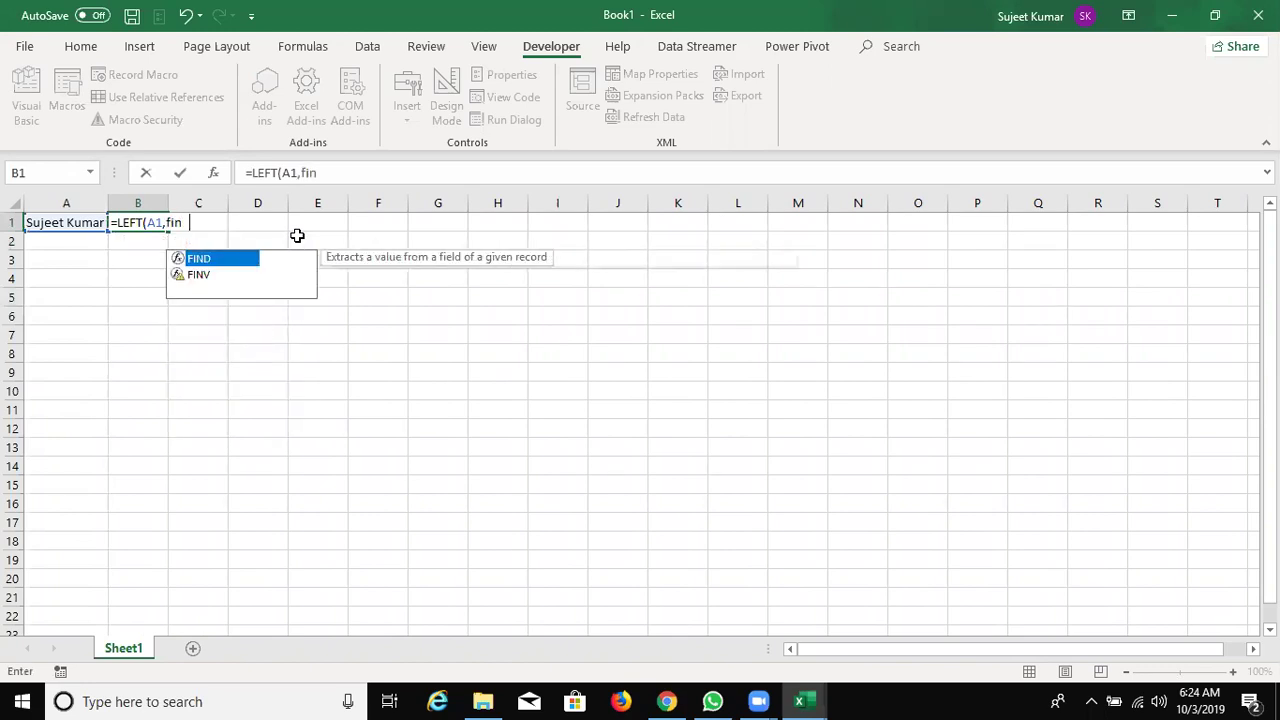
key(Right)
key(Left)
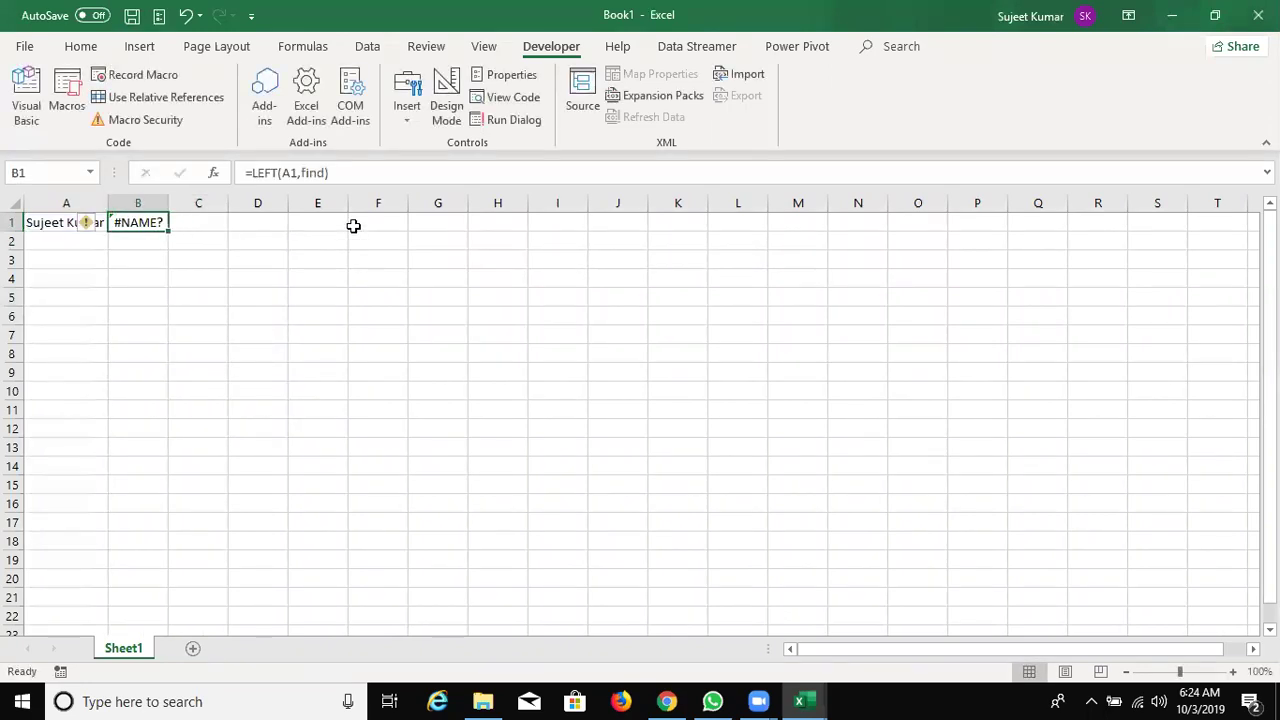
Complete B1 as =LEFT(A1,FIND(" ",A1,1)-1) to return the first name
click(346, 180)
key(BackSpace)
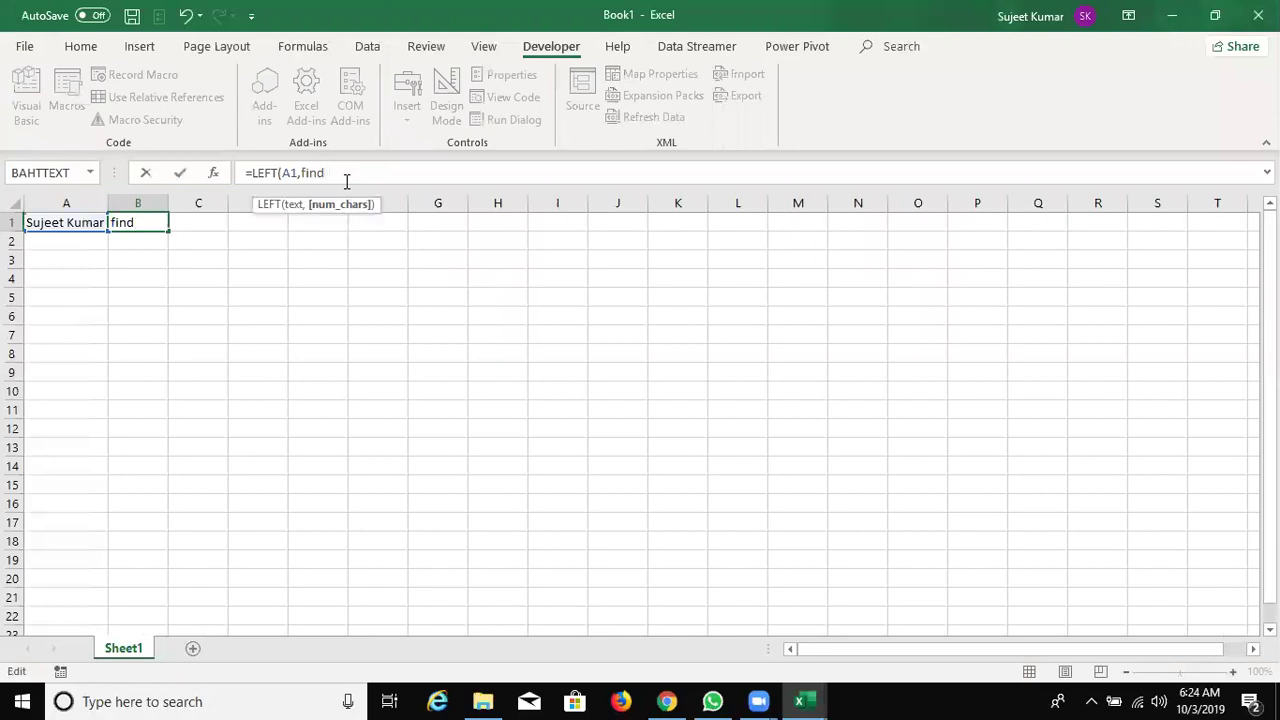
key(BackSpace)
key(Tab)
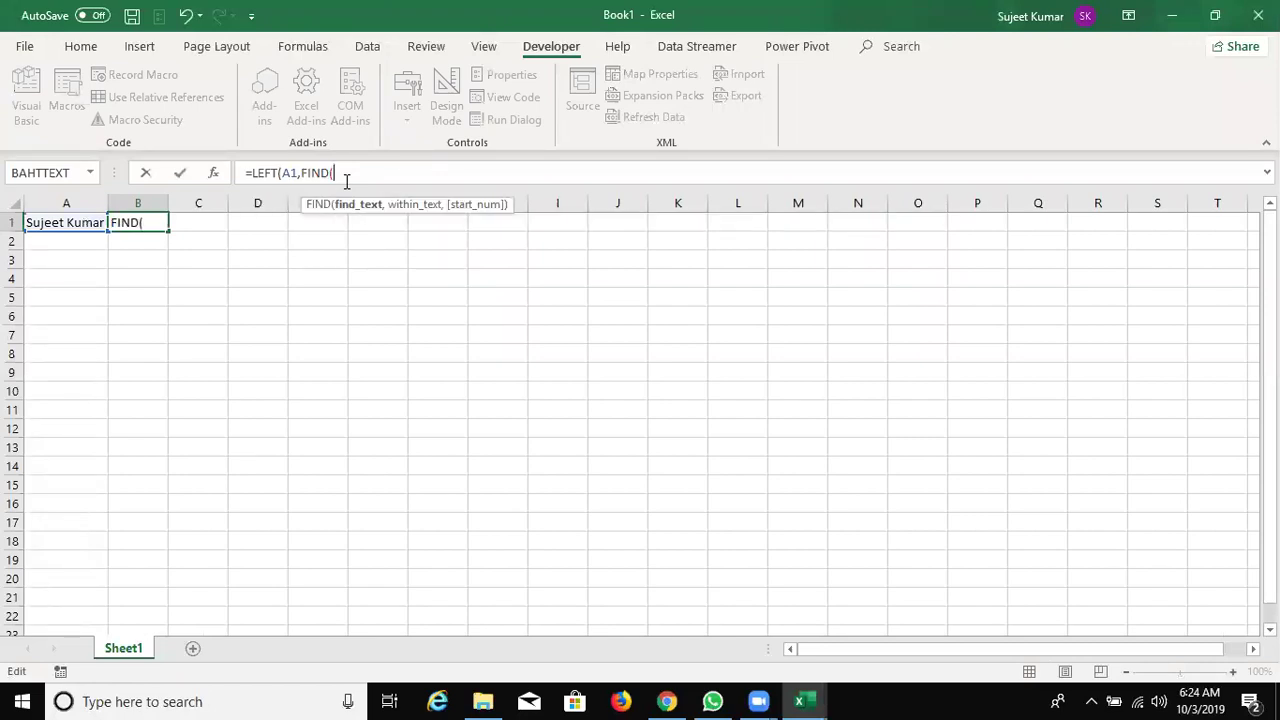
text(" ",)
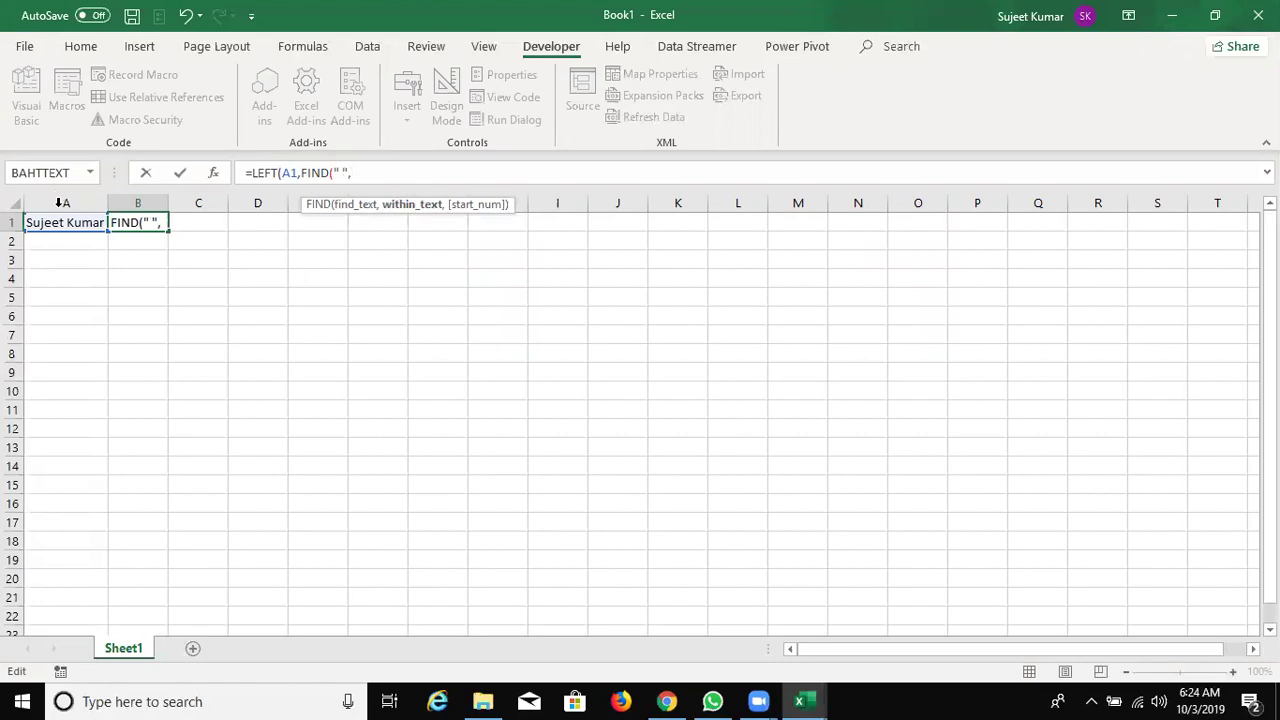
click(63, 222)
text(,1)-)
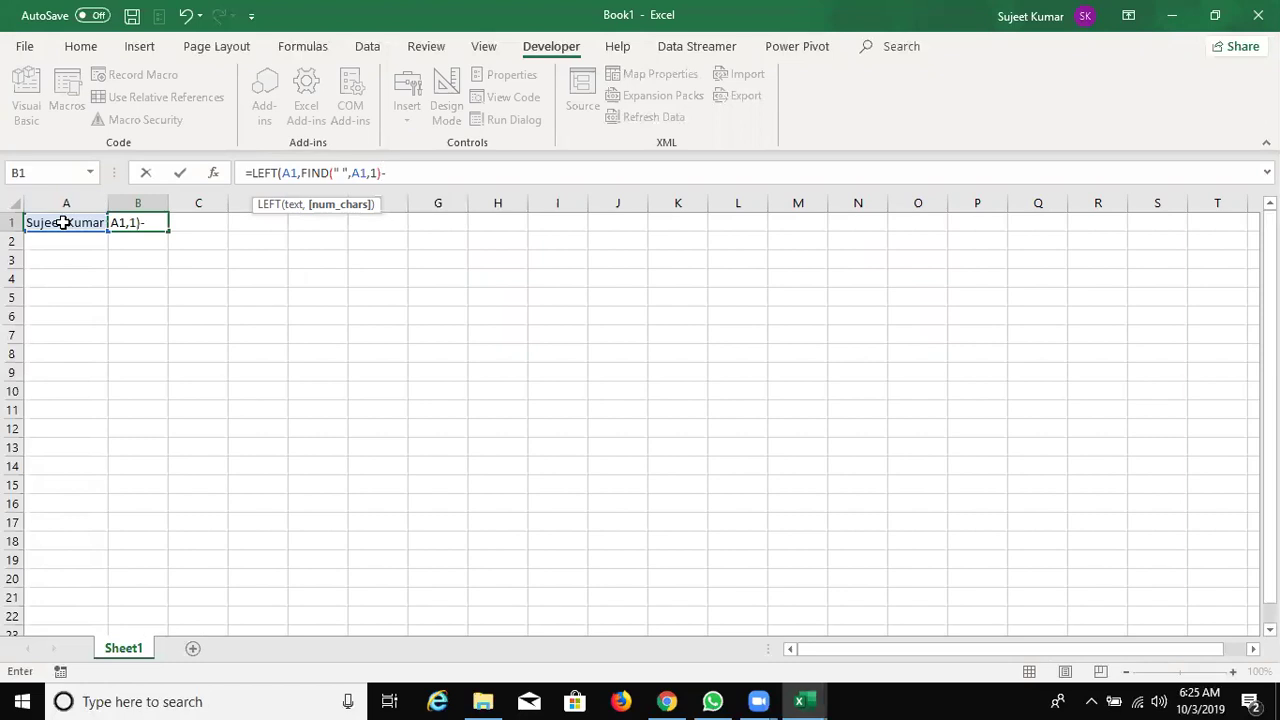
text(1))
key(Return)
key(Up)
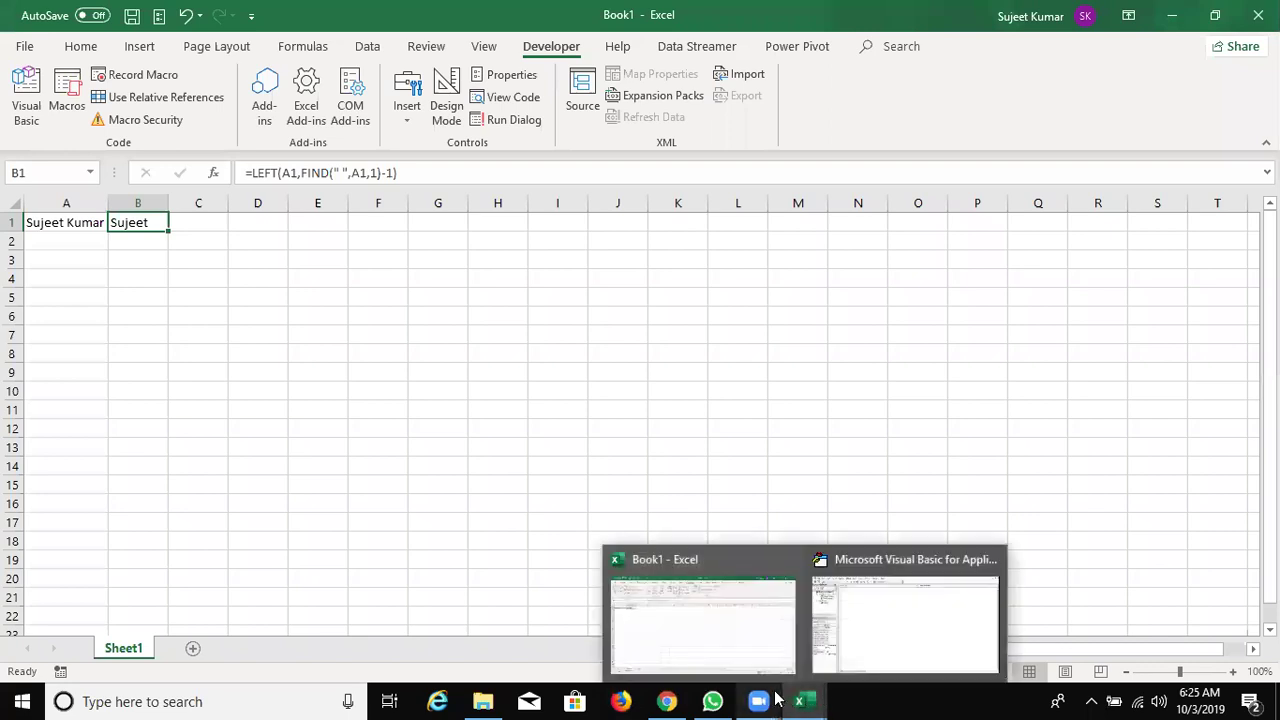
mouse_move(762, 698)
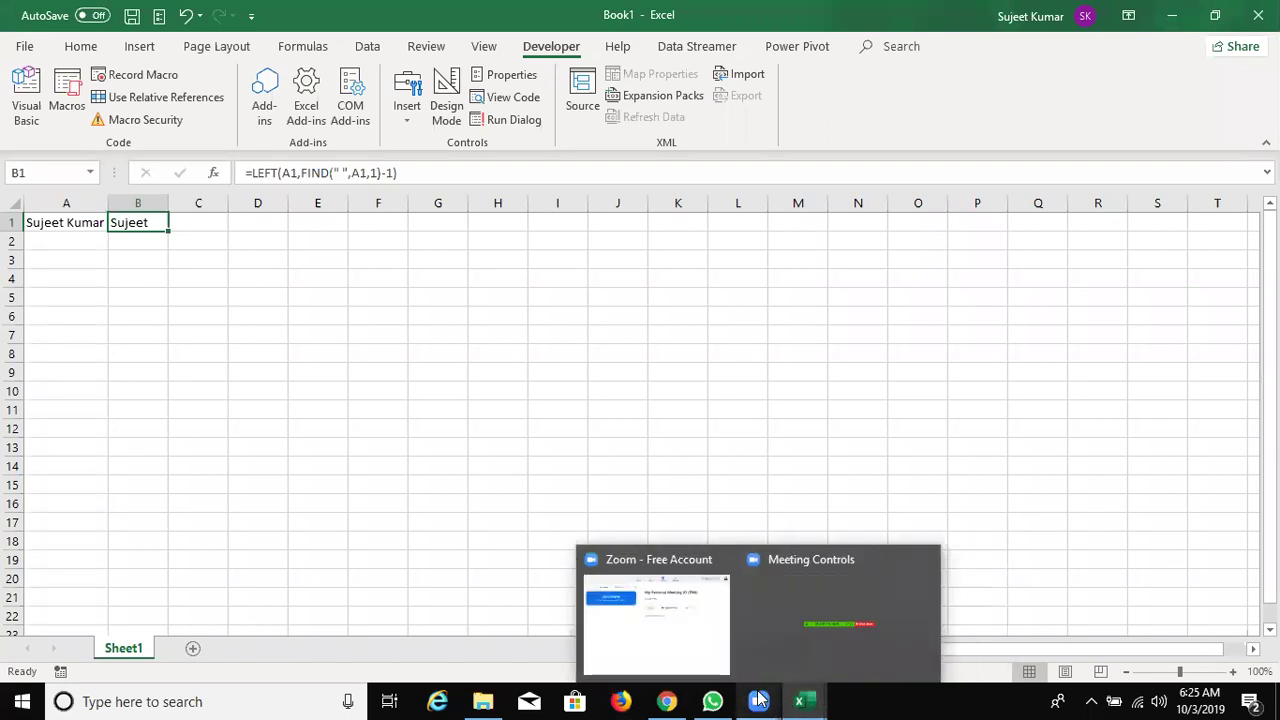
Write the empty Function L_N(n As String) stub in Module1 and return to Excel
click(851, 641)
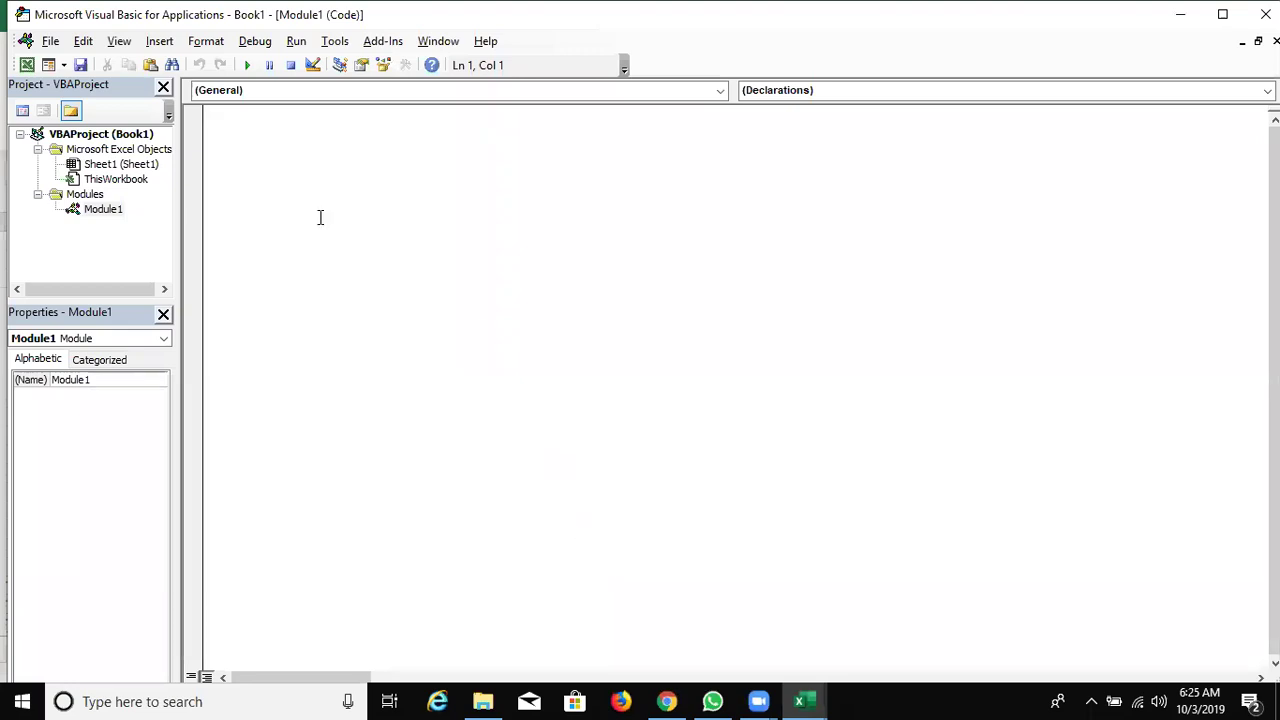
text(function )
text(L )
text(N(n as str)
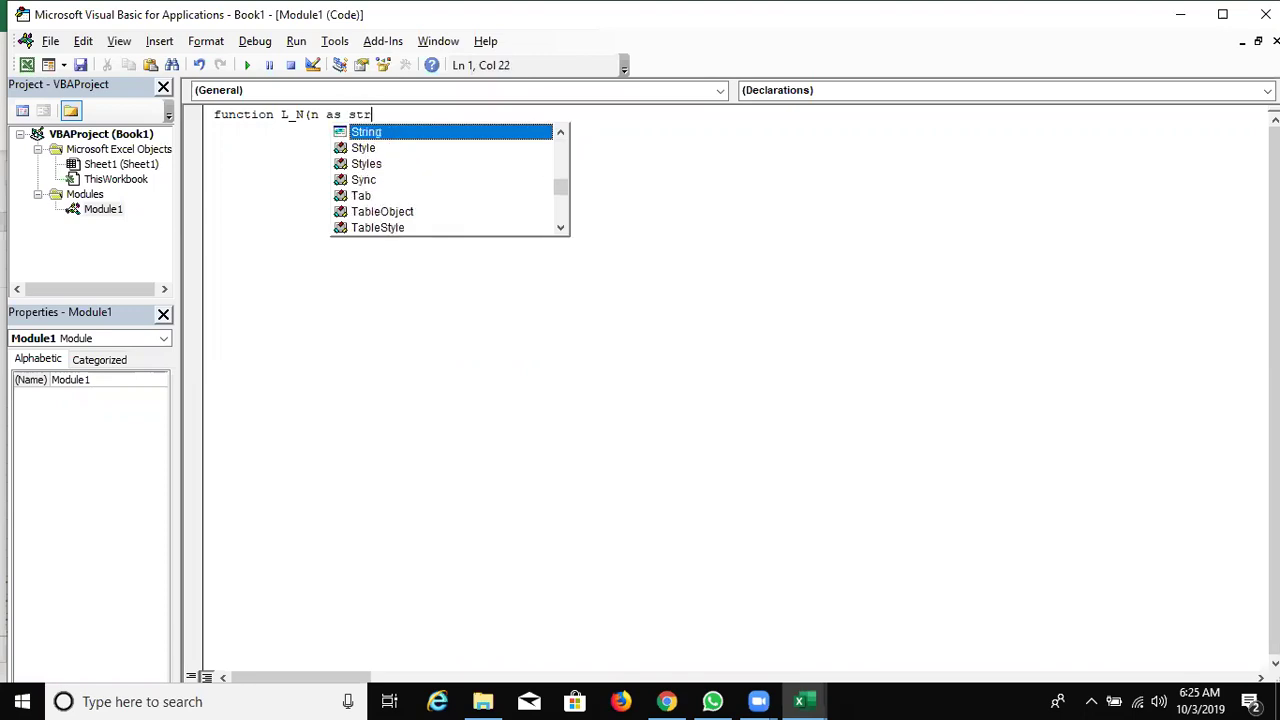
key(Tab)
text())
key(Return)
key(Return)
key(Return)
key(Return)
key(Return)
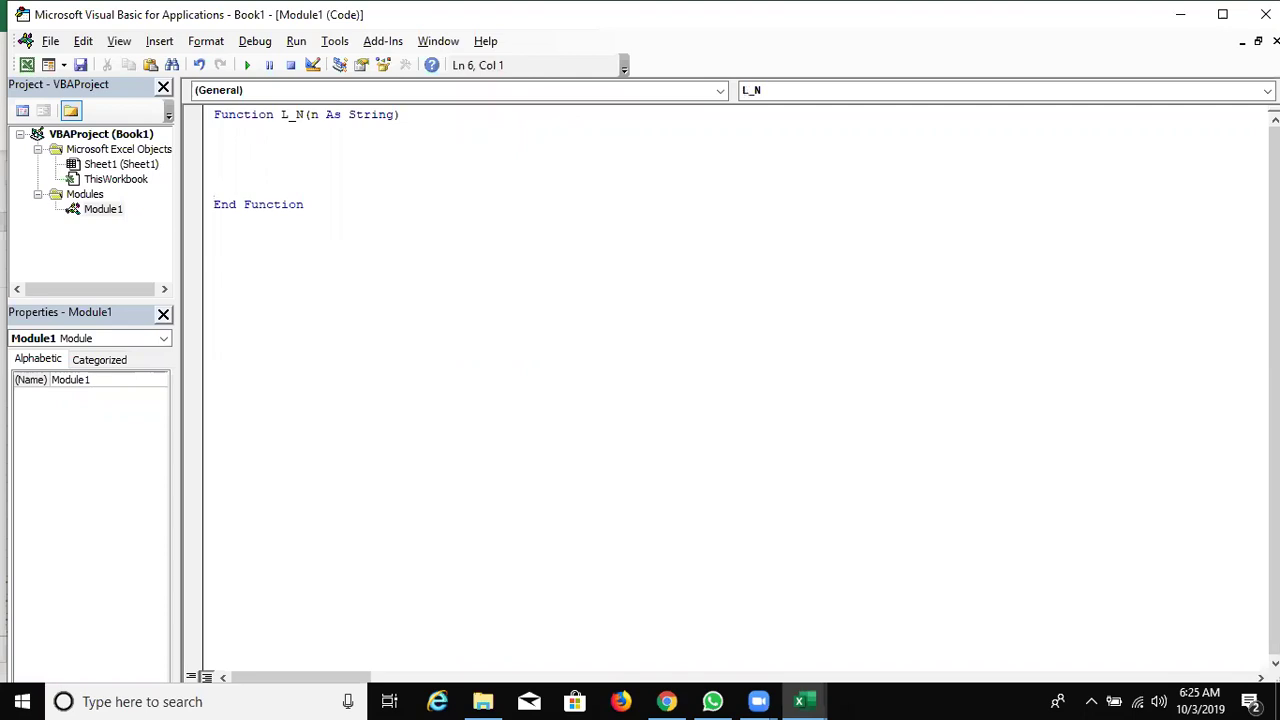
key(alt+F11)
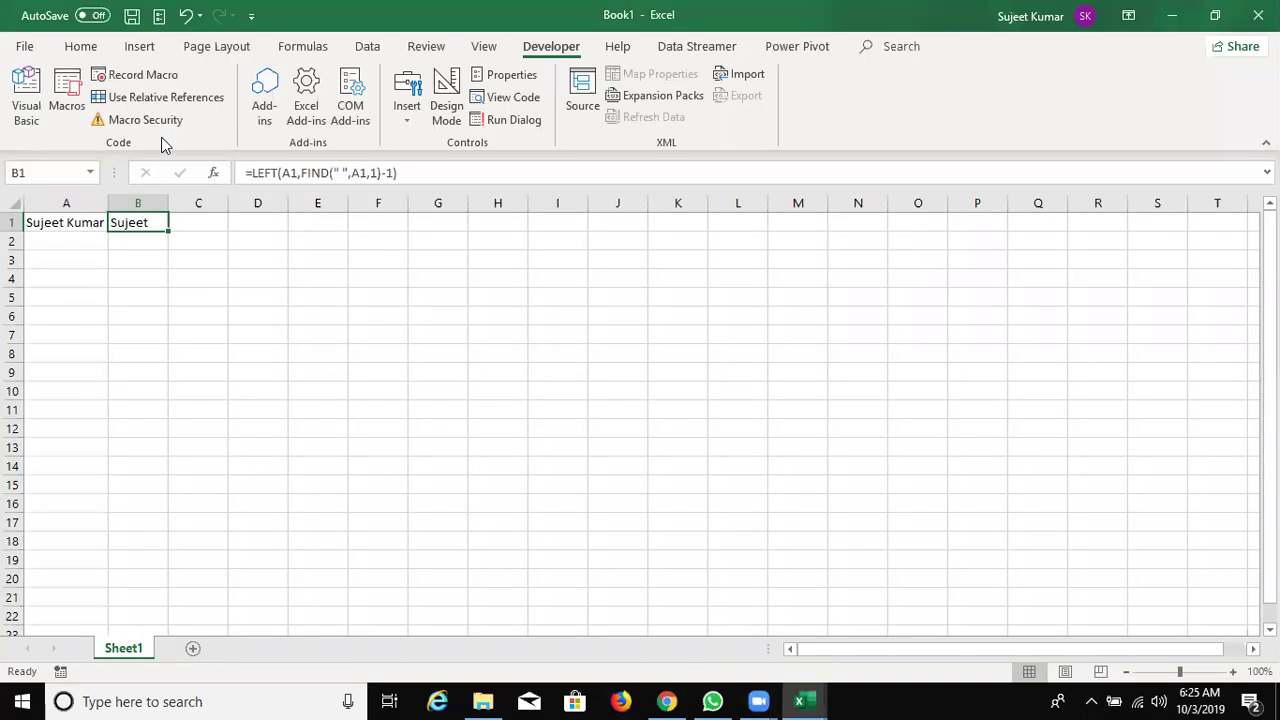
Move the first-name formula from B1 down to B2
key(ctrl+x)
key(Down)
key(ctrl+v)
key(Up)
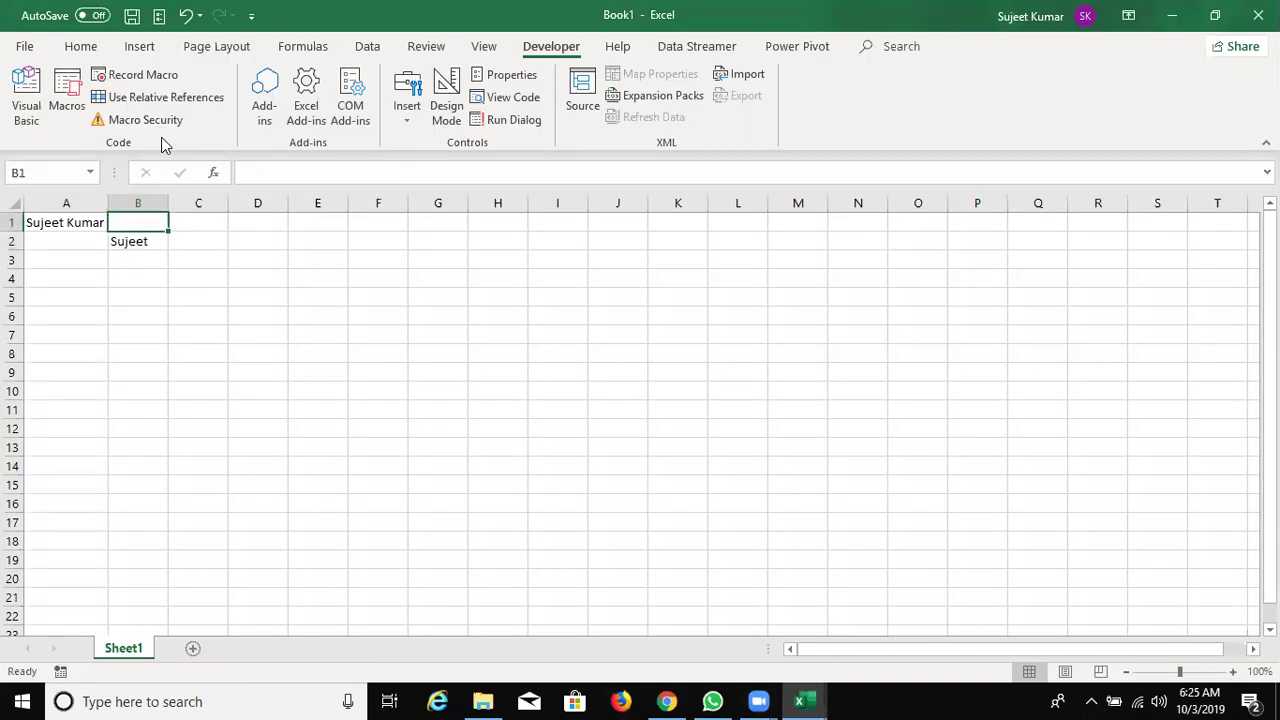
Enter =L_N(A1) in B1, which returns 0
text(=l)
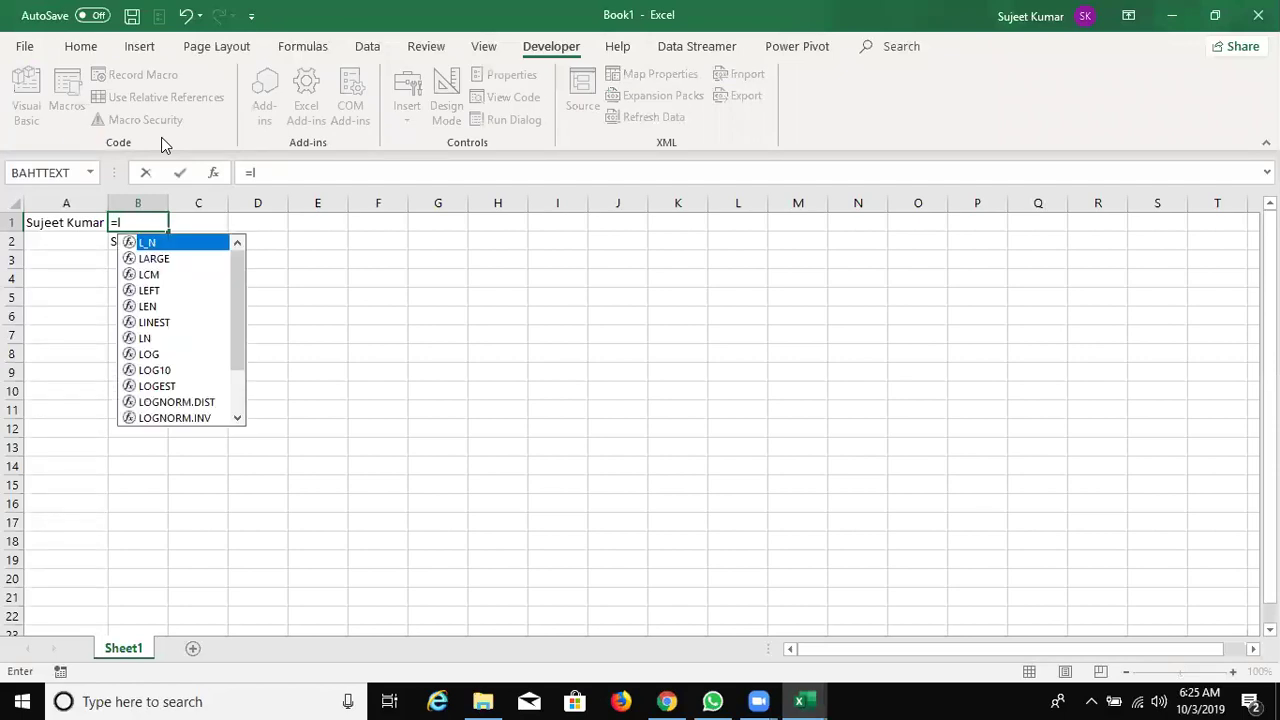
key(Tab)
key(Left)
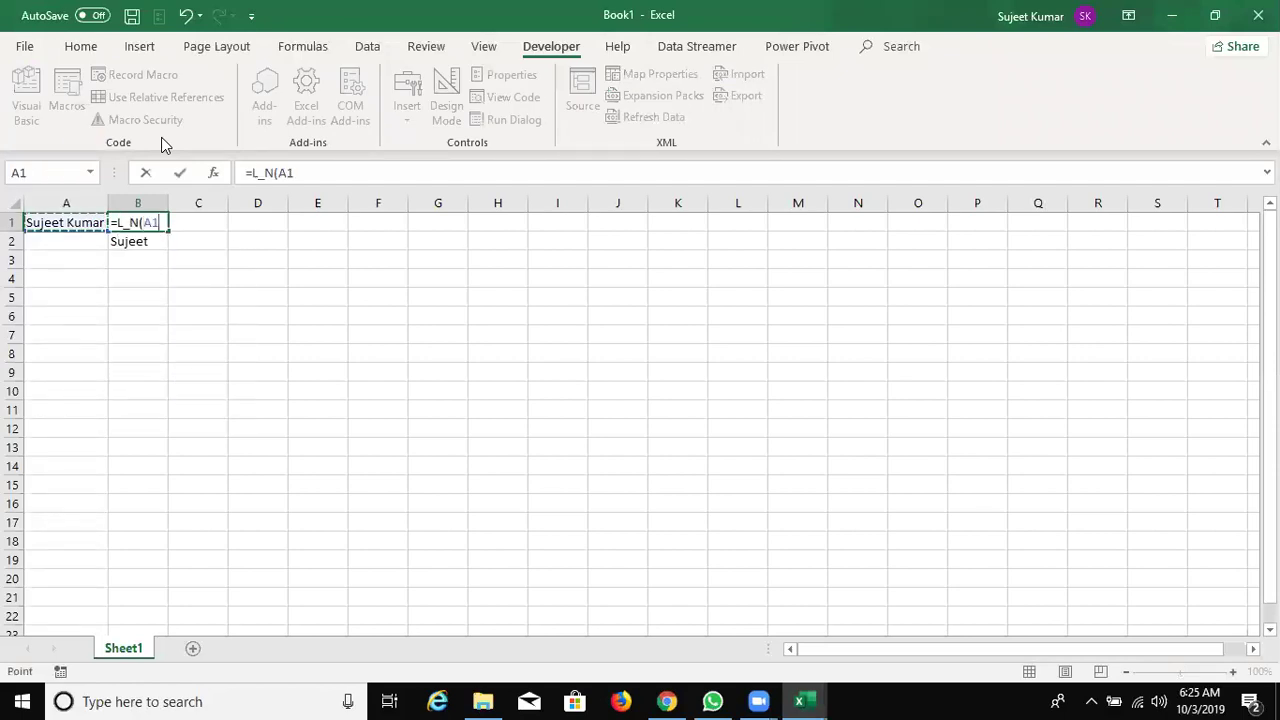
text())
key(Return)
key(Up)
key(alt+F11)
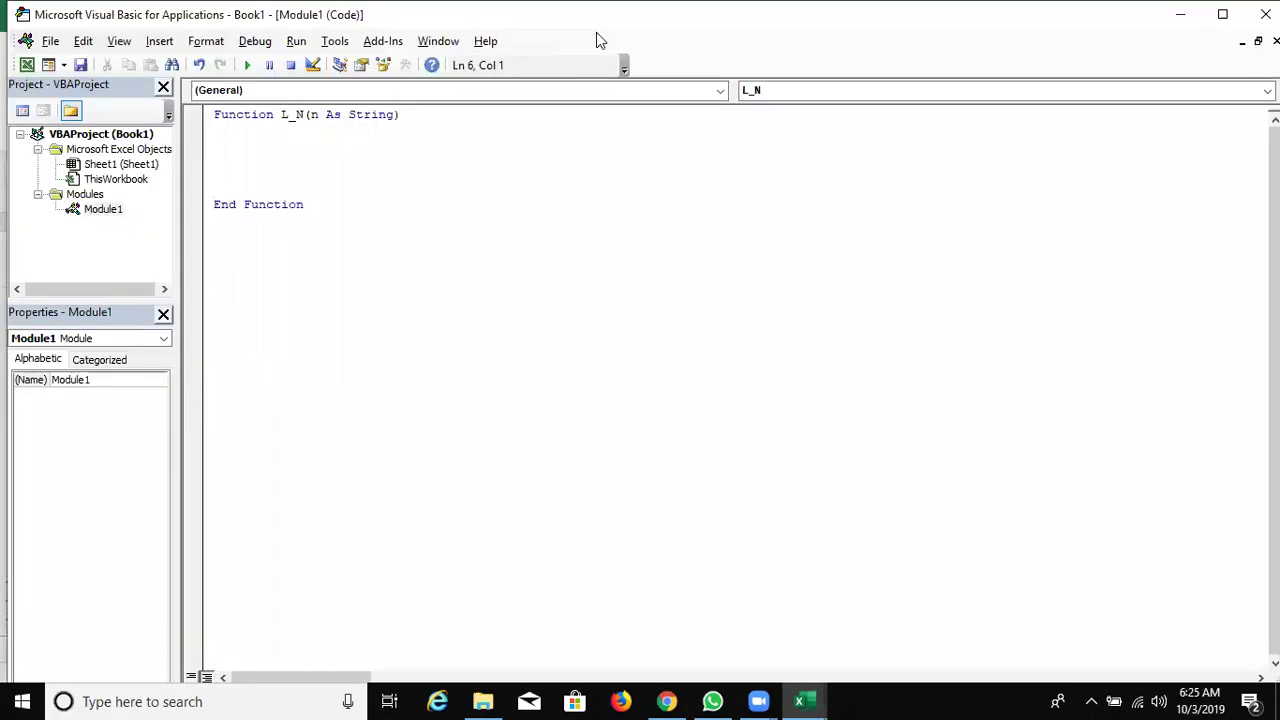
Add 'Dim r As Integer' and 'r = InStr(1, n, " ")' lines to L_N
key(Up)
key(Up)
key(Return)
text(dim )
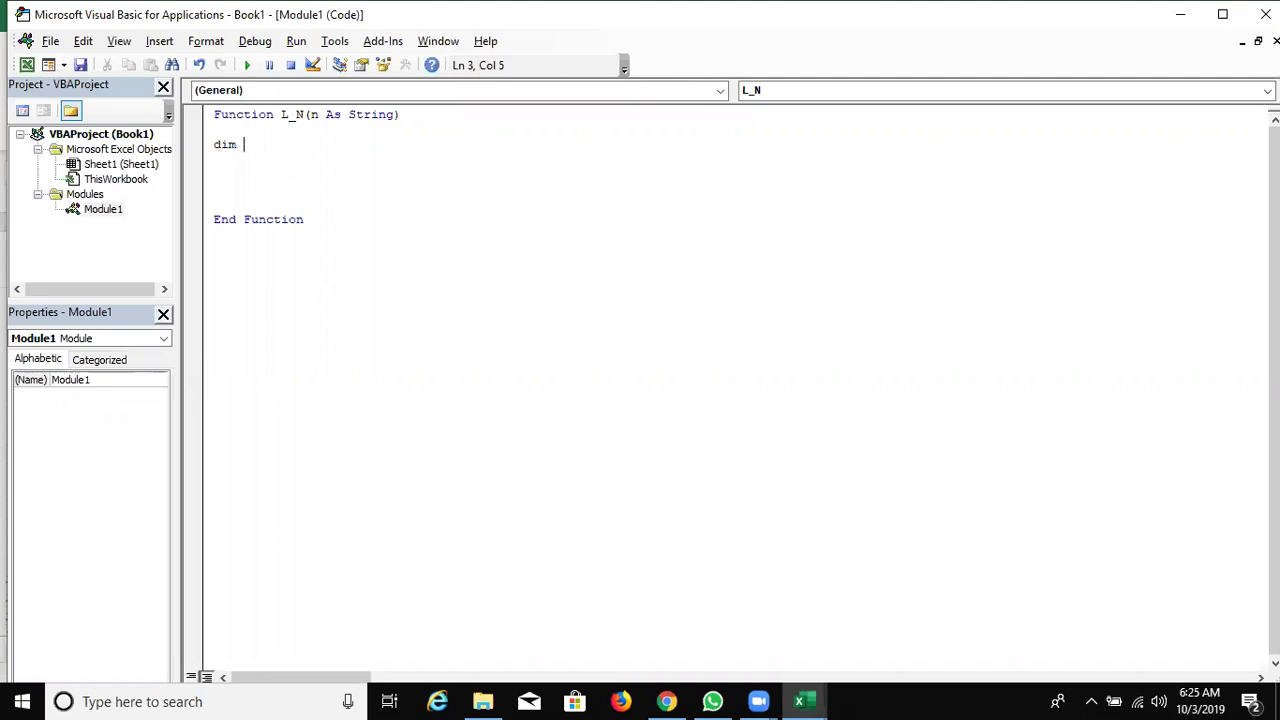
text(r as)
text( int)
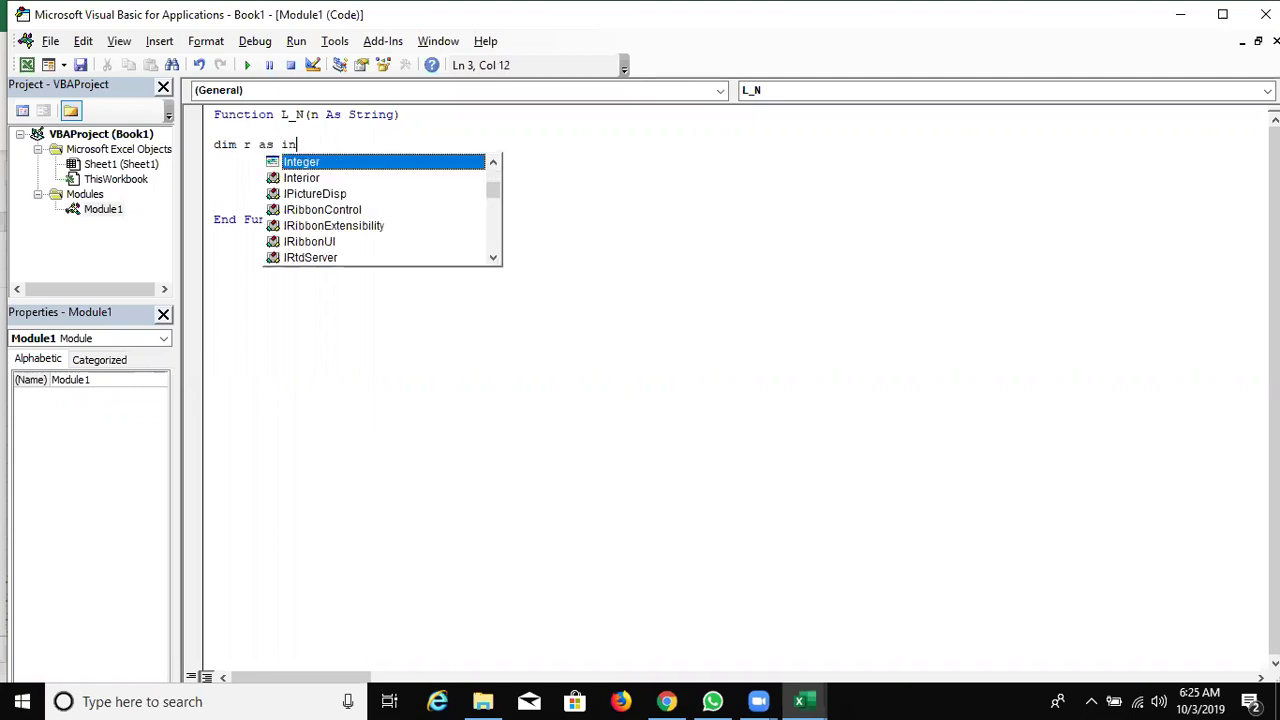
key(Return)
key(Return)
text(r)
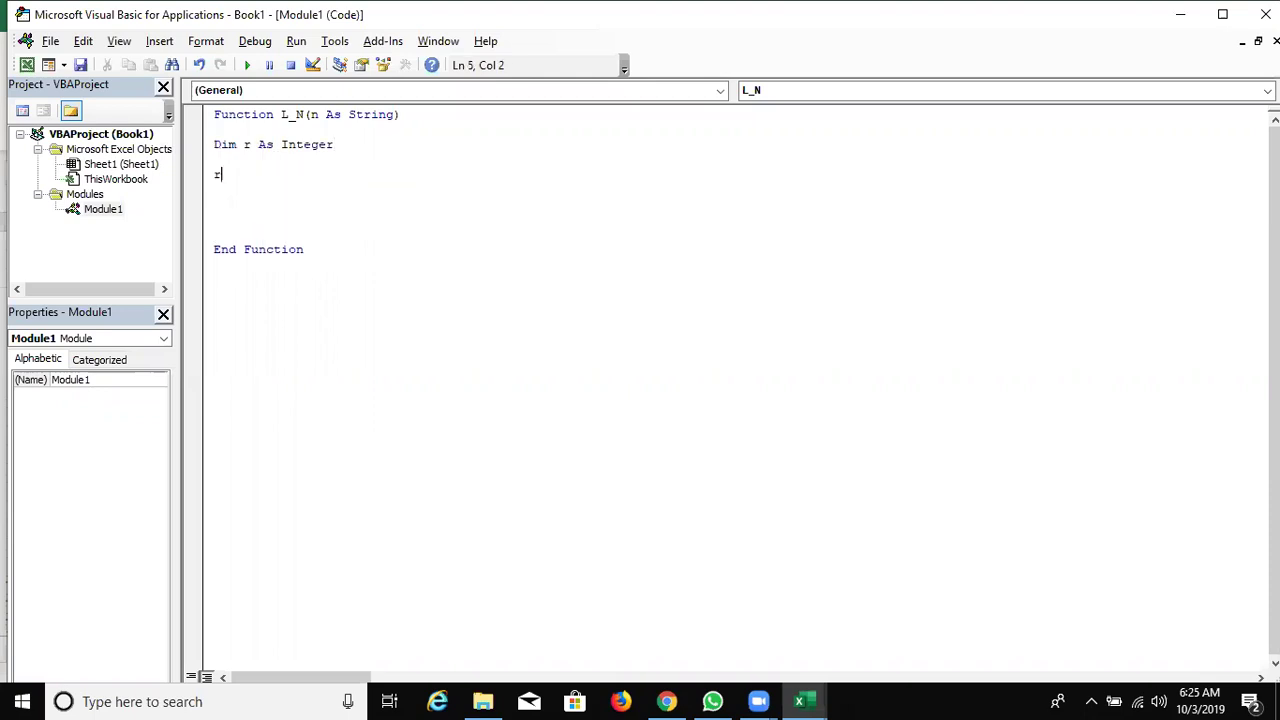
text(=)
text(find)
text(()
key(BackSpace)
key(BackSpace)
key(BackSpace)
key(BackSpace)
key(BackSpace)
text(instr)
text(()
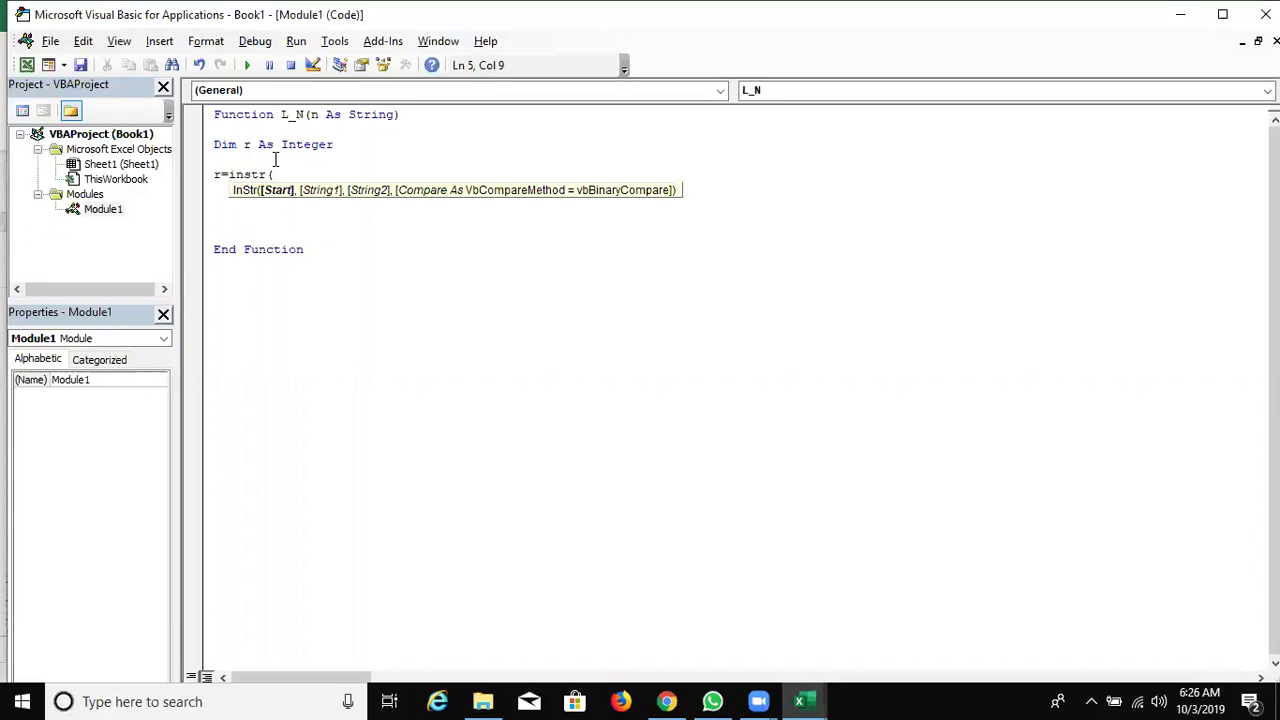
text(1)
text(,)
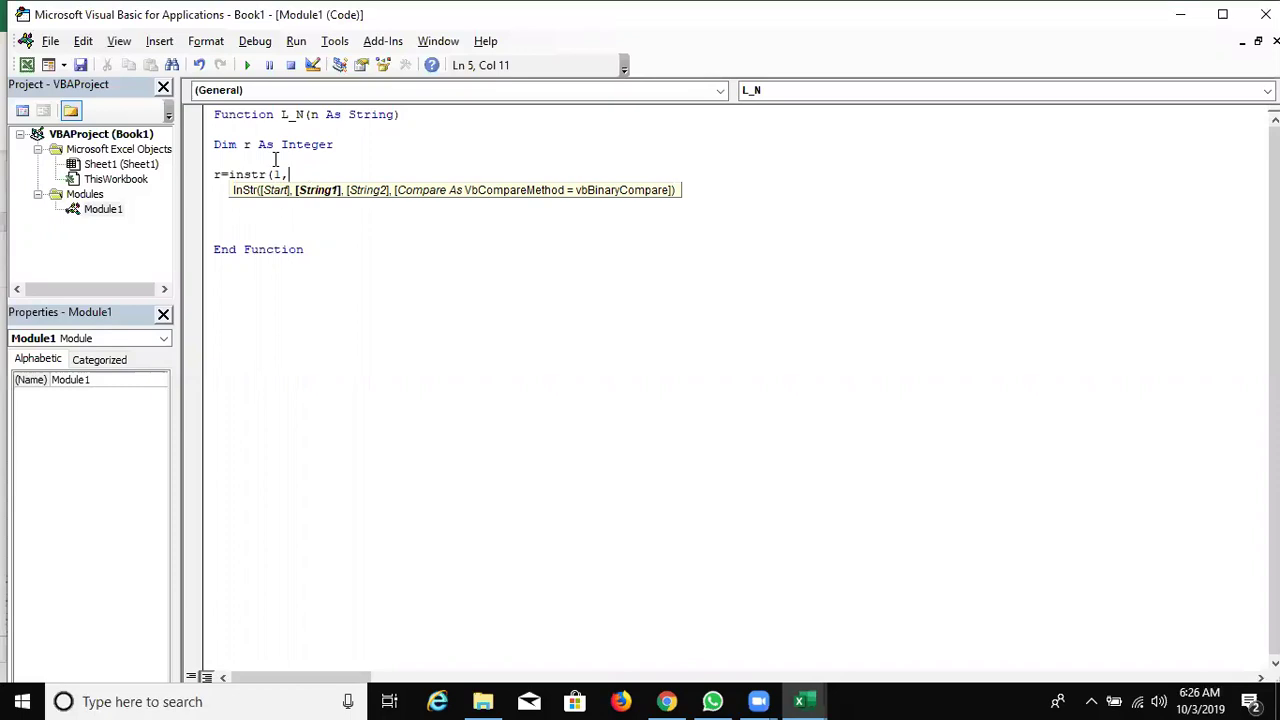
text(n," "))
key(Return)
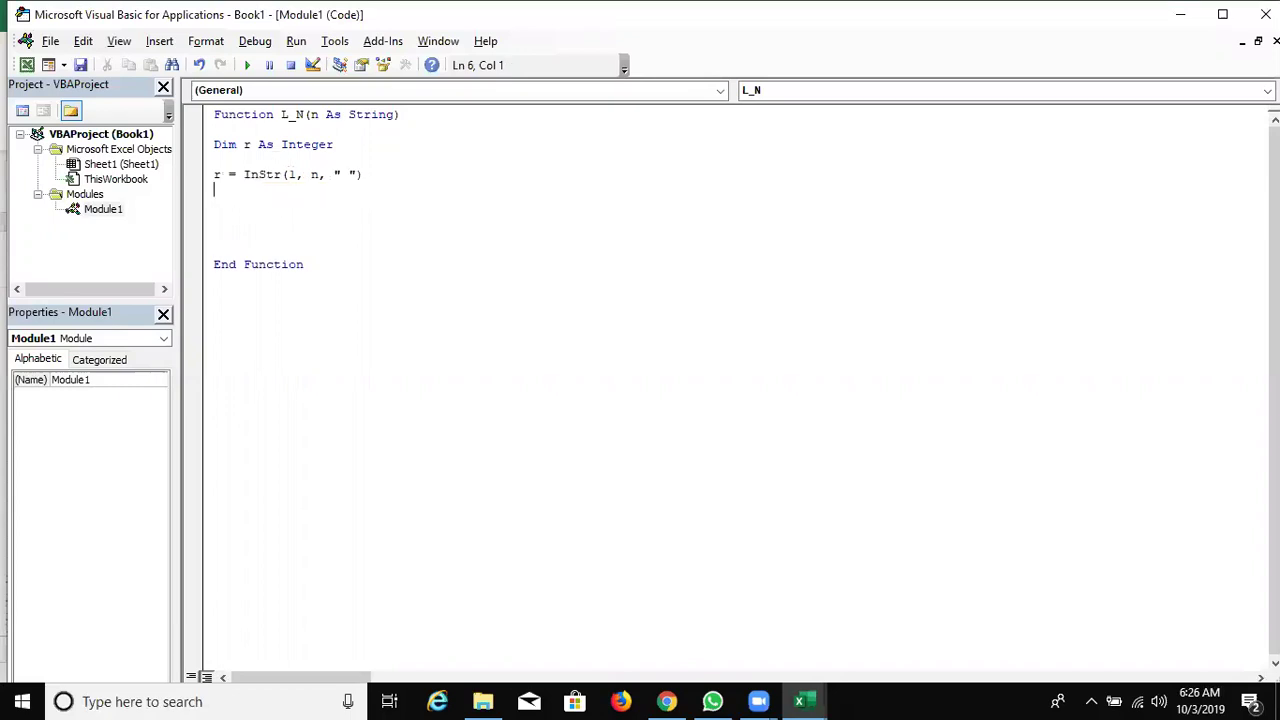
Inspect B2's =LEFT(A1,FIND(" ",A1,1)-1) formula in Excel without changing it
key(alt+F11)
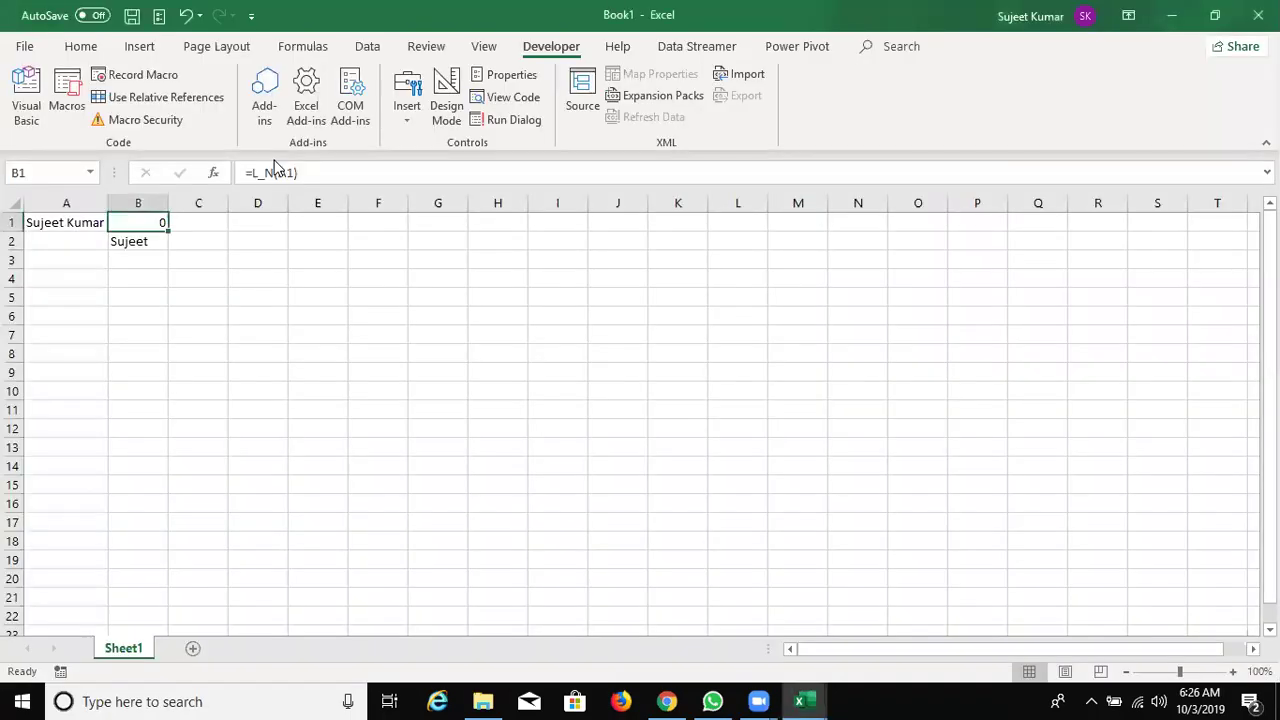
click(274, 160)
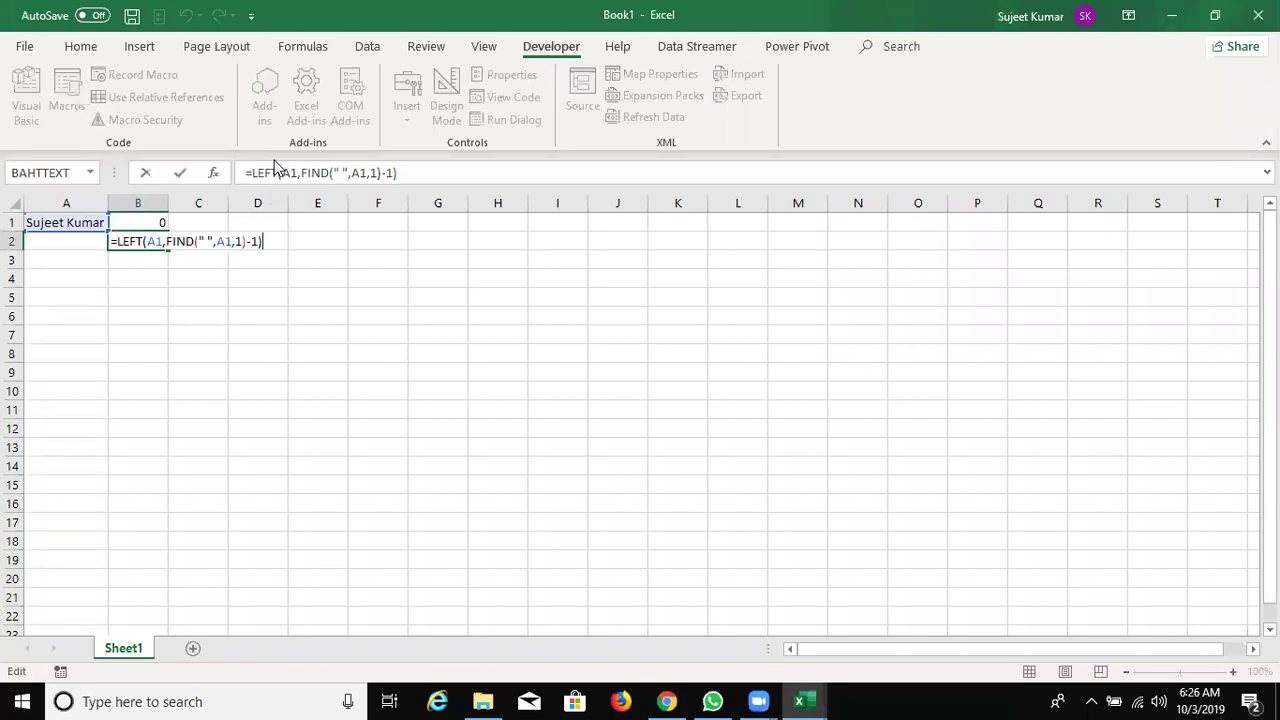
key(Escape)
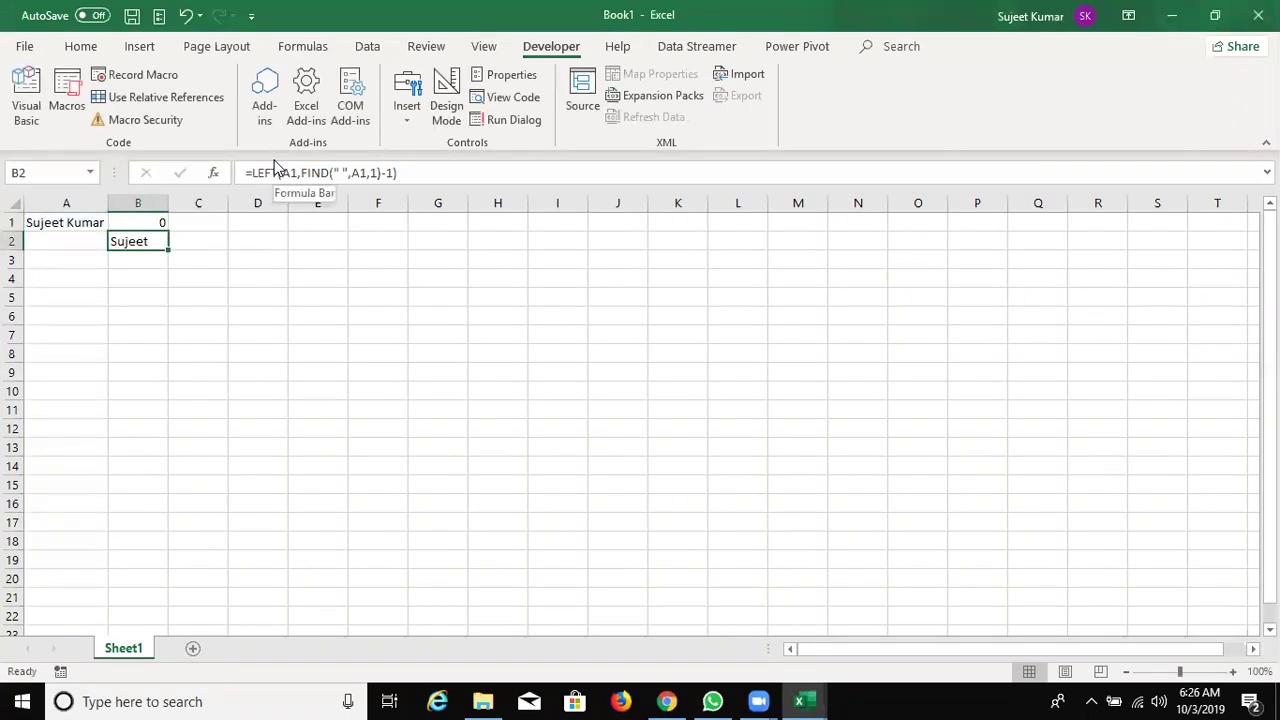
key(alt+F11)
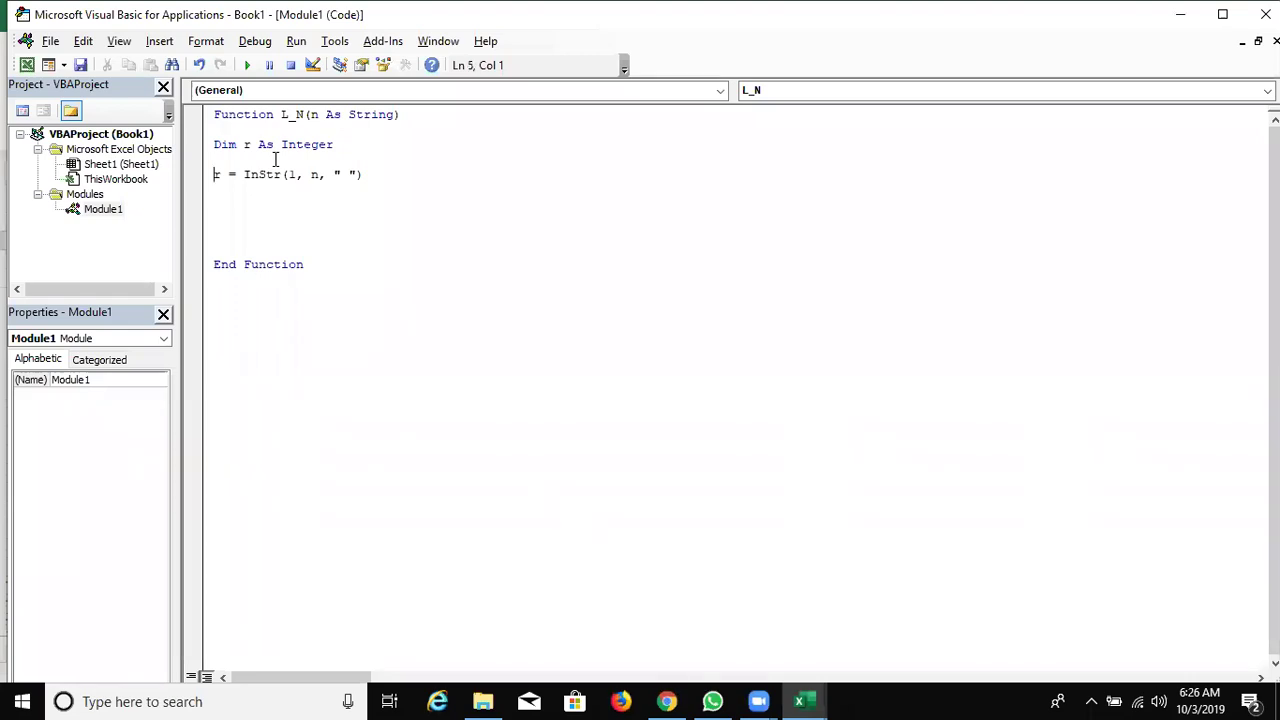
Declare 'Dim s As String' in L_N
key(shift+Down)
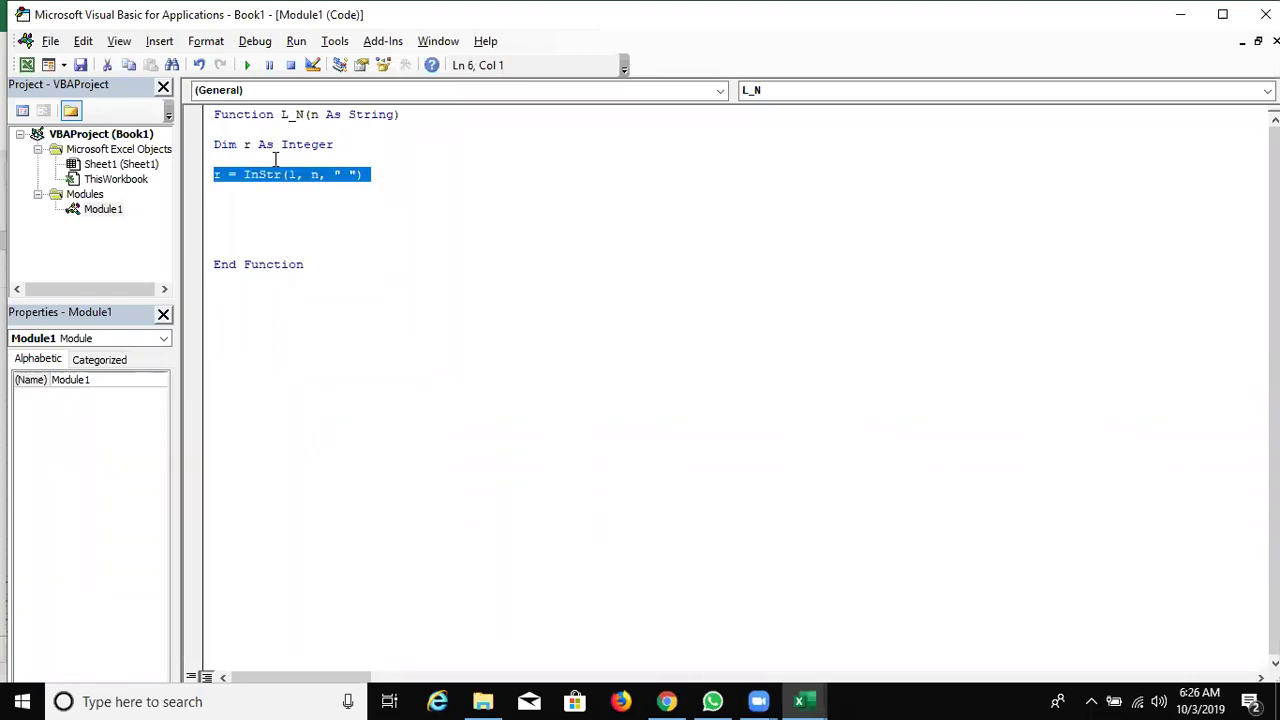
key(Down)
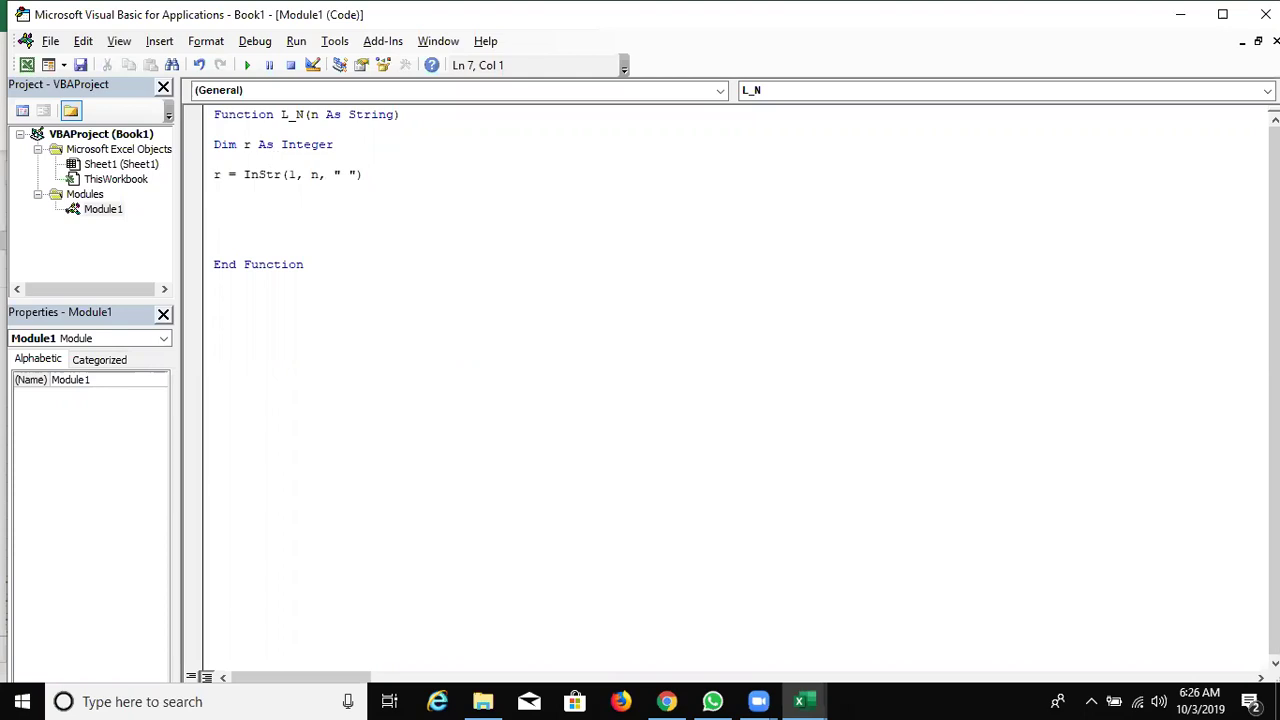
text(l )
text(N)
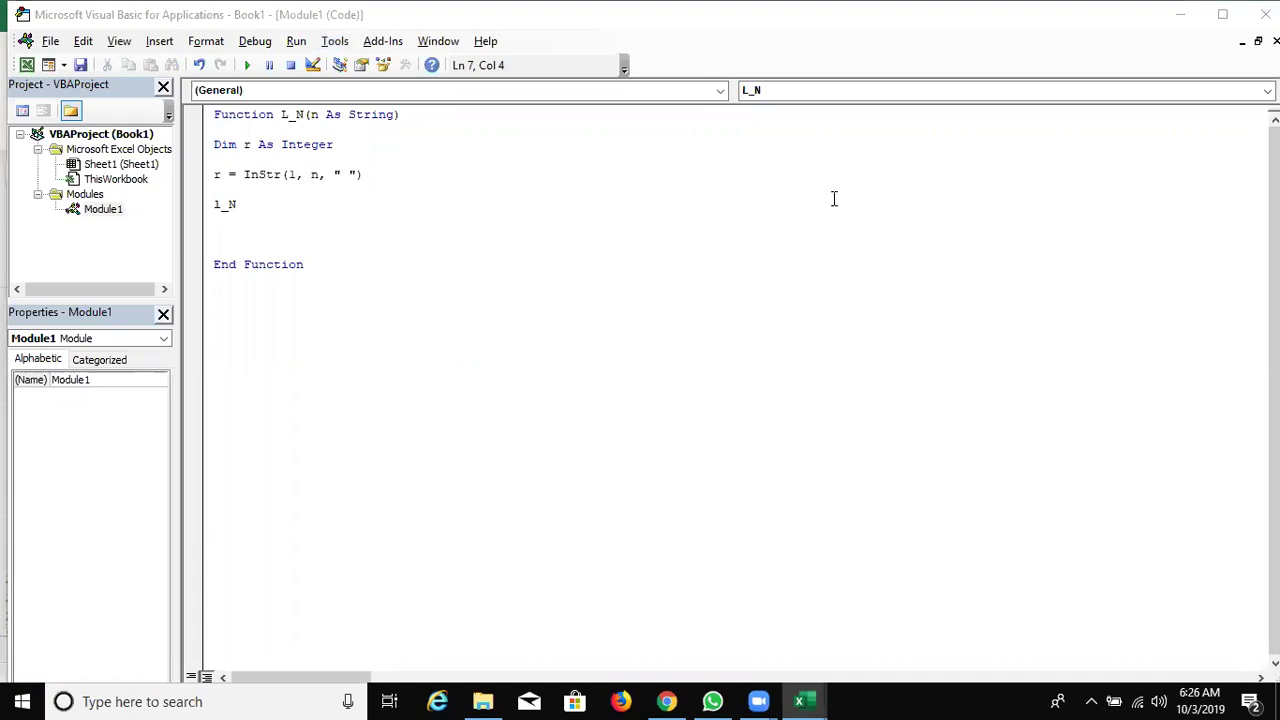
click(357, 197)
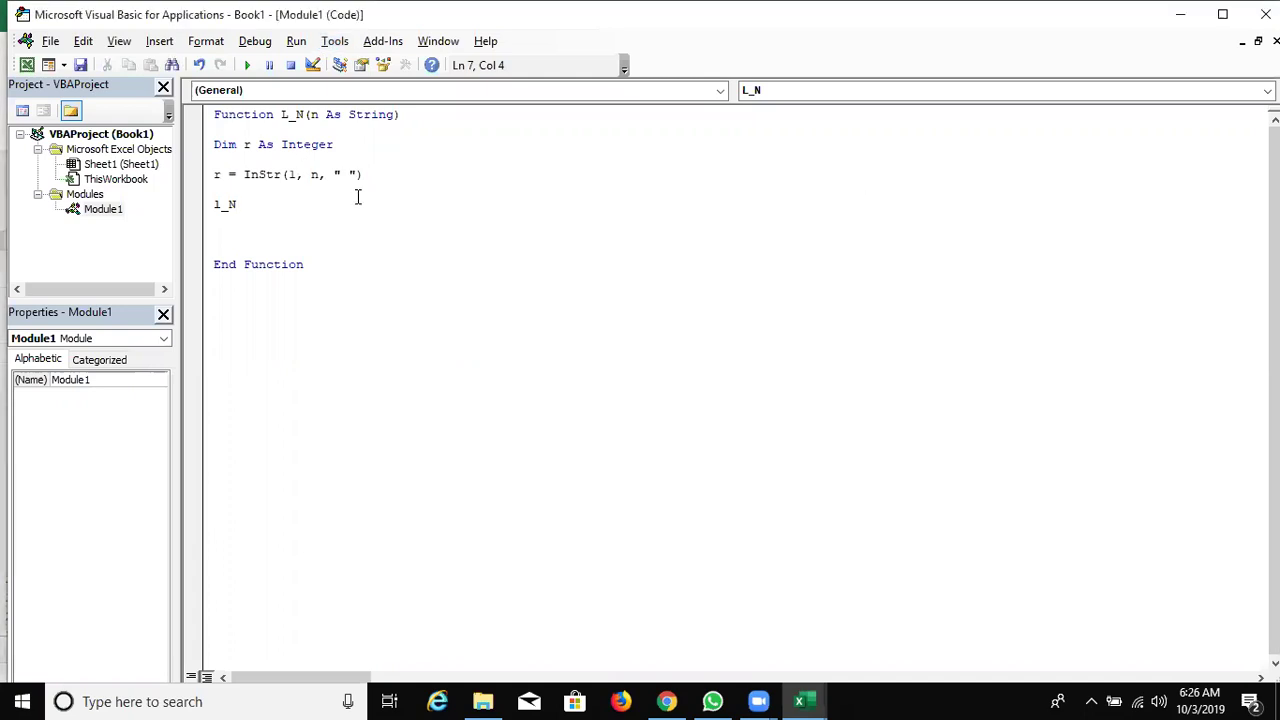
text(=)
key(BackSpace)
key(BackSpace)
key(BackSpace)
key(BackSpace)
key(Up)
key(Up)
key(Up)
key(Return)
key(Up)
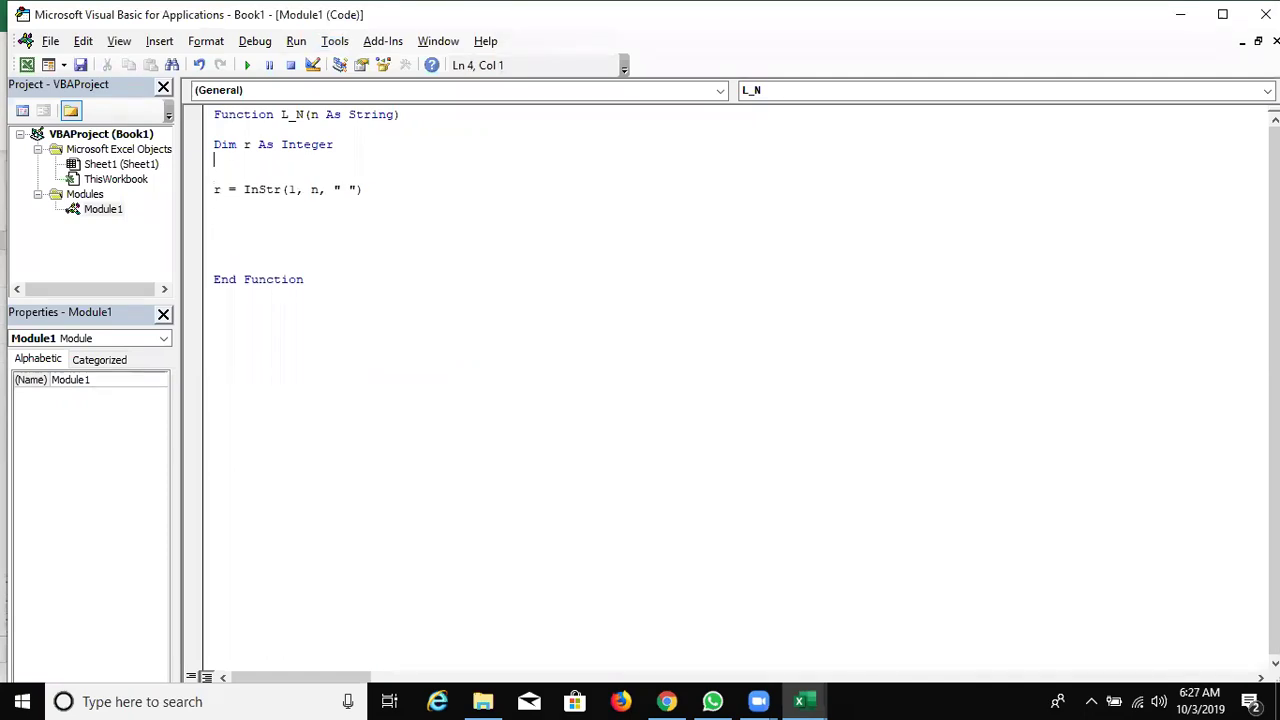
text(d)
text(s as str)
key(Tab)
key(Down)
key(Down)
key(Down)
Add 's = Left(n, r - 1)' and the return line 'L_N = s'
text(s=left)
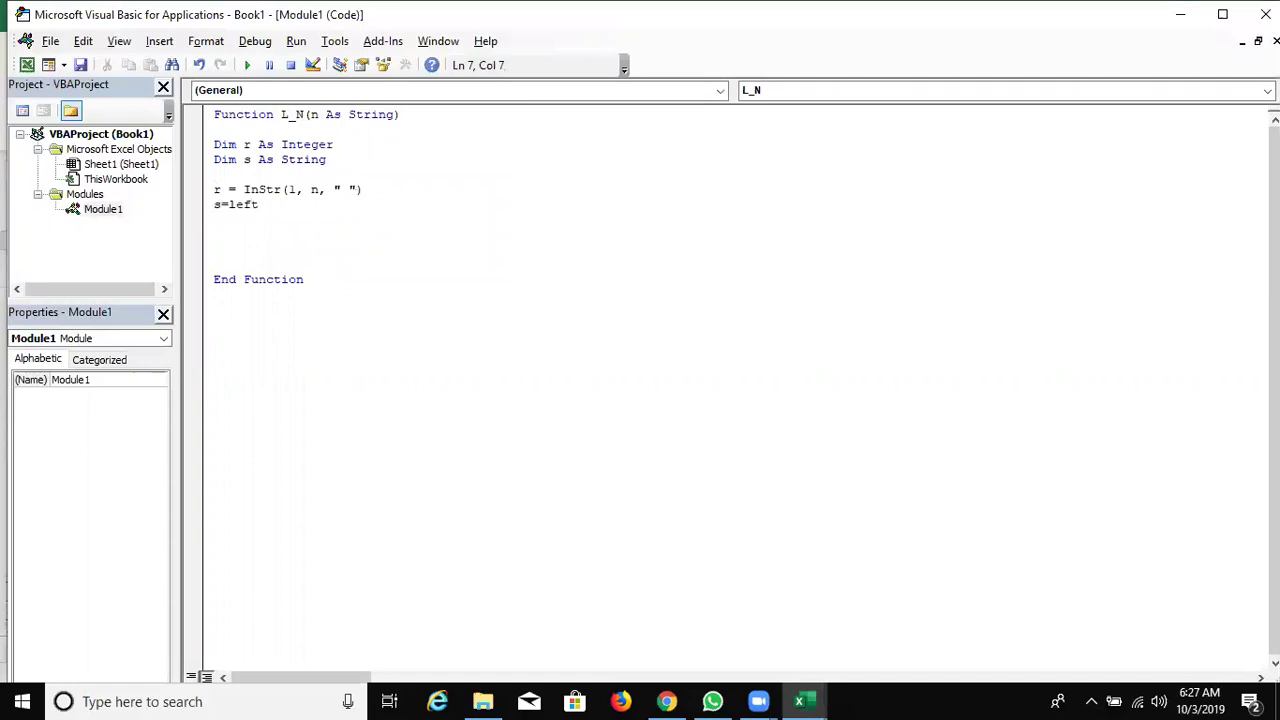
text(()
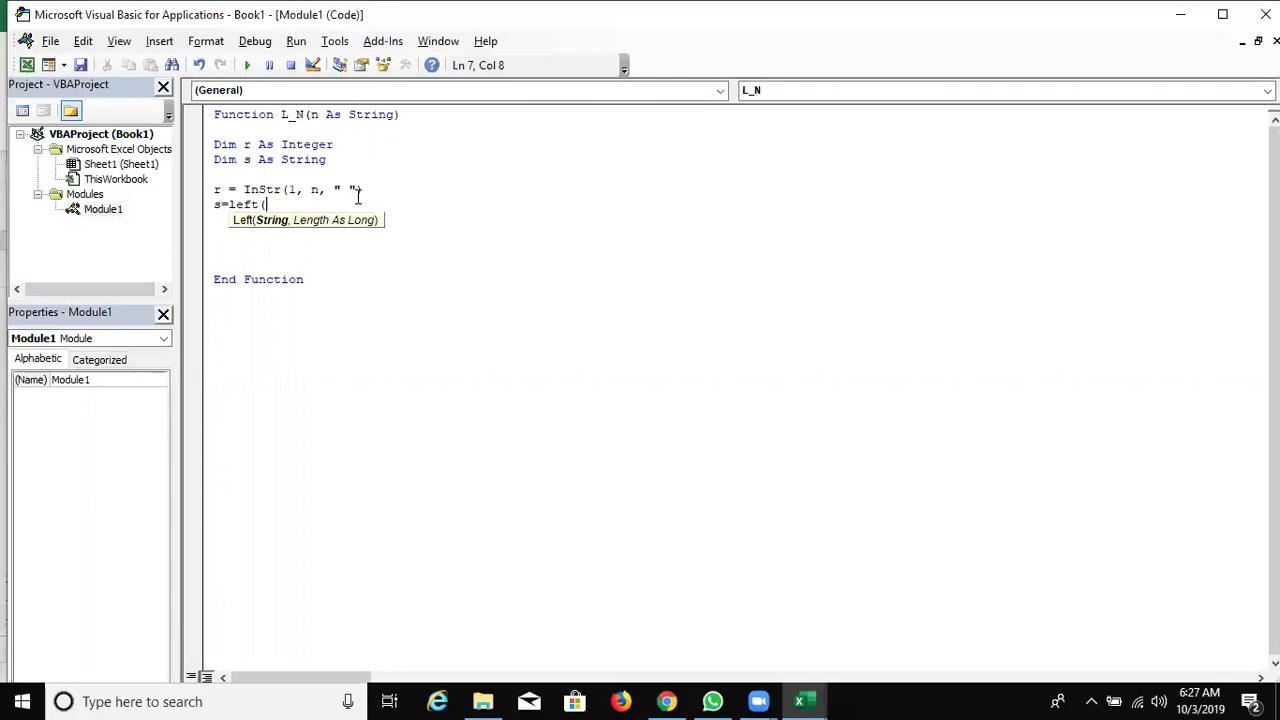
text(n,)
text(r-1))
key(Down)
key(Down)
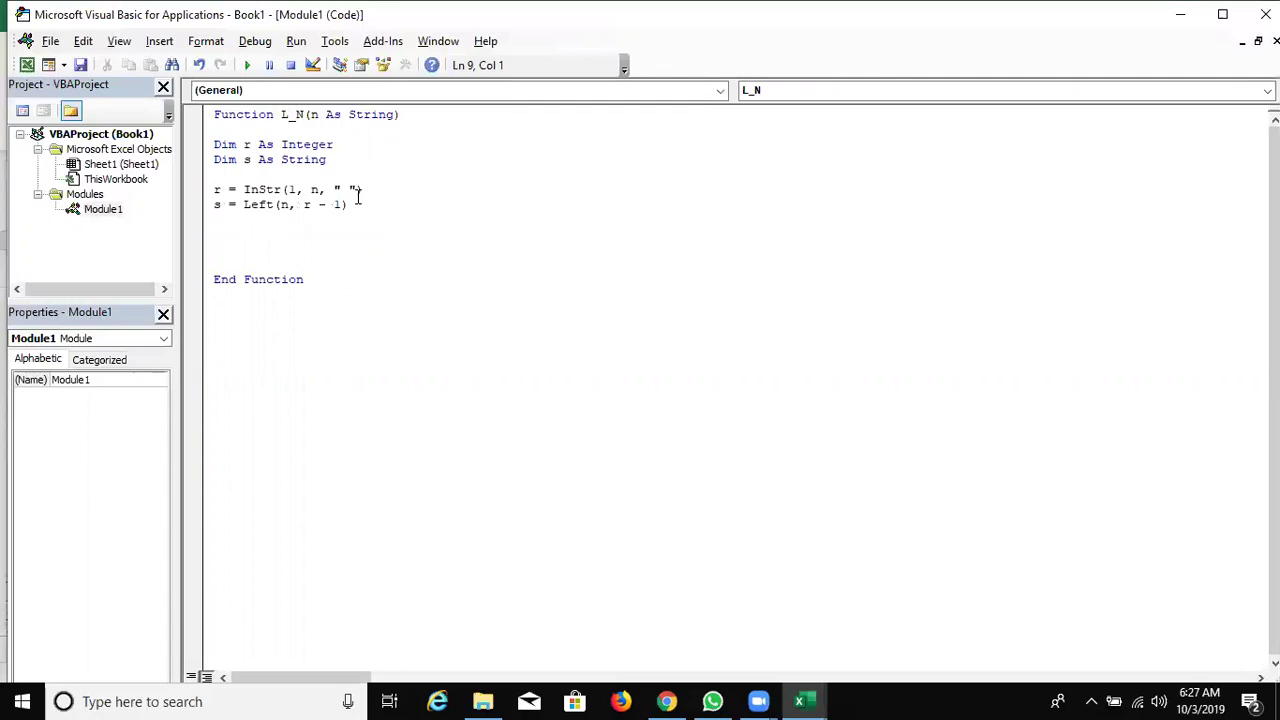
text(L_)
text(N = s)
key(Up)
Review the finished L_N code line by line
click(252, 204)
click(252, 189)
key(Down)
key(Down)
key(Down)
key(Up)
key(Up)
key(Up)
click(250, 114)
key(Left)
key(Left)
key(Left)
key(Left)
key(Left)
key(shift+Down)
key(Down)
key(shift+Down)
key(shift+Down)
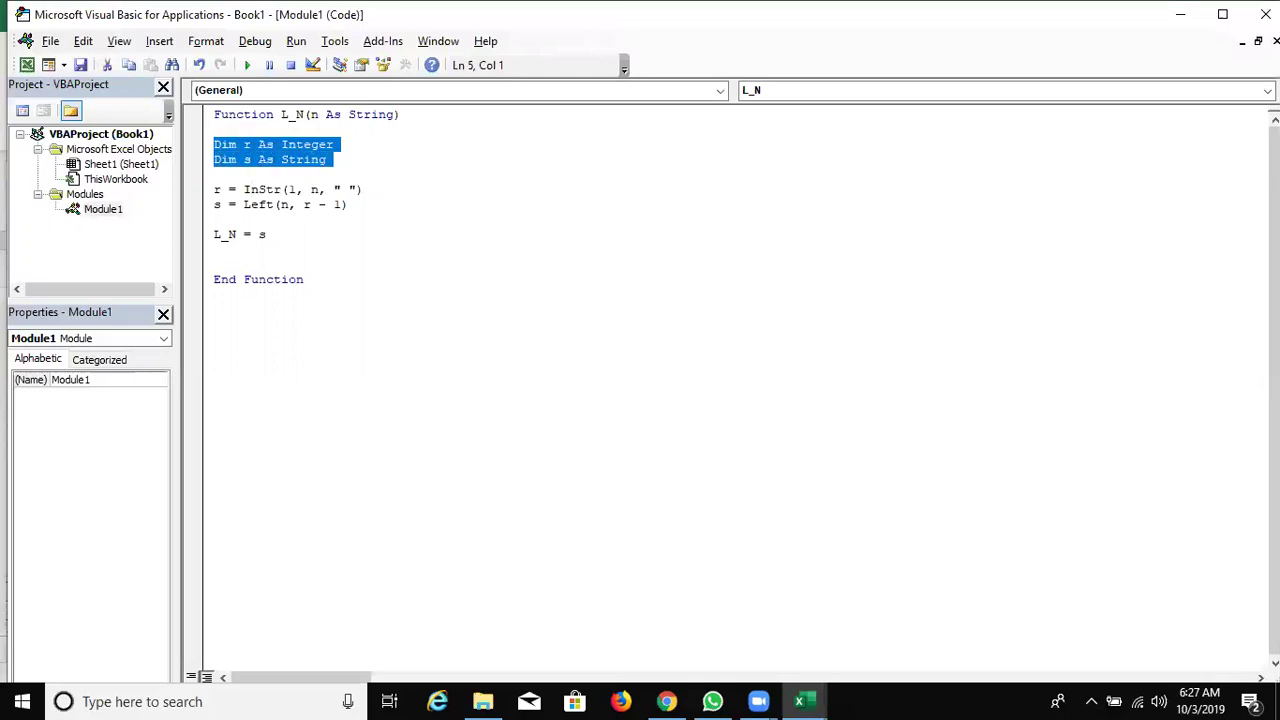
key(shift+Down)
key(shift+Down)
key(shift+Down)
key(Up)
key(shift+Right)
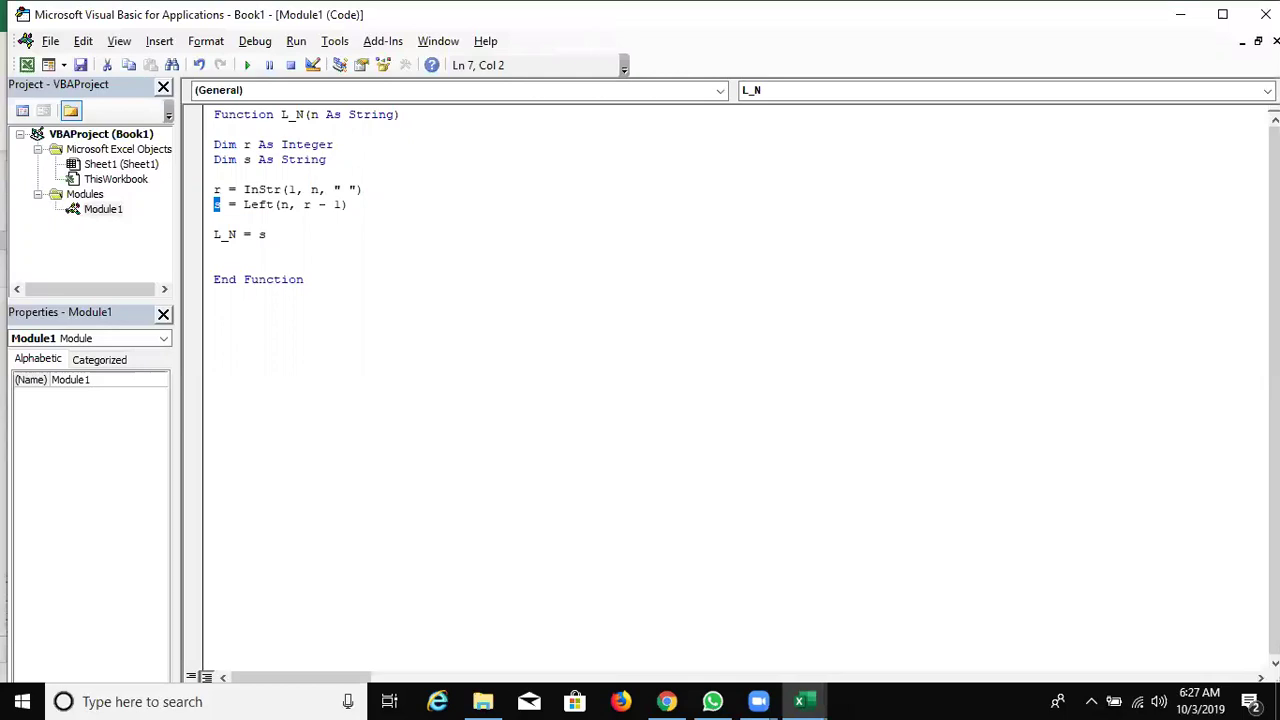
key(Down)
key(Down)
key(Up)
key(Down)
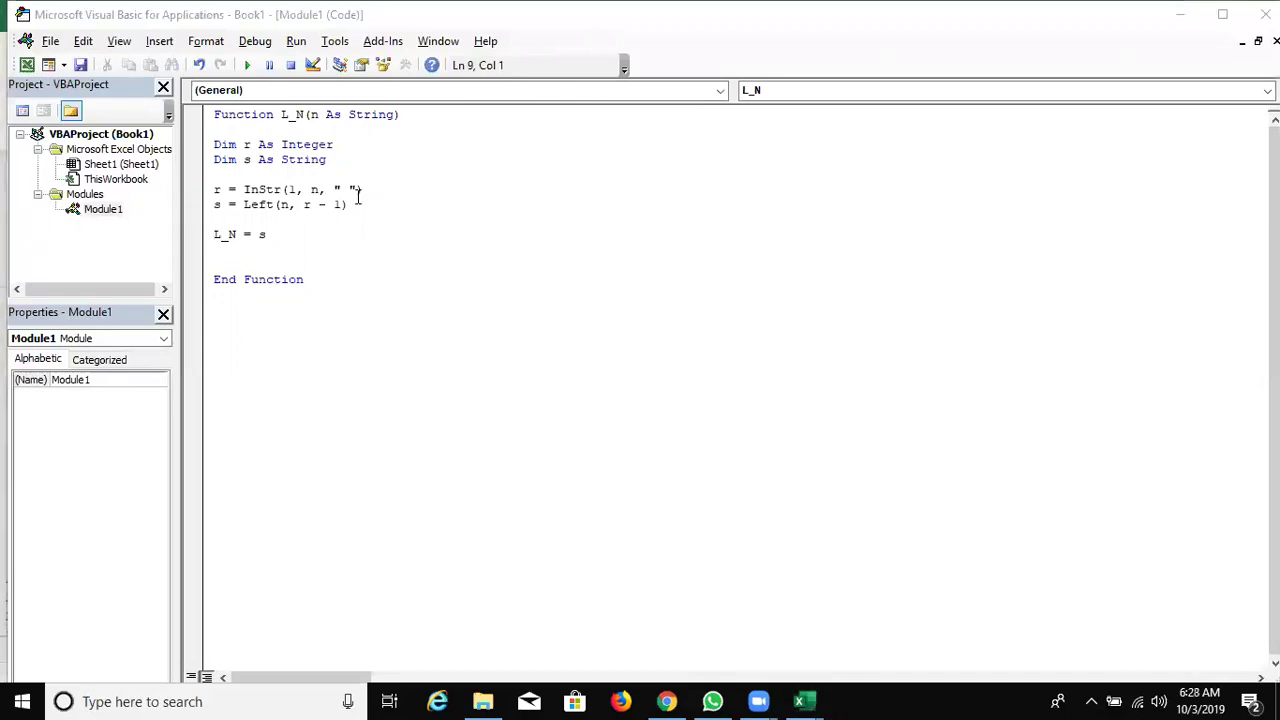
key(alt+Tab)
key(alt+Tab)
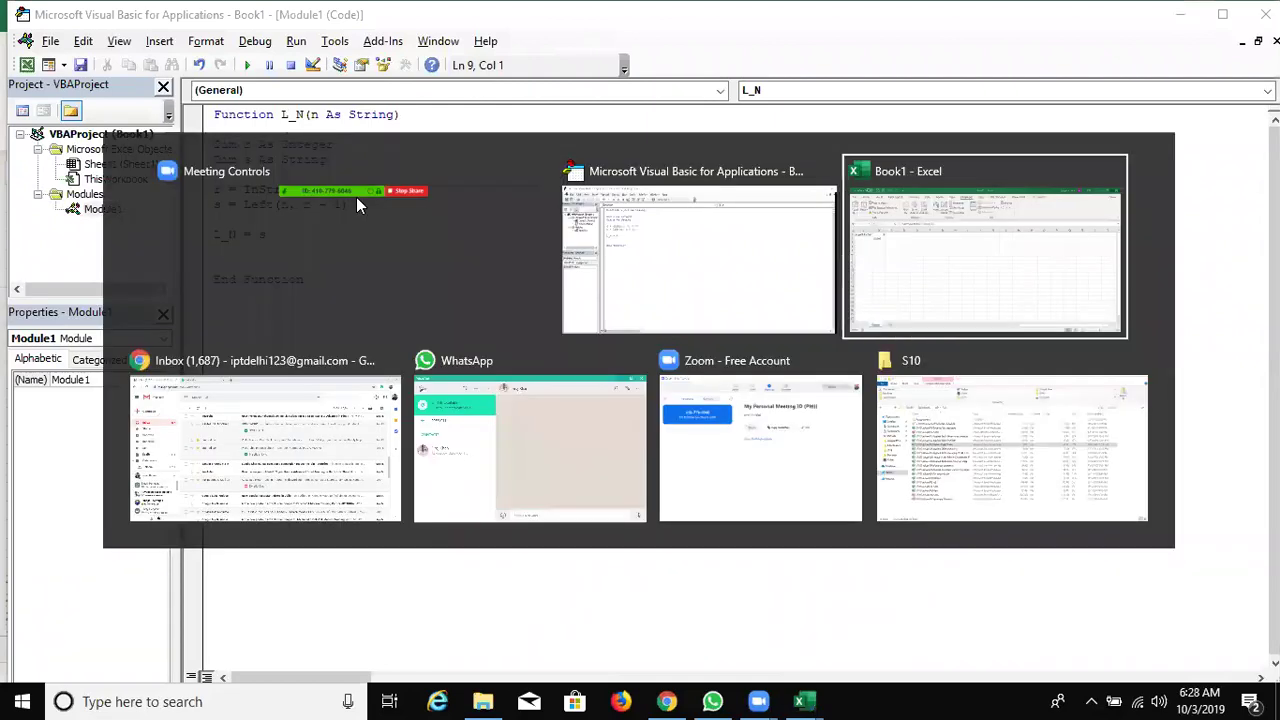
Re-enter =L_N(A1) in B1 so it recalculates to the first name
key(Up)
key(F2)
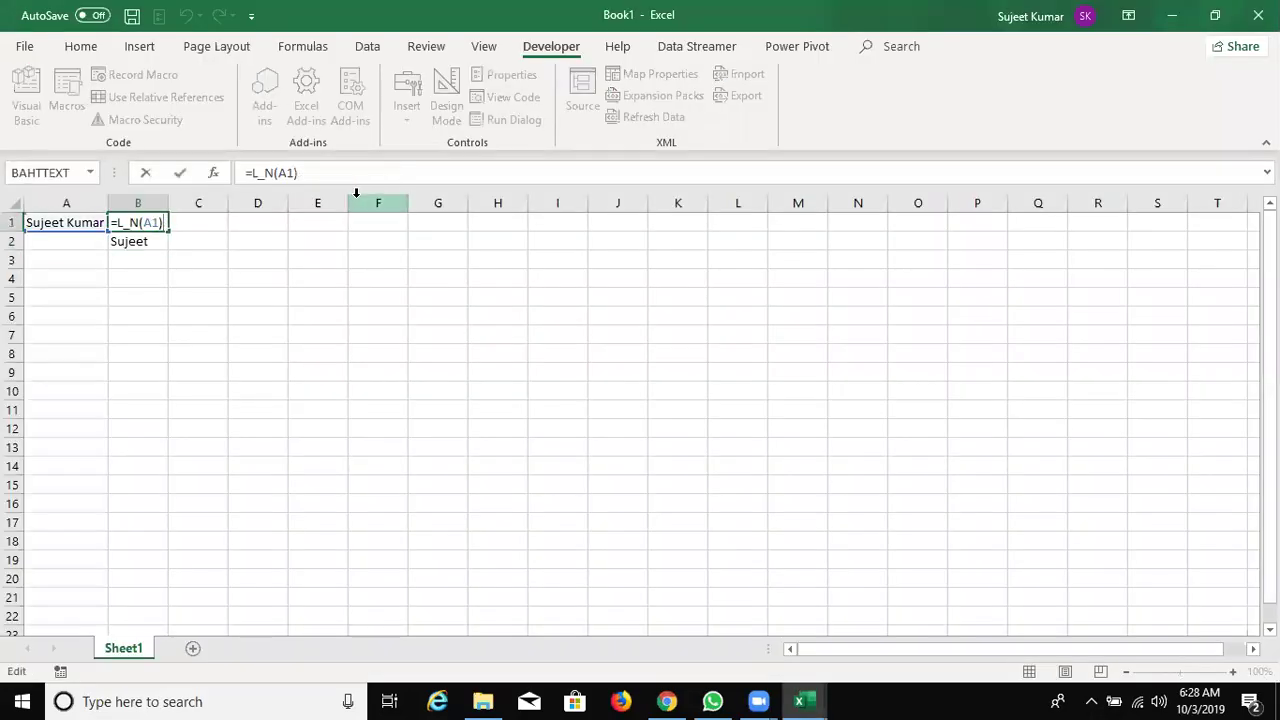
key(Return)
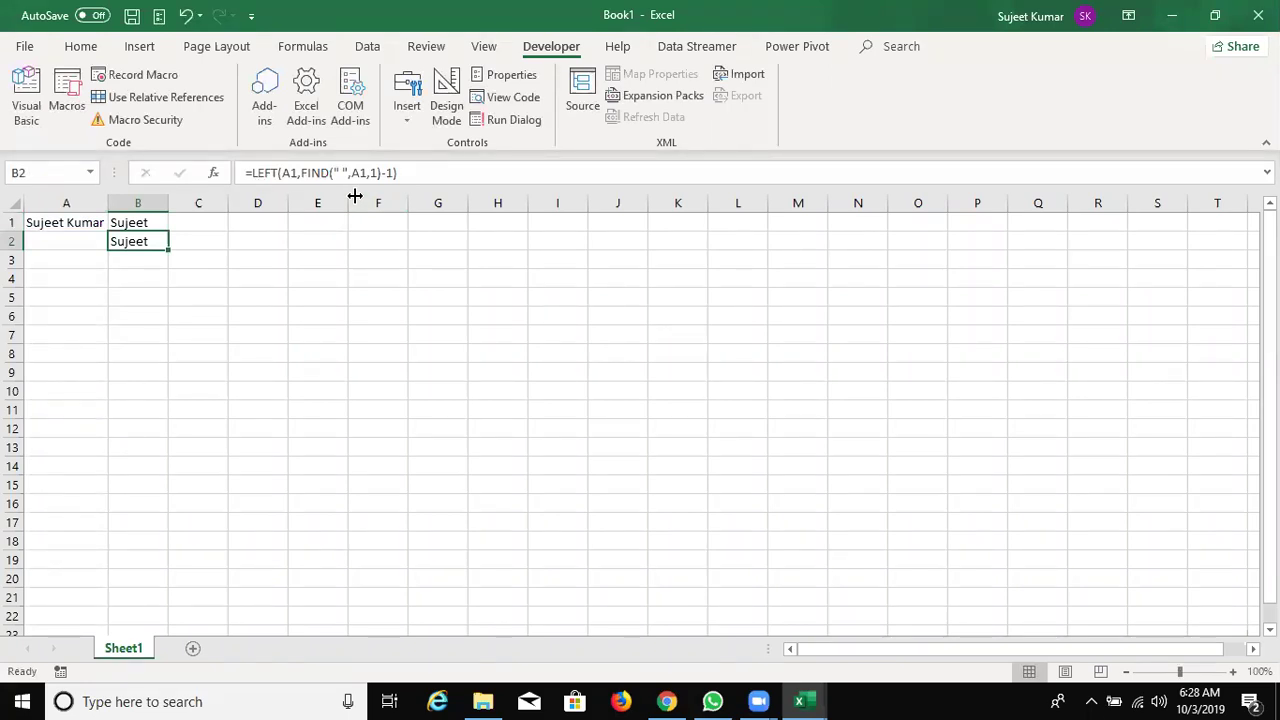
key(Up)
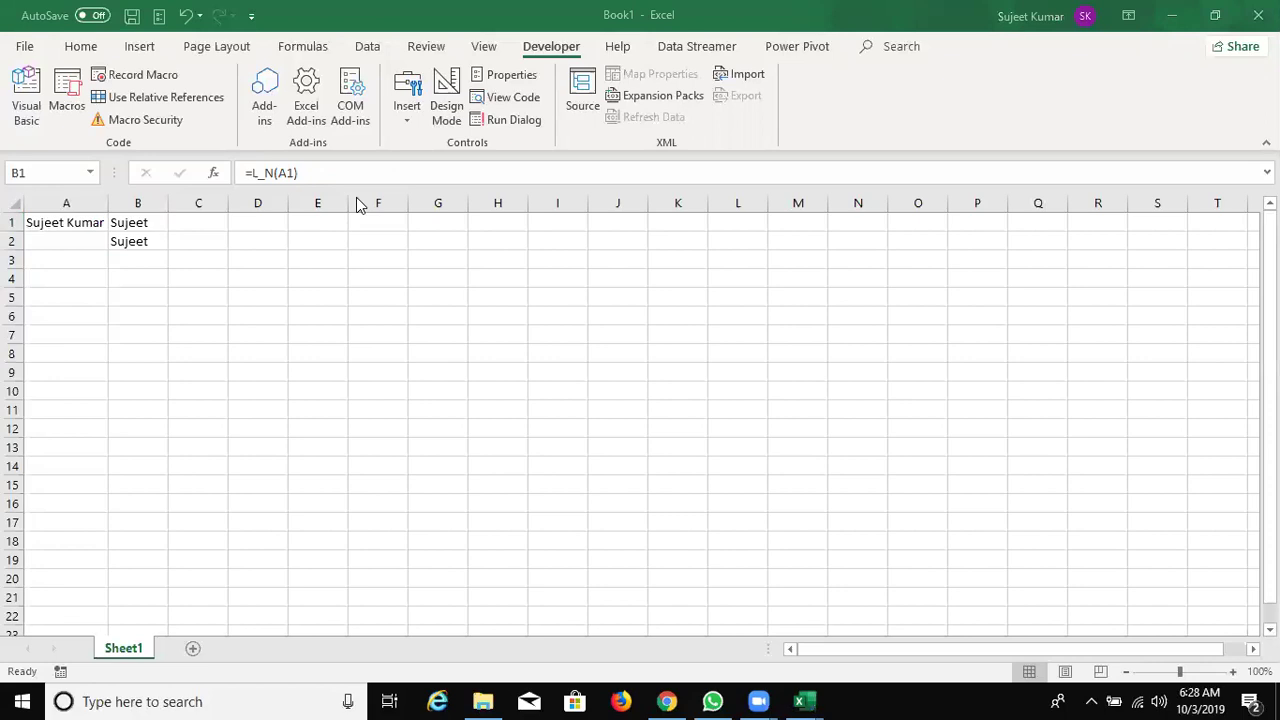
key(alt+Tab)
key(alt+Tab)
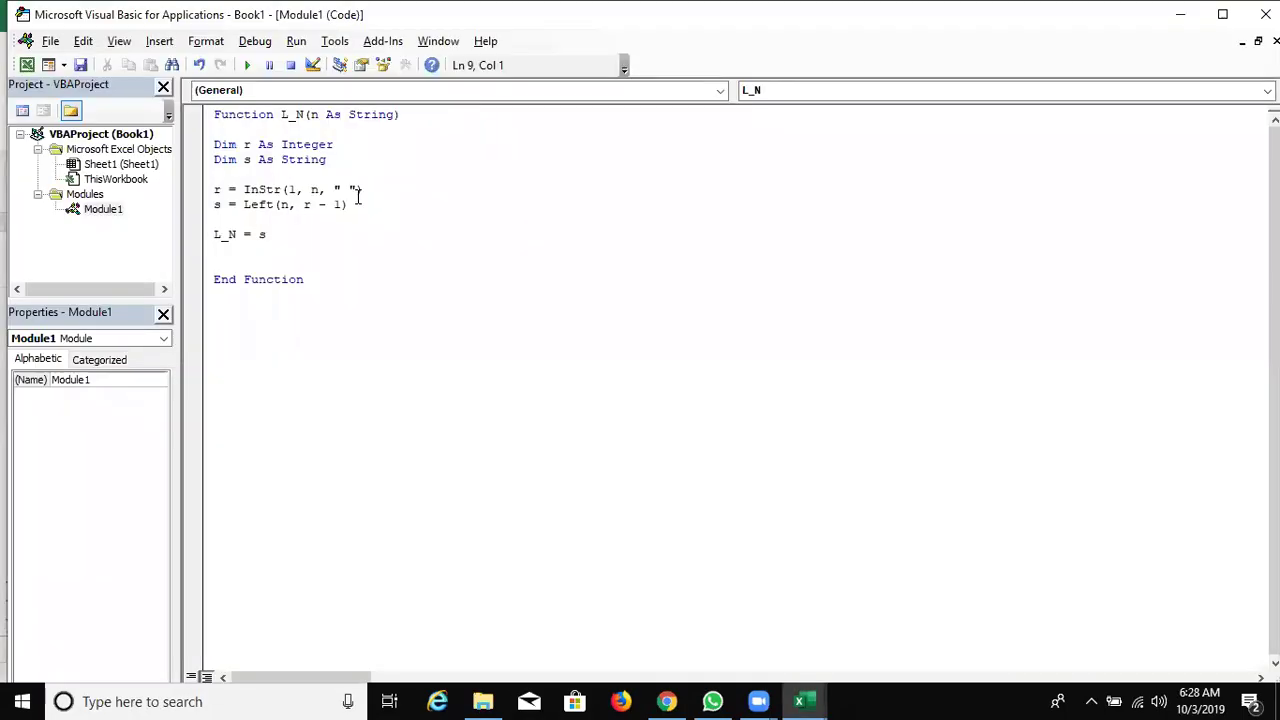
Duplicate the L_N function below itself and rename the copy R_N
key(Down)
key(Down)
key(Down)
key(Down)
key(Down)
key(ctrl+a)
key(ctrl+c)
key(Down)
key(ctrl+v)
click(288, 310)
key(BackSpace)
text(R)
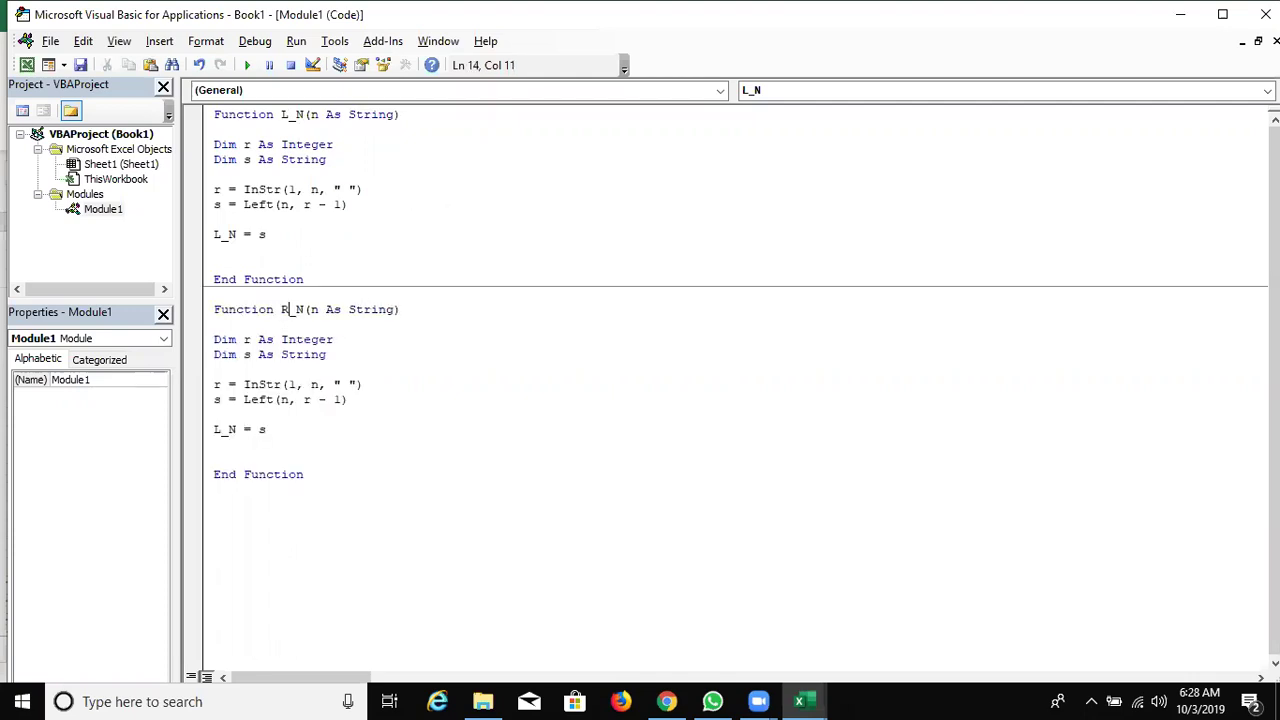
Replace Left(n, r - 1) with Right(n, Len(n) - s), adding the missing parenthesis
click(265, 413)
drag(348, 400, 240, 402)
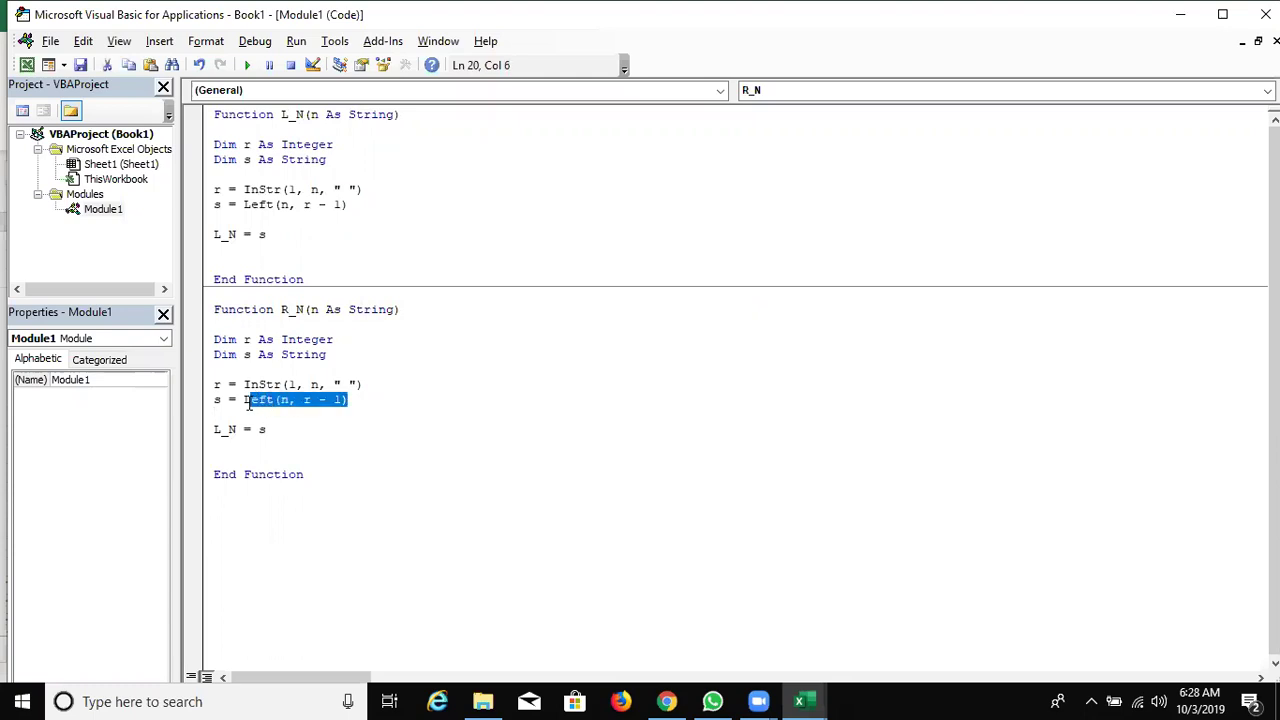
text(right)
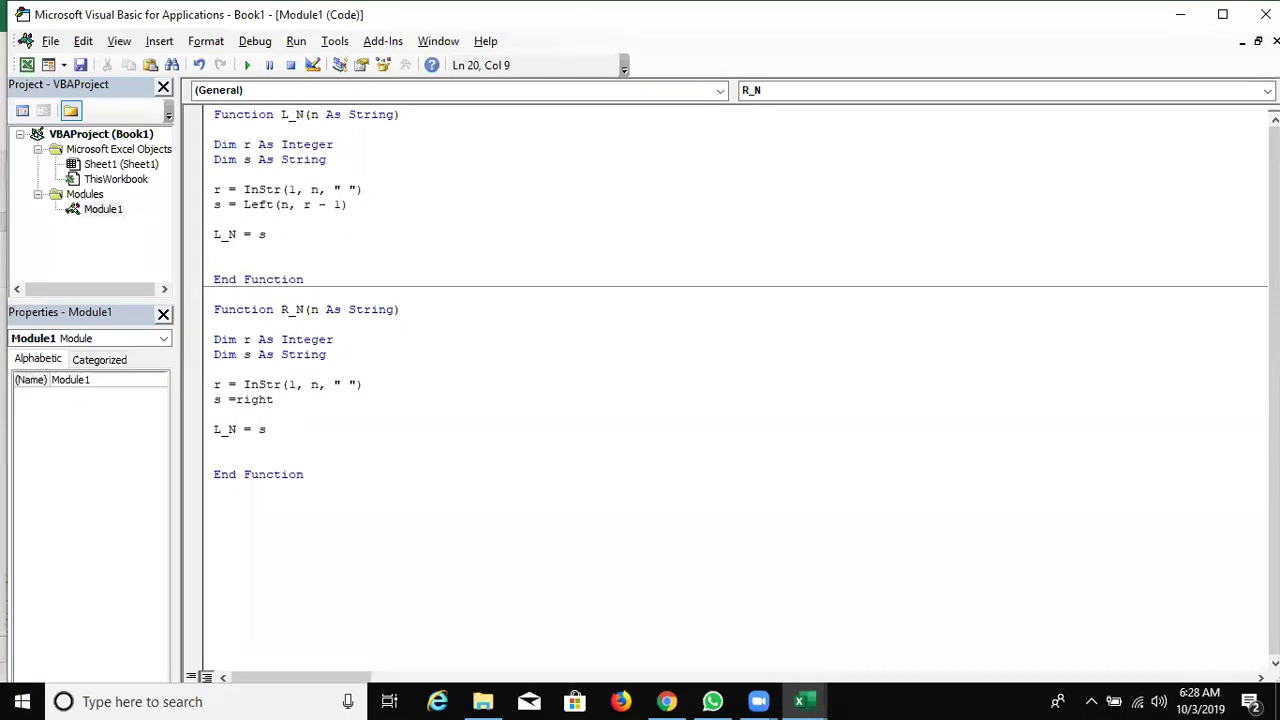
text((n,len()
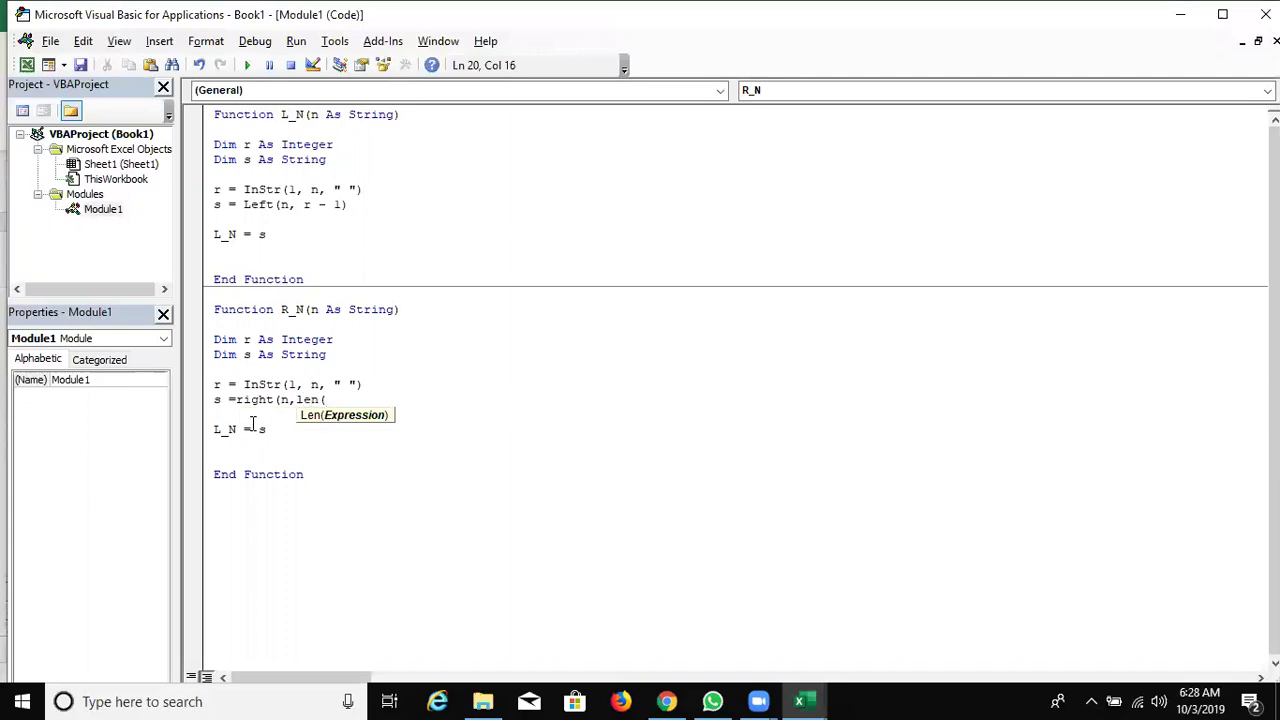
text(n)-s)
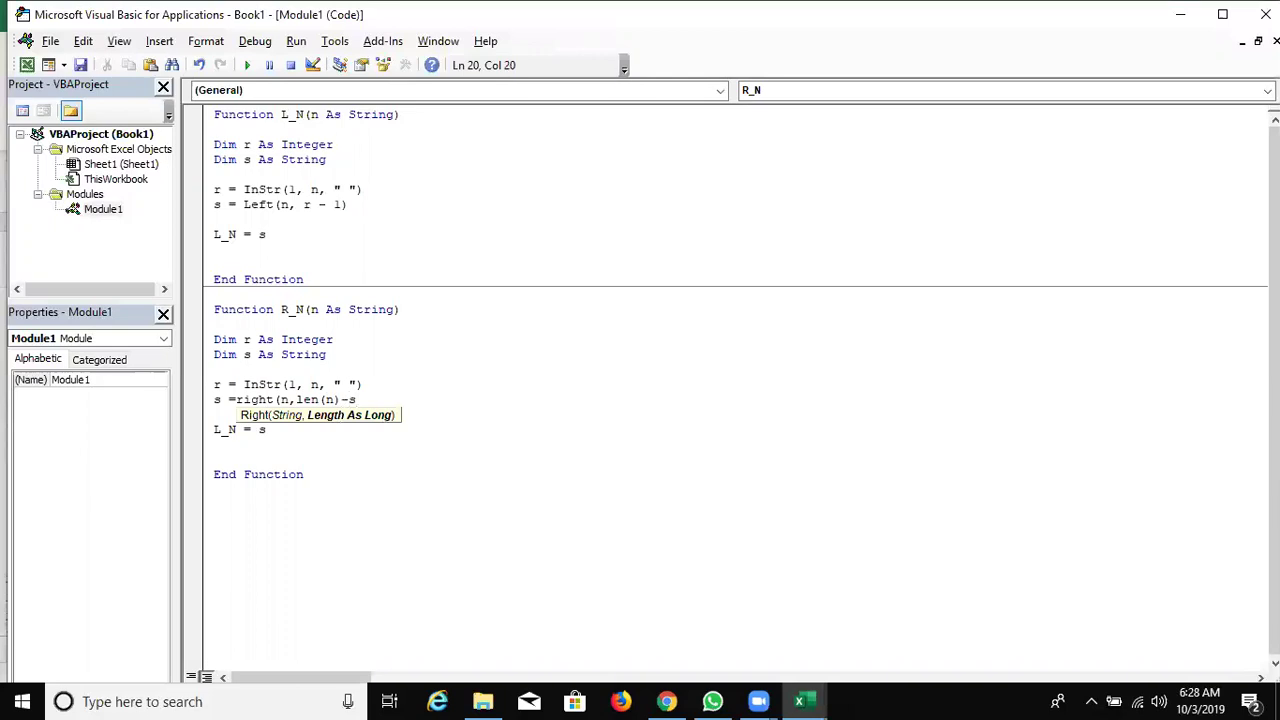
click(252, 426)
key(Return)
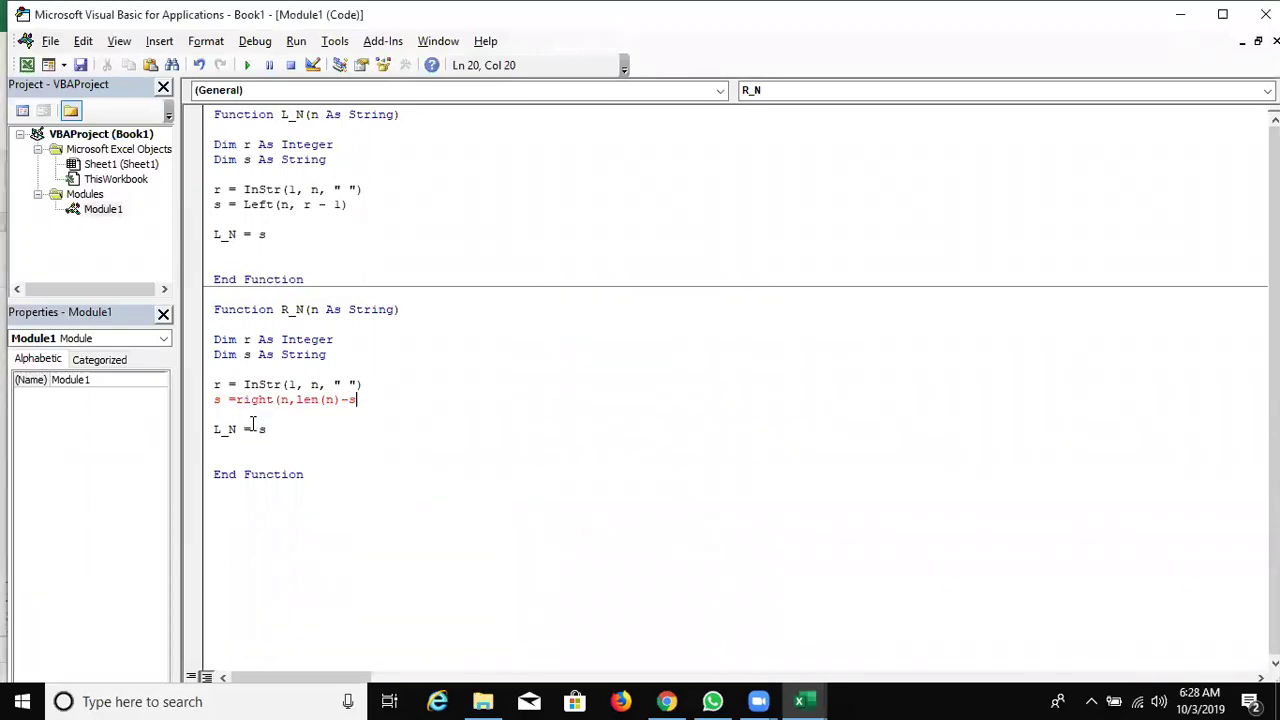
key(Left)
Change the return line from L_N = s to R_N = s
key(Left)
key(Left)
key(Right)
key(Right)
key(Right)
text())
key(Return)
click(259, 429)
key(Left)
key(Left)
key(Left)
key(Left)
key(Left)
key(BackSpace)
text(R)
key(Down)
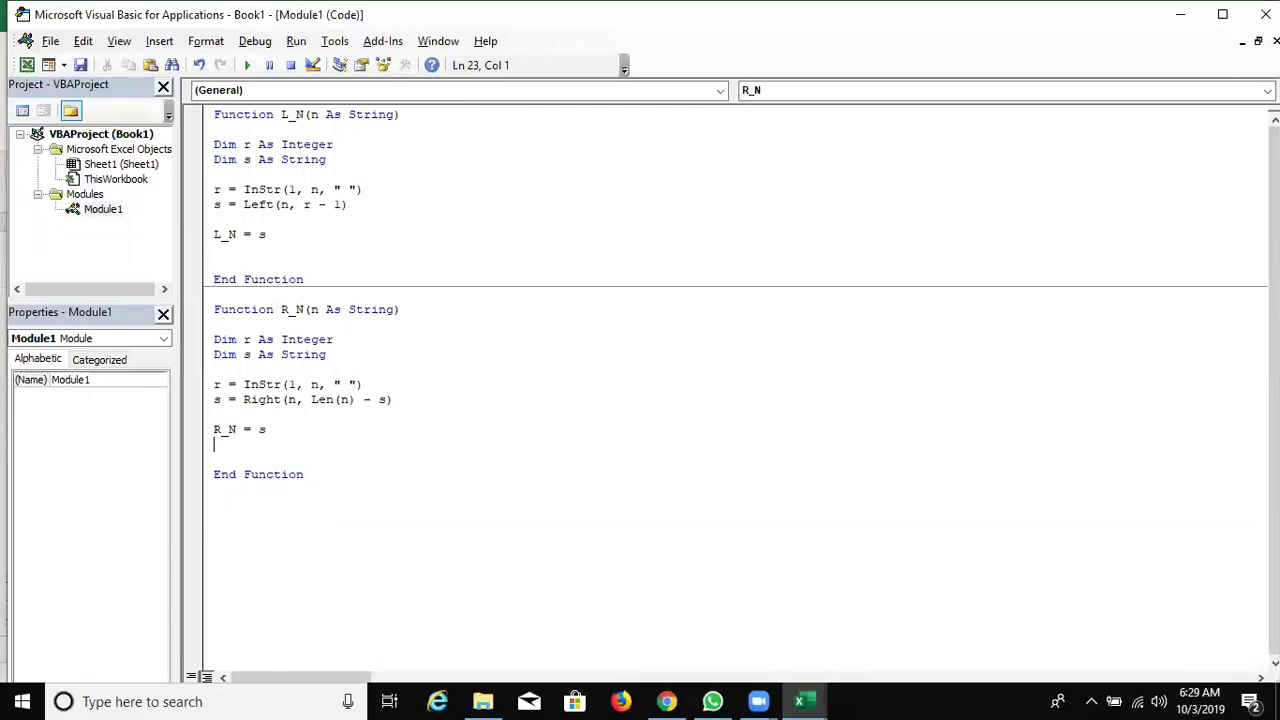
key(alt+Tab)
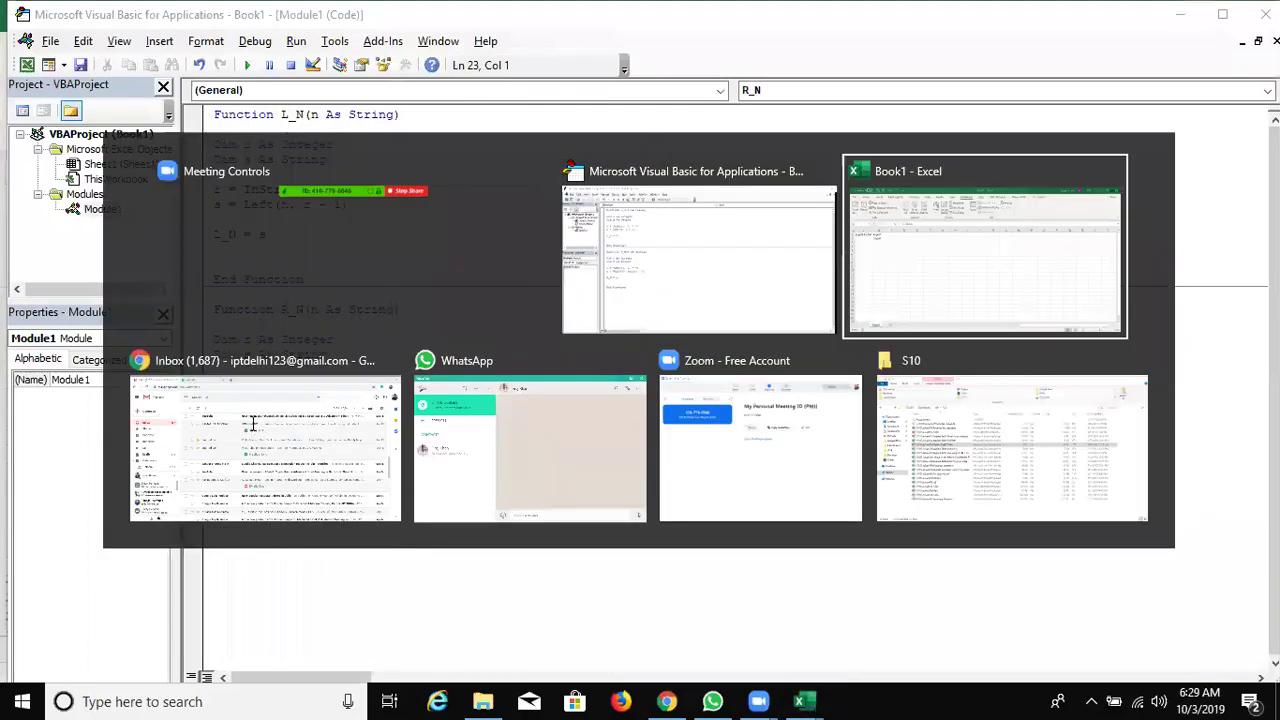
Enter =R_N(A1) in cell C1, which returns #VALUE!
key(Right)
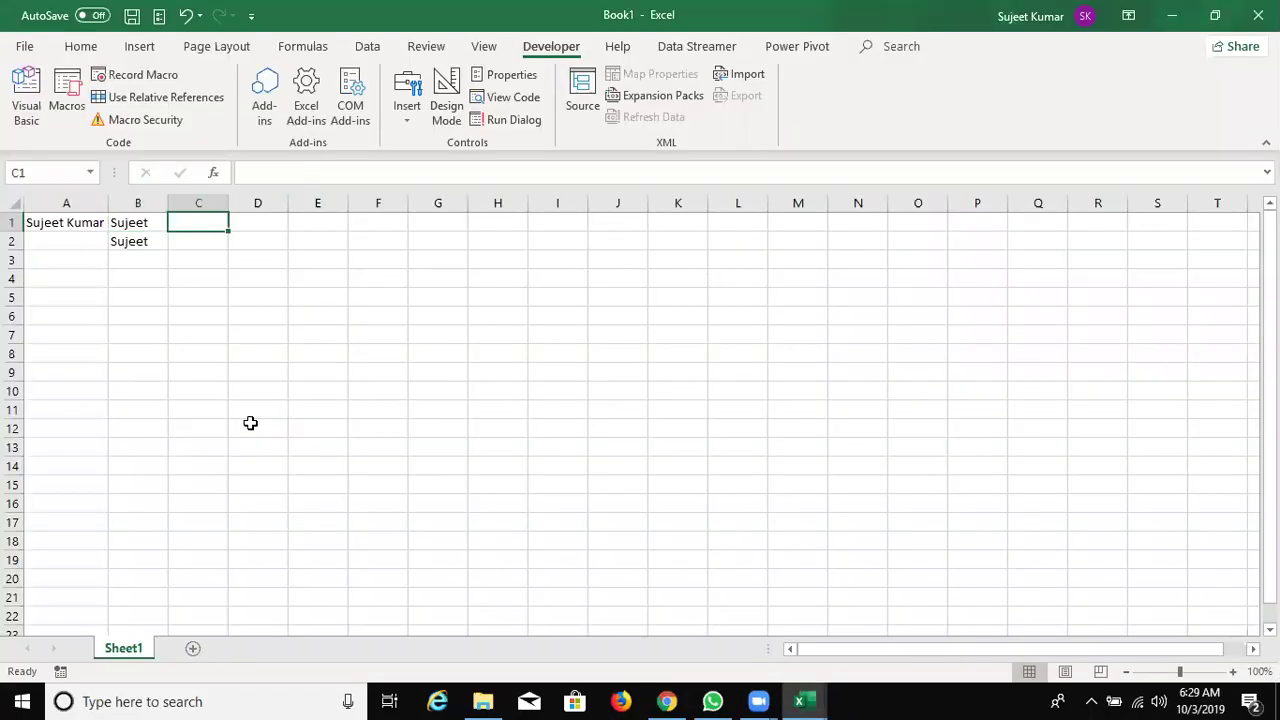
text(=R_N()
key(Left)
key(Left)
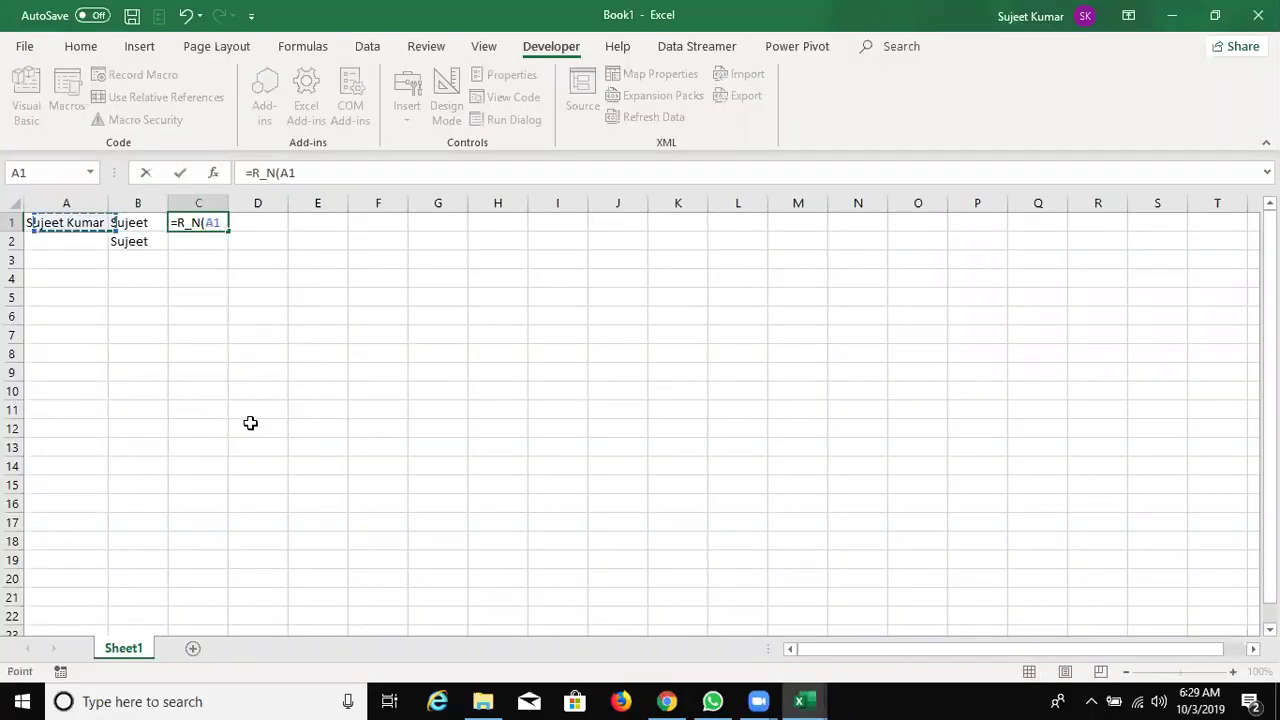
key(Return)
key(Up)
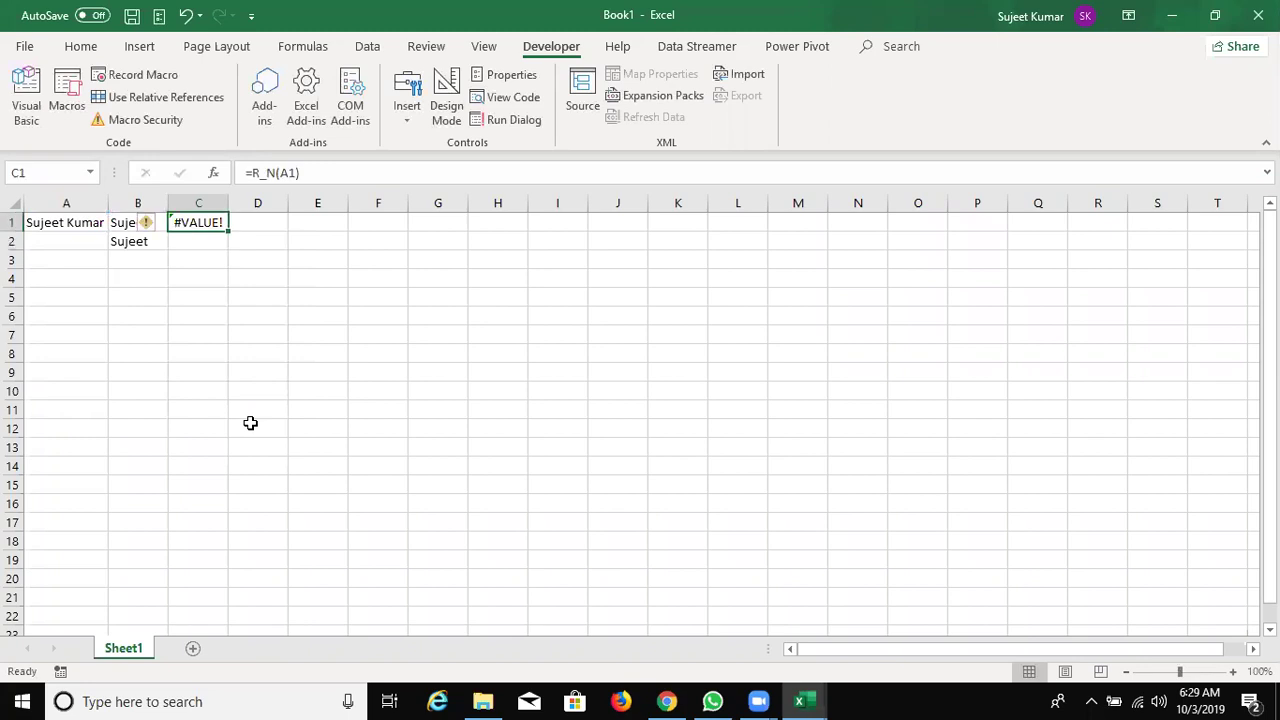
Return to the VBA editor and go to R_N's Right and InStr lines
key(alt+F11)
key(alt+Tab)
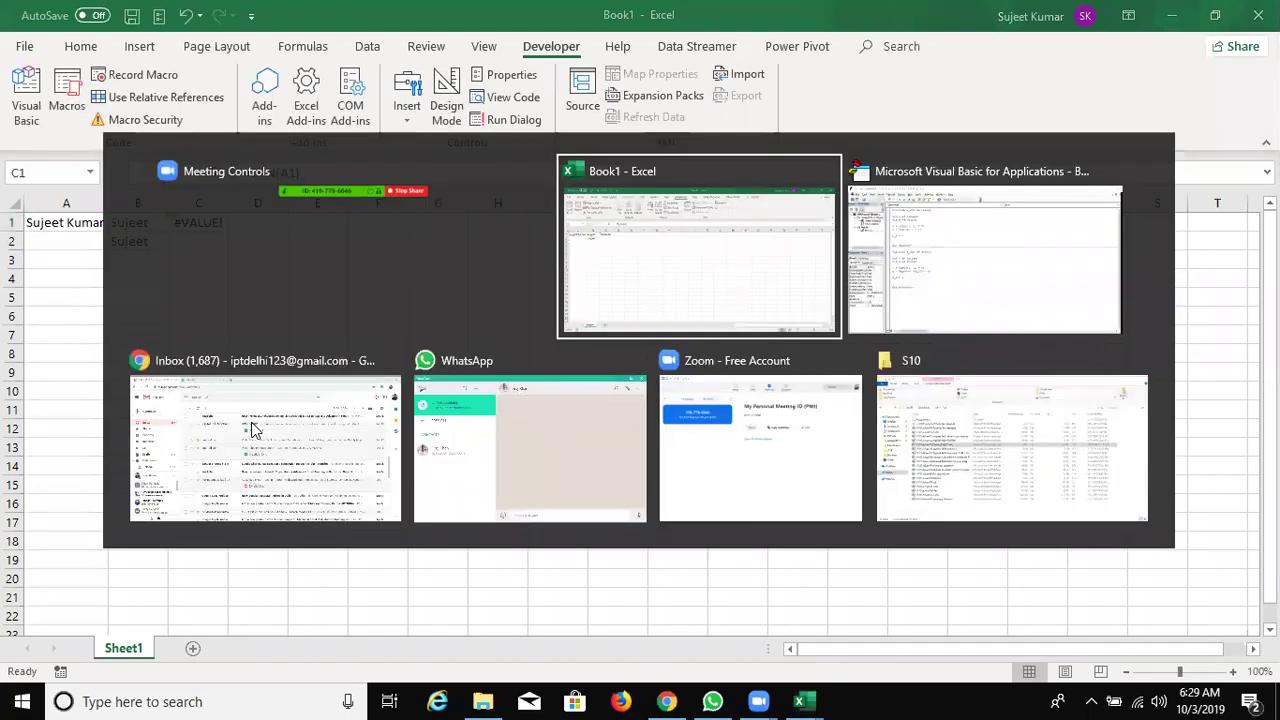
key(Up)
key(Up)
key(Up)
key(Up)
key(Up)
key(Up)
key(Up)
key(Up)
key(Down)
key(Right)
key(Down)
key(Down)
key(Down)
key(Left)
key(Up)
key(Down)
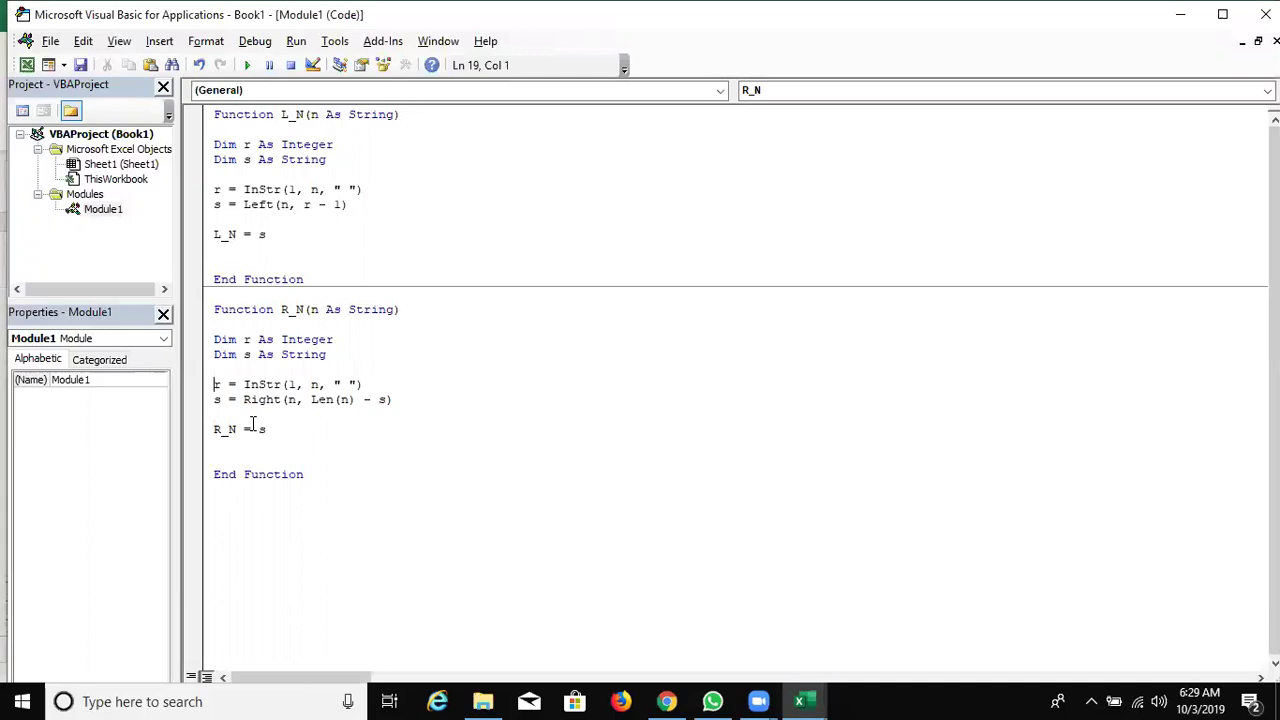
Replace s with r in R_N's Right line so it reads Len(n) - r
key(shift+Down)
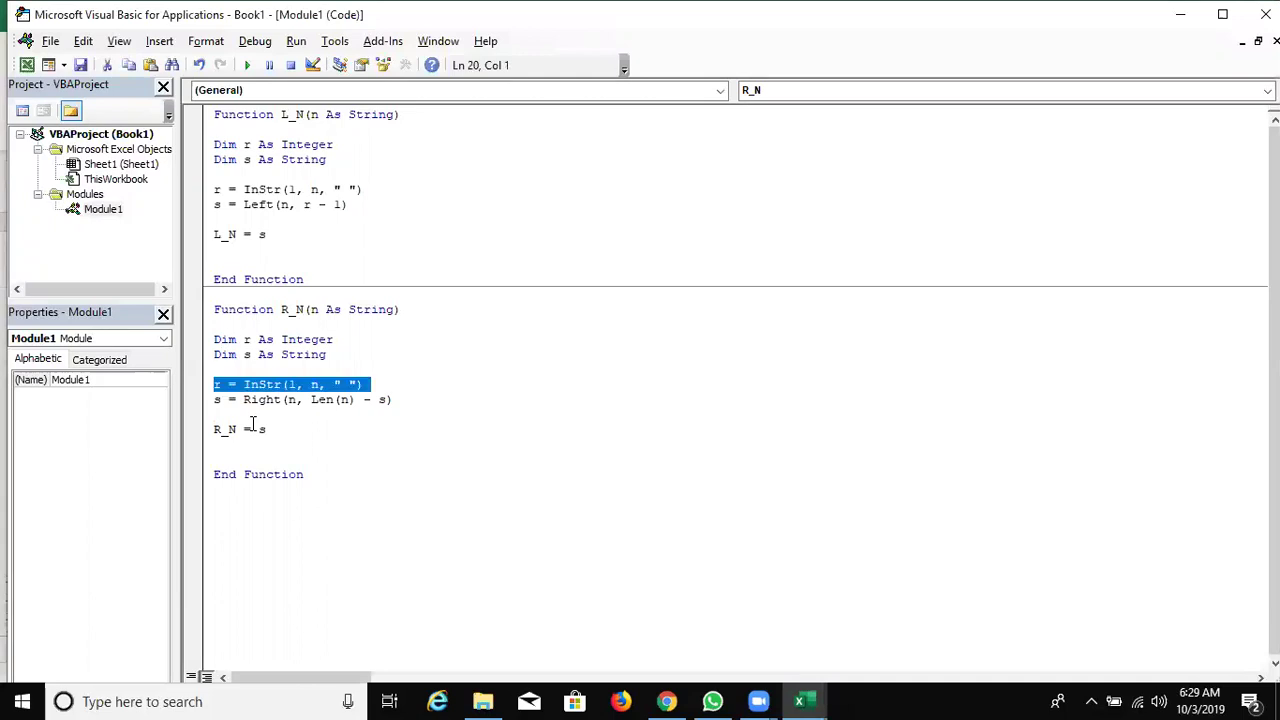
key(Right)
key(Right)
key(End)
key(Left)
key(Left)
key(Delete)
text(r)
key(Up)
key(shift+Left)
key(shift+Left)
key(shift+Left)
key(shift+Left)
key(shift+Left)
key(shift+Left)
key(shift+Left)
key(Up)
key(Up)
key(Up)
key(Up)
key(Up)
key(Up)
key(Up)
key(Up)
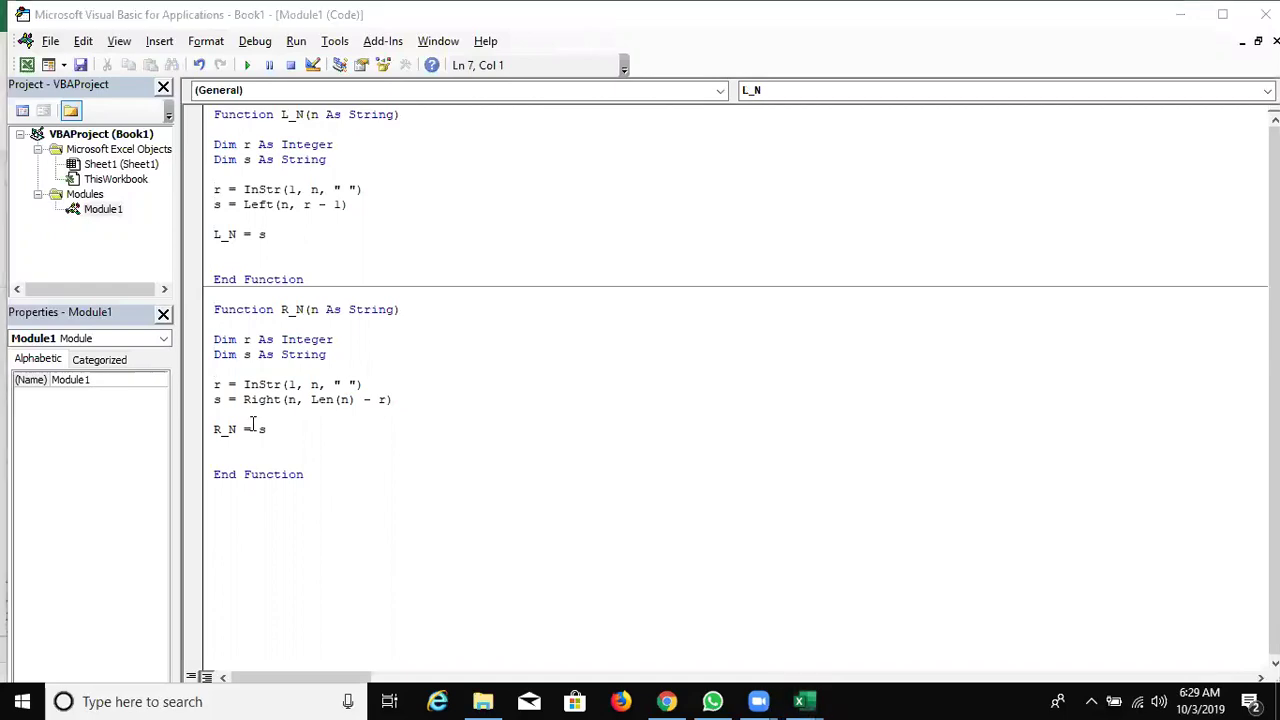
key(alt+Tab)
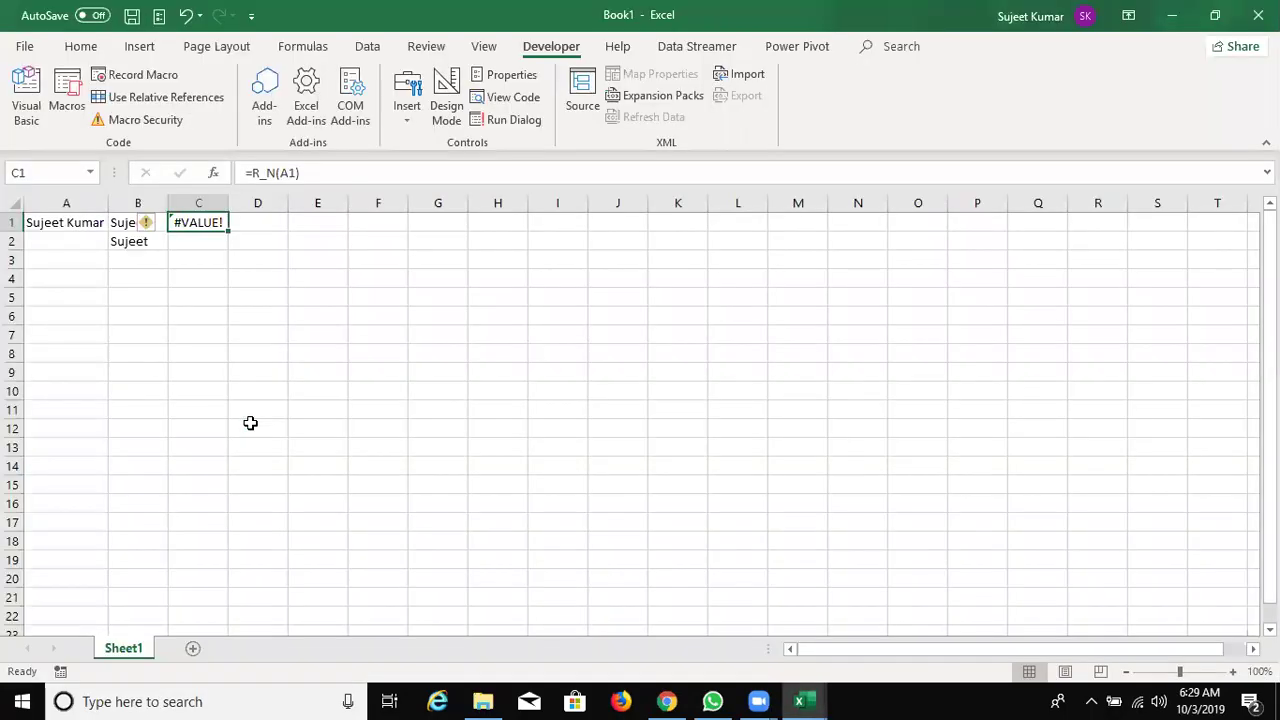
Recalculate =R_N(A1) in C1 so it returns the last name, then add a blank Sheet2
key(F2)
key(Return)
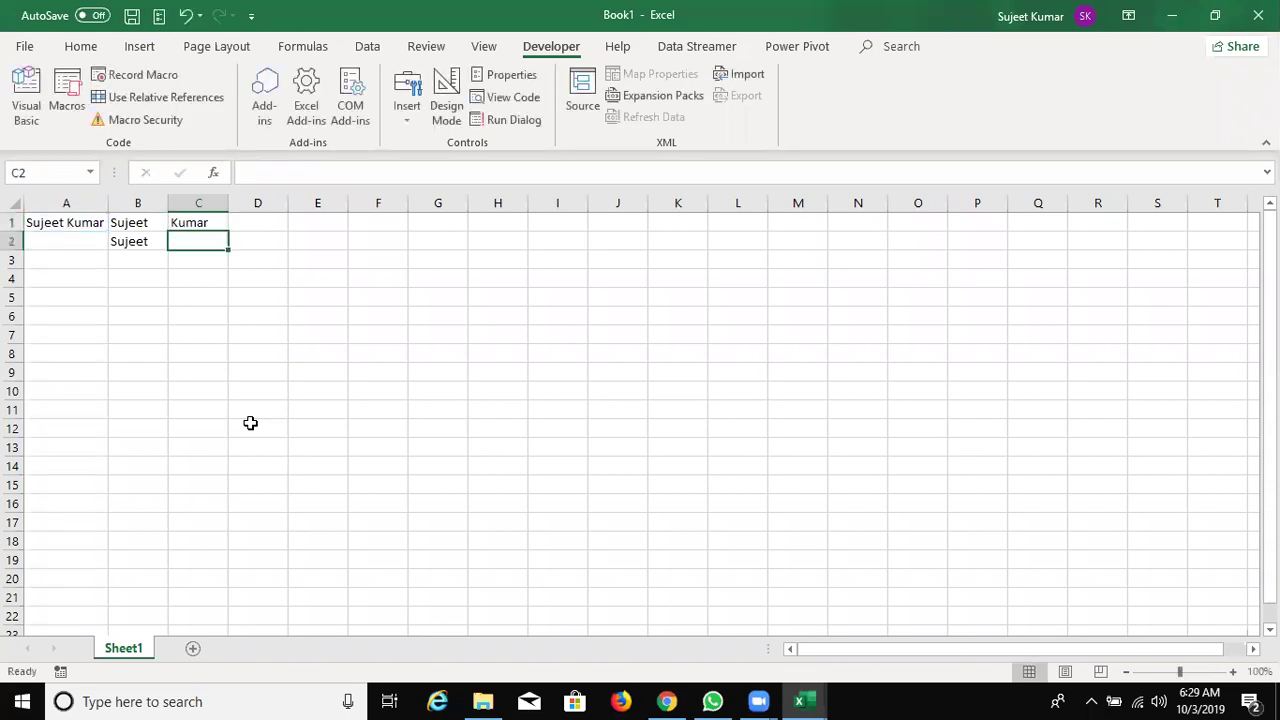
key(Up)
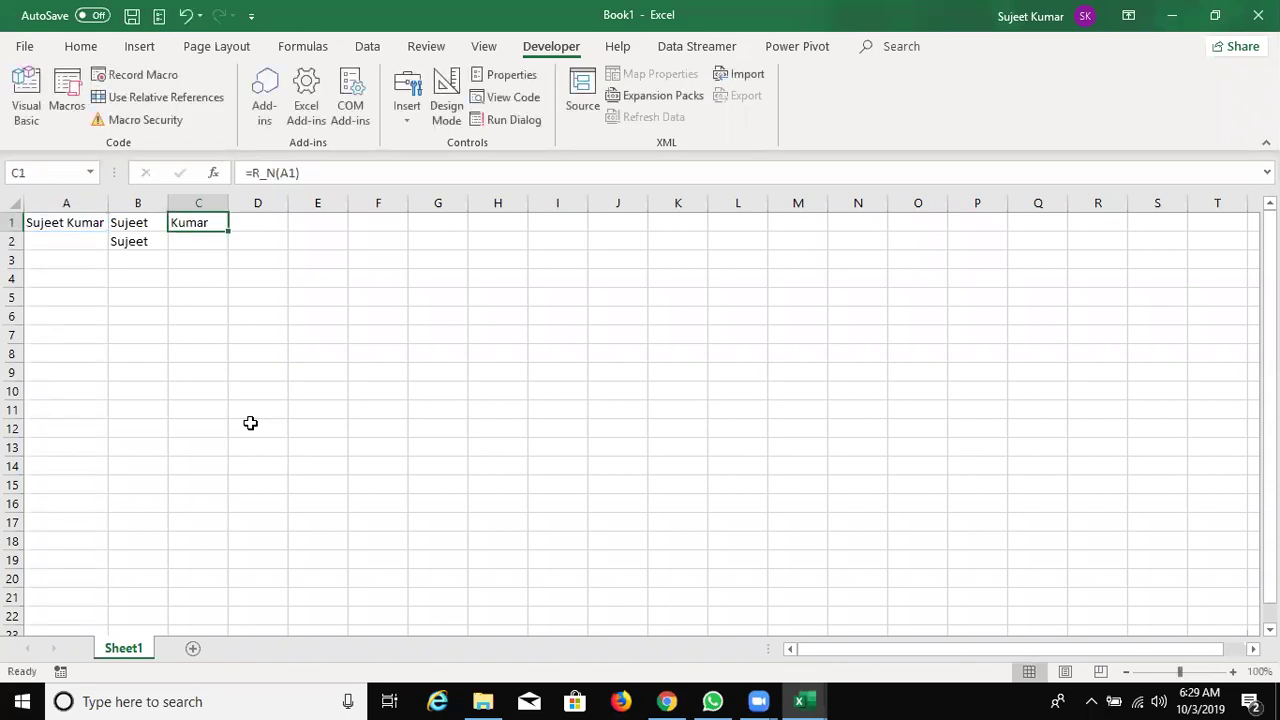
click(192, 655)
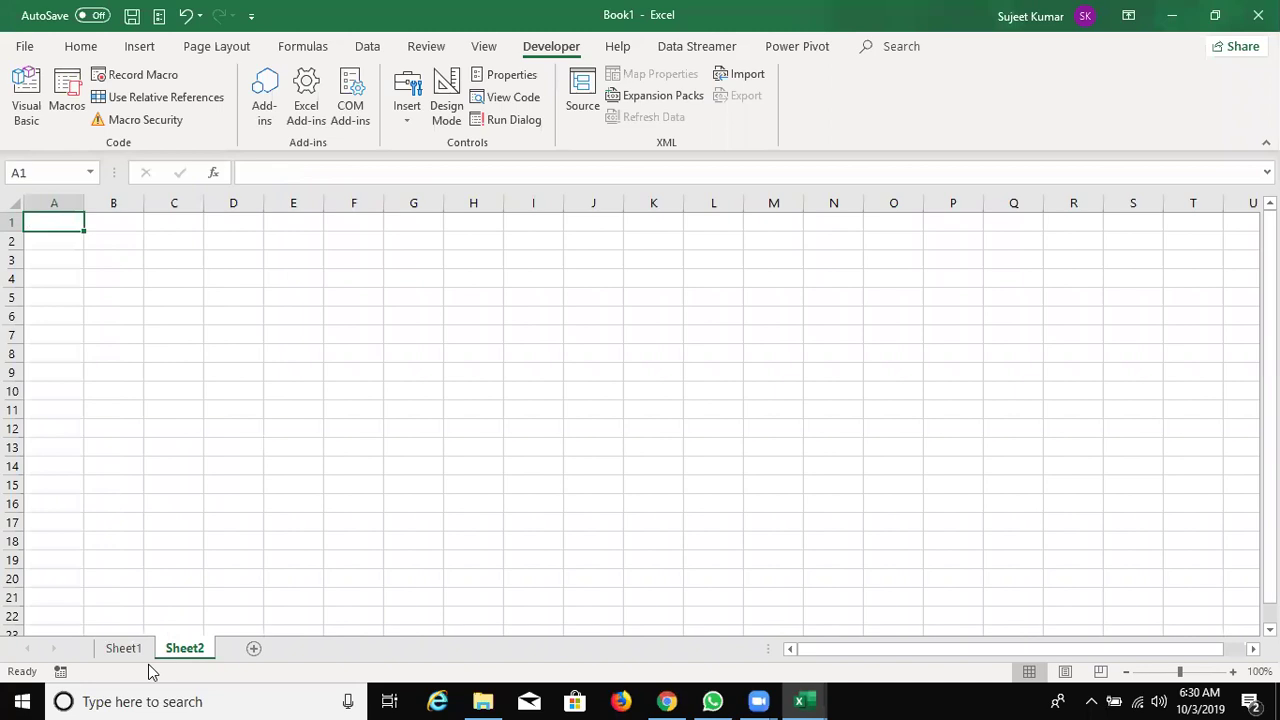
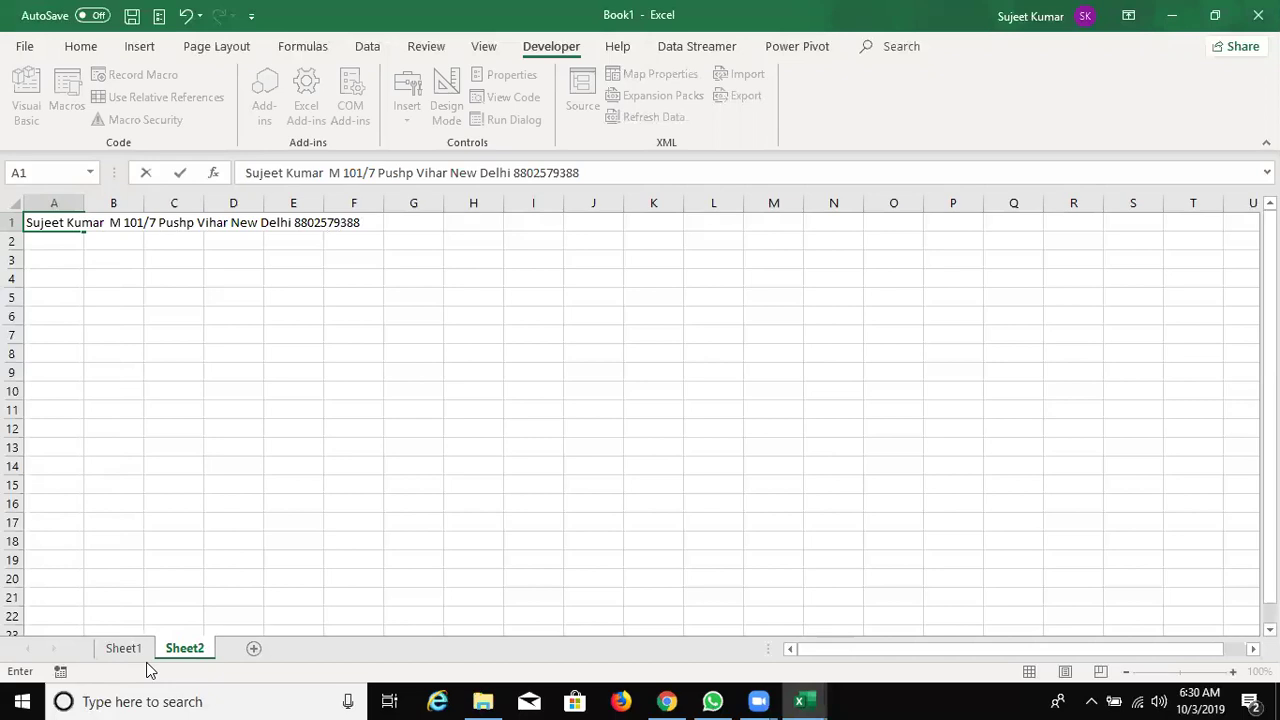
Enter a contact's name, address, phone number and e-mail as one line in Sheet2's A1
key(Return)
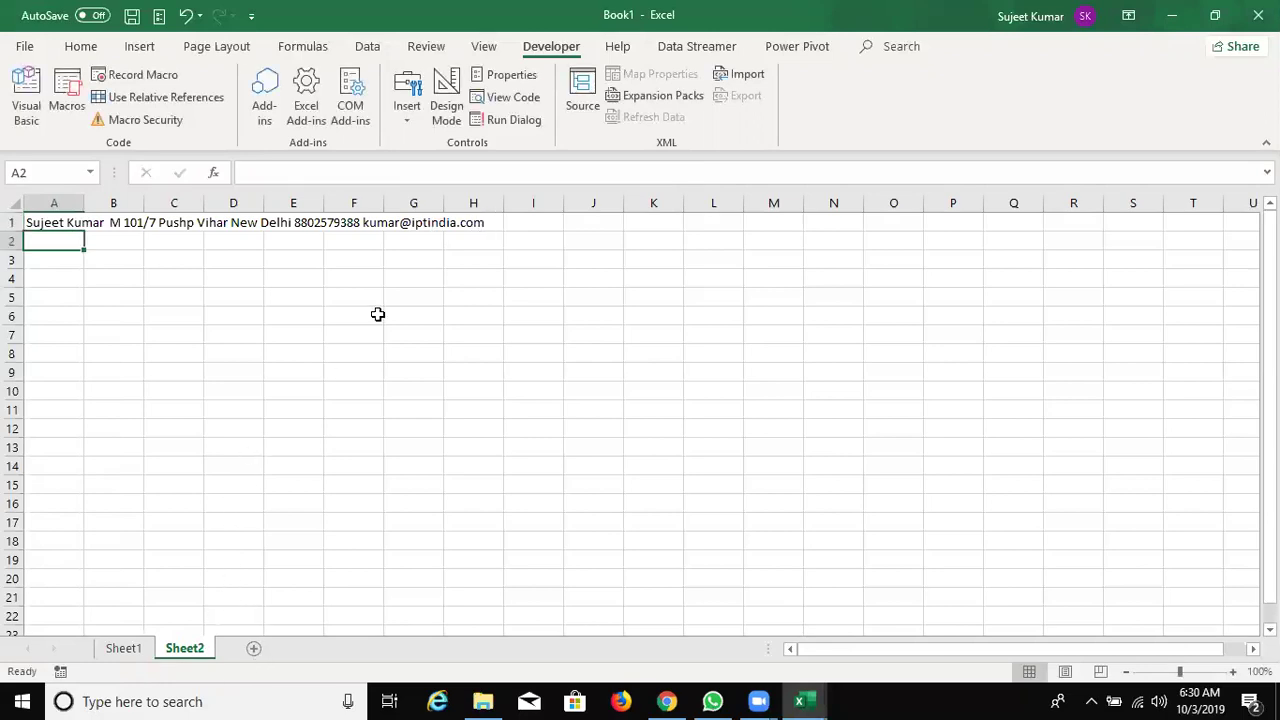
click(70, 224)
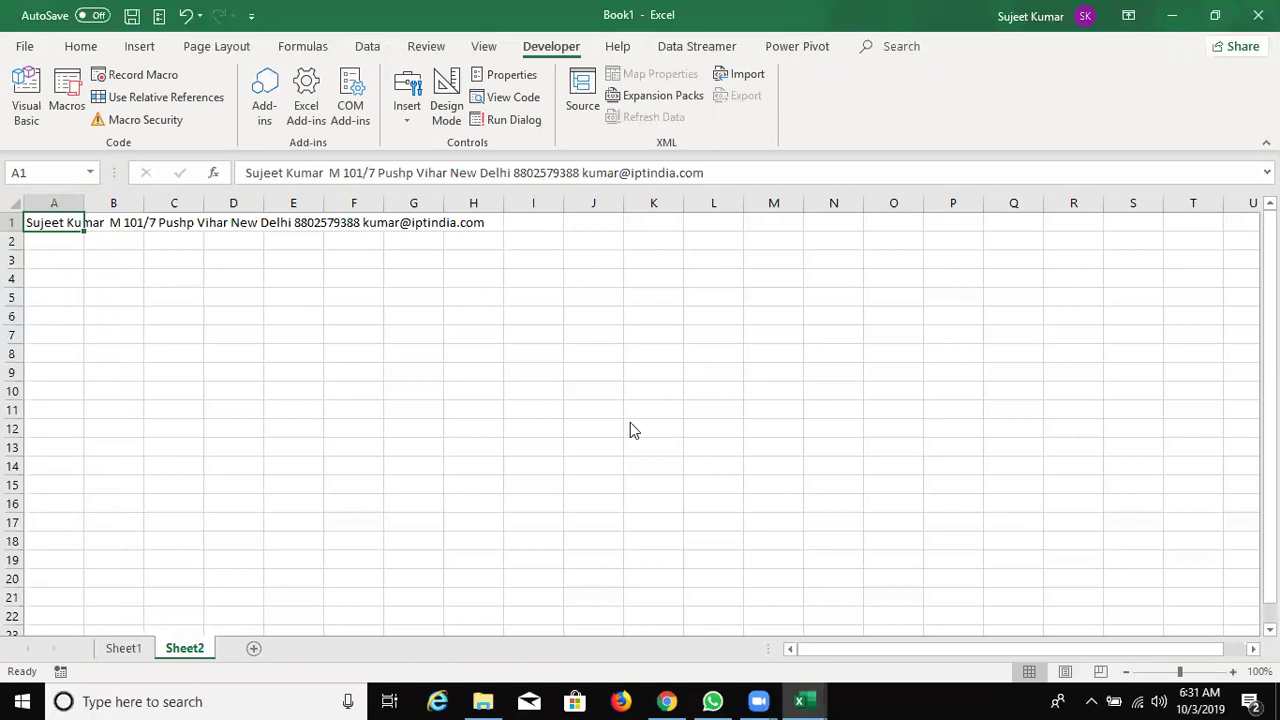
key(alt+Tab)
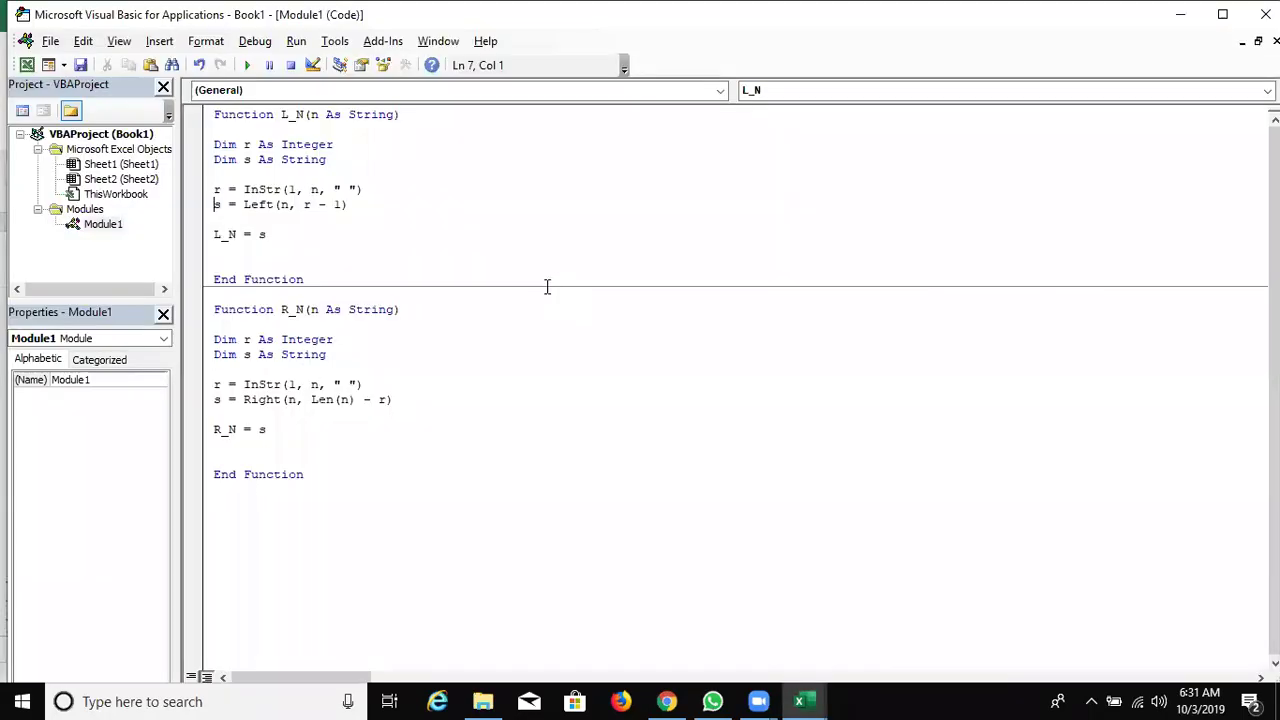
Start a new Email(n As String) function declaring r as Integer and s as String
click(304, 524)
text(function )
text(Email)
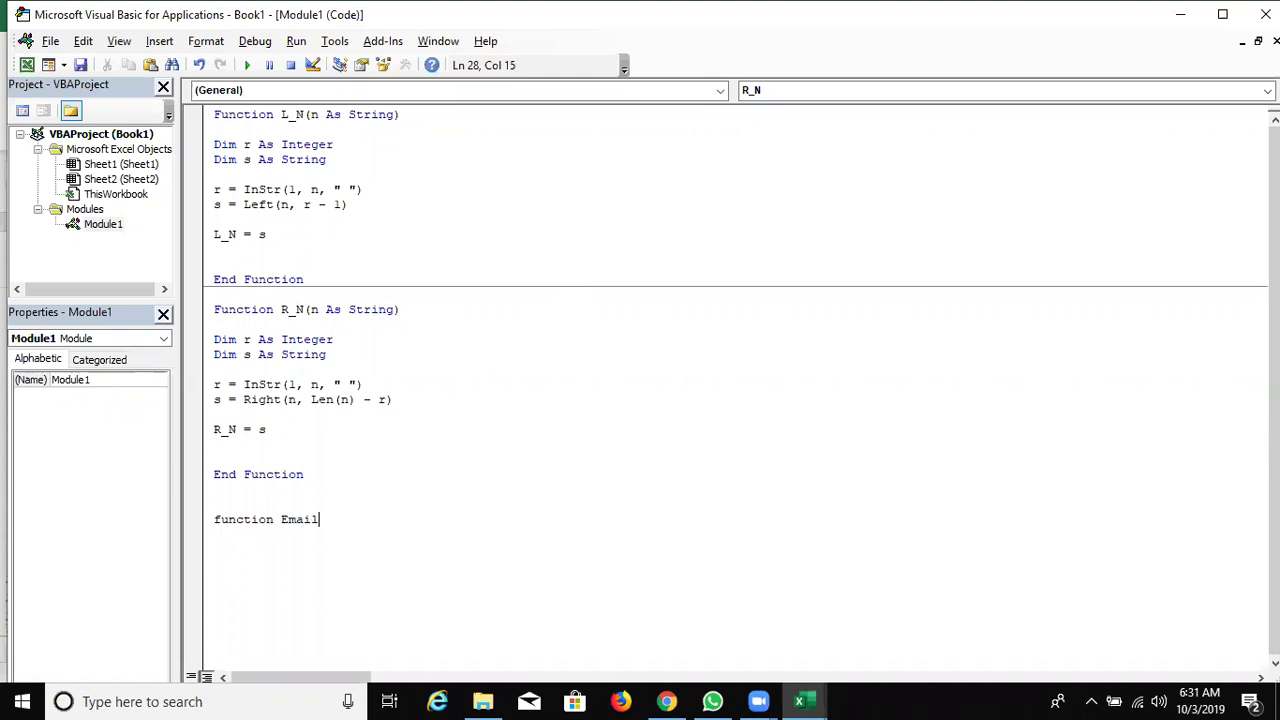
text((n as str)
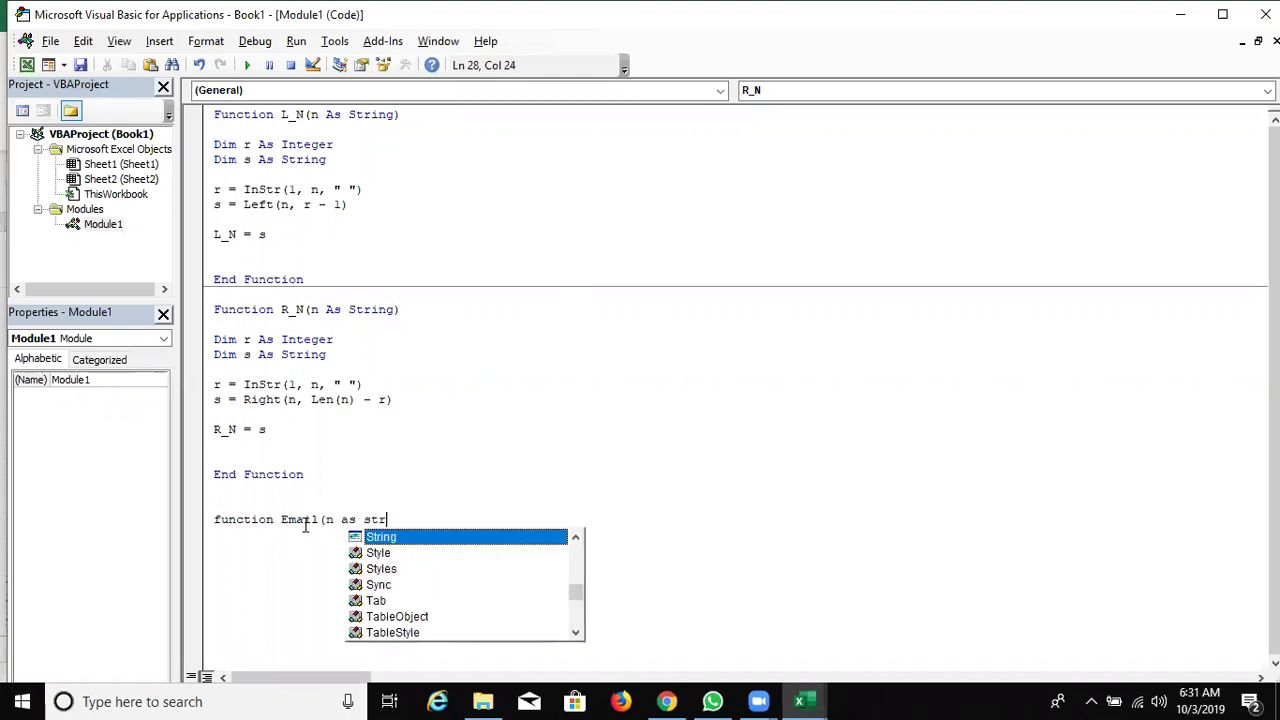
key(Tab)
text())
key(Return)
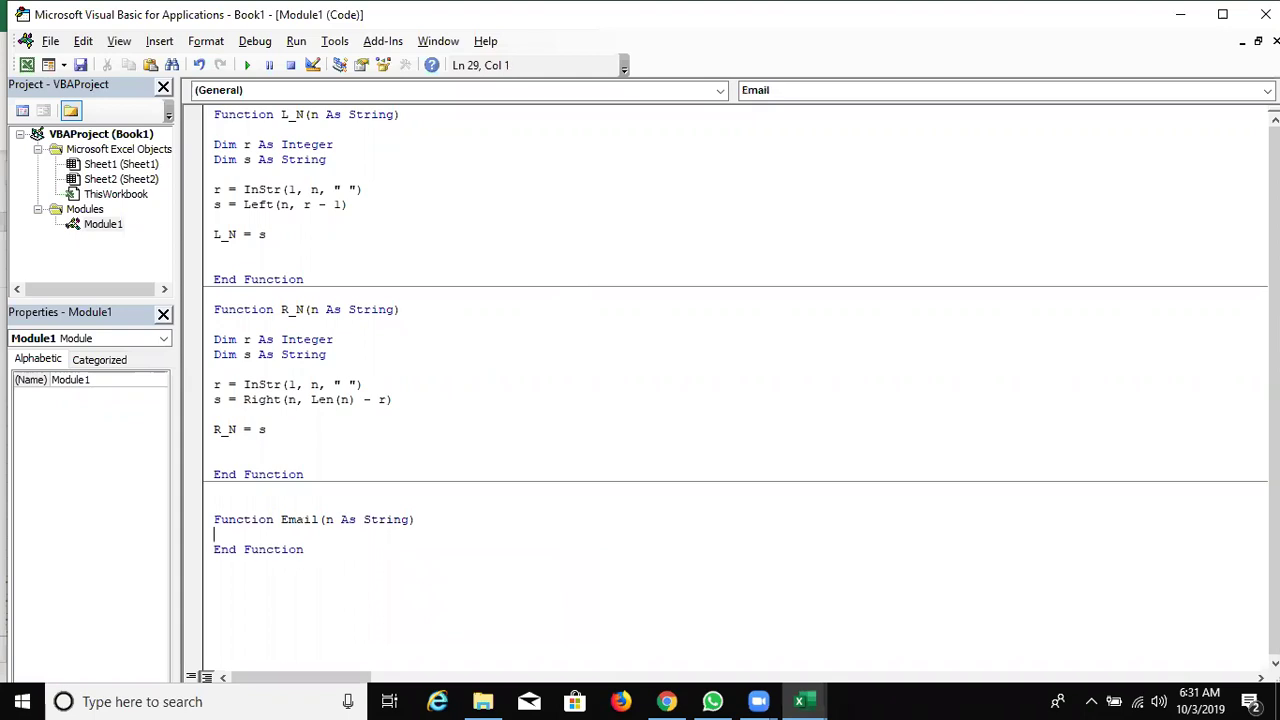
key(Return)
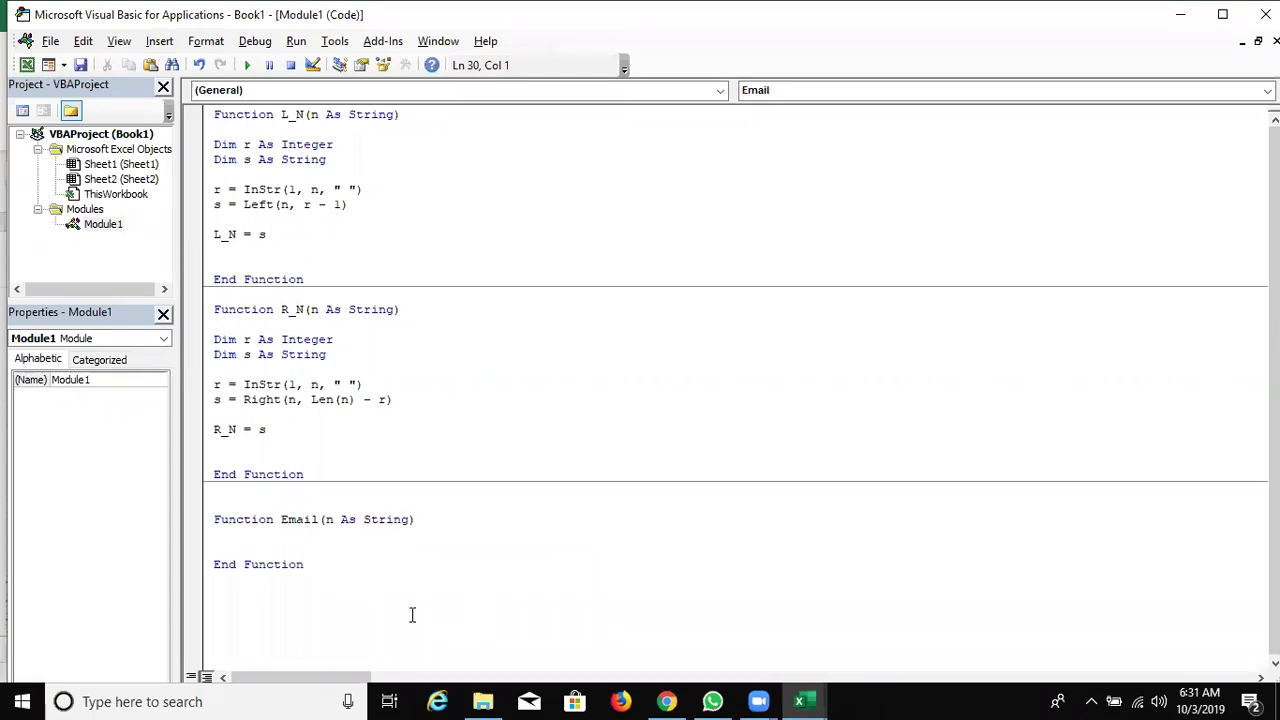
key(Return)
key(Up)
key(Up)
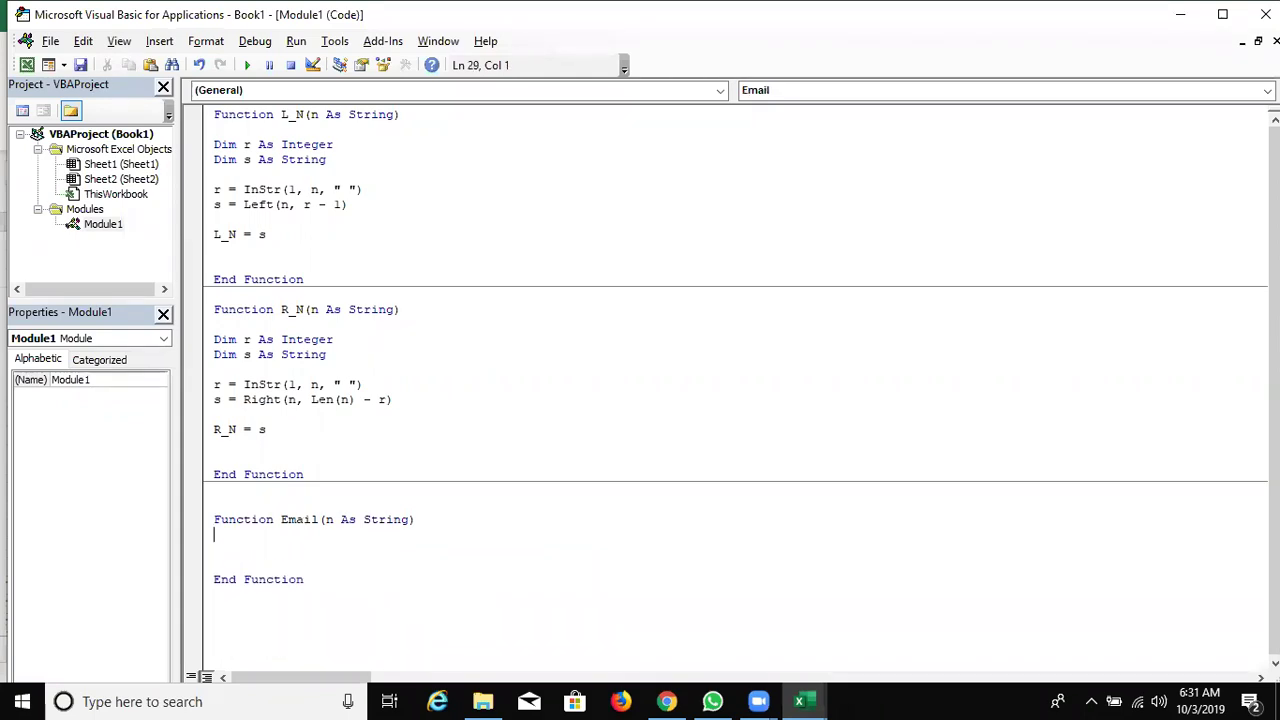
text(dim r as in)
key(Return)
text(dim s as Str)
key(Tab)
key(Return)
key(Return)
key(Return)
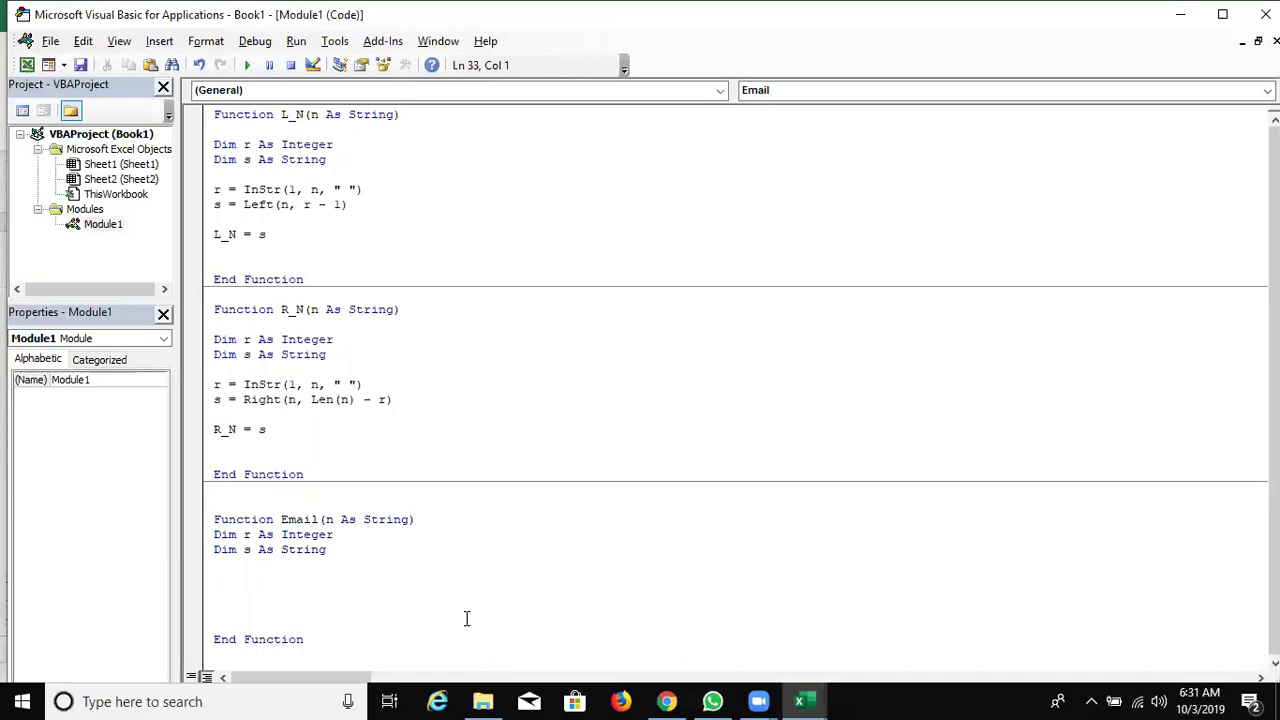
Add the line r = InStrRev(" ", n) to the Email function
text(r=instrre)
text(v)
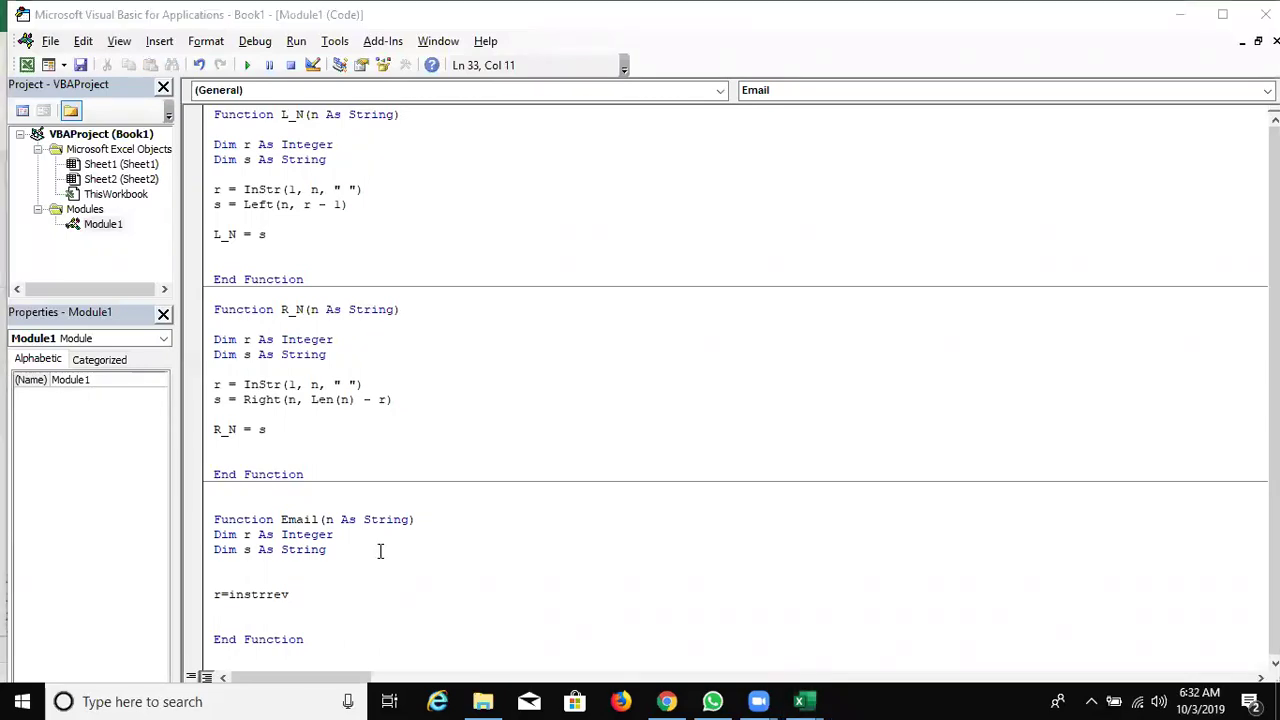
key(alt+Tab)
key(Tab)
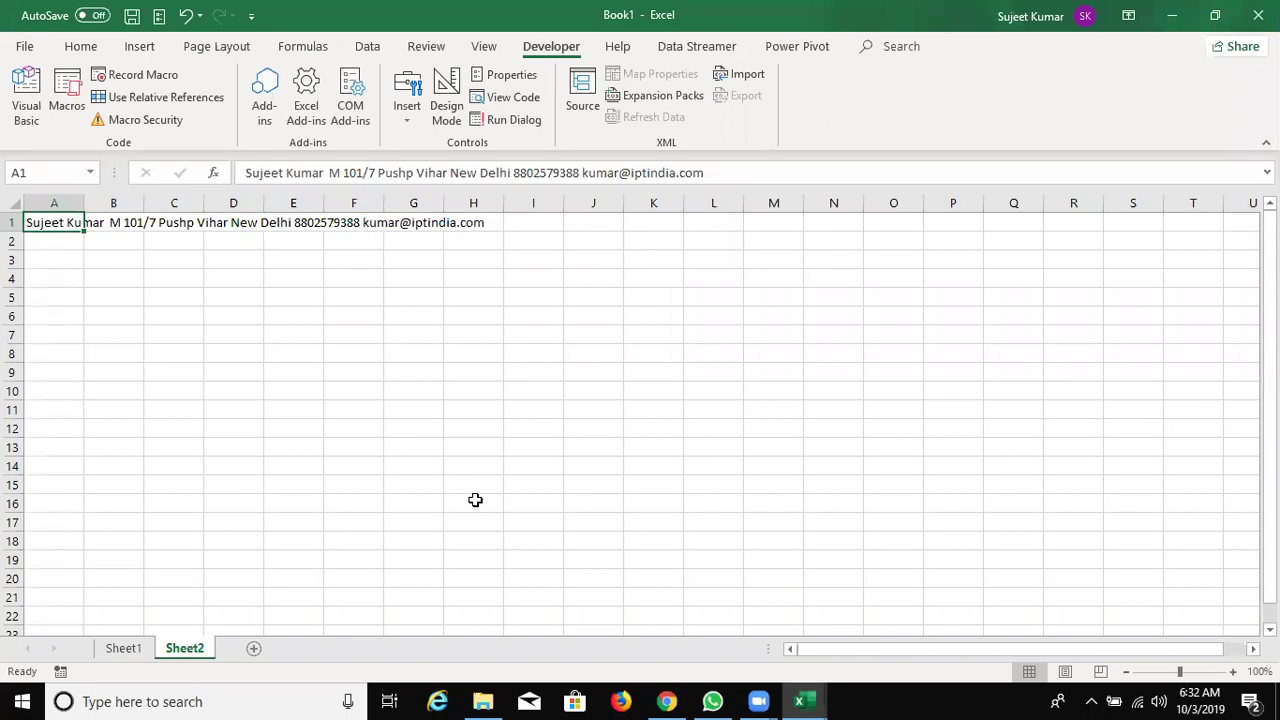
key(alt+Tab)
key(alt+Tab)
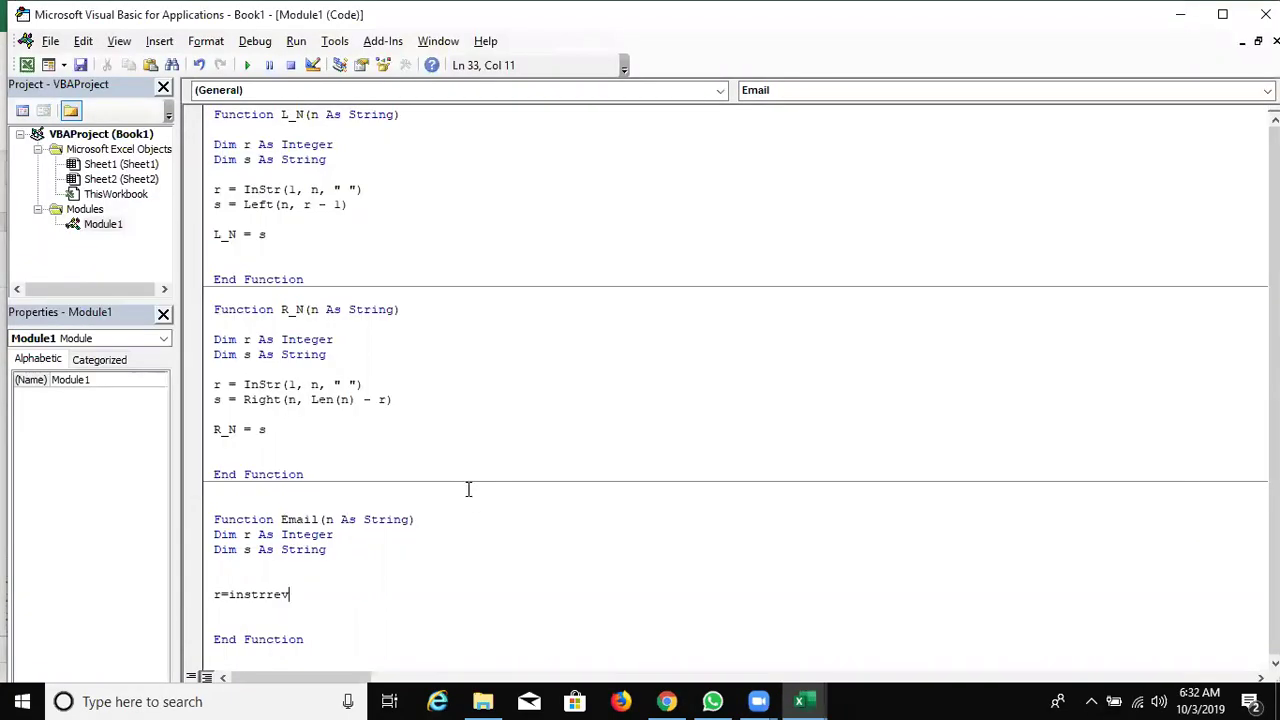
text(()
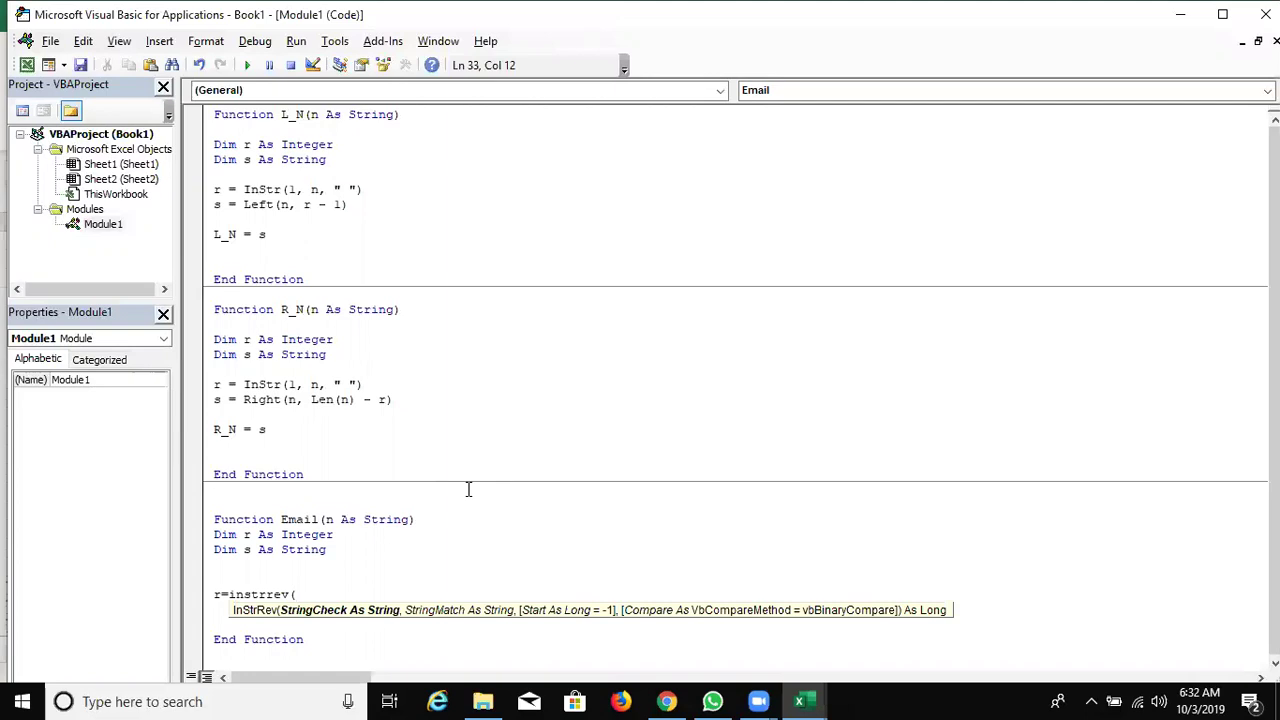
text(" ")
text(,)
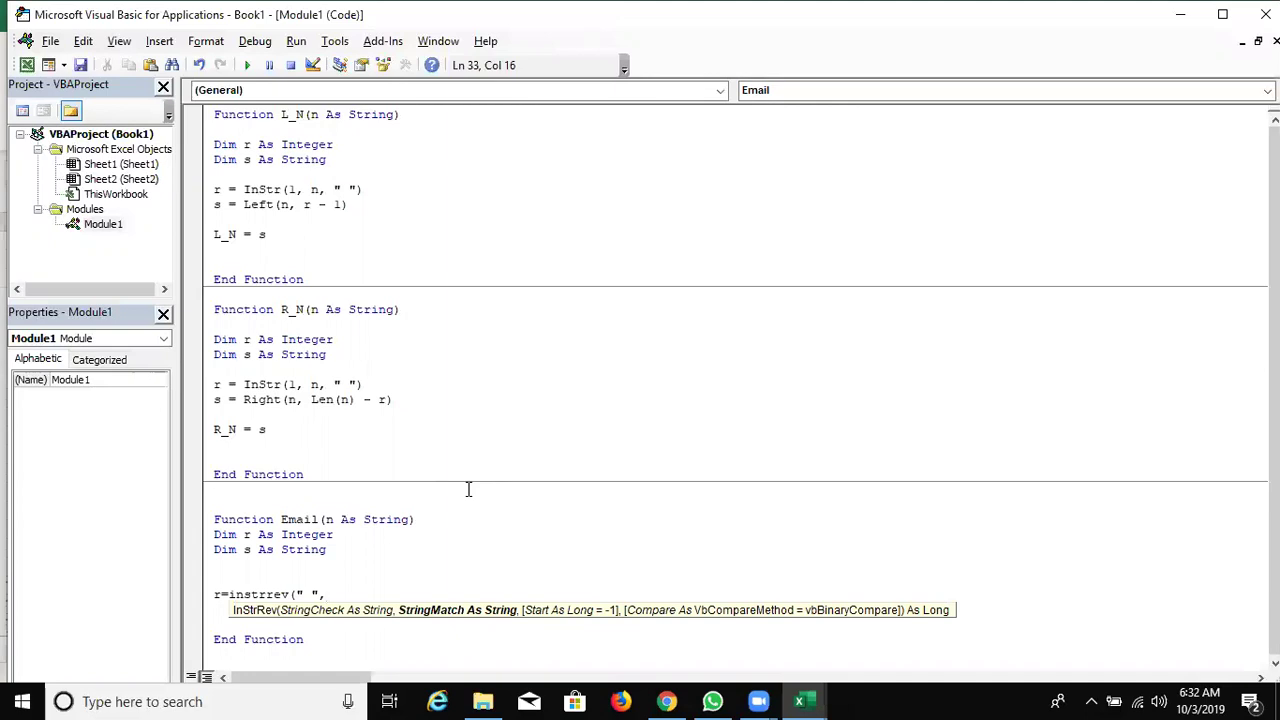
text(n))
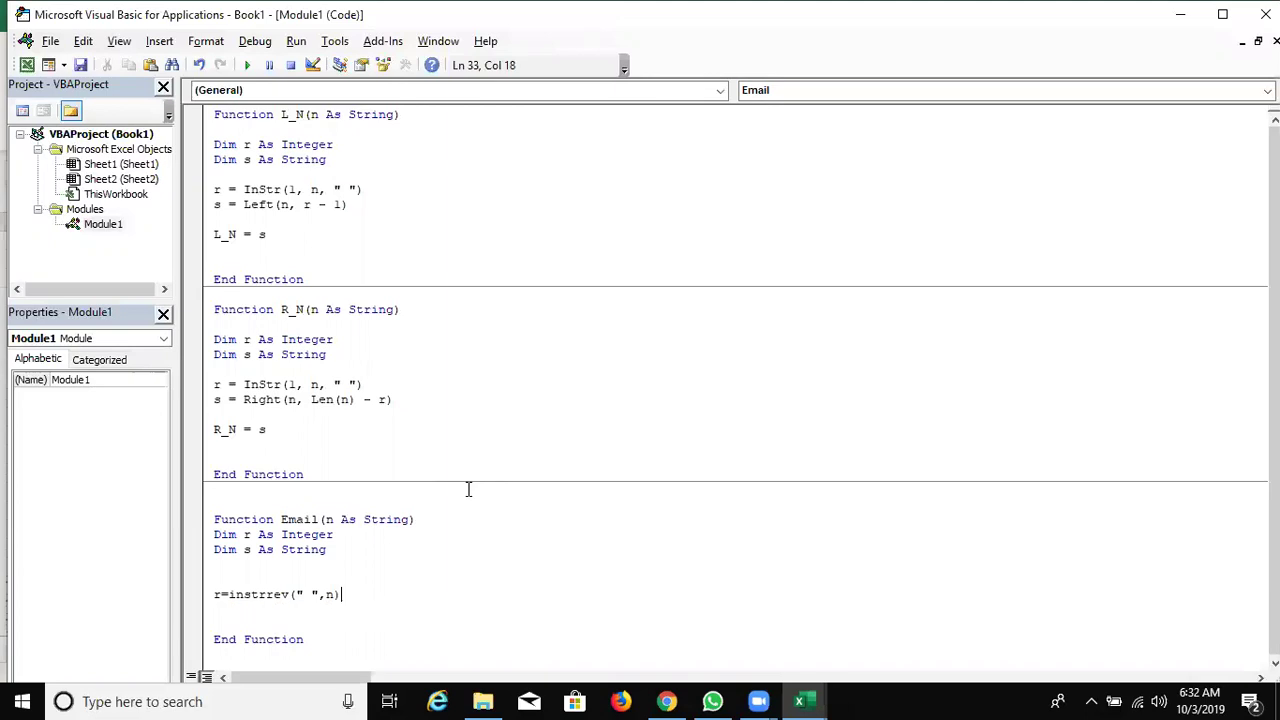
key(Return)
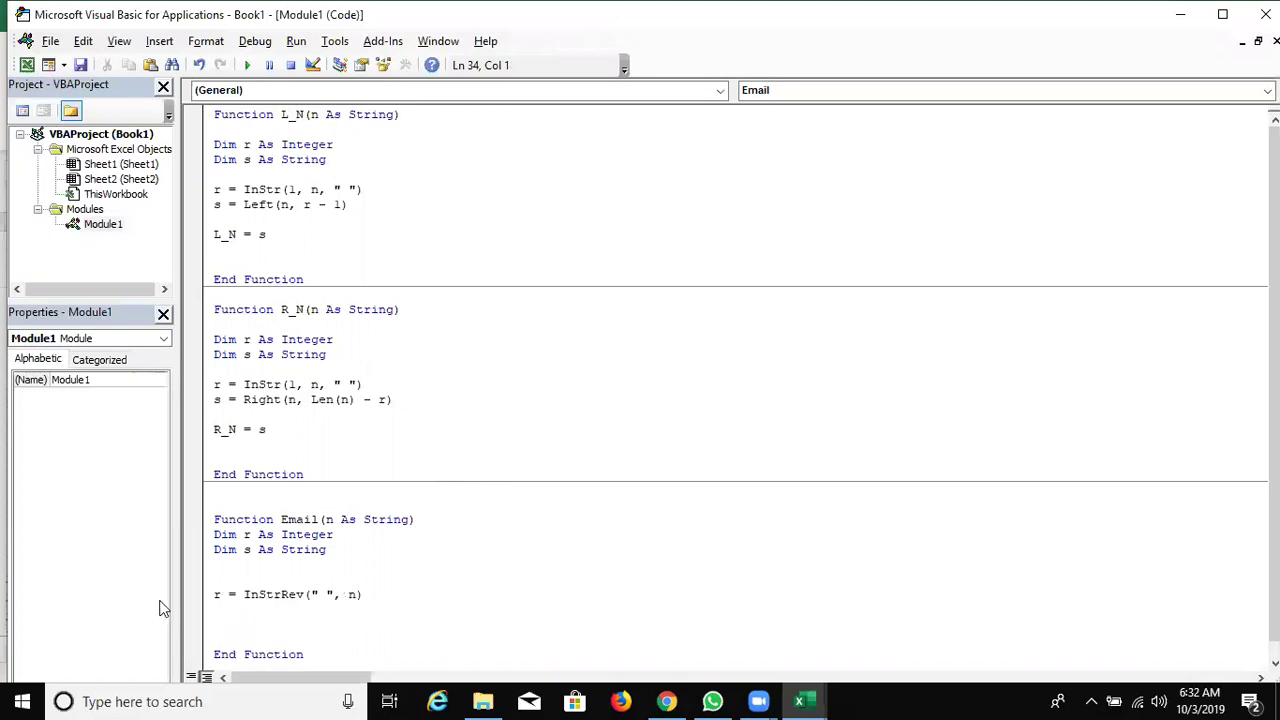
Add s = Right(n, Len(n) - r) and Email = s to finish the function
scroll(180, 608, down, 1)
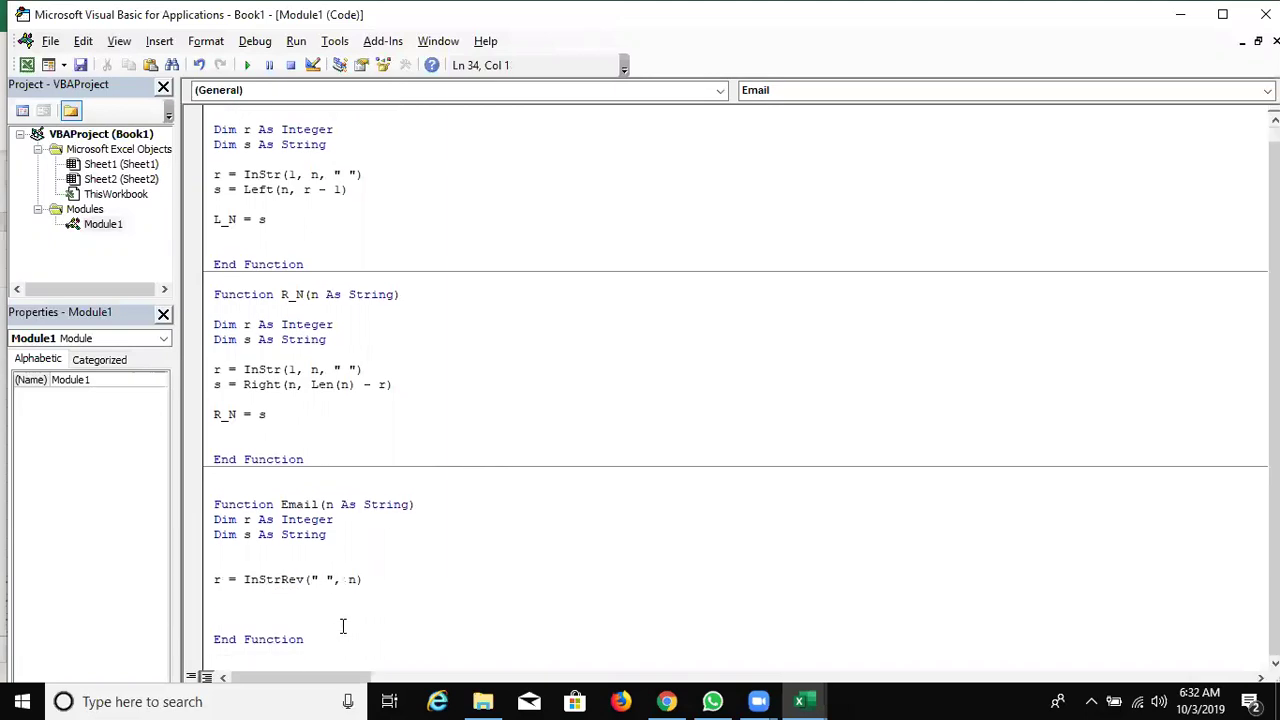
text(s=right()
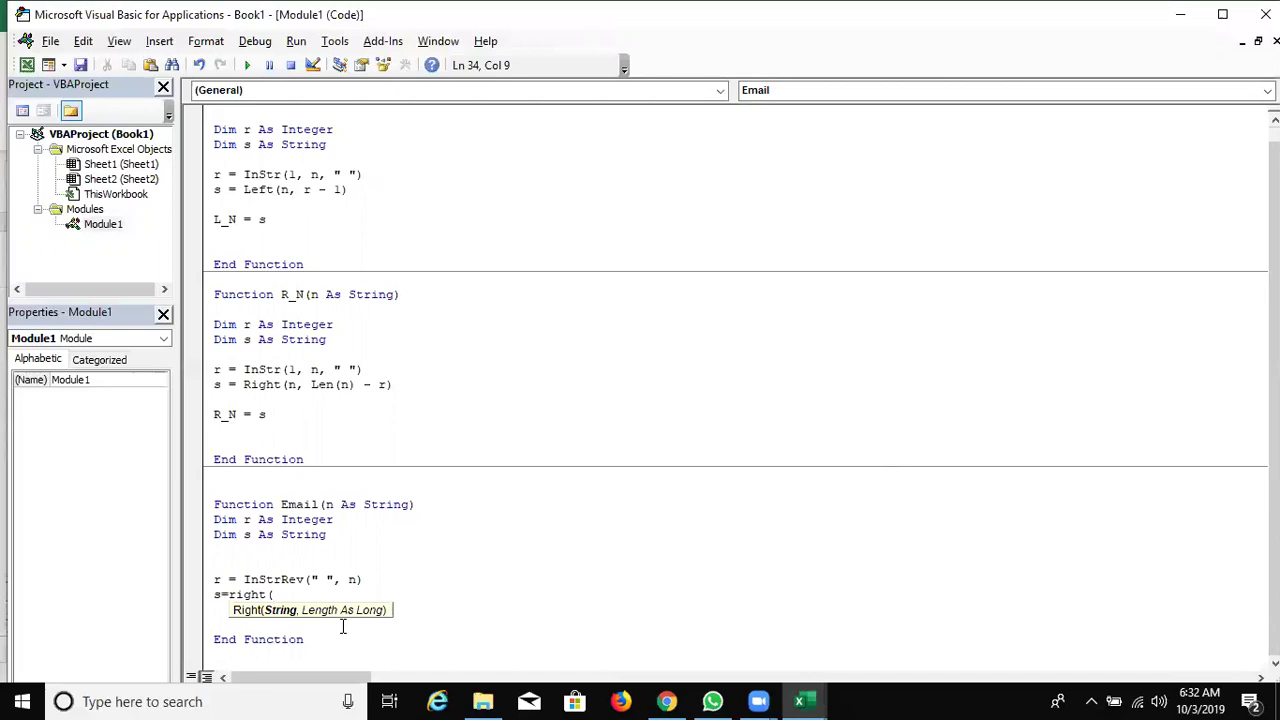
text(n,len(n)
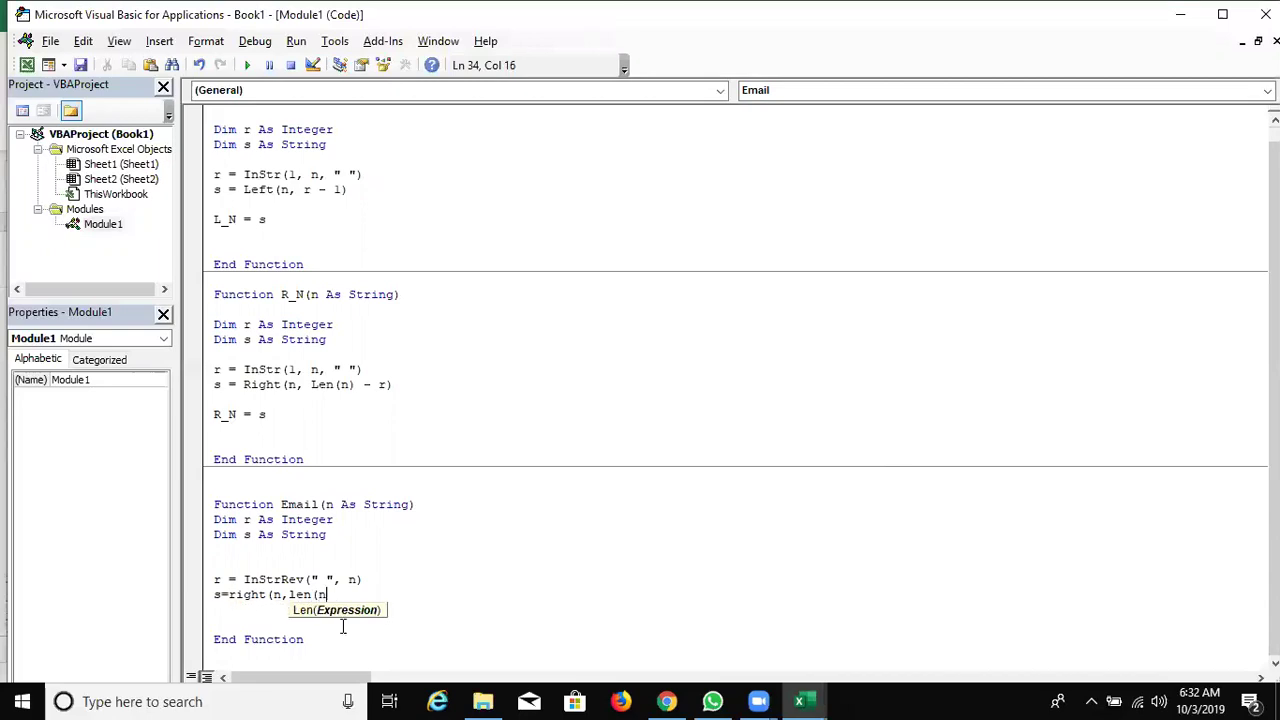
text()-)
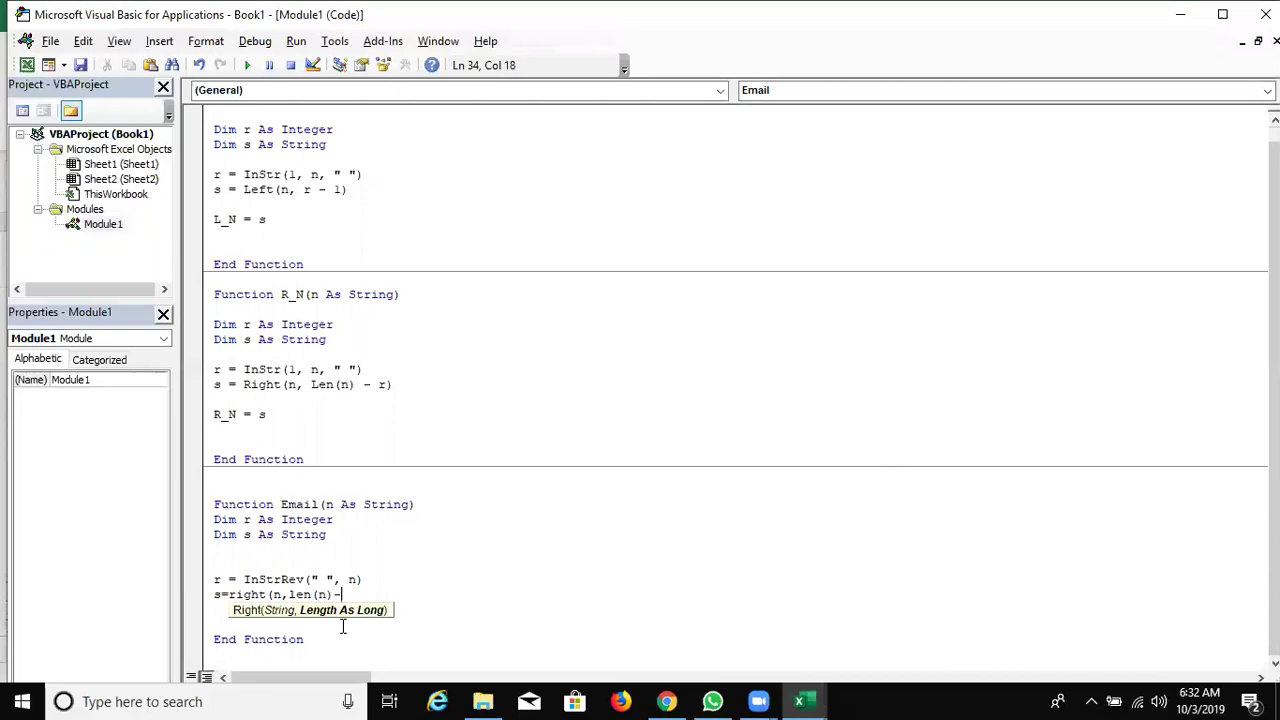
text(r)
text())
key(Down)
key(Return)
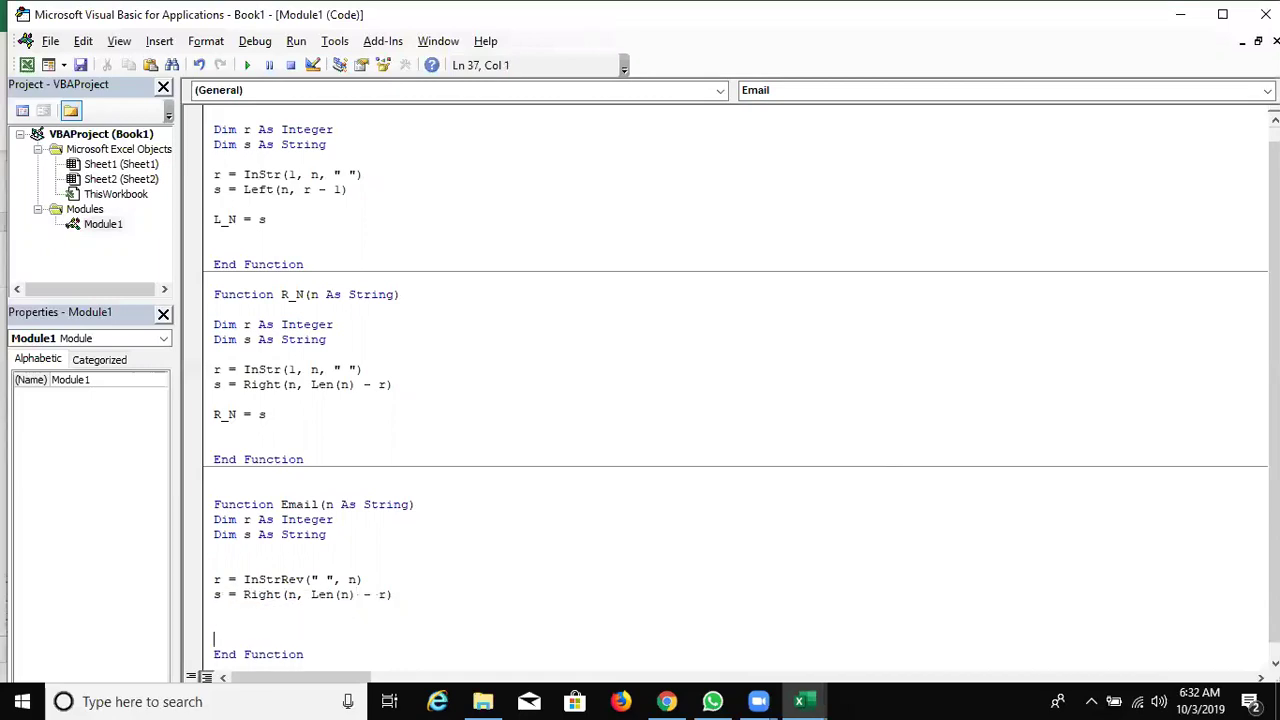
text(emi)
key(BackSpace)
text(ail = )
text(s)
key(Down)
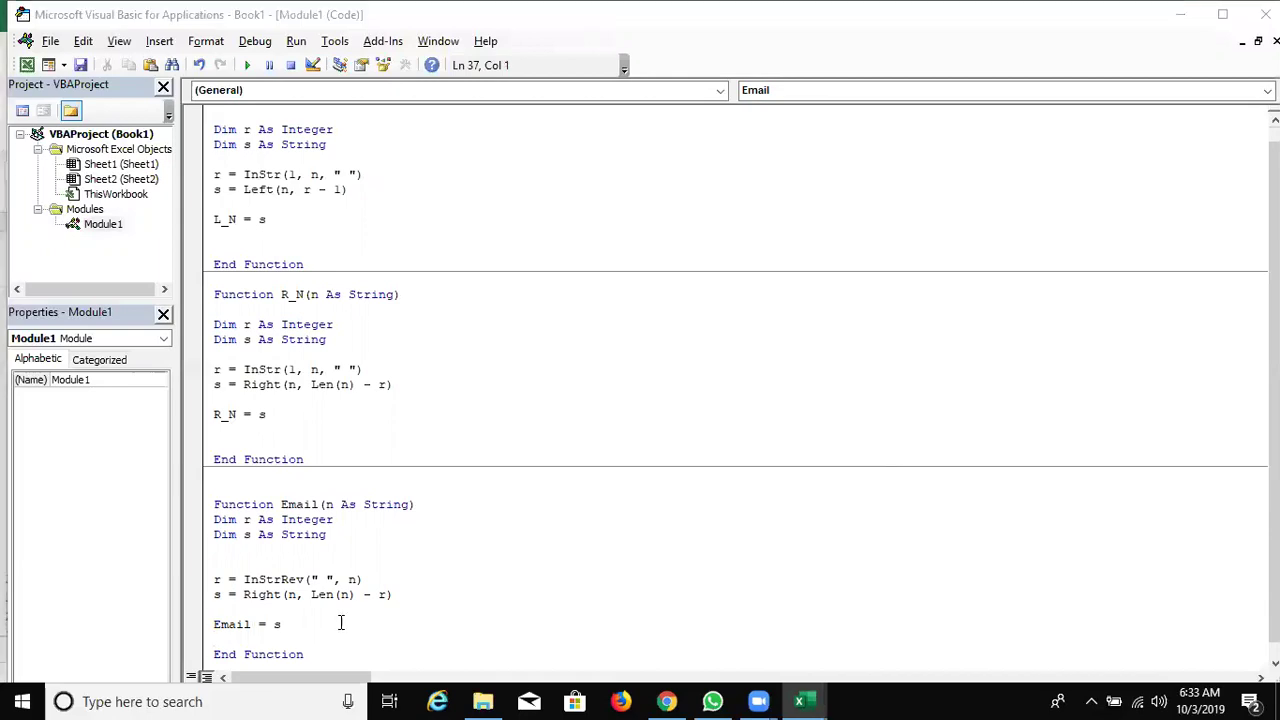
key(alt+Tab)
key(alt+Tab)
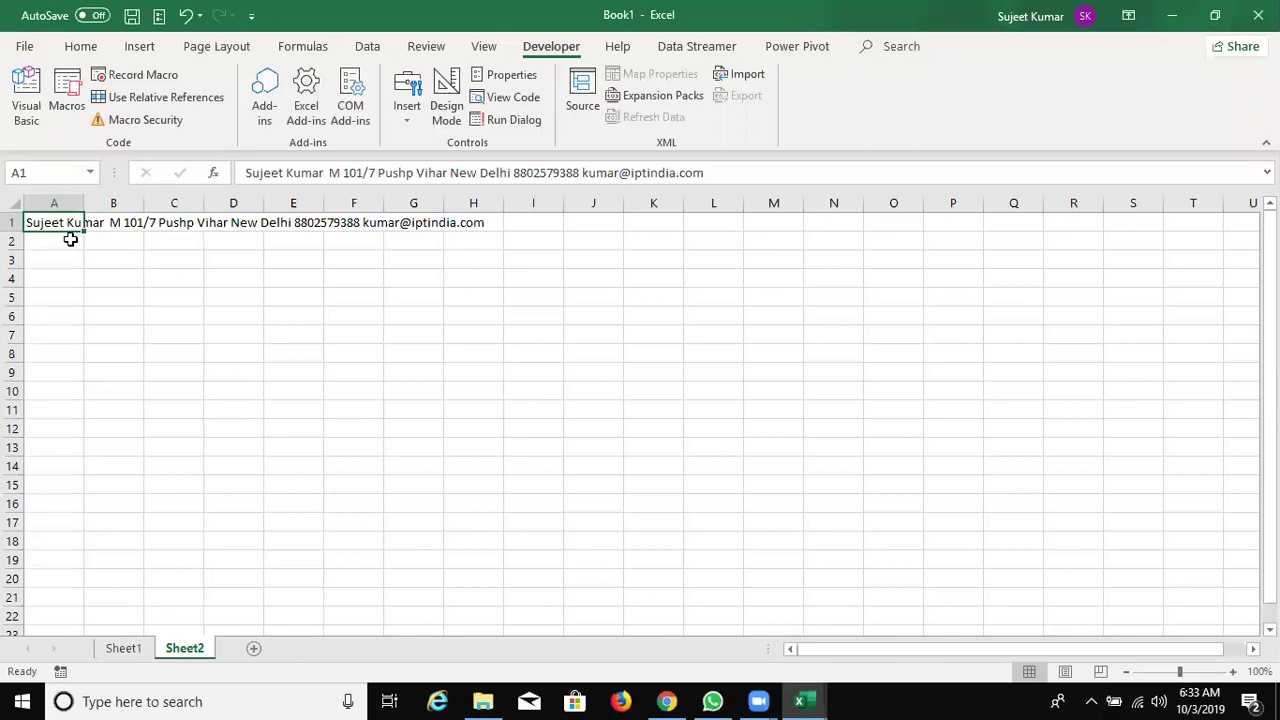
Enter =Email(A1) in Sheet2's A2, which returns the whole contact line
click(71, 241)
text(=)
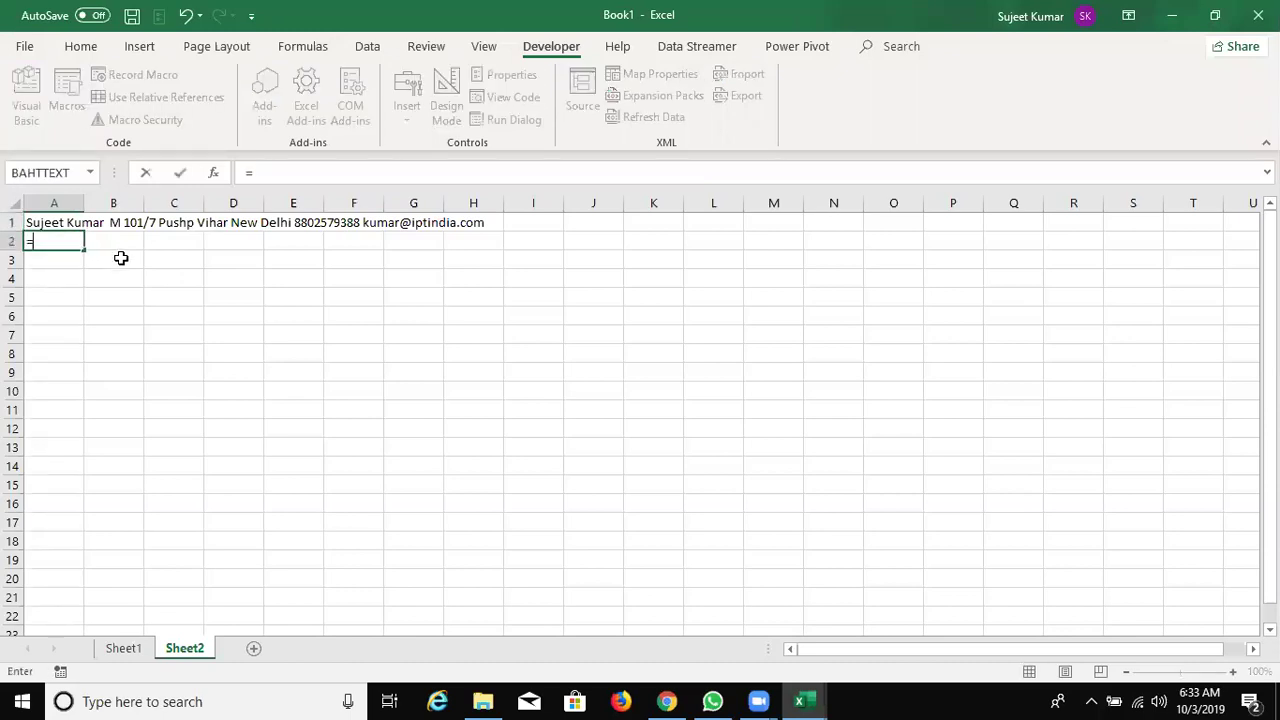
text(emai)
key(Tab)
key(Up)
key(Return)
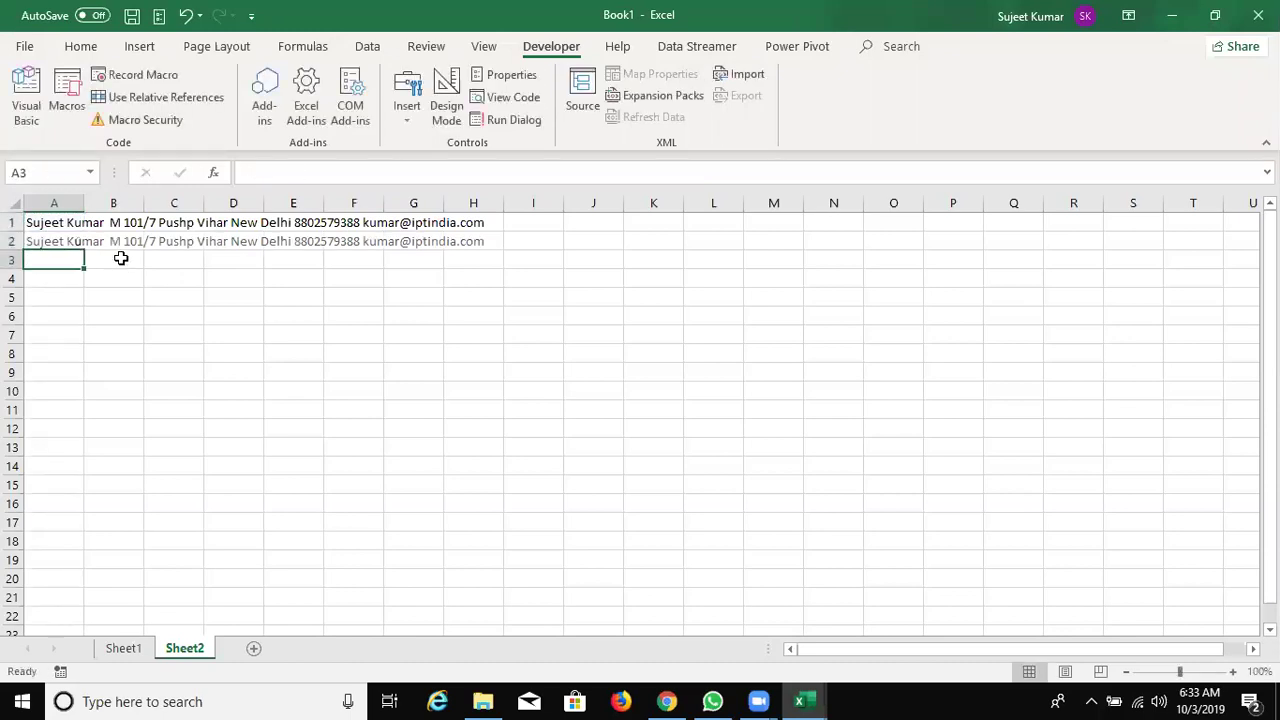
key(Up)
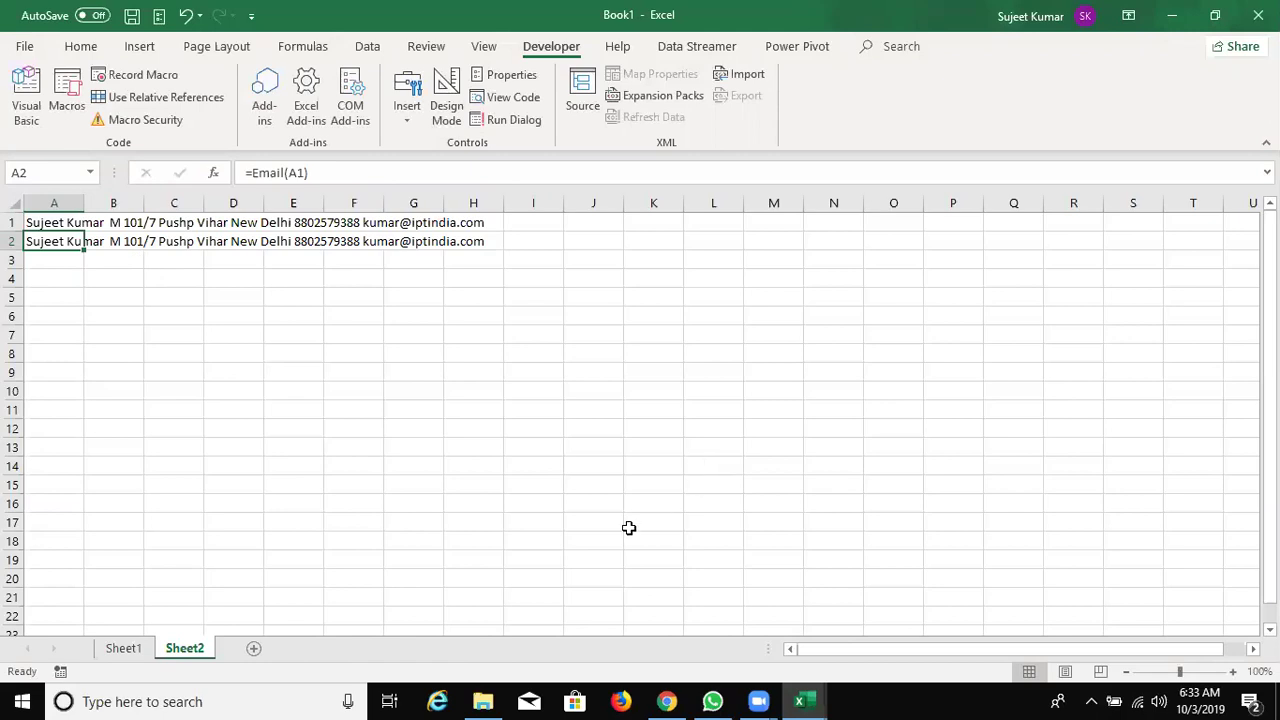
key(alt+Tab)
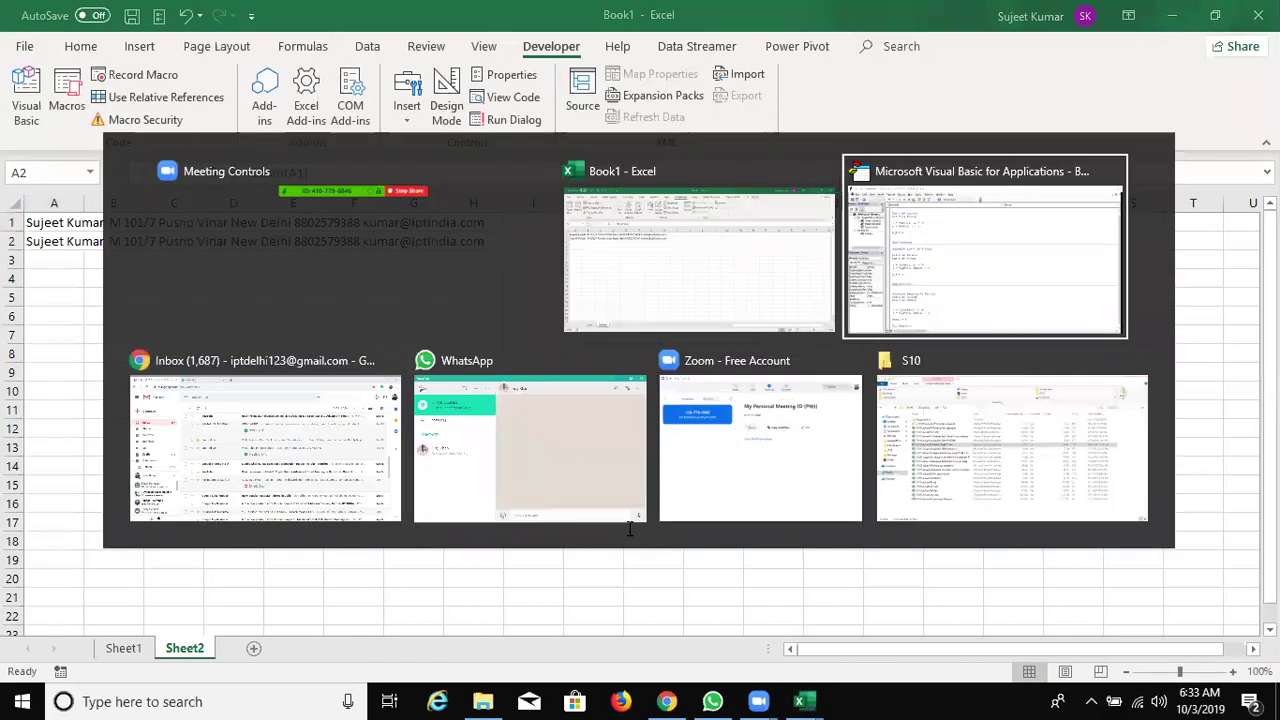
mouse_move(505, 690)
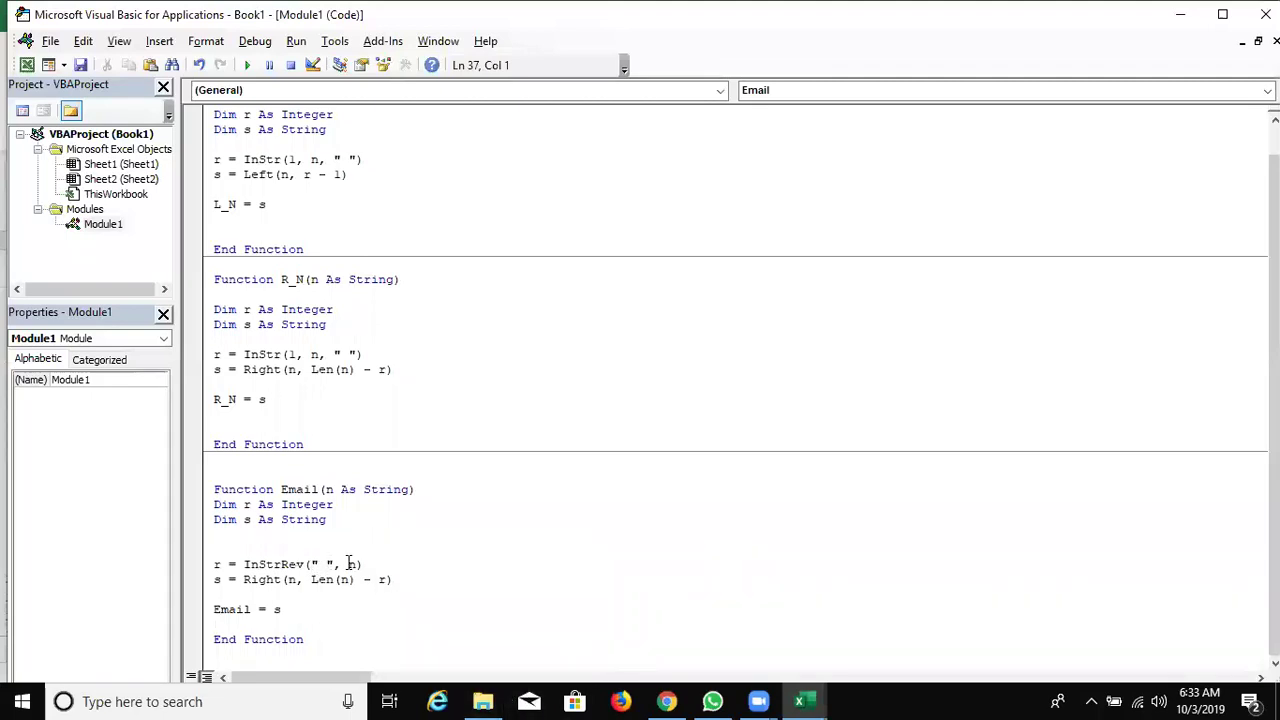
Swap the InStrRev arguments so the line reads r = InStrRev(n, " ")
drag(357, 564, 312, 566)
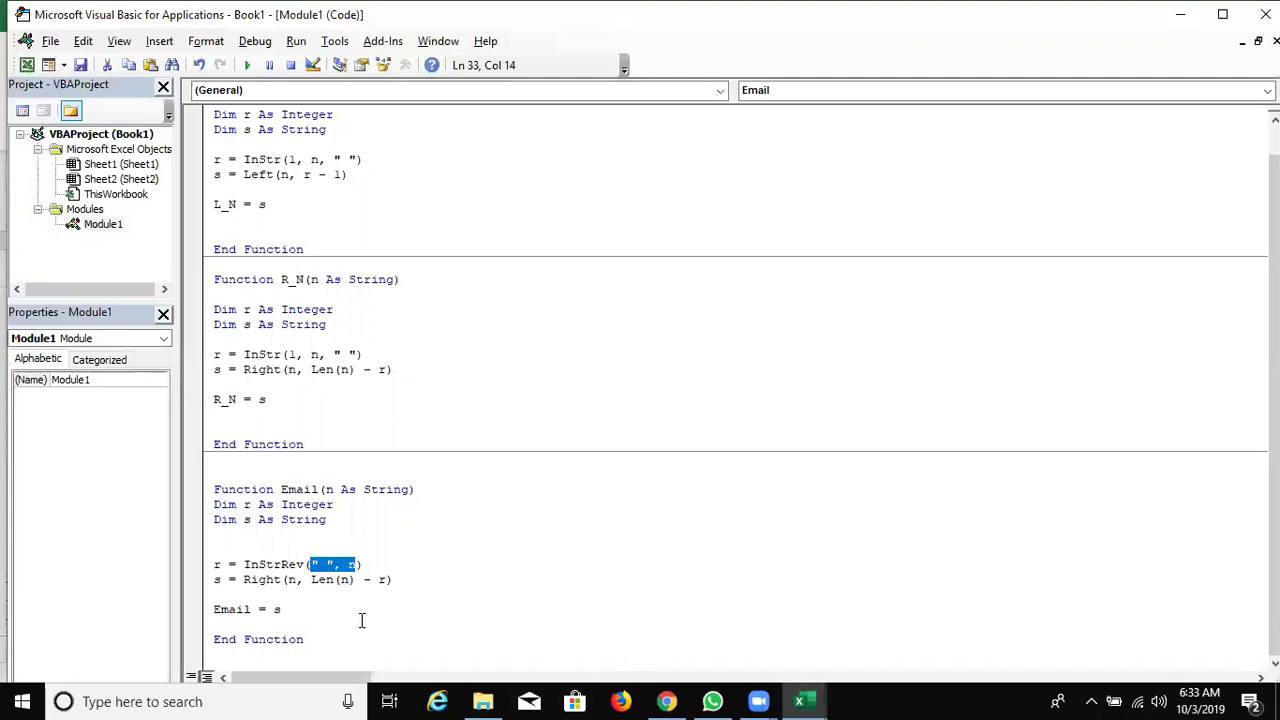
key(Delete)
text(r)
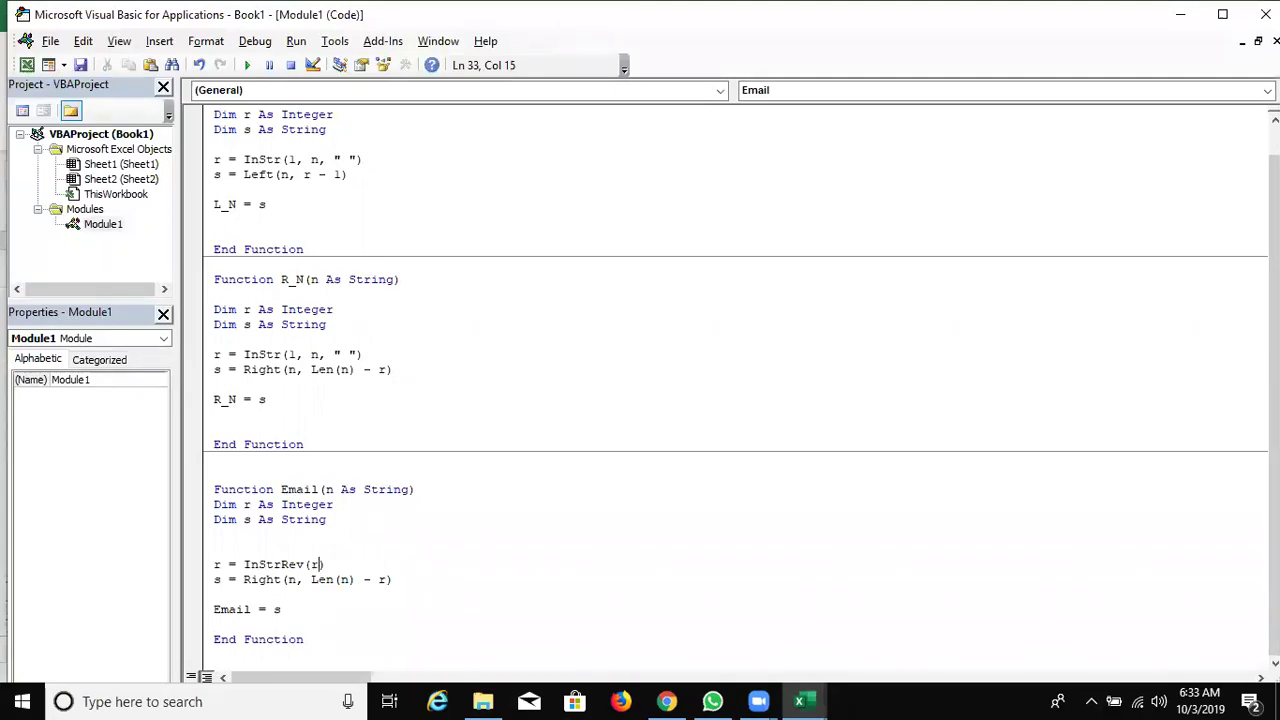
text(,)
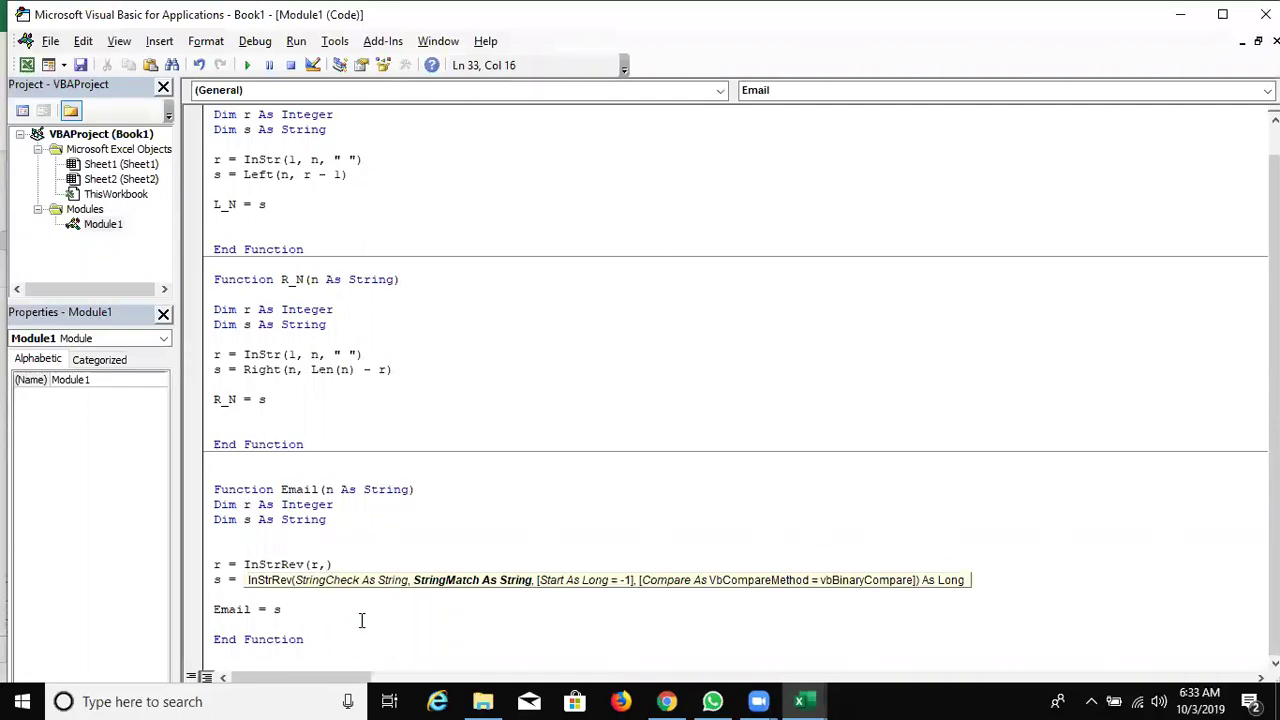
key(ctrl+z)
key(ctrl+z)
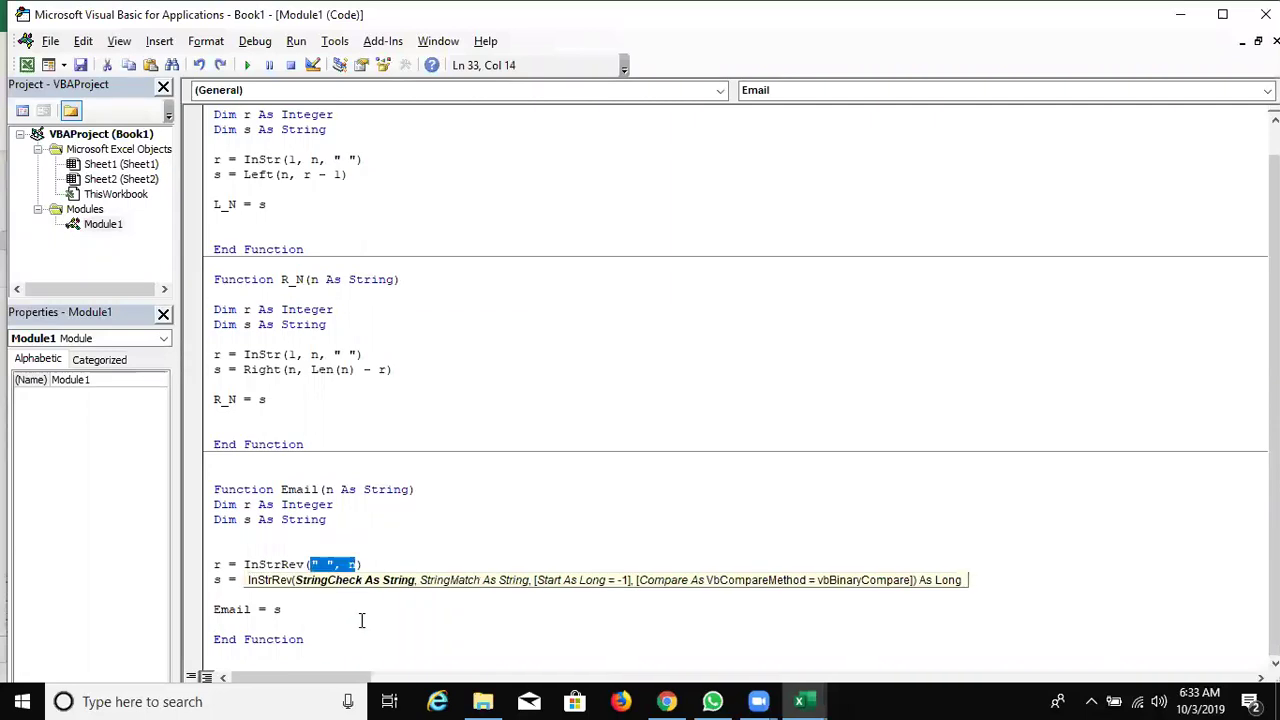
key(Right)
key(Left)
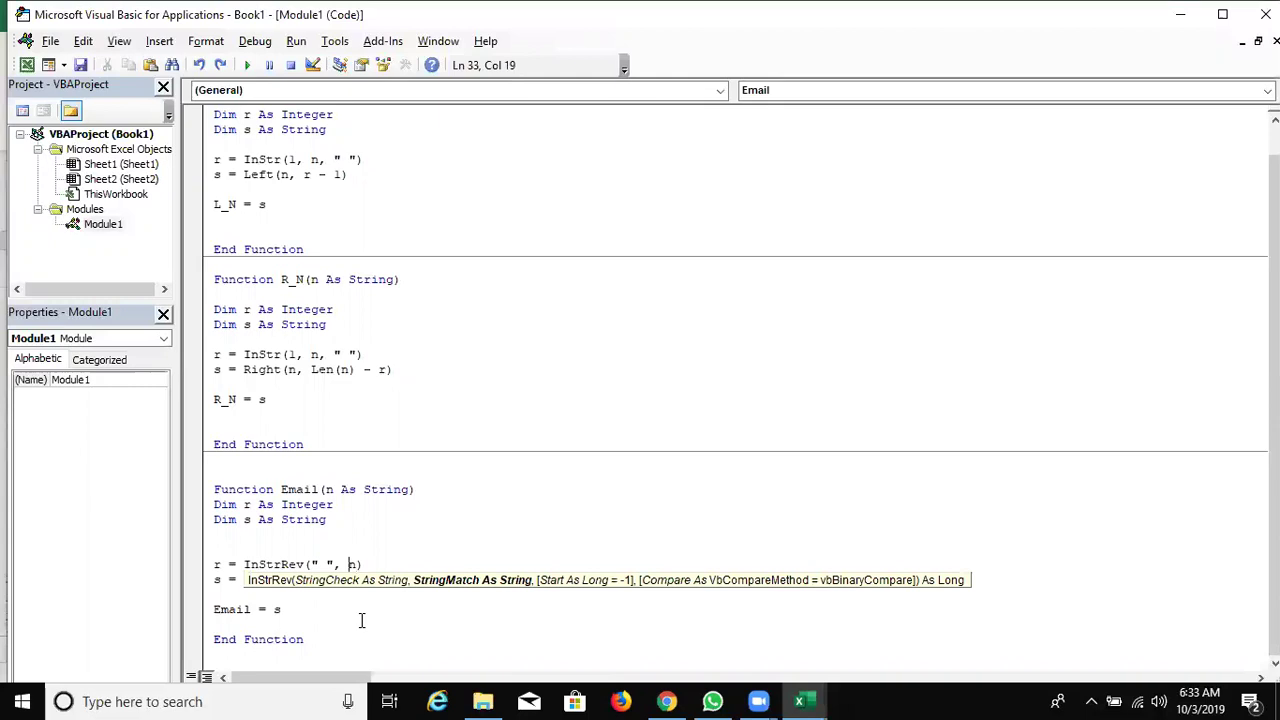
key(BackSpace)
key(BackSpace)
key(BackSpace)
key(BackSpace)
key(BackSpace)
key(Right)
text(," ")
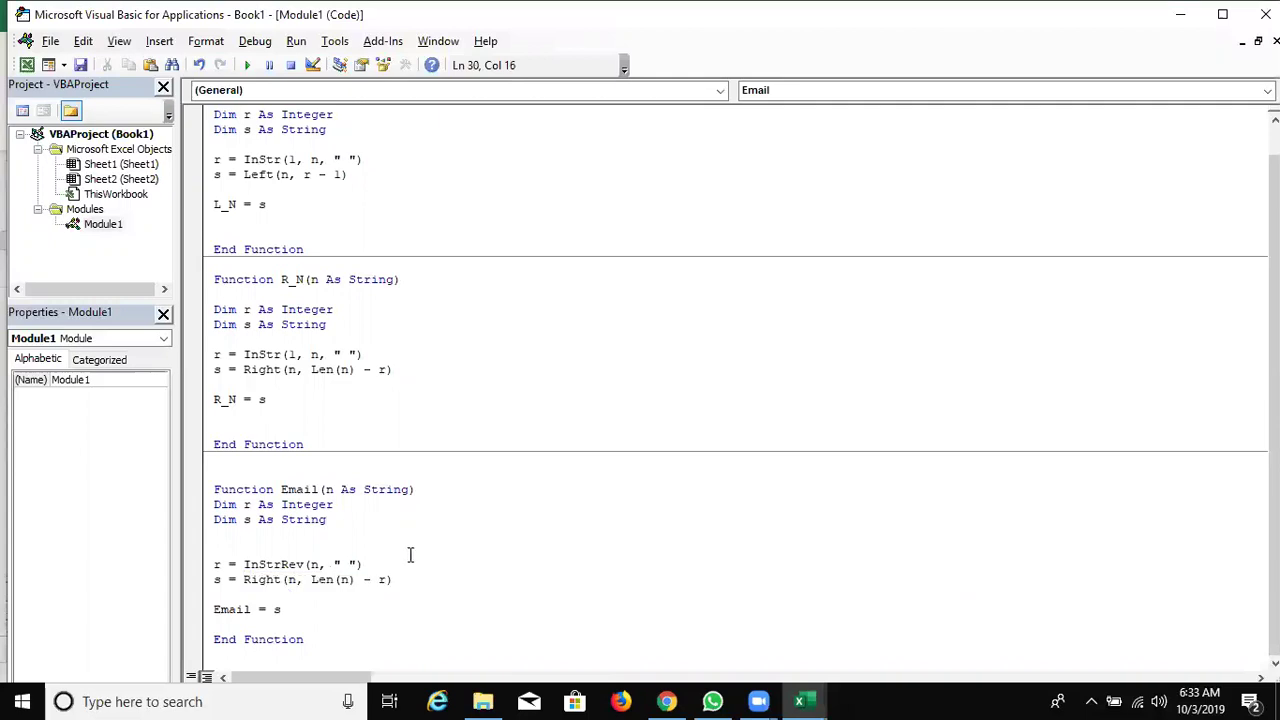
key(alt+Tab)
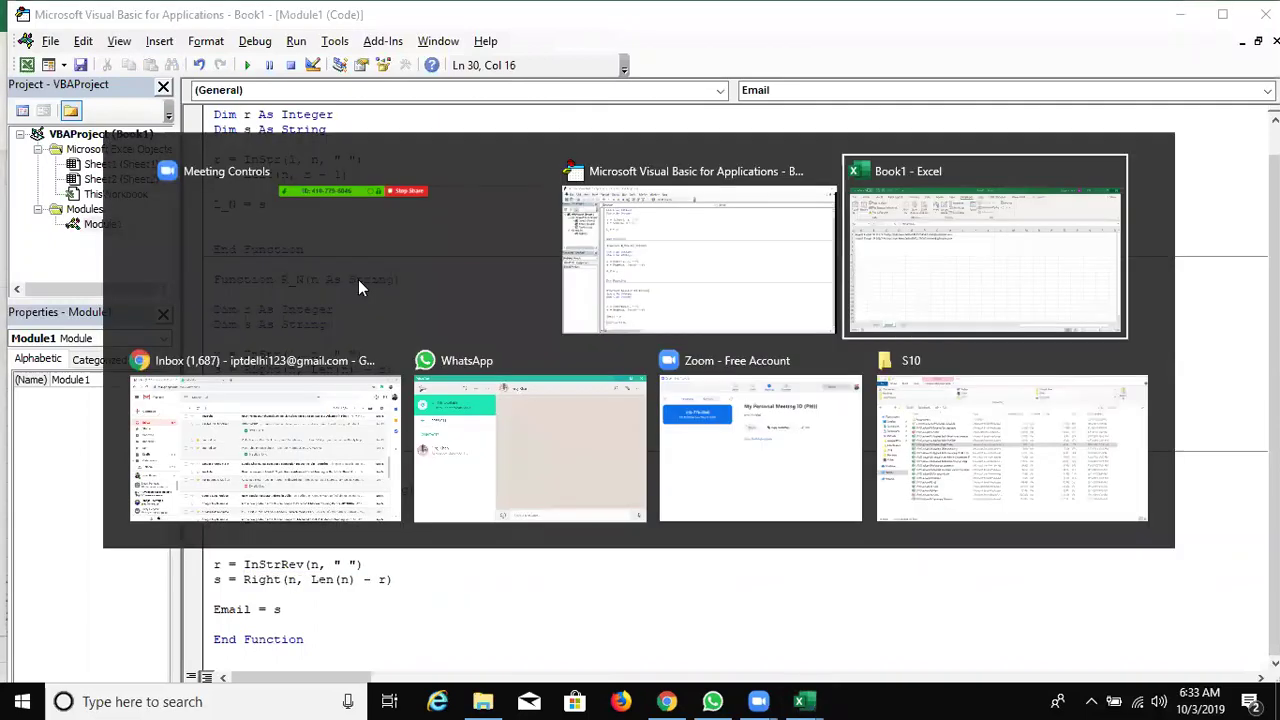
Recalculate =Email(A1) in A2 so it shows only the e-mail address
double_click(69, 242)
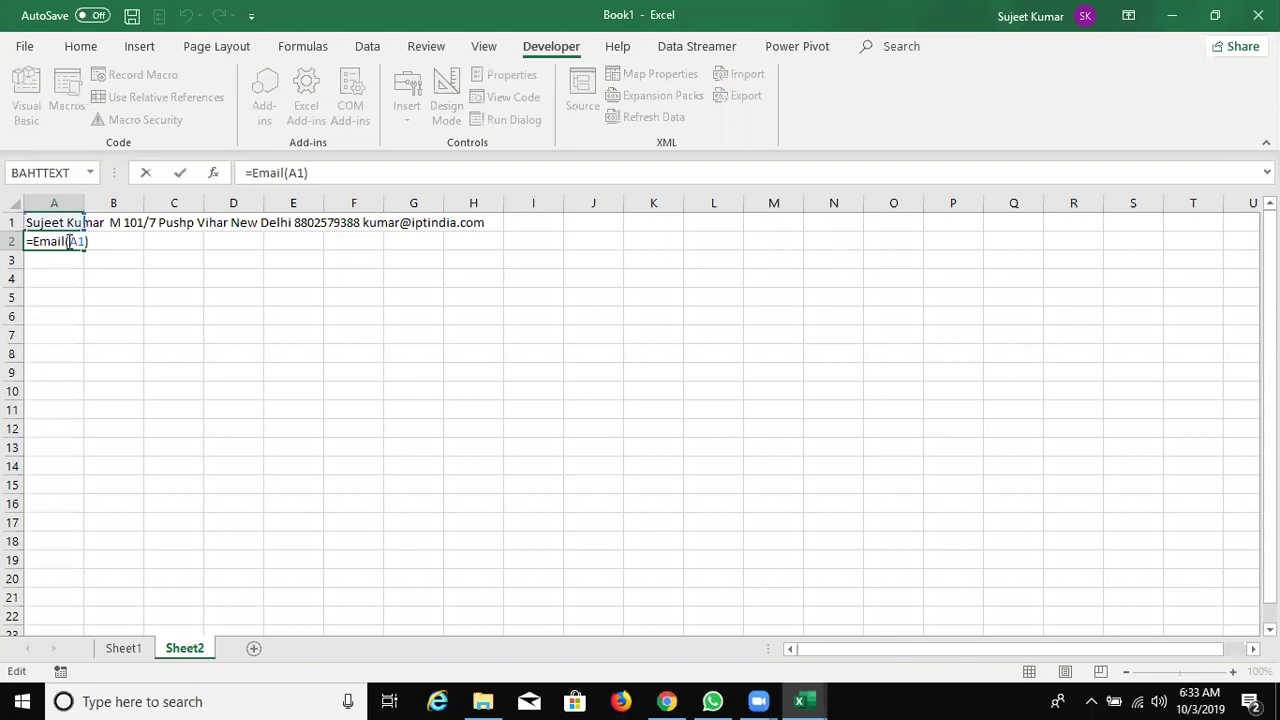
key(Return)
click(52, 241)
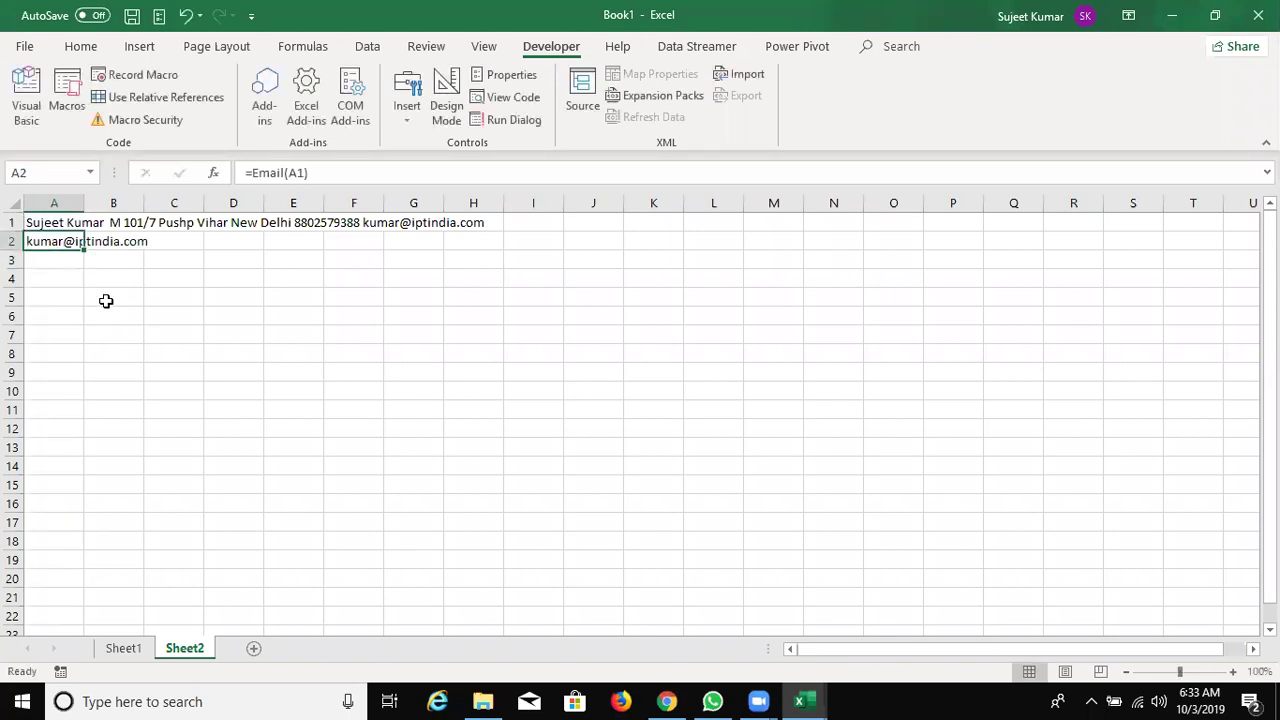
key(alt+Tab)
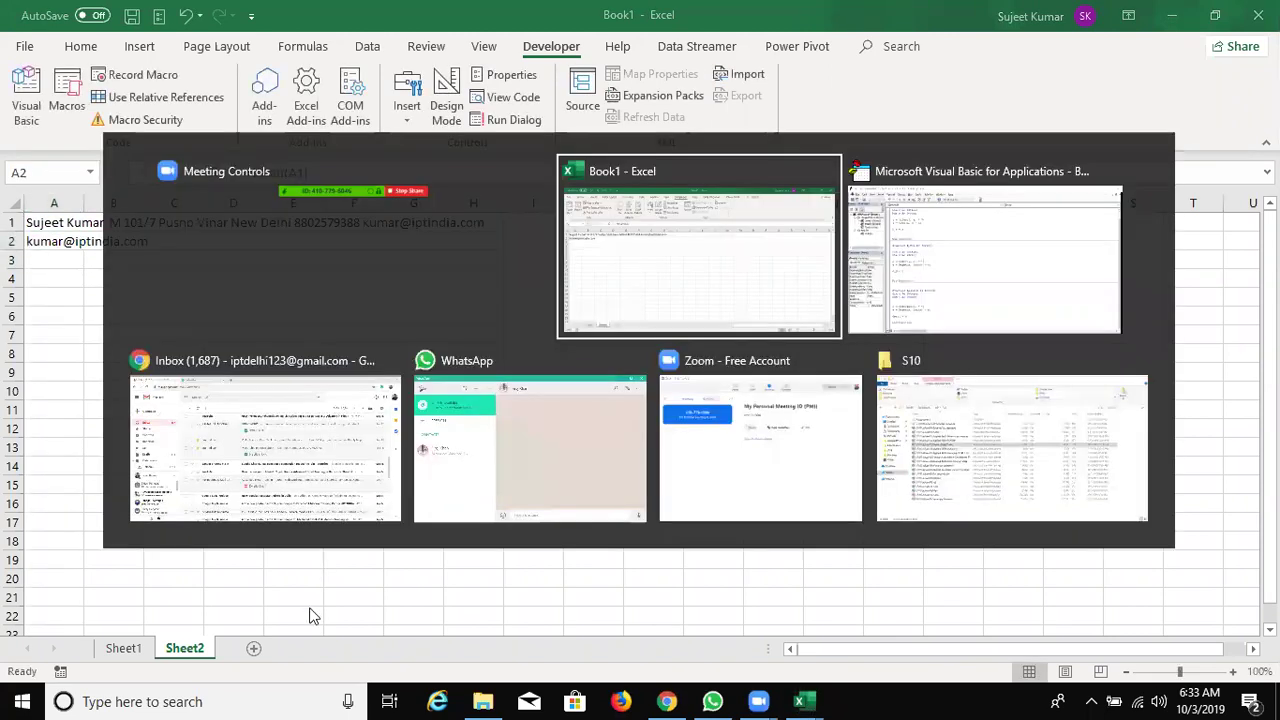
Inspect the InStrRev arguments in the code, then recalculate A2's Email formula again
click(316, 564)
double_click(350, 564)
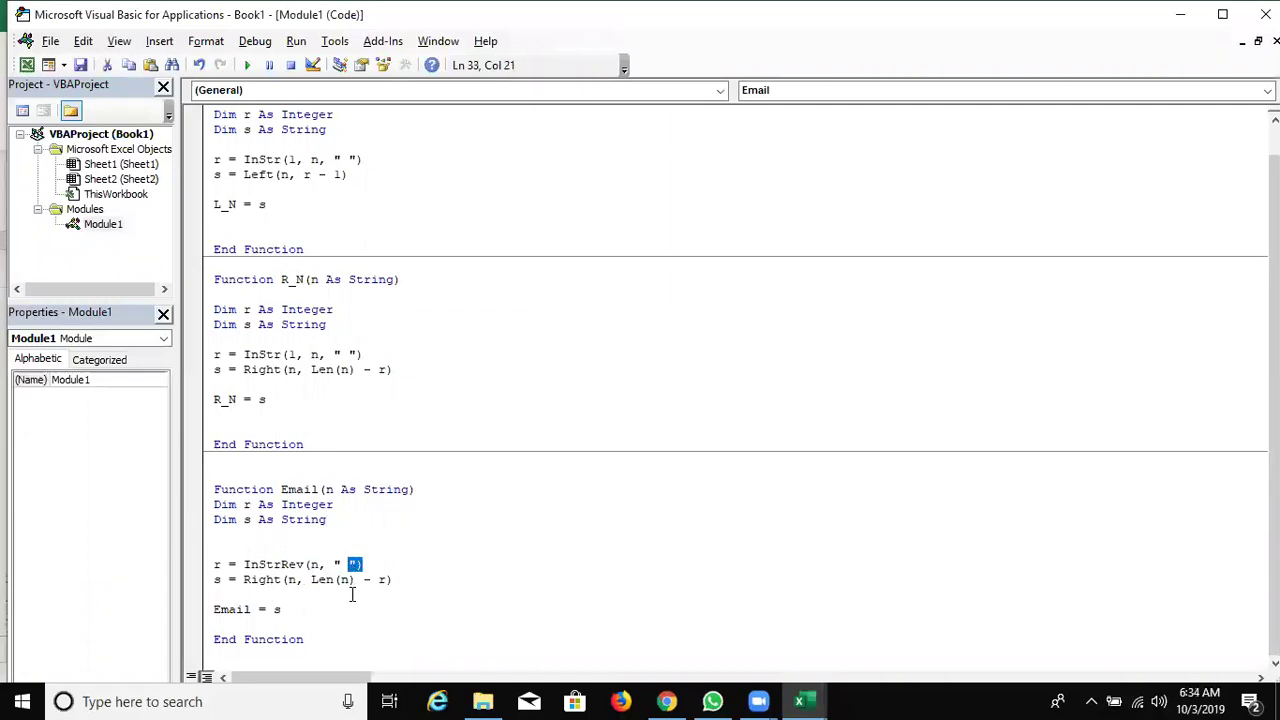
double_click(340, 564)
double_click(352, 565)
key(alt+F11)
key(alt+Tab)
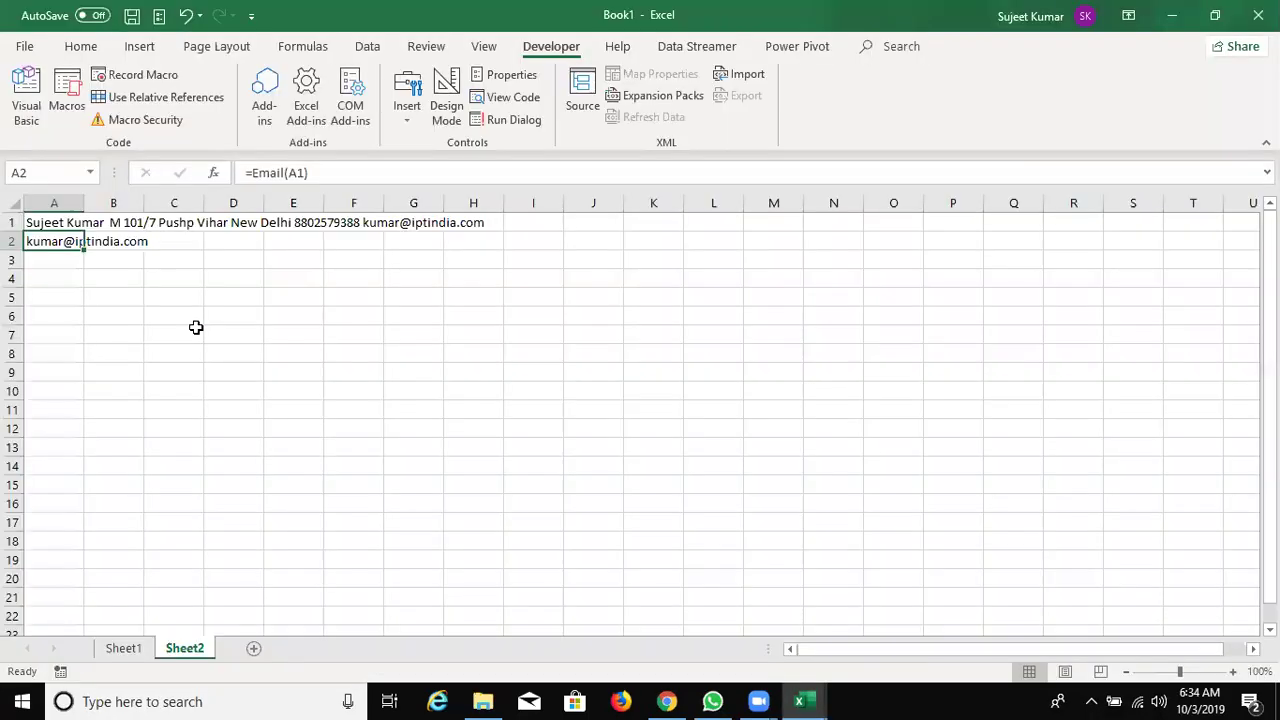
double_click(57, 245)
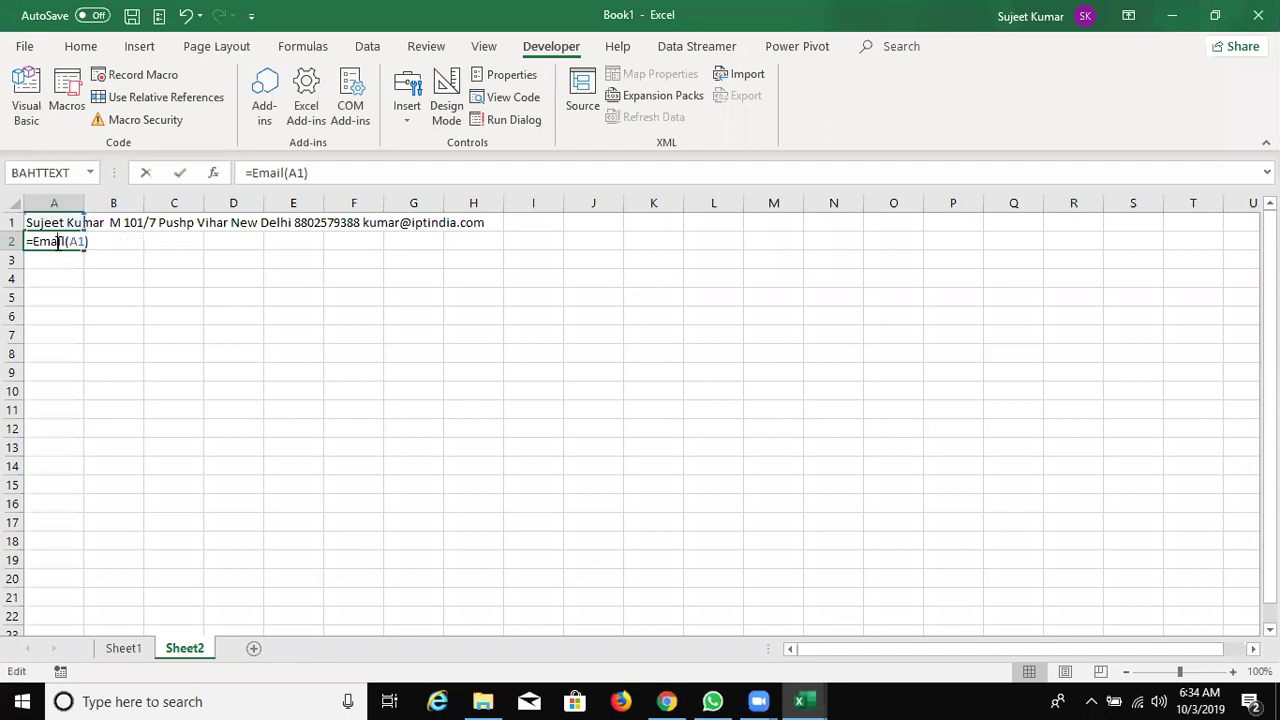
key(Return)
key(alt+F11)
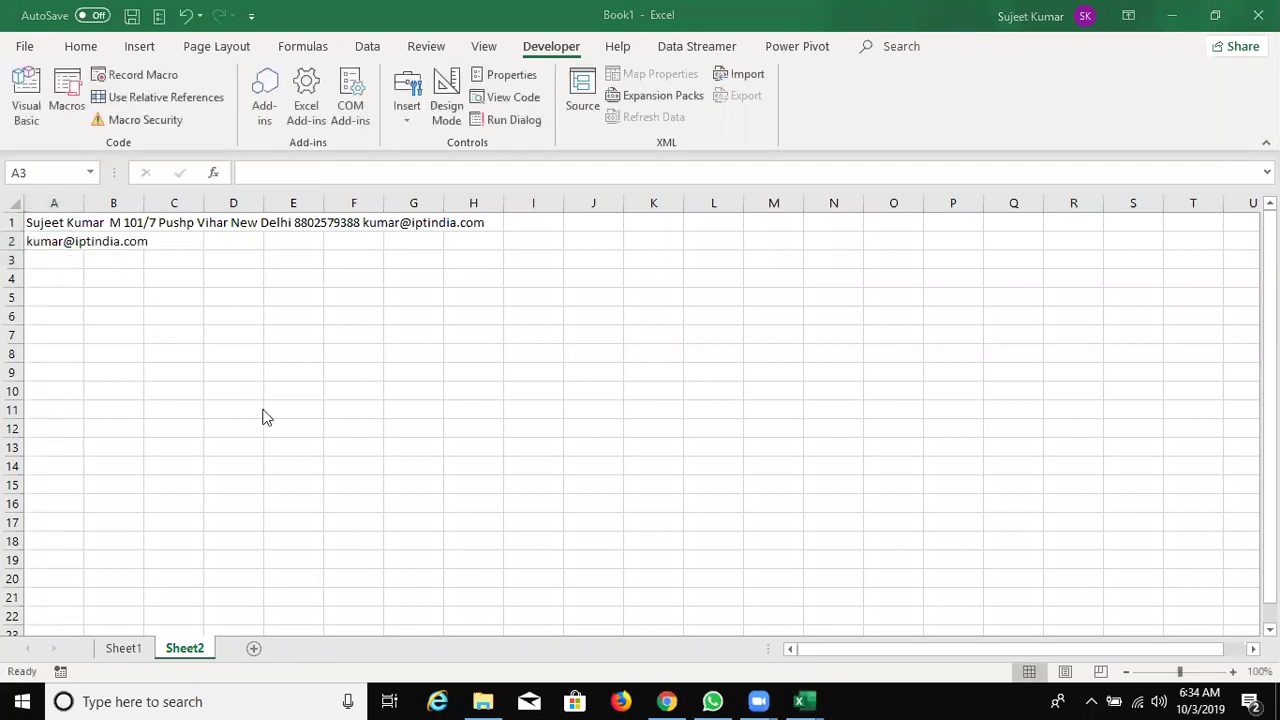
key(alt+Tab)
key(Tab)
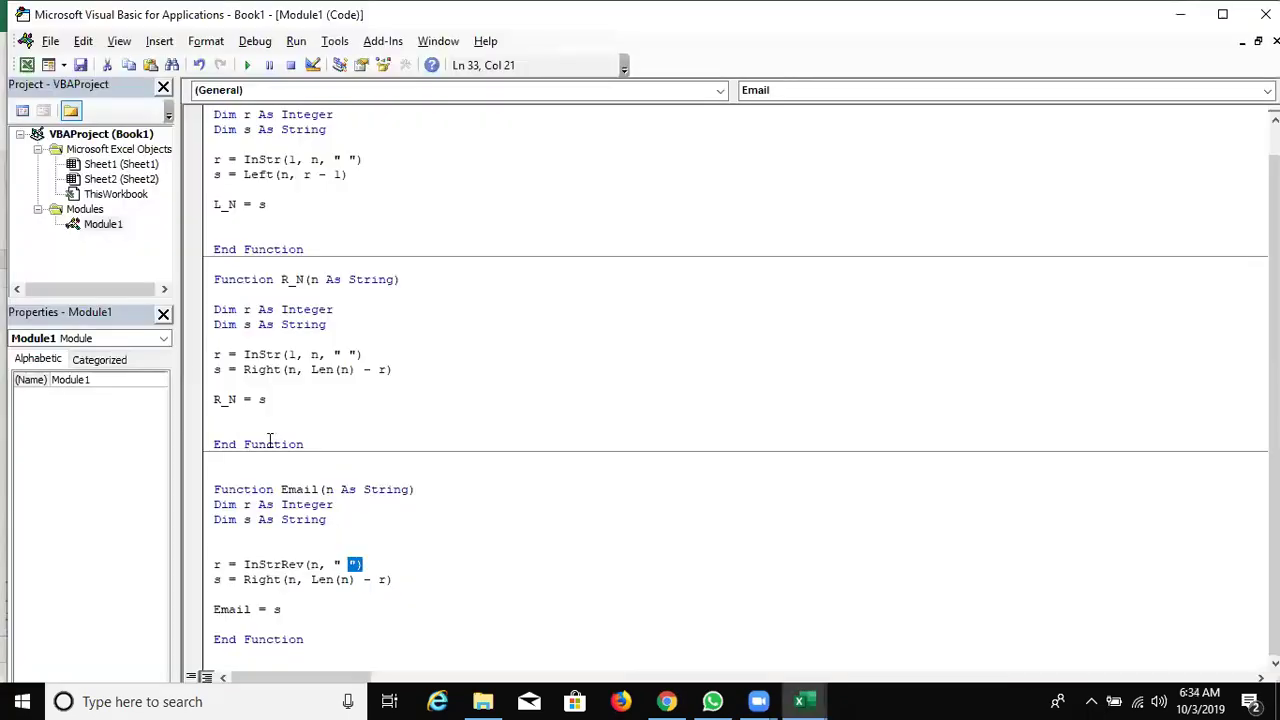
Add a start value of 1 to the InStrRev call and recalculate A2 to test it
double_click(381, 579)
click(357, 564)
text(,1)
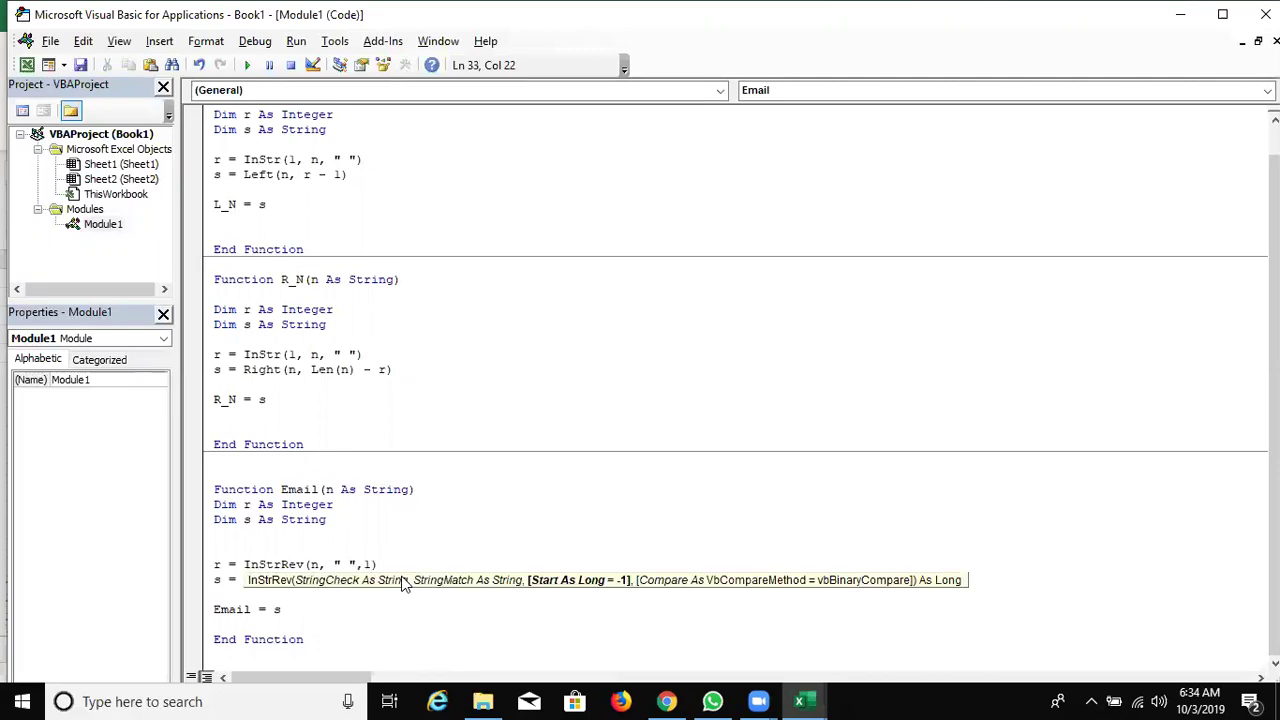
click(429, 537)
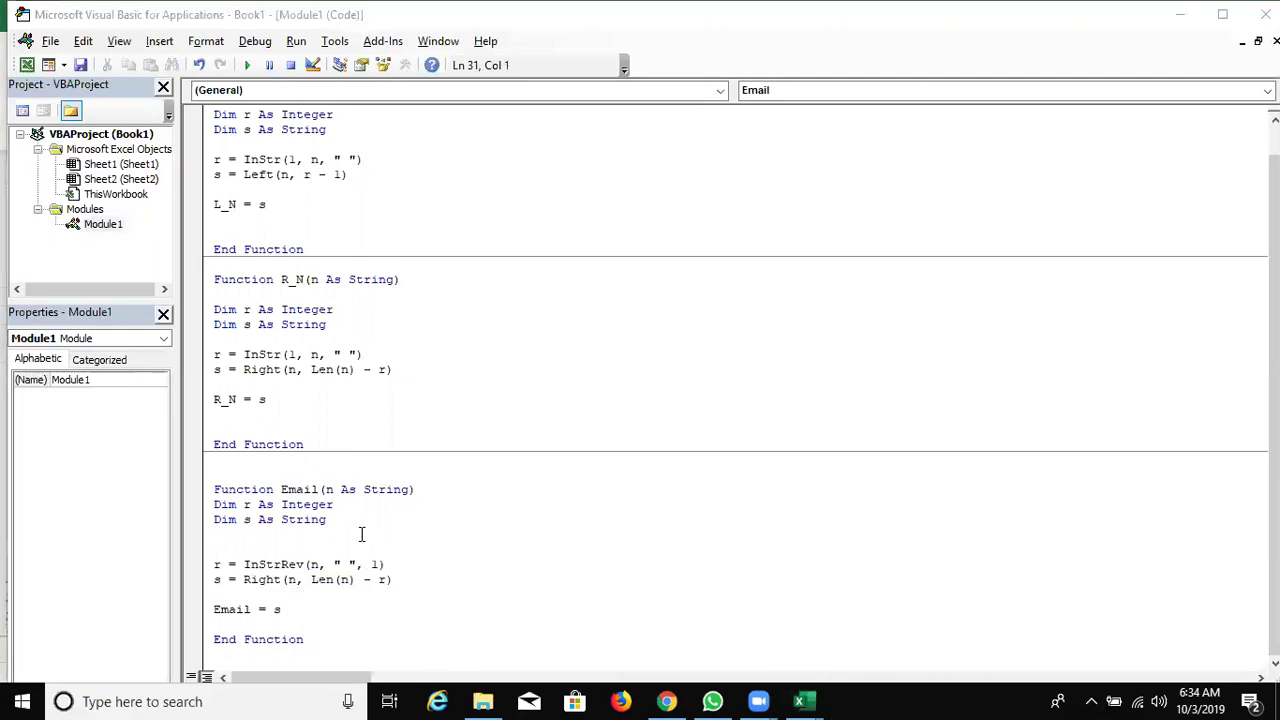
key(alt+Tab)
key(alt+Tab)
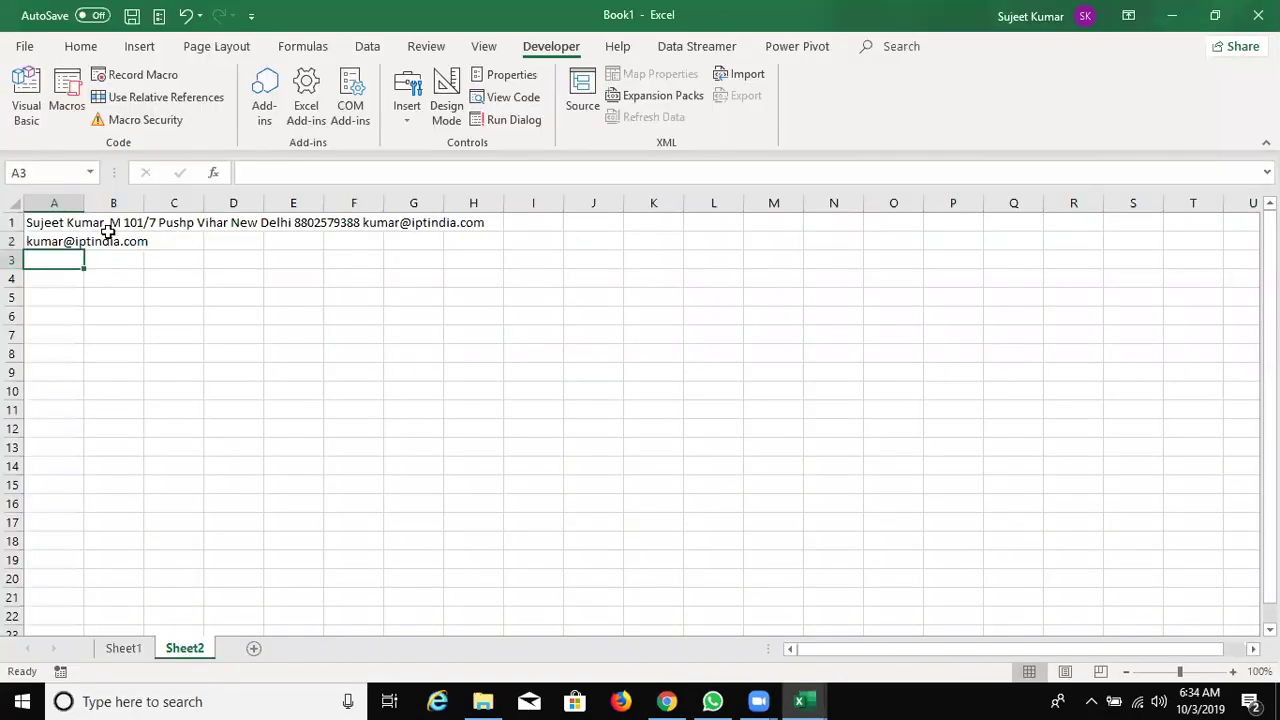
double_click(60, 241)
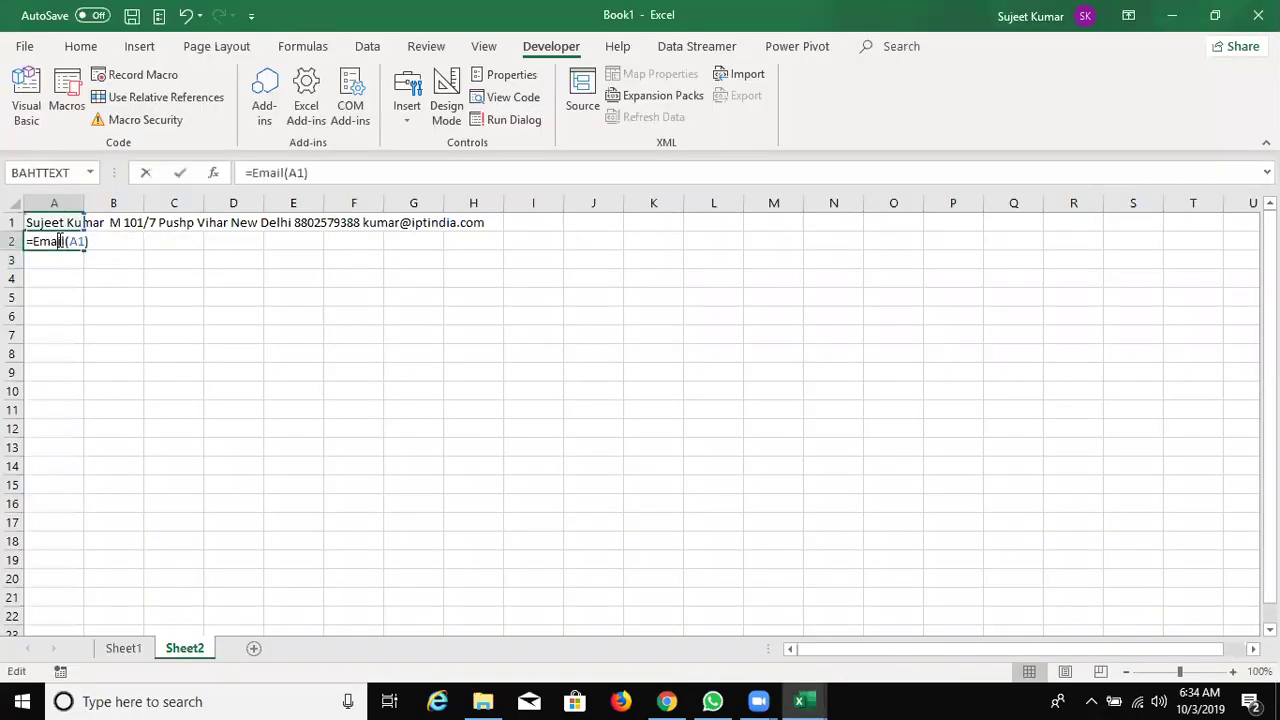
key(Return)
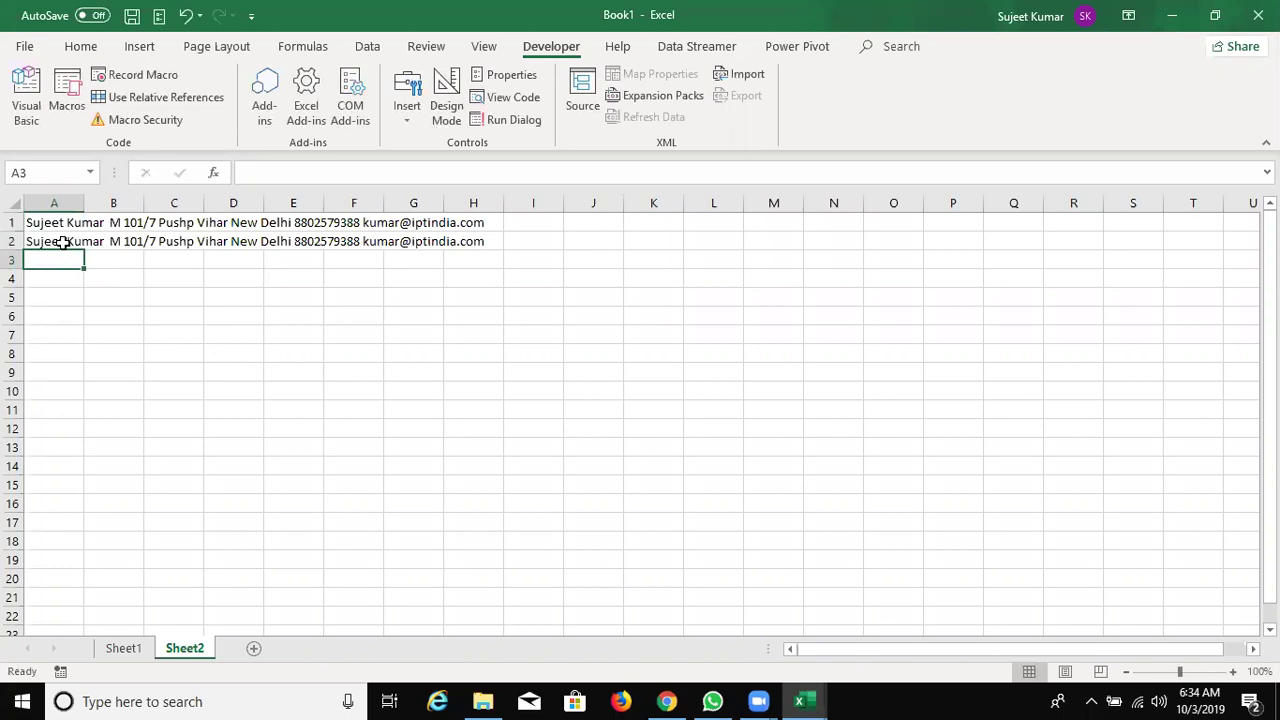
click(62, 242)
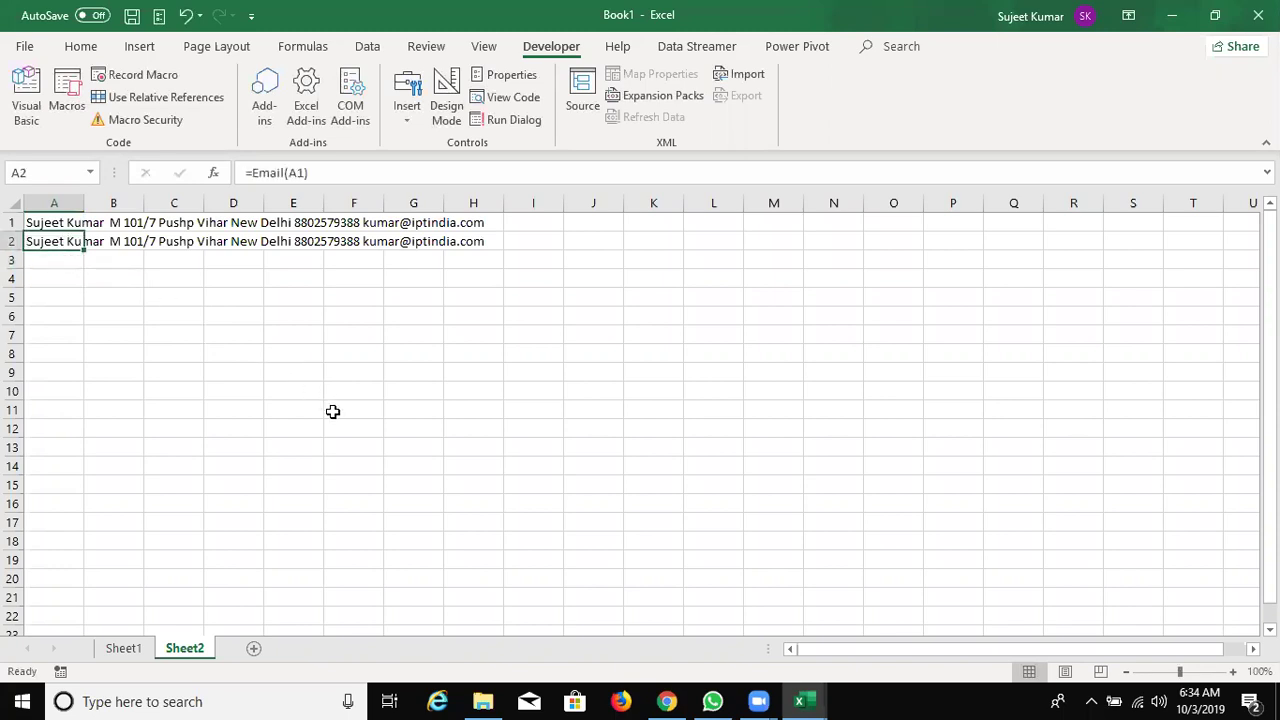
Change the InStrRev start value to -1 and recalculate A2 to get the e-mail address
key(alt+Tab)
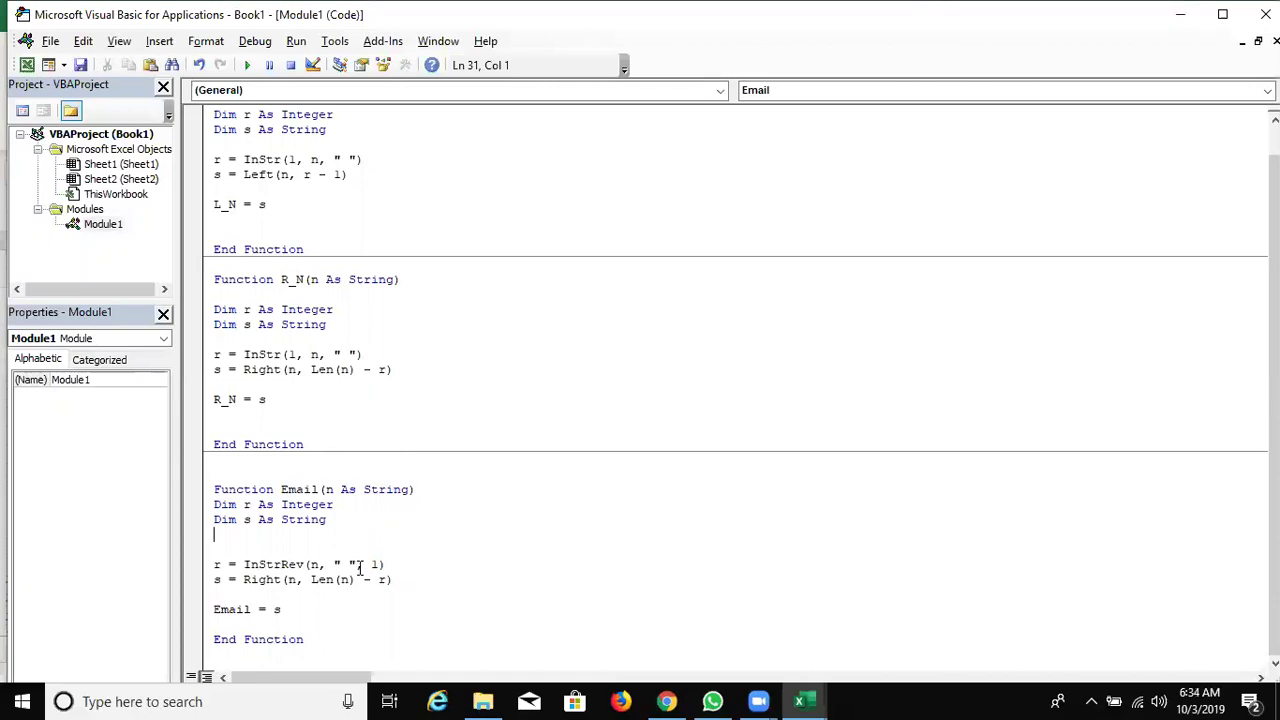
key(alt+Tab)
key(Tab)
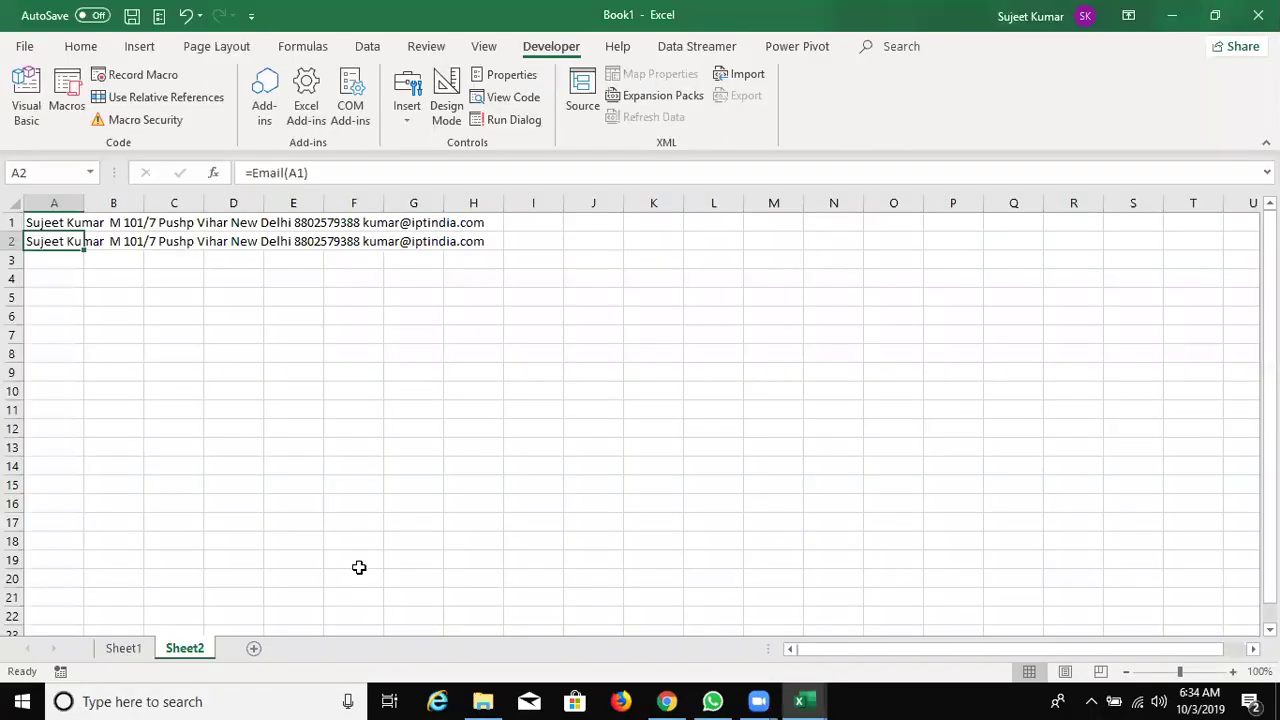
key(alt+Tab)
key(Tab)
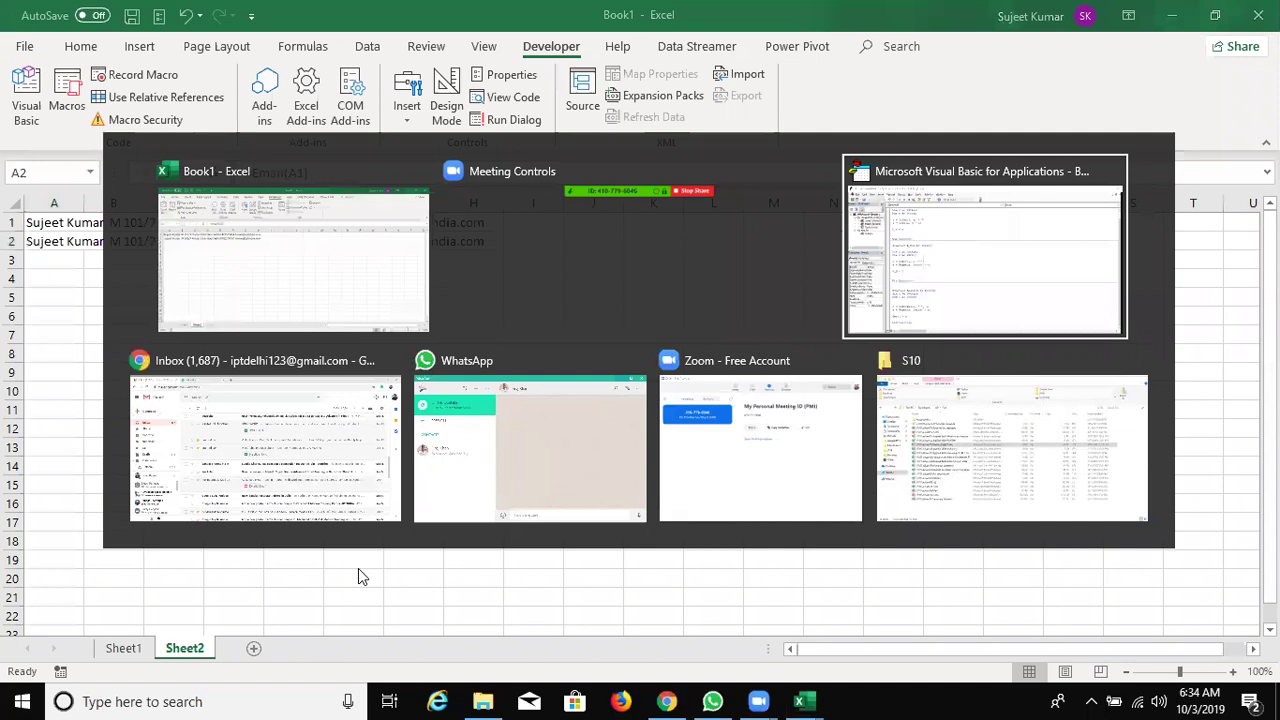
click(376, 565)
text(-1))
click(404, 548)
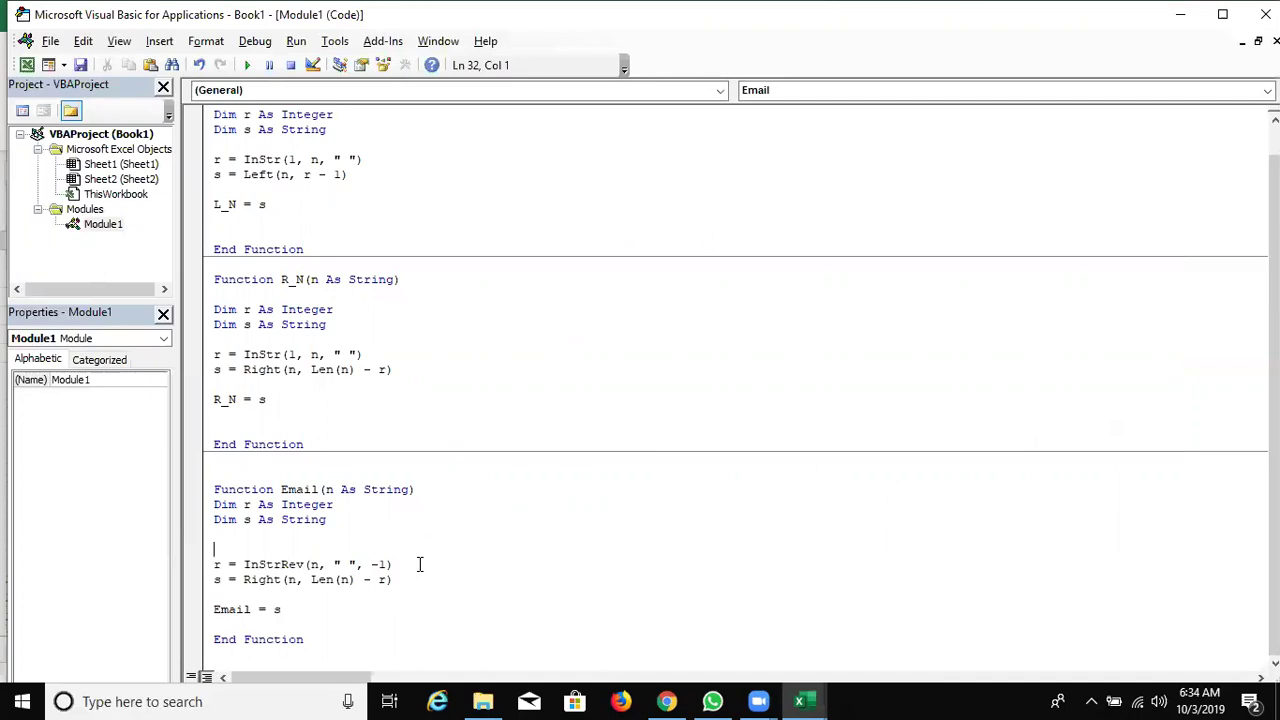
key(alt+F11)
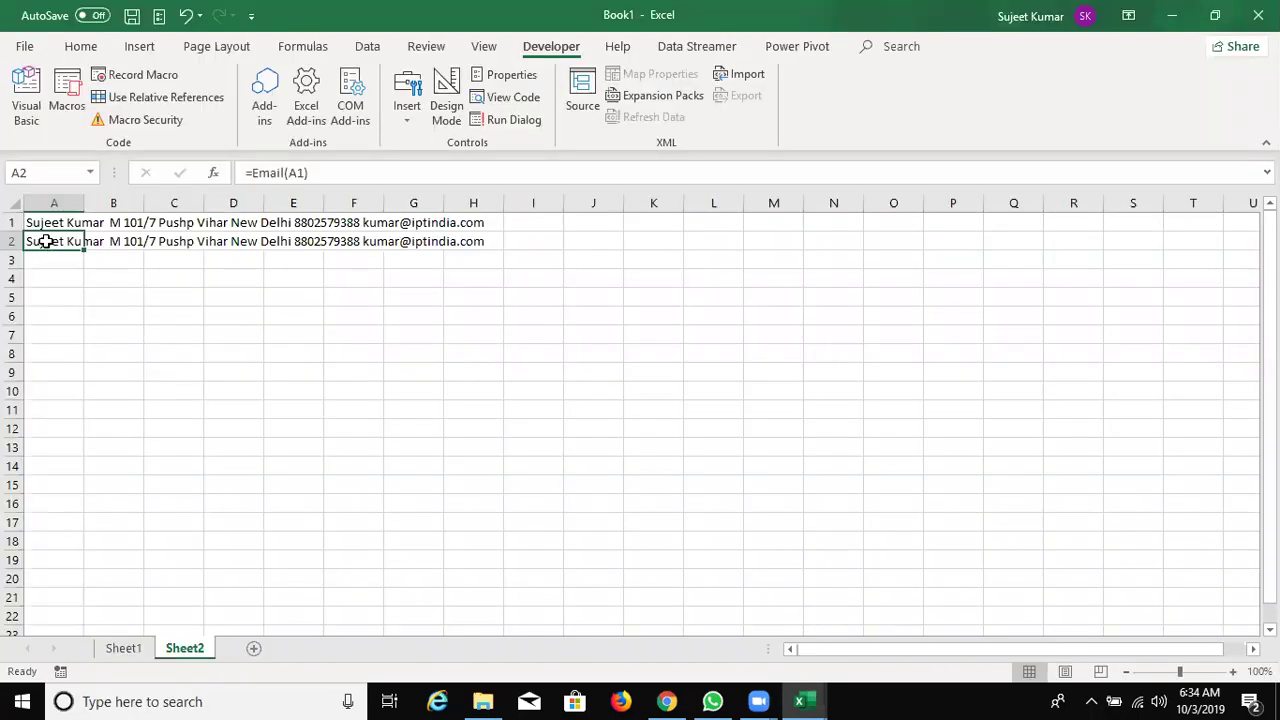
double_click(46, 241)
key(Return)
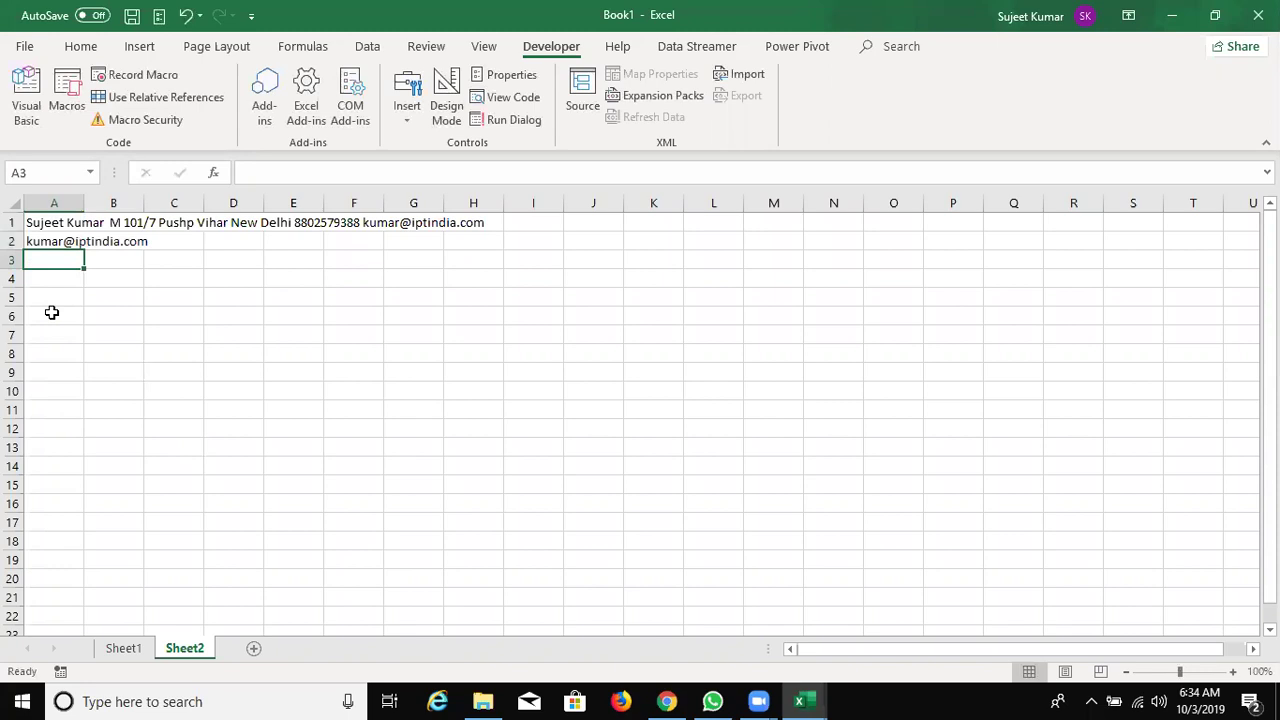
Change the InStrRev start value to -25 and recalculate A2, which now shows #VALUE!
click(46, 241)
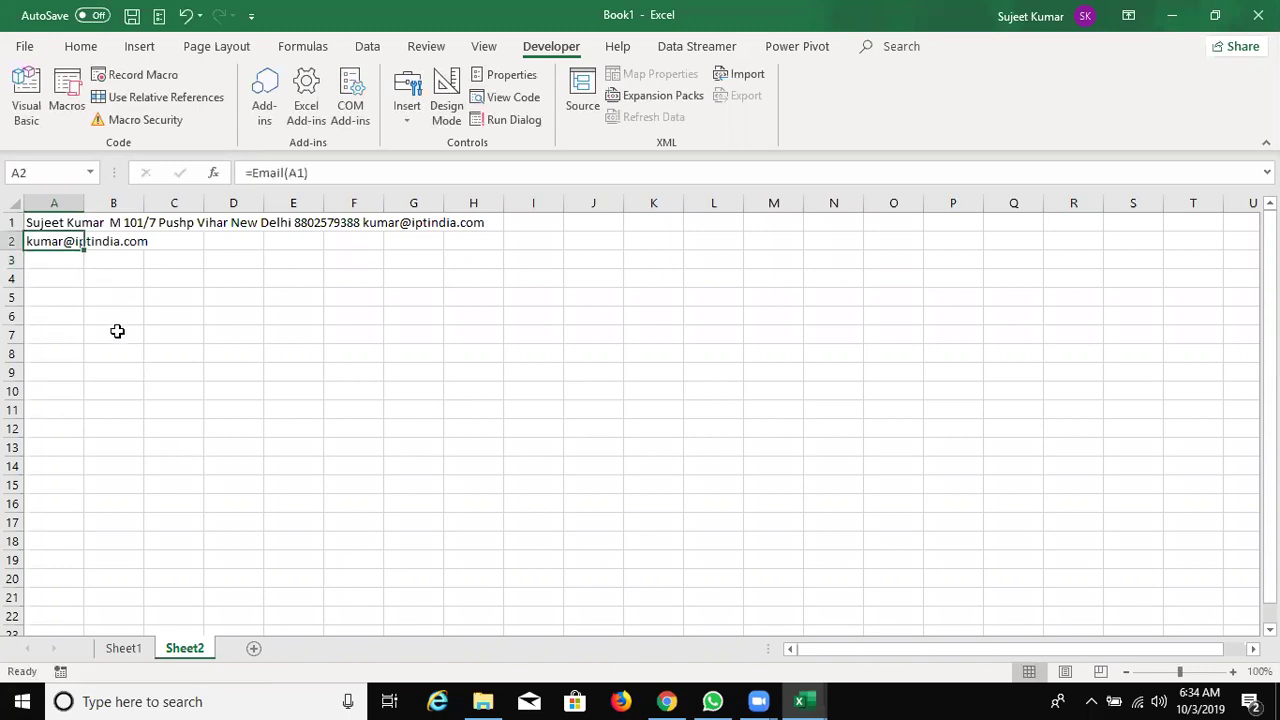
key(alt+F11)
click(385, 564)
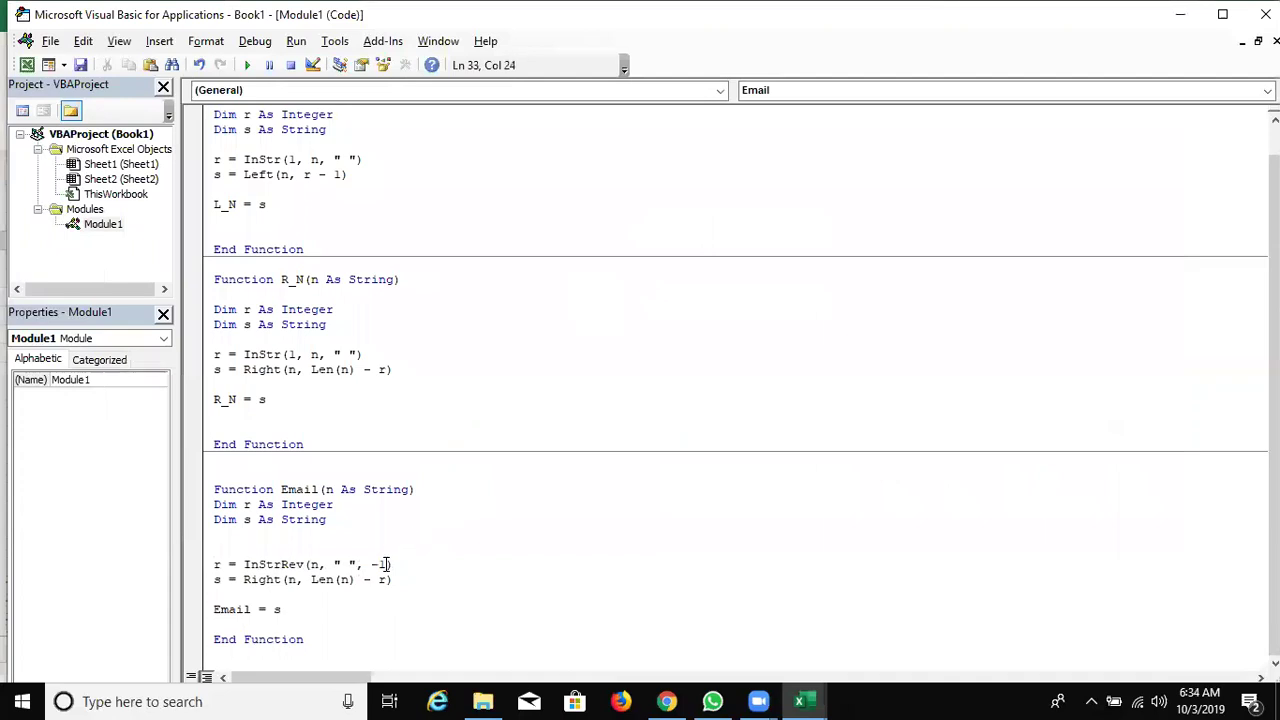
key(BackSpace)
text(25)
key(alt+F11)
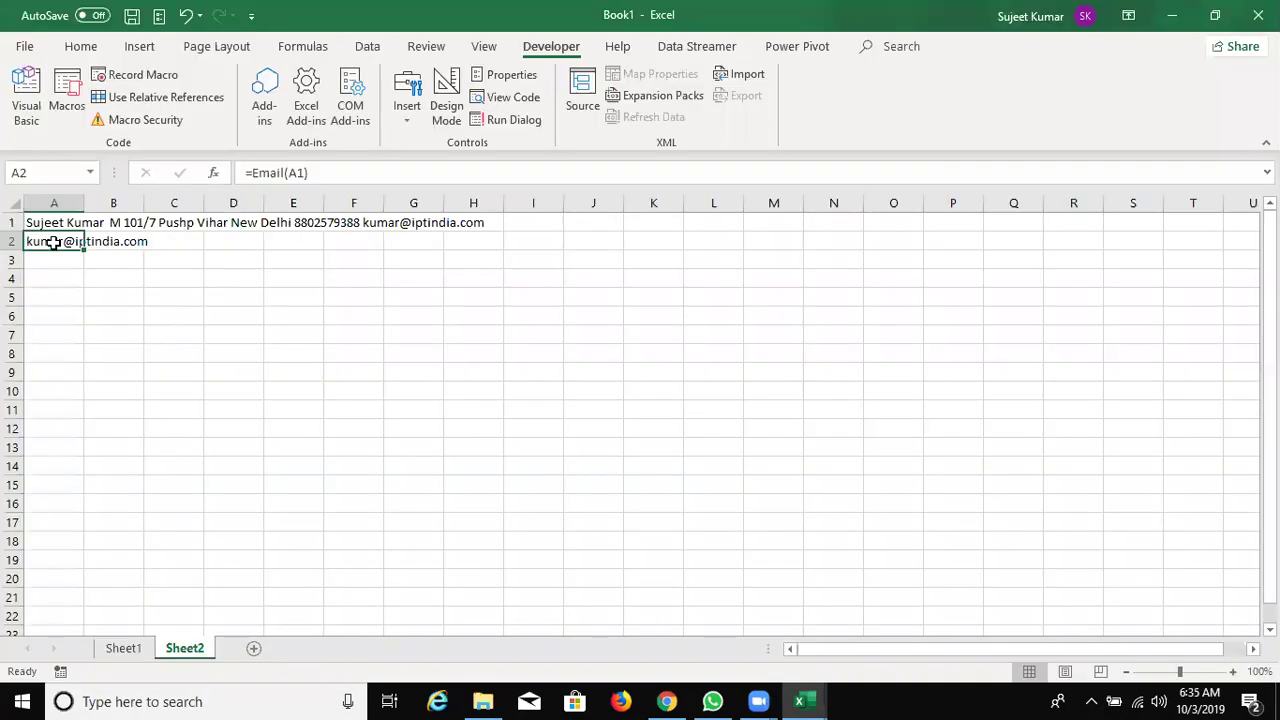
double_click(53, 242)
key(Return)
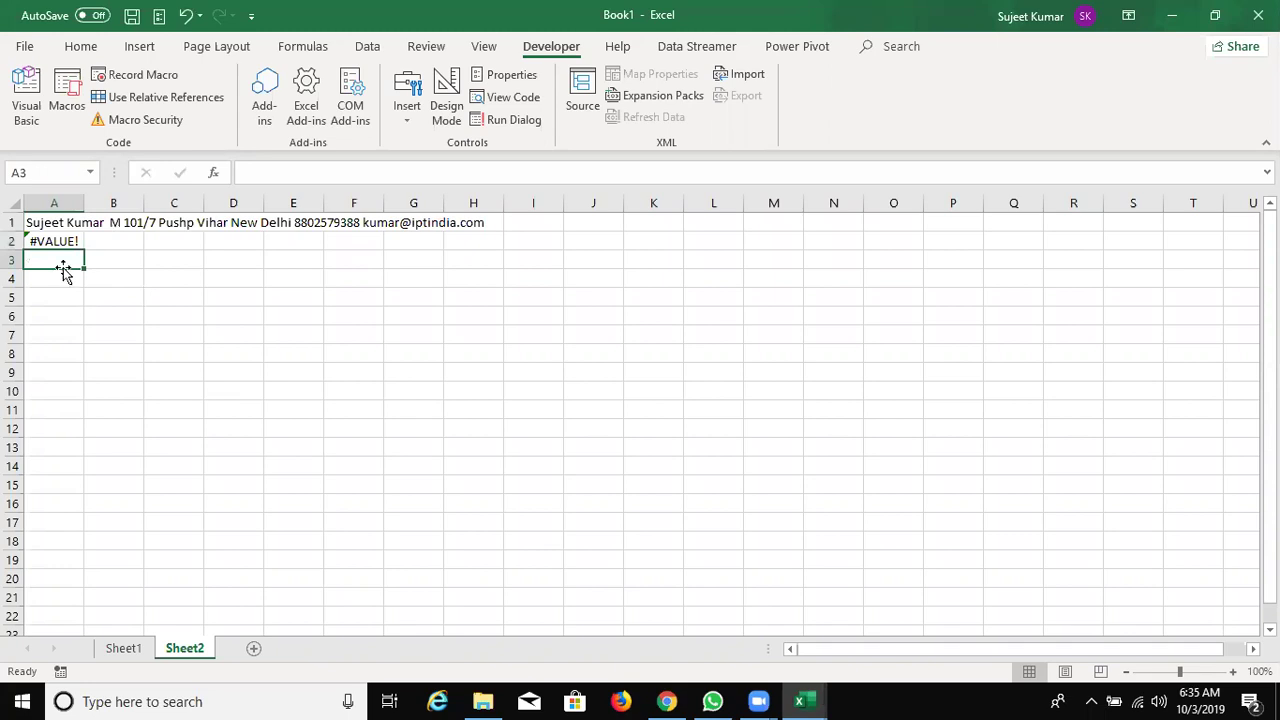
Change the InStrRev start value to -10 and recalculate A2, which still shows #VALUE!
key(alt+F11)
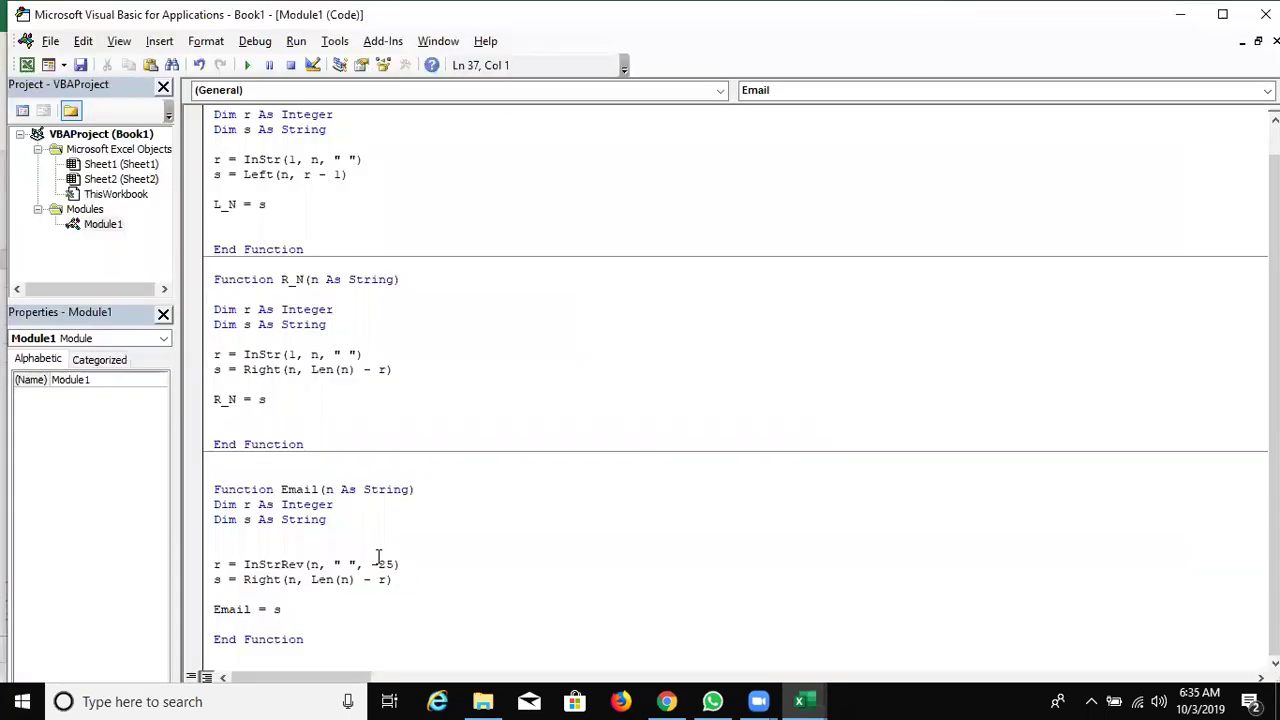
click(384, 564)
key(BackSpace)
text(10)
key(Down)
key(alt+F11)
double_click(52, 241)
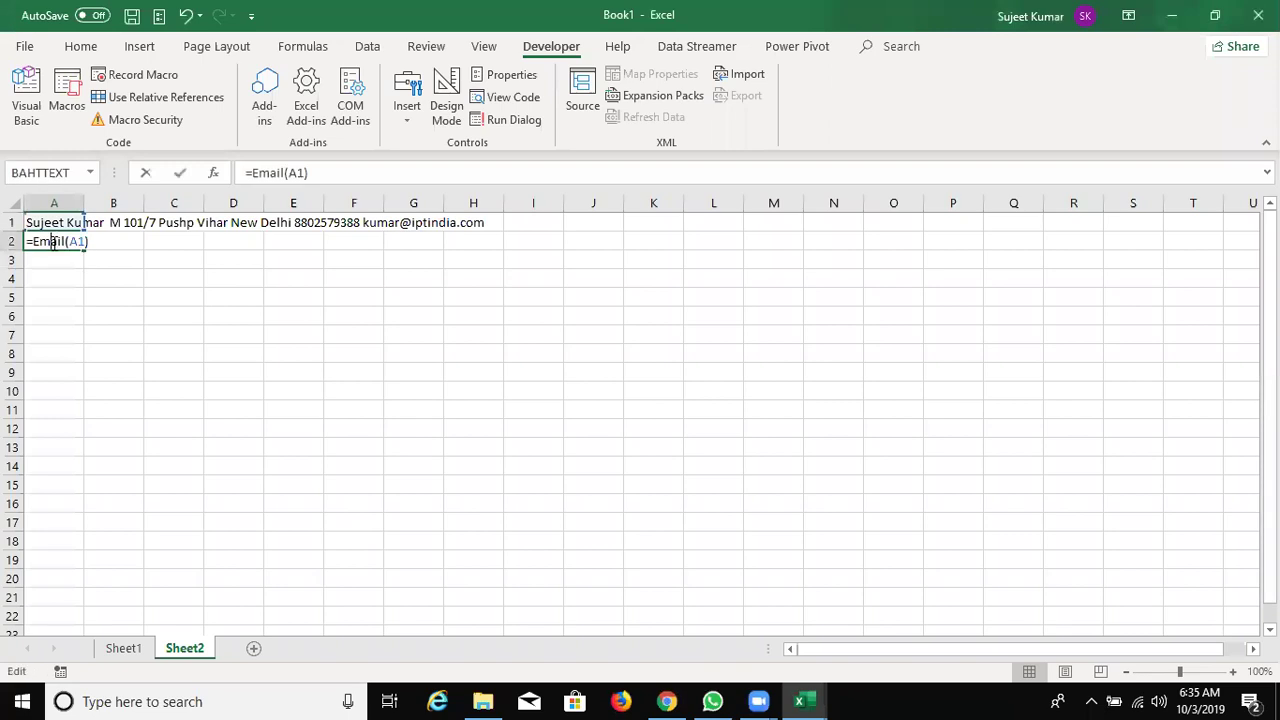
key(Return)
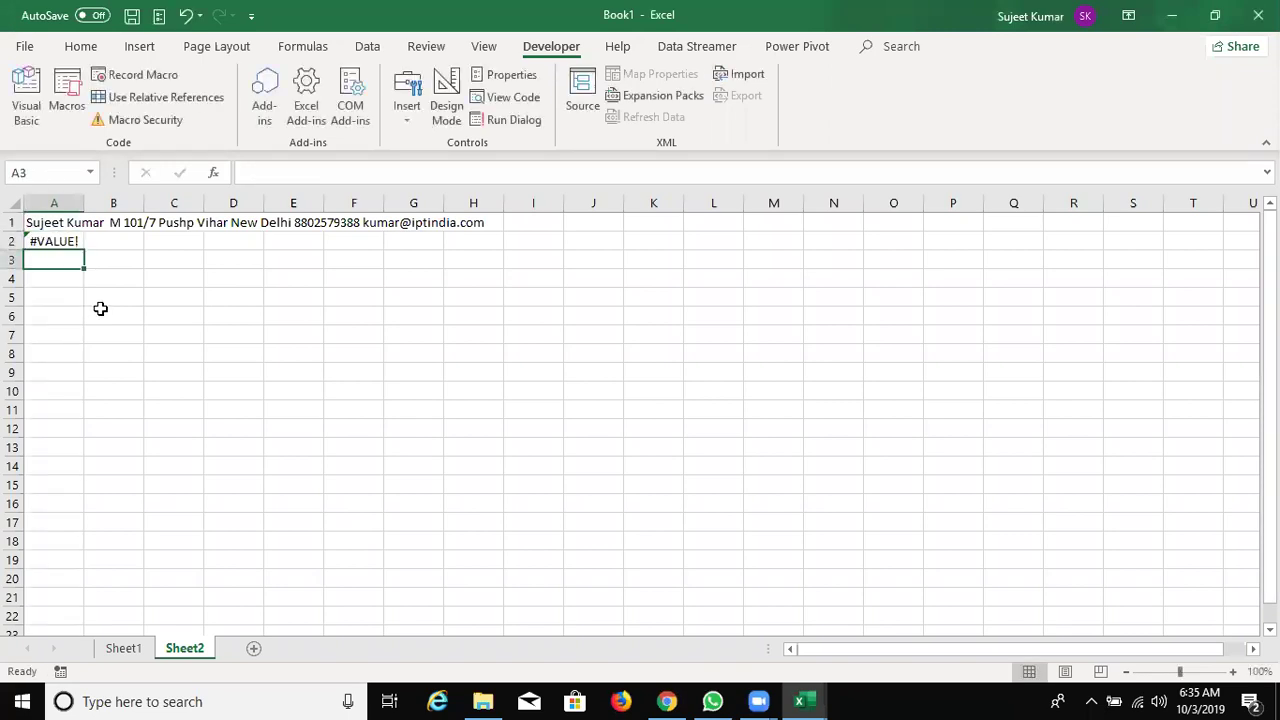
Remove the start argument from InStrRev so A2 shows the e-mail address again
key(alt+F11)
click(397, 564)
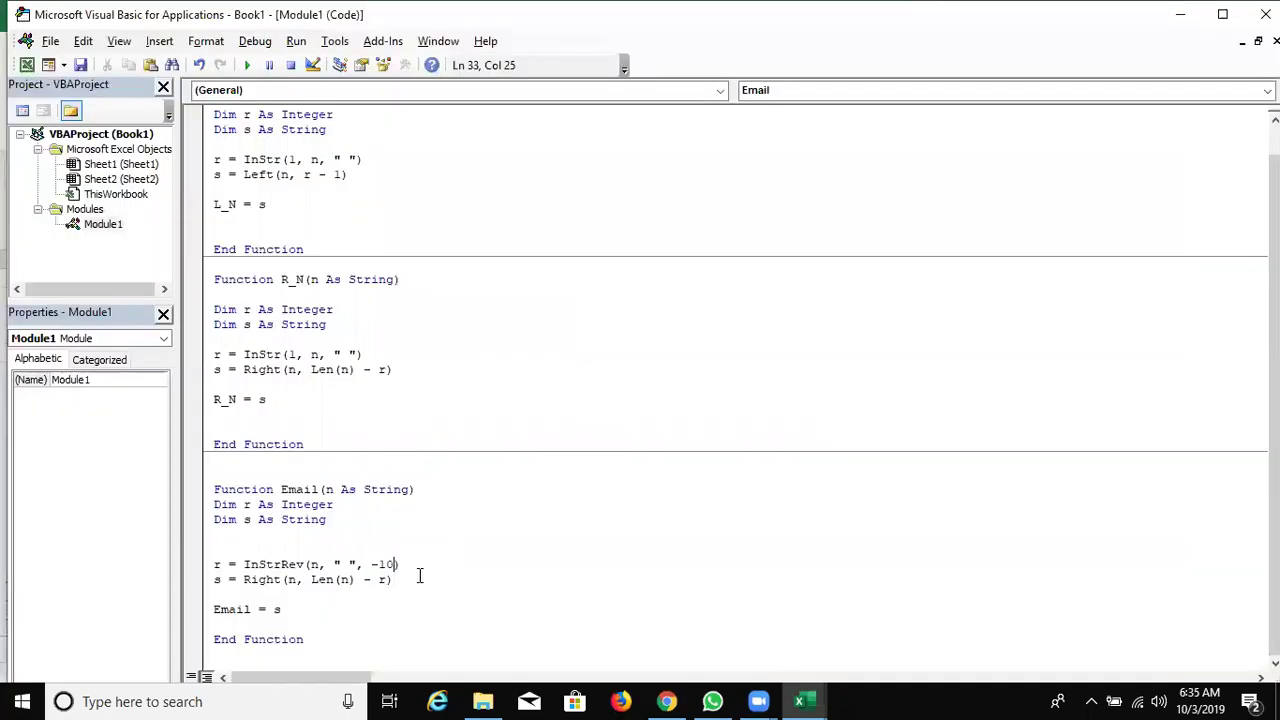
key(BackSpace)
key(BackSpace)
key(BackSpace)
key(BackSpace)
key(BackSpace)
click(435, 583)
key(alt+F11)
click(68, 242)
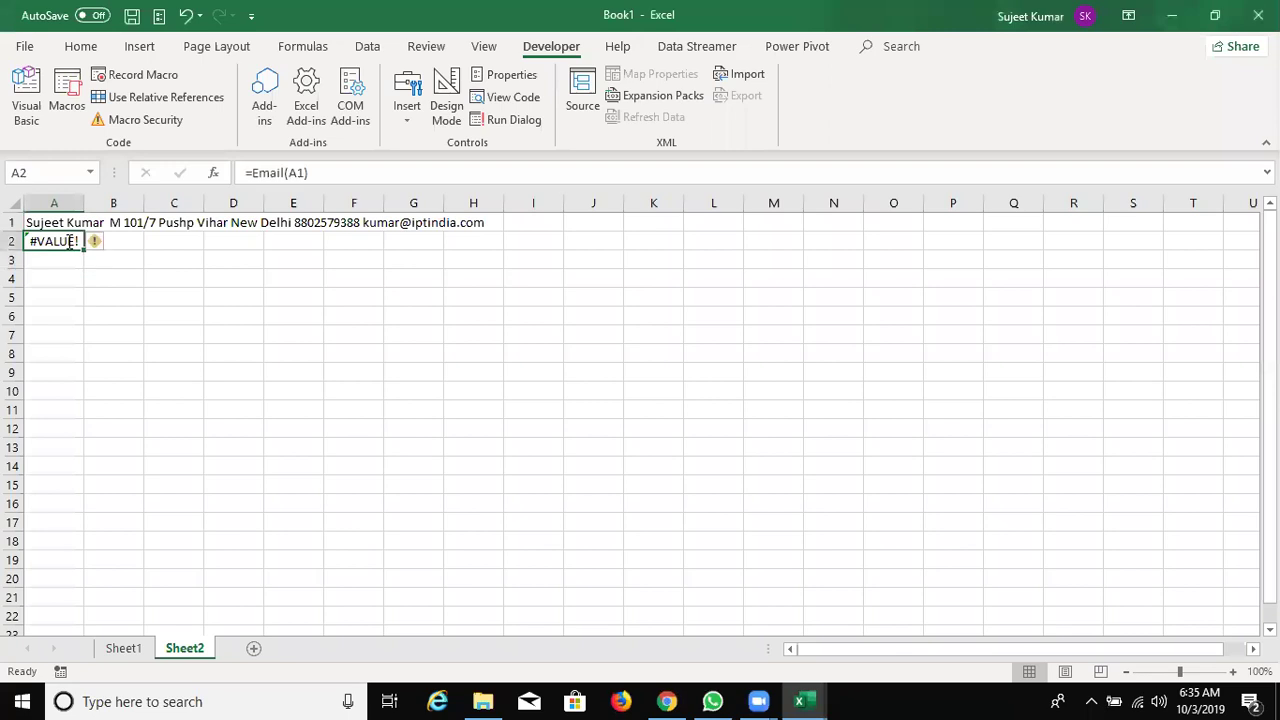
double_click(68, 243)
key(Return)
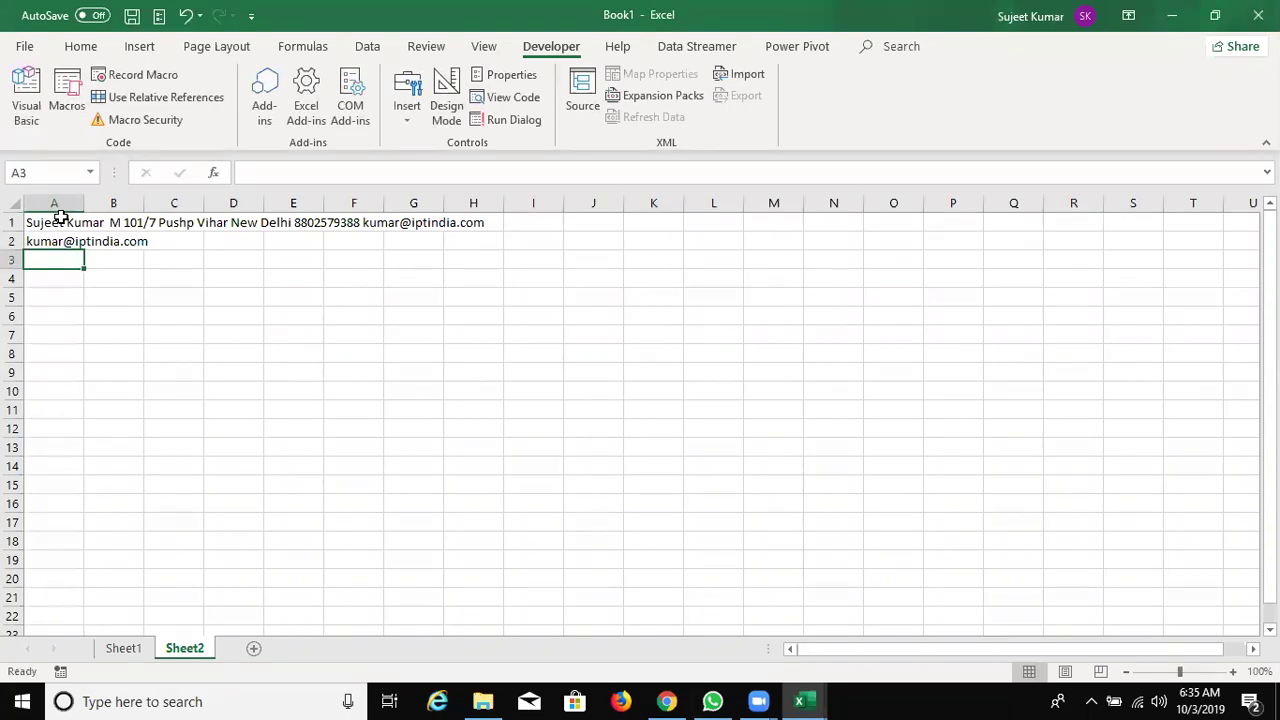
Copy A1's record text down to A12 and fill the Email formula from B1 to B12
click(68, 241)
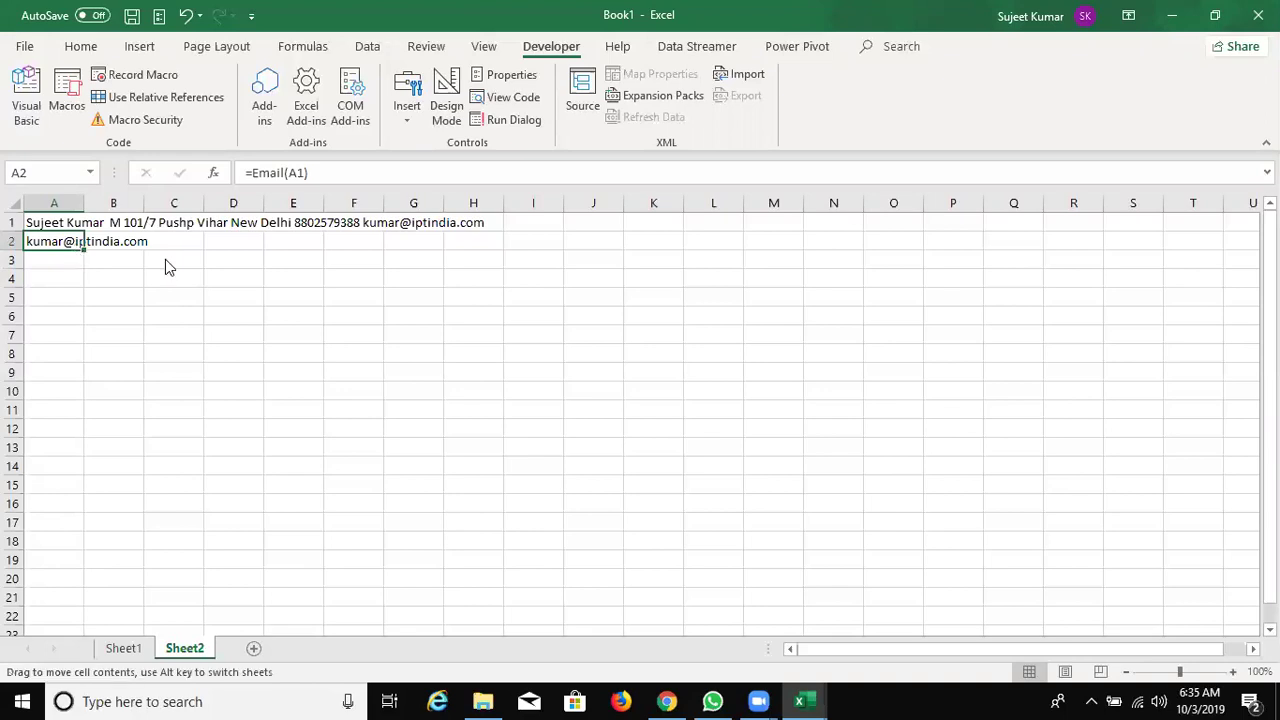
drag(167, 266, 506, 298)
click(76, 227)
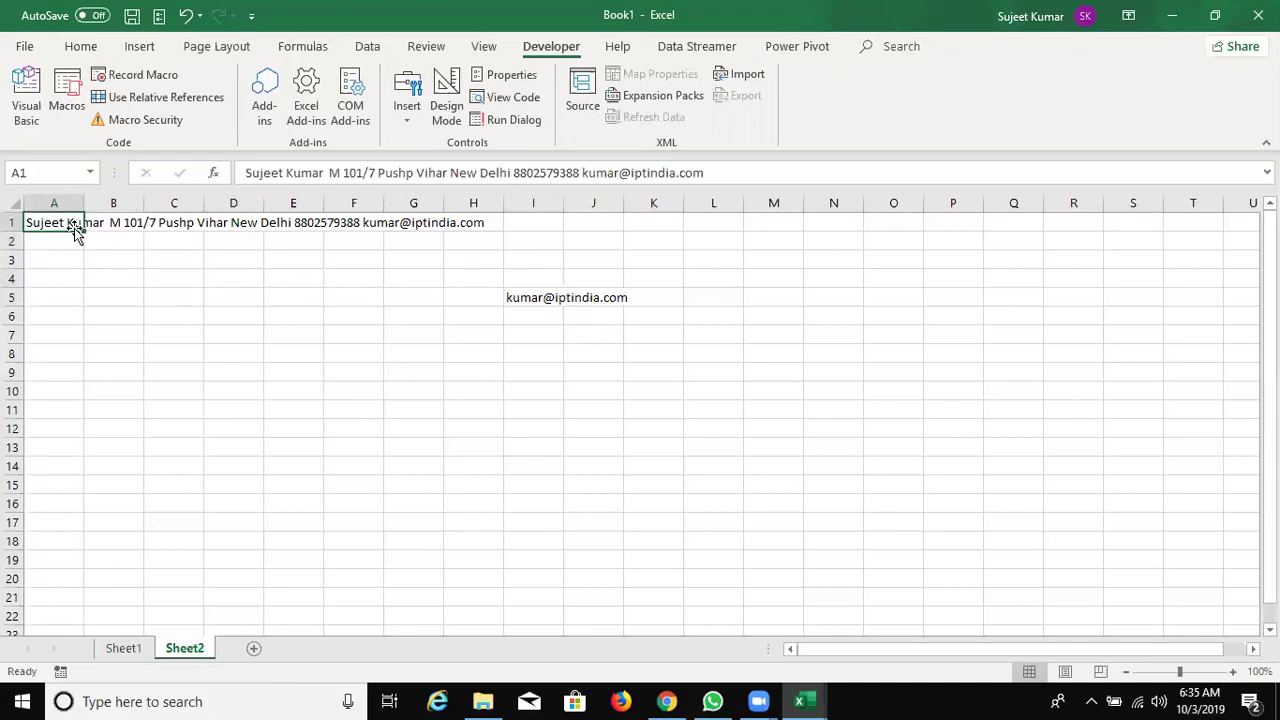
drag(84, 231, 84, 438)
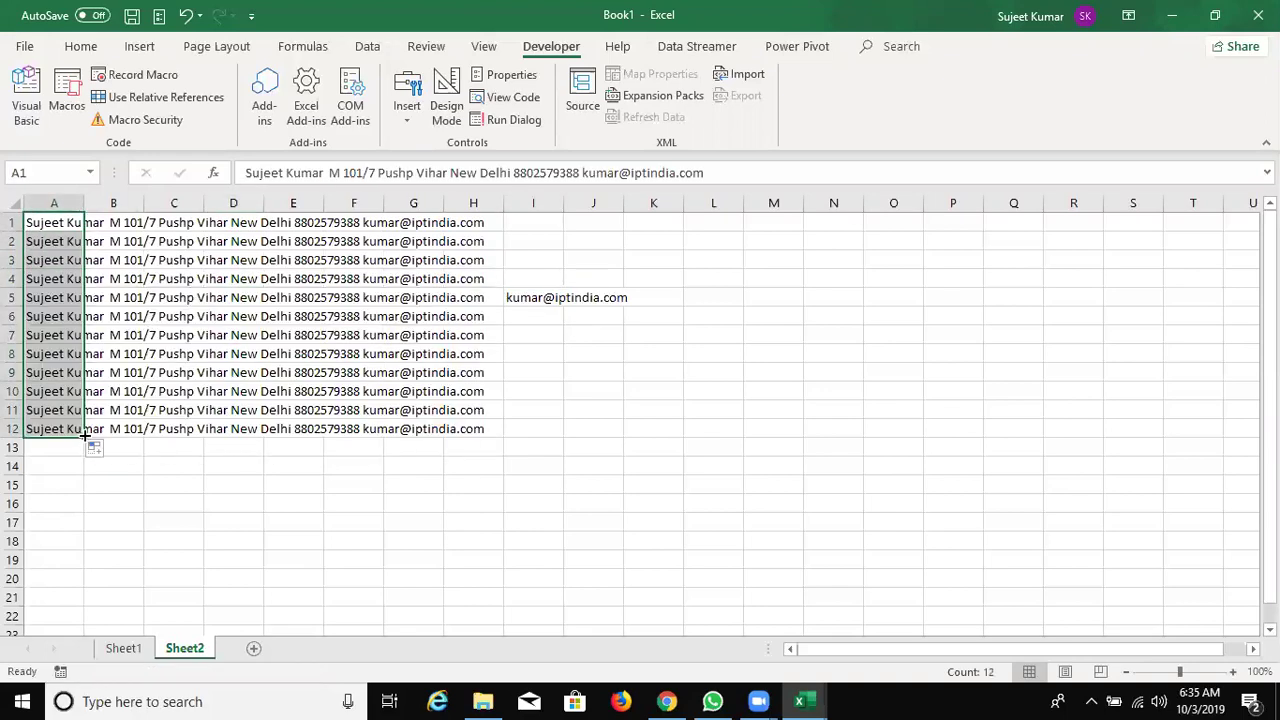
click(554, 298)
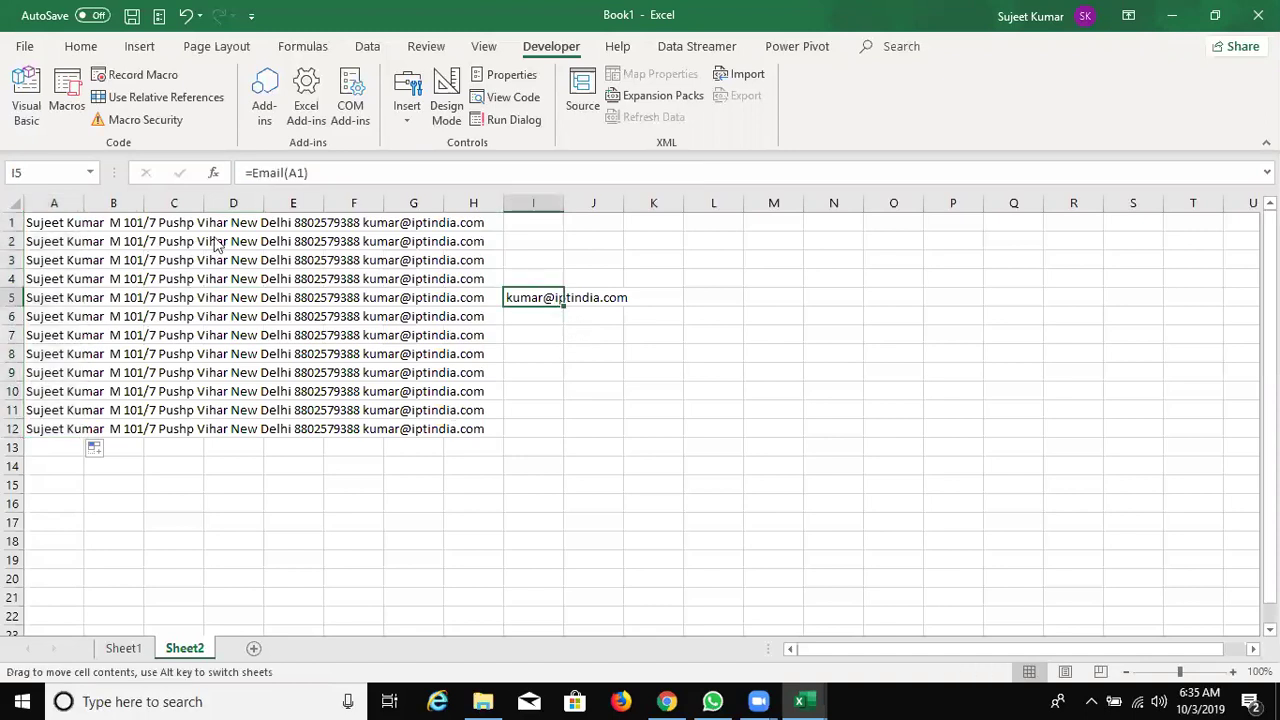
drag(215, 245, 144, 235)
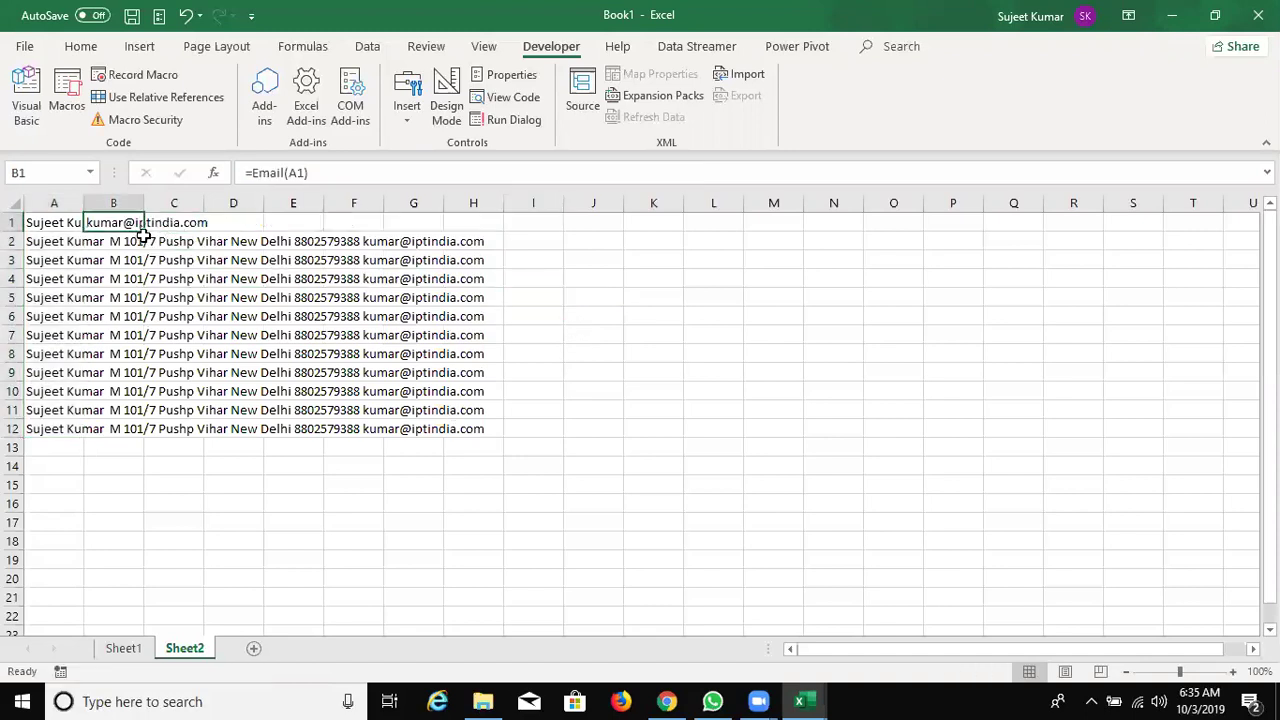
double_click(144, 232)
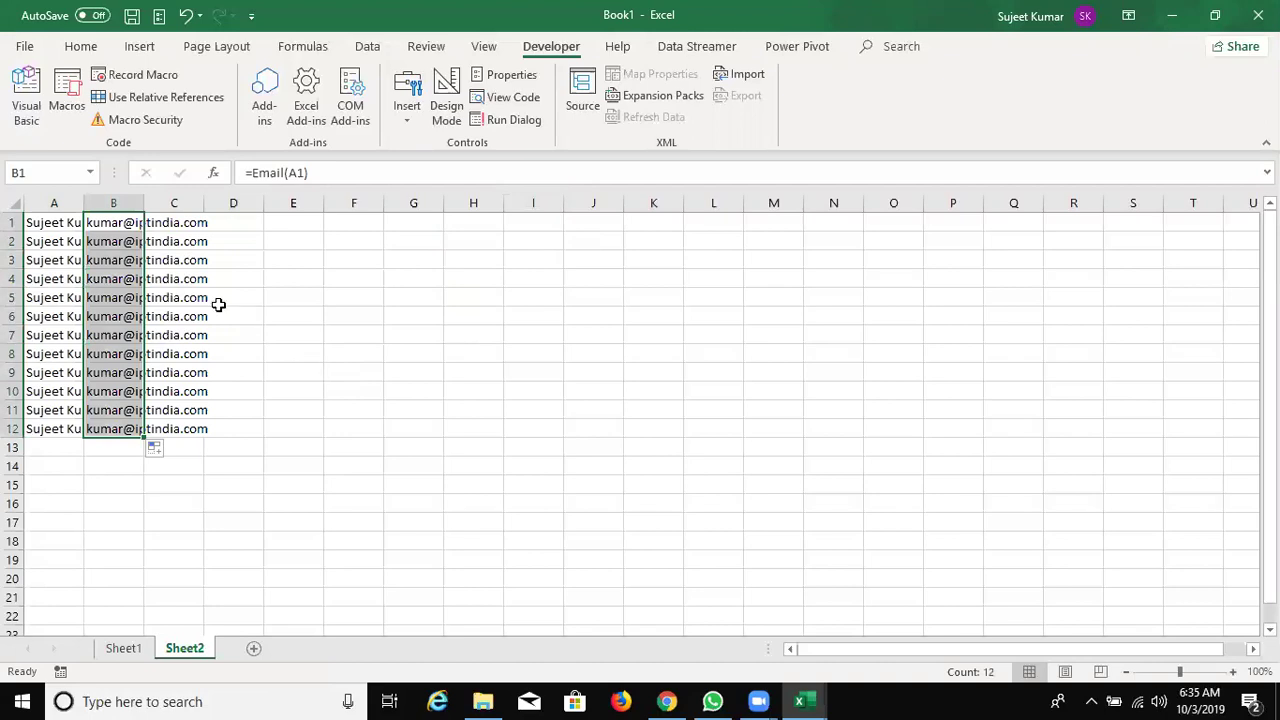
AutoFit column A and check the extracted e-mails in B6, B8, B10 and B11
drag(86, 200, 88, 200)
double_click(88, 200)
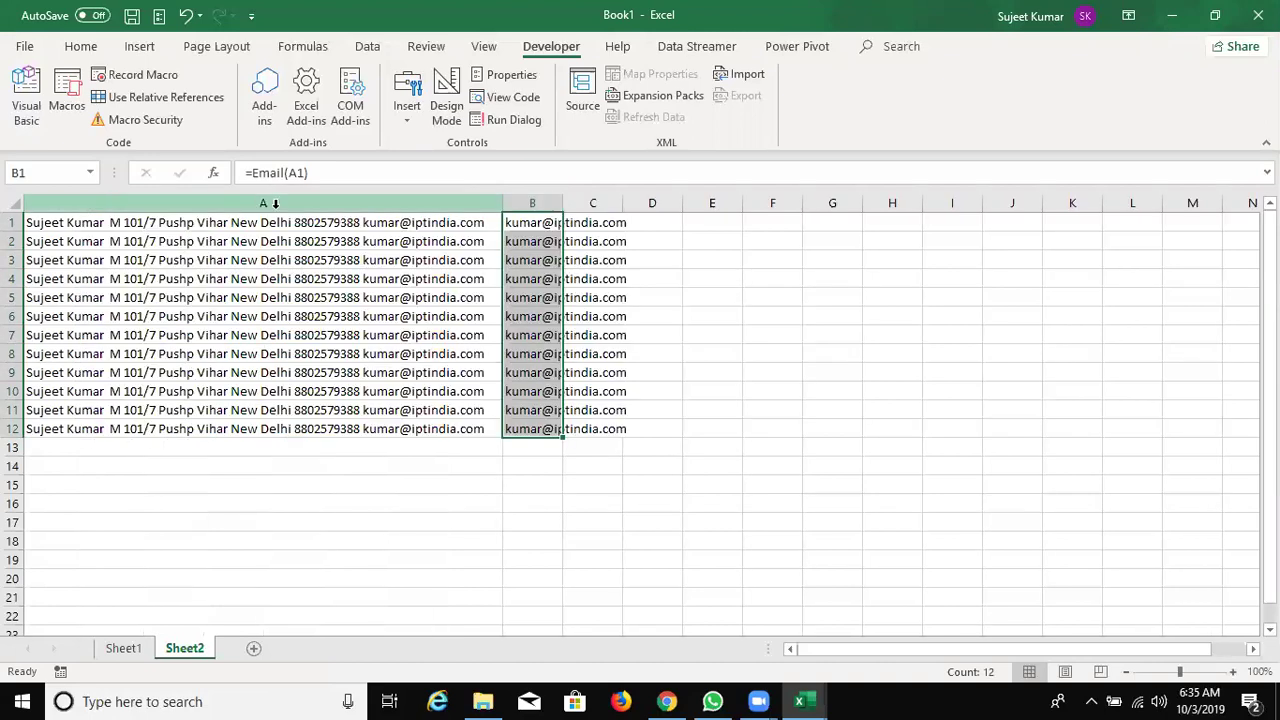
click(416, 312)
click(544, 316)
click(543, 354)
click(543, 391)
click(550, 410)
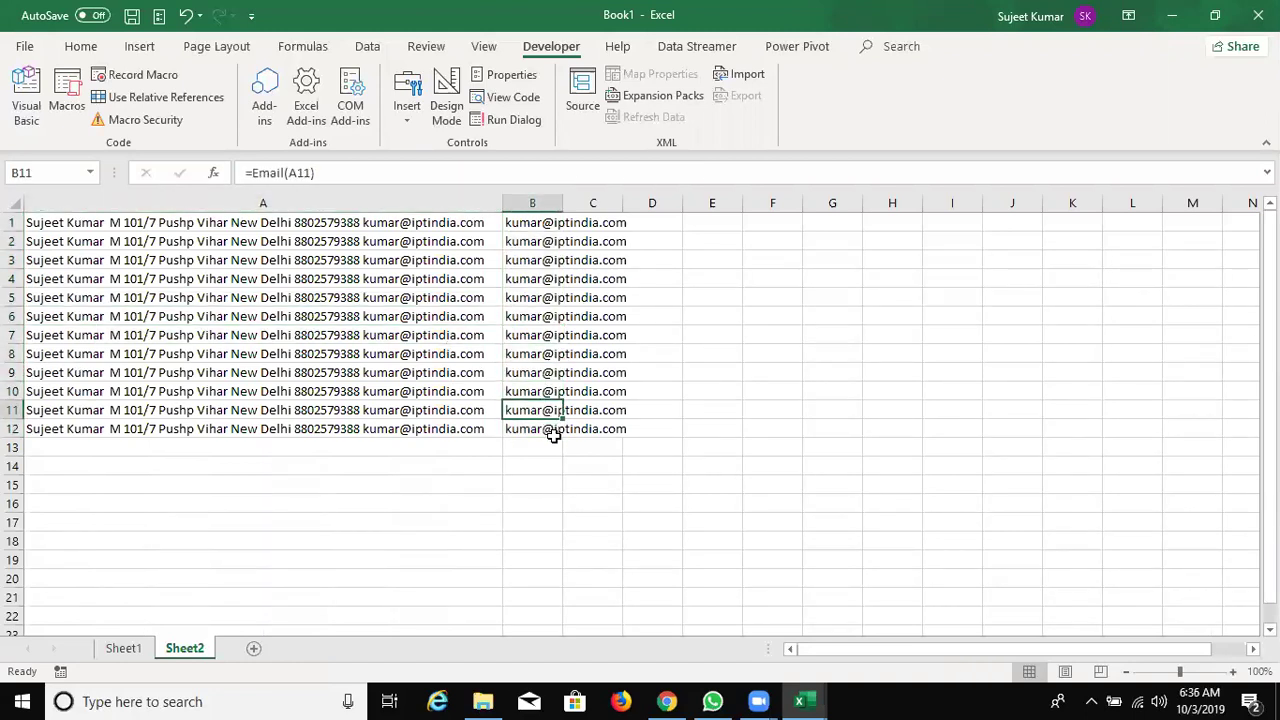
Replace the e-mail at the end of A6's text with a different address
click(380, 316)
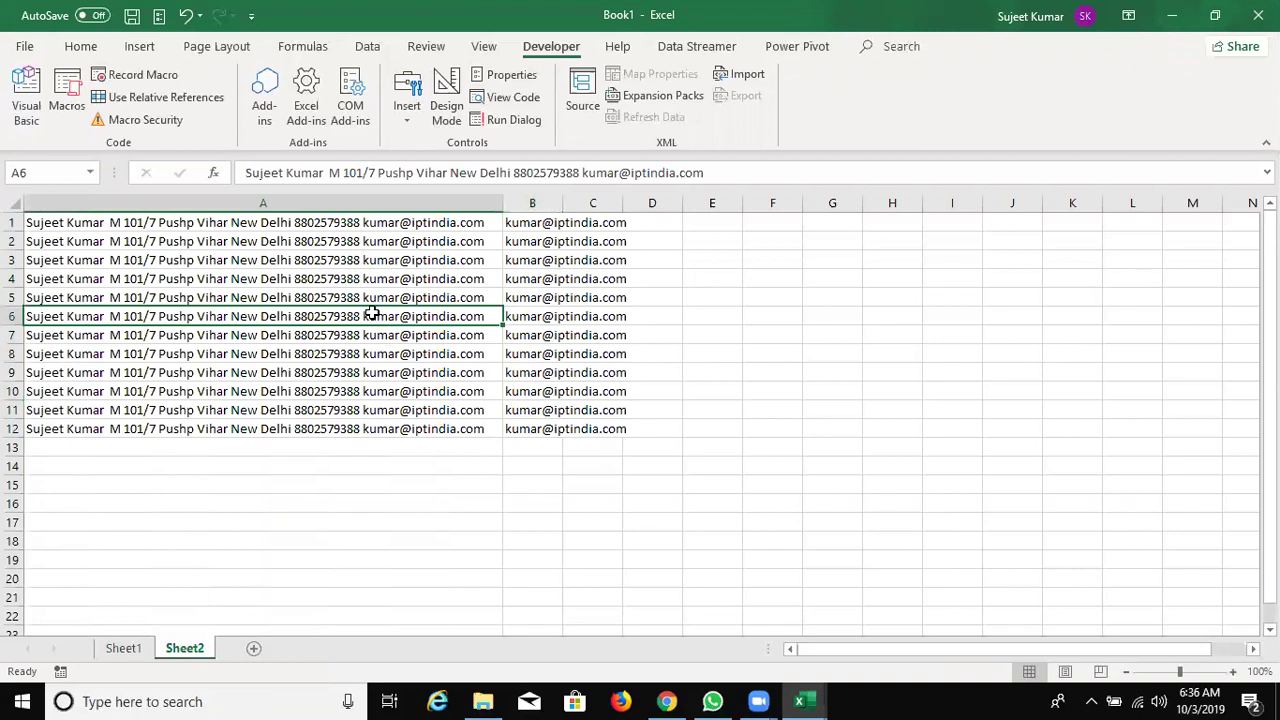
double_click(372, 316)
drag(364, 316, 524, 314)
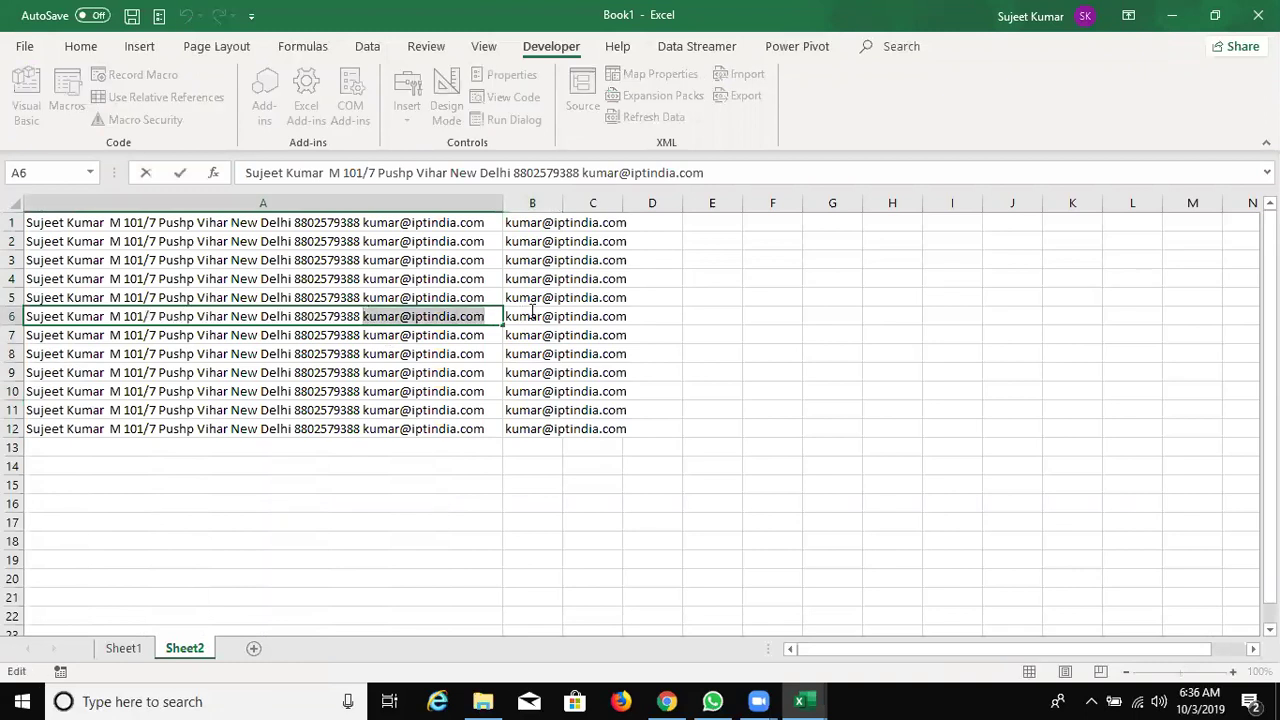
key(Return)
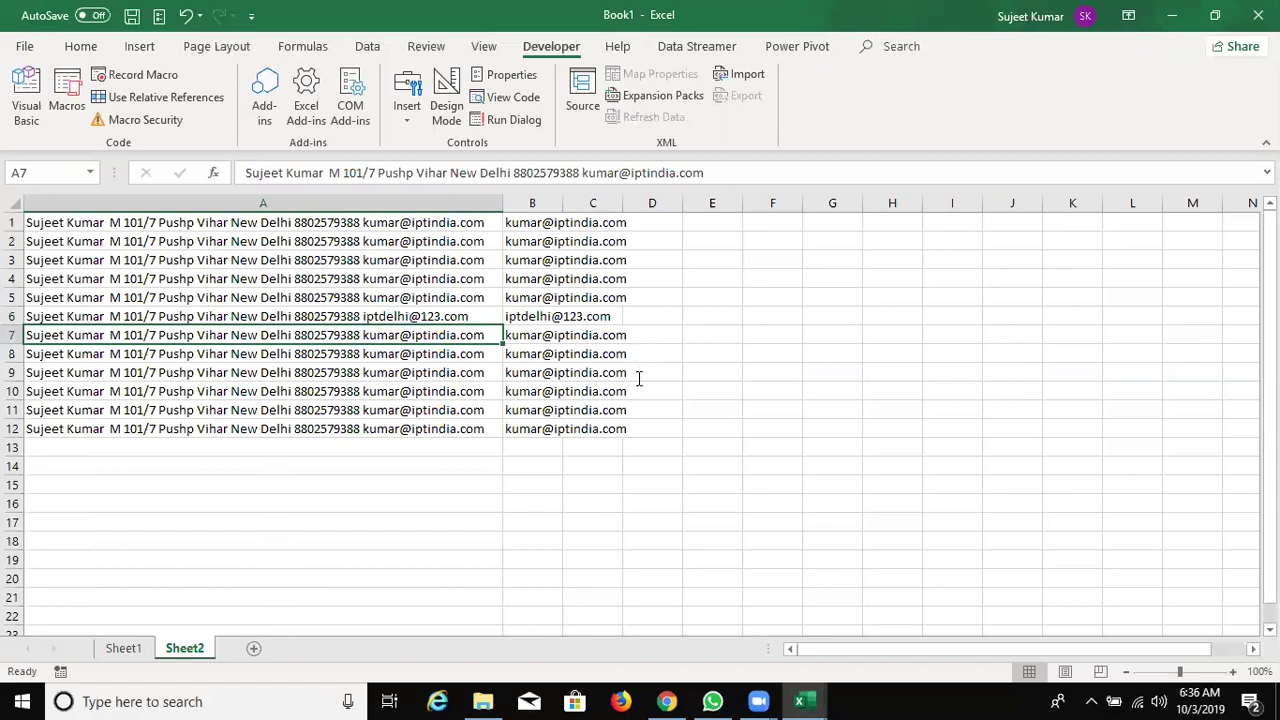
Review Module1's Email function code in the VBA editor, then return to the workbook
key(alt+F11)
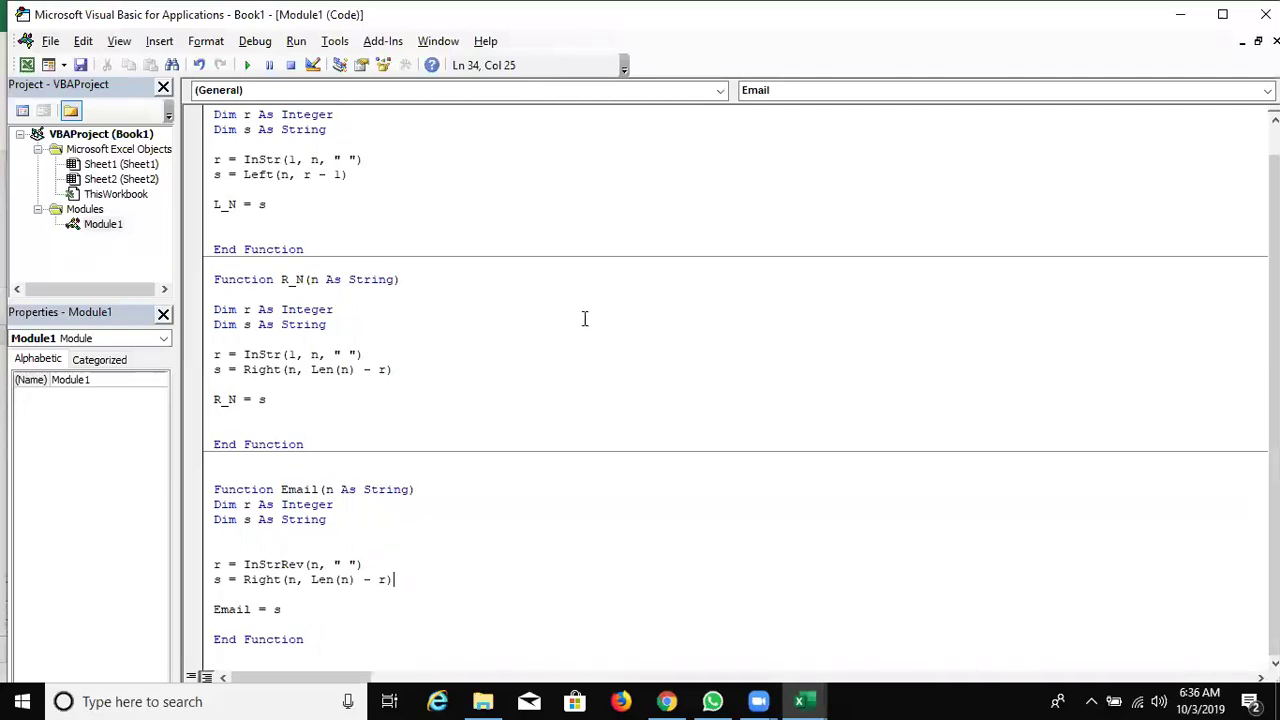
key(alt+F11)
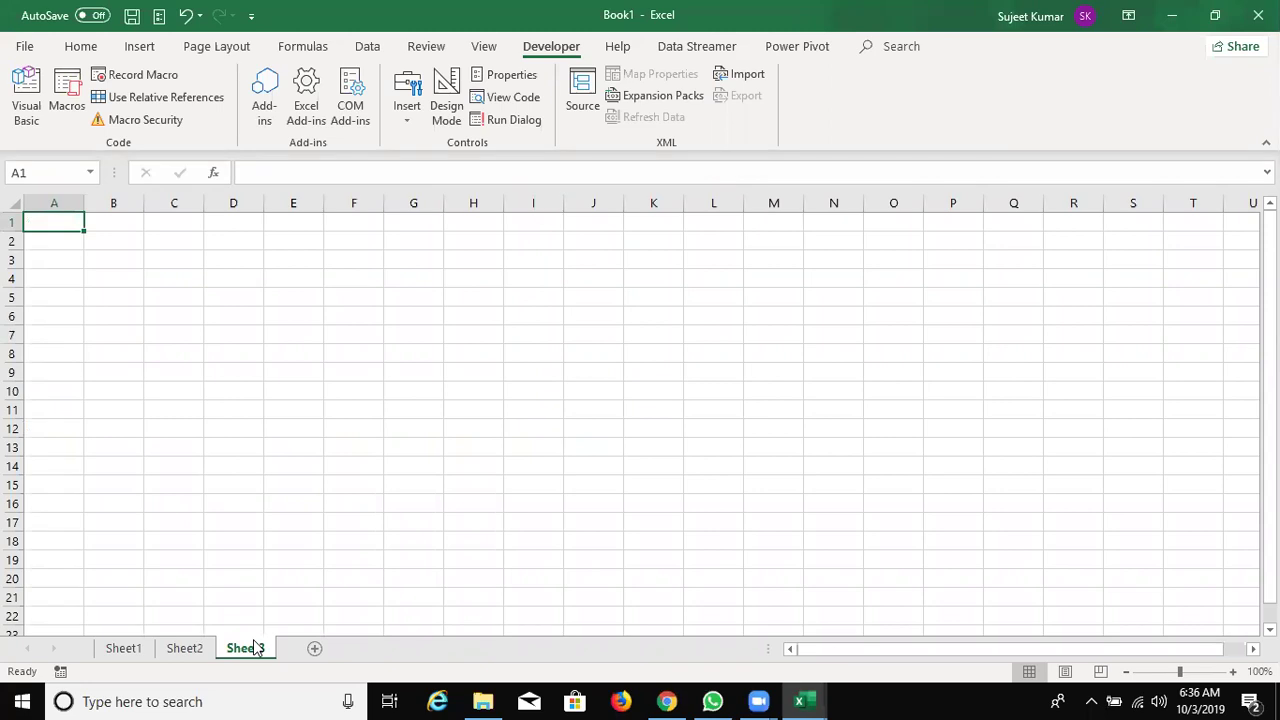
Enter a three-part full name in Sheet3 A1, AutoFit column A, and select B1
key(Return)
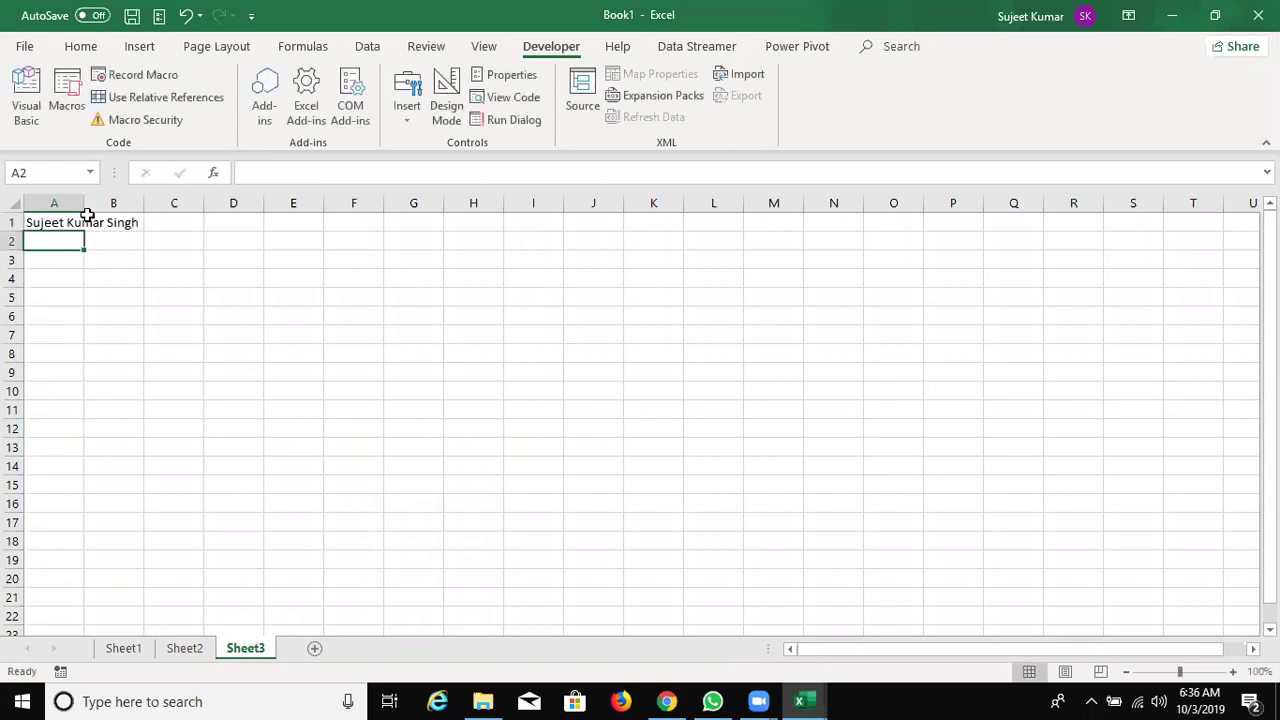
double_click(84, 202)
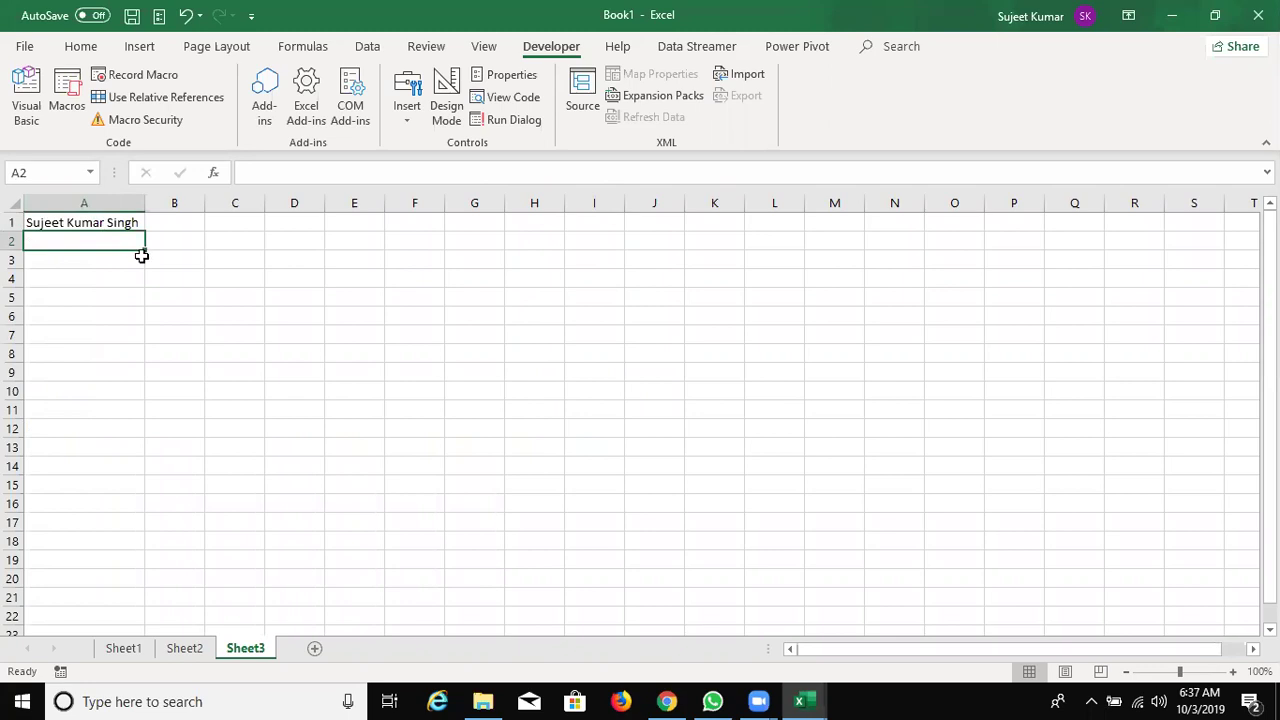
click(170, 222)
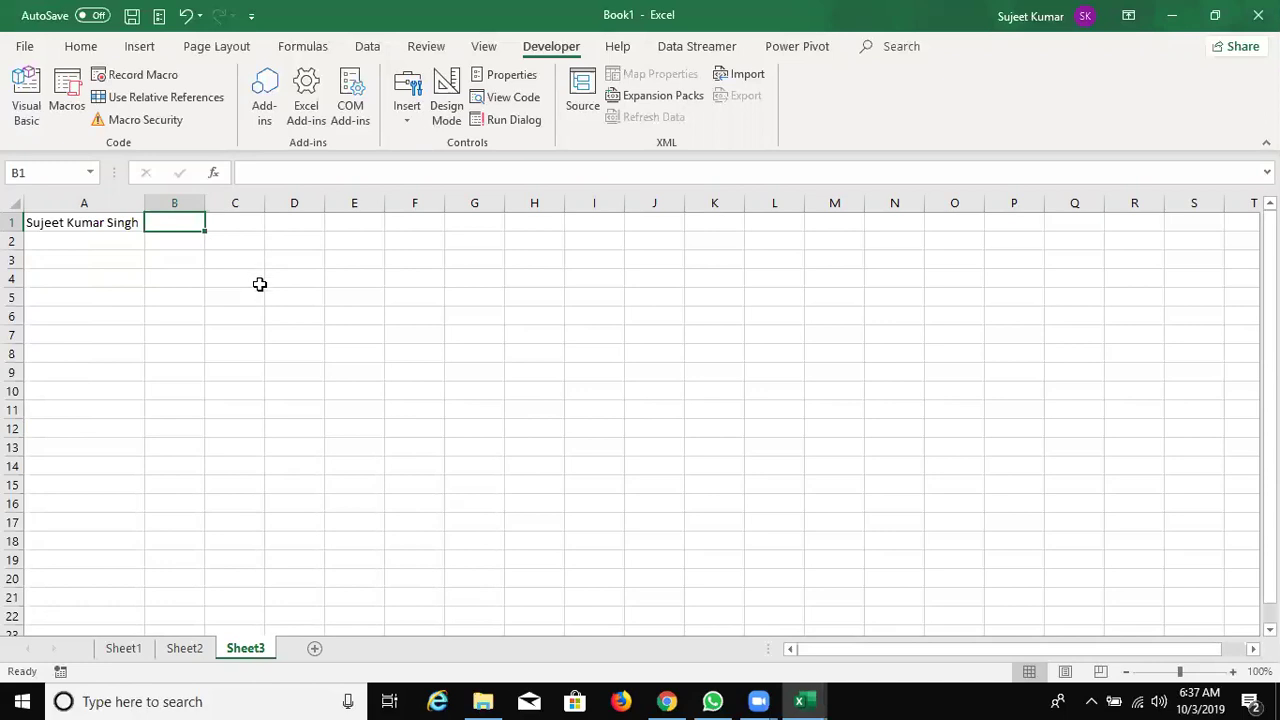
Place the cursor on a new empty line below the Email function in Module1
key(alt+F11)
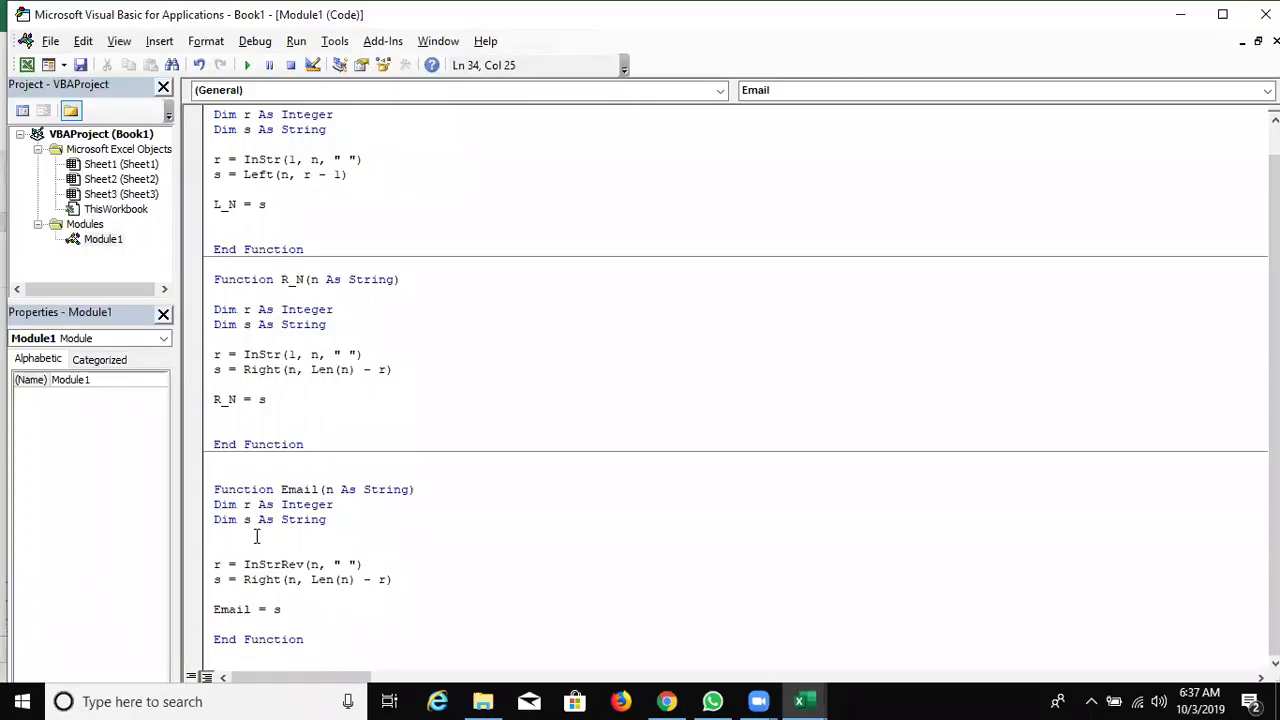
click(323, 638)
key(alt+F11)
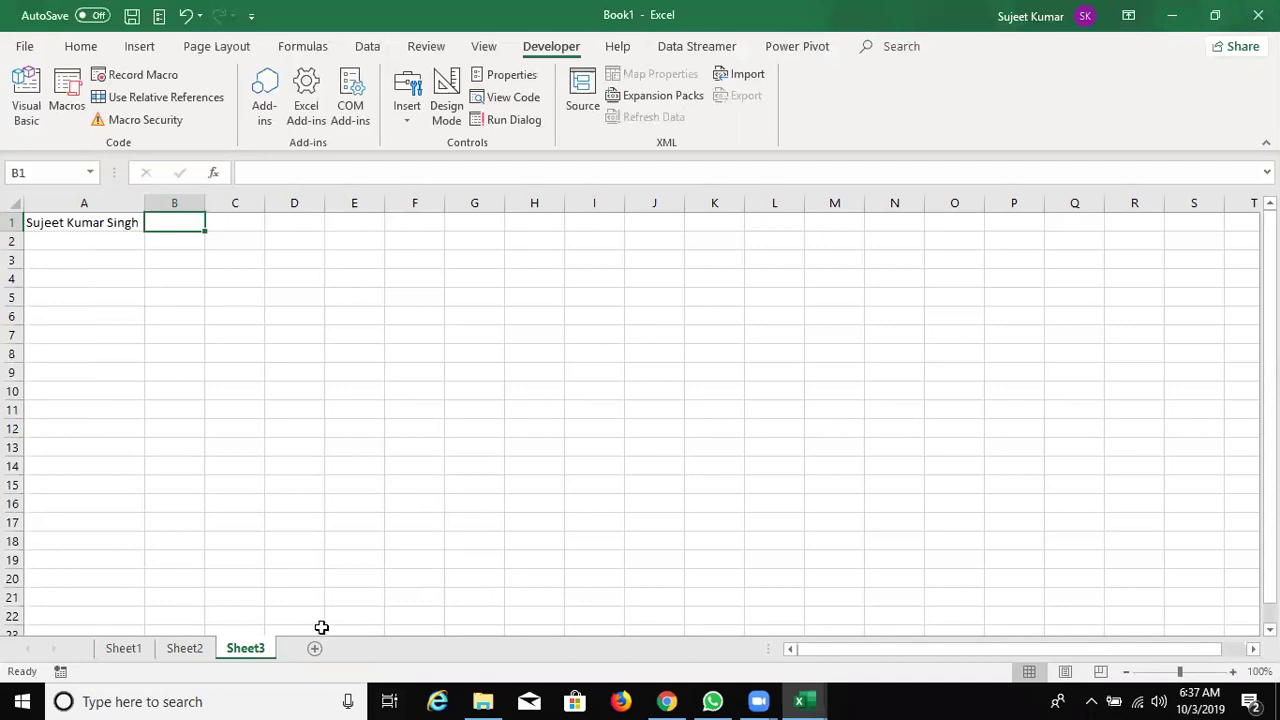
key(alt+F11)
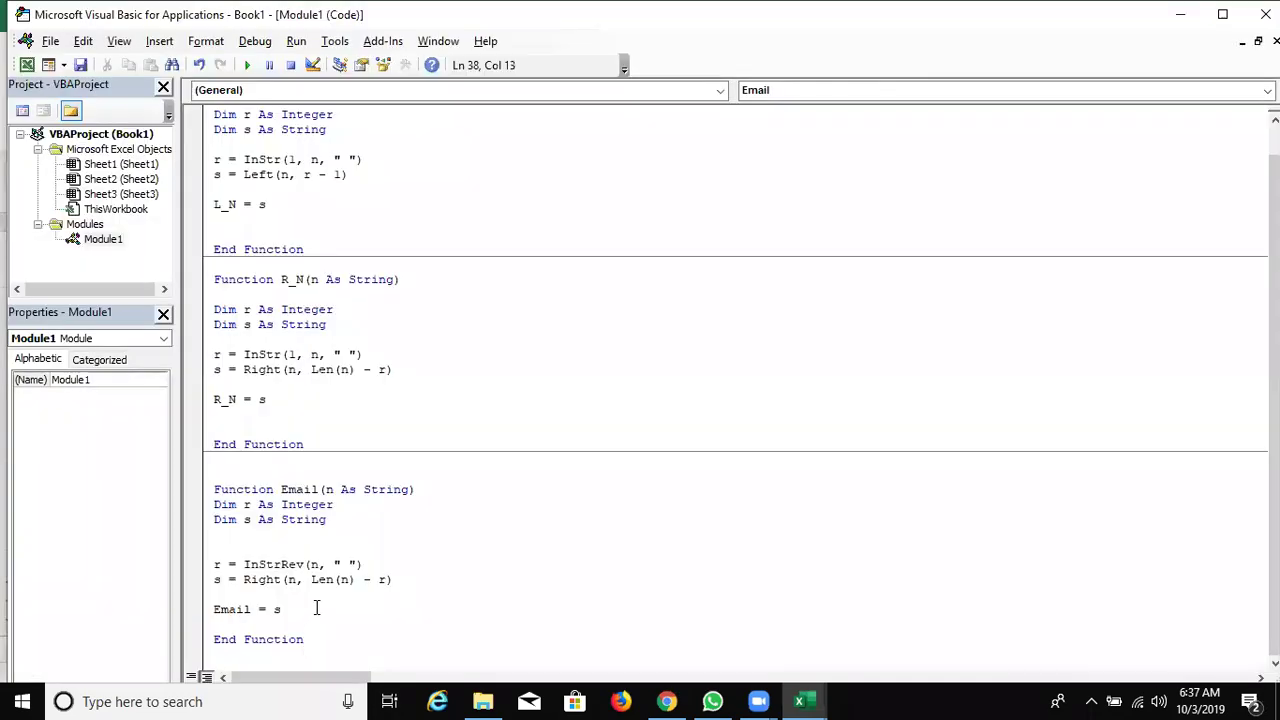
scroll(735, 380, down, 2)
key(Return)
key(BackSpace)
Write the header Function Extr(n As String, t As Integer) with an empty body
text(function )
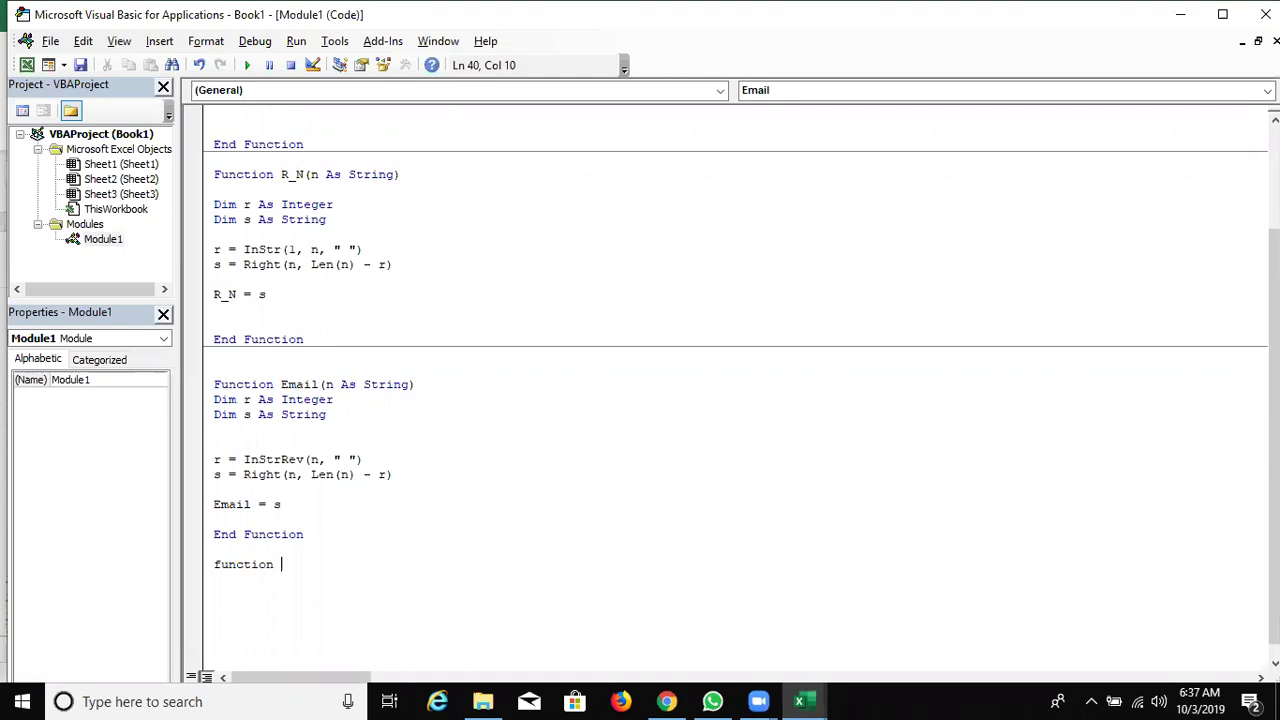
text(Extr(n as s)
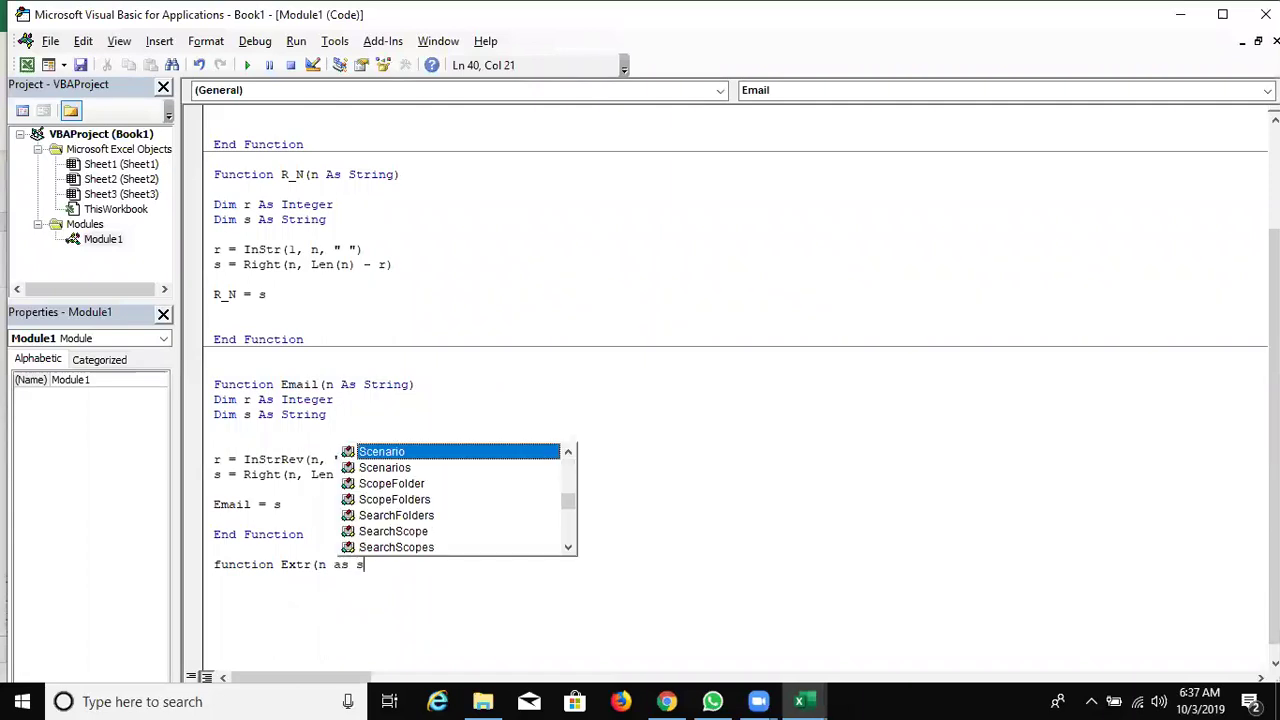
text(tr)
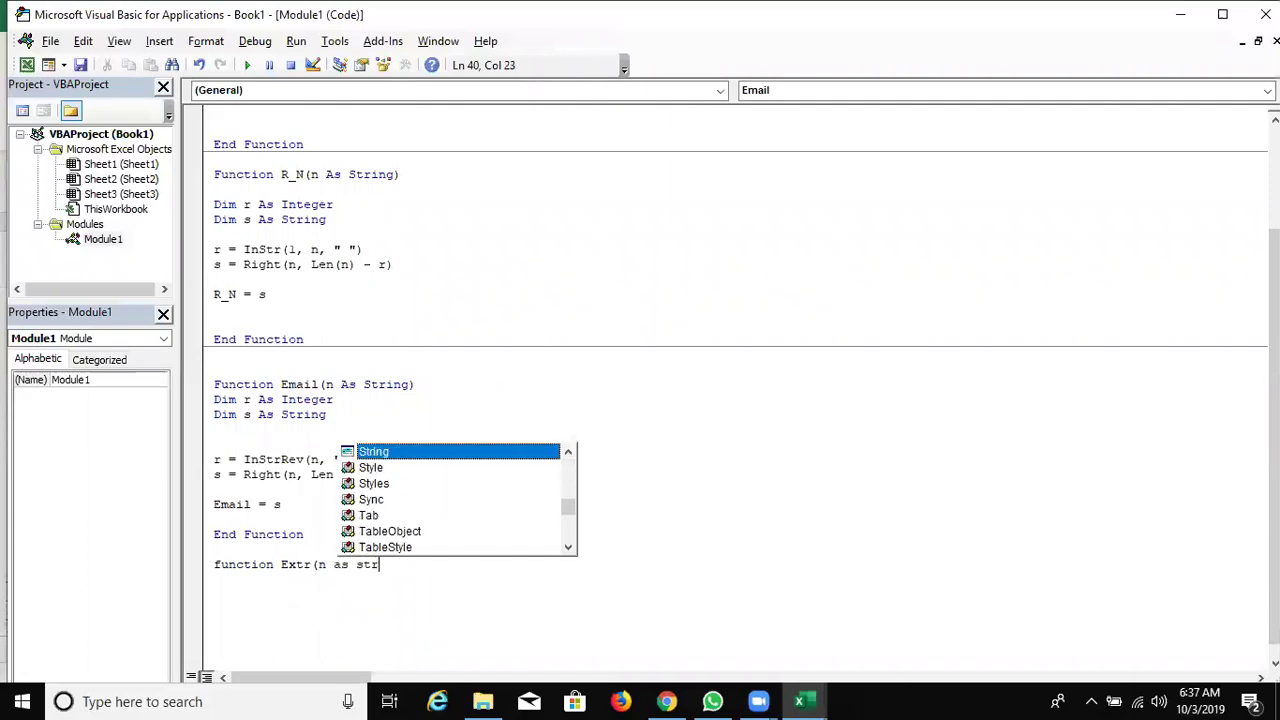
key(Tab)
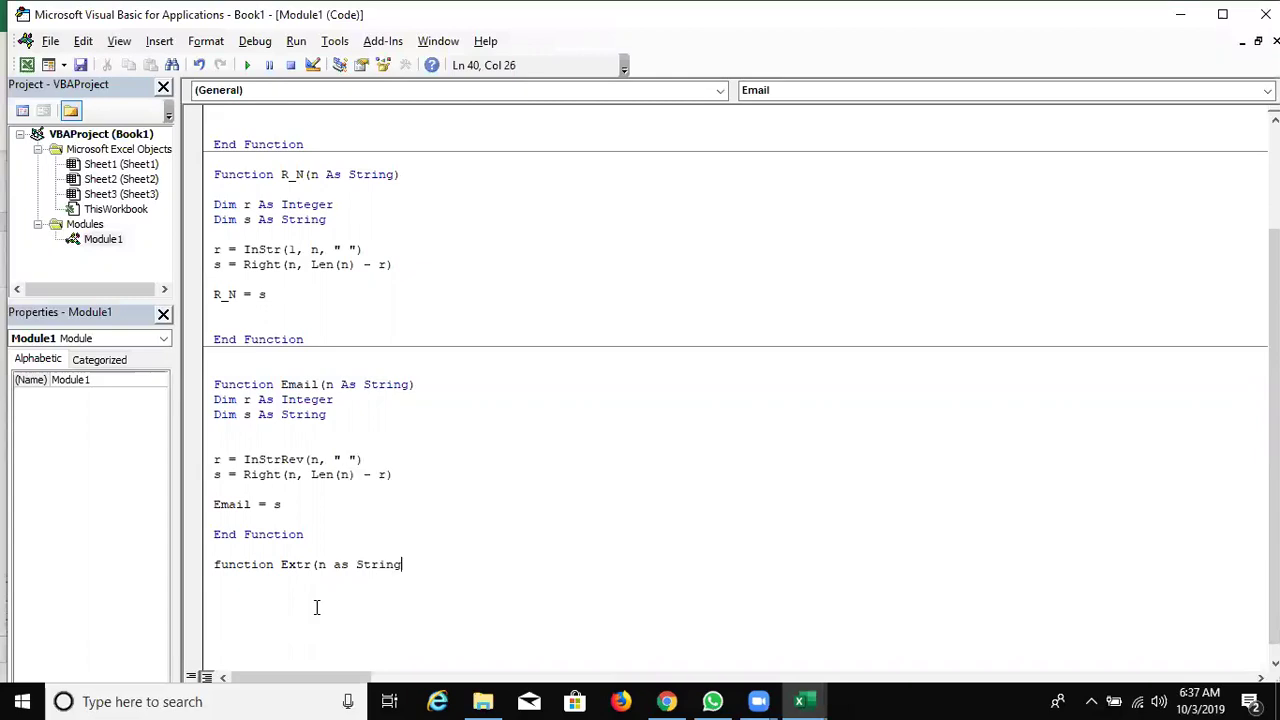
text(,)
text(tr(n as Strin)
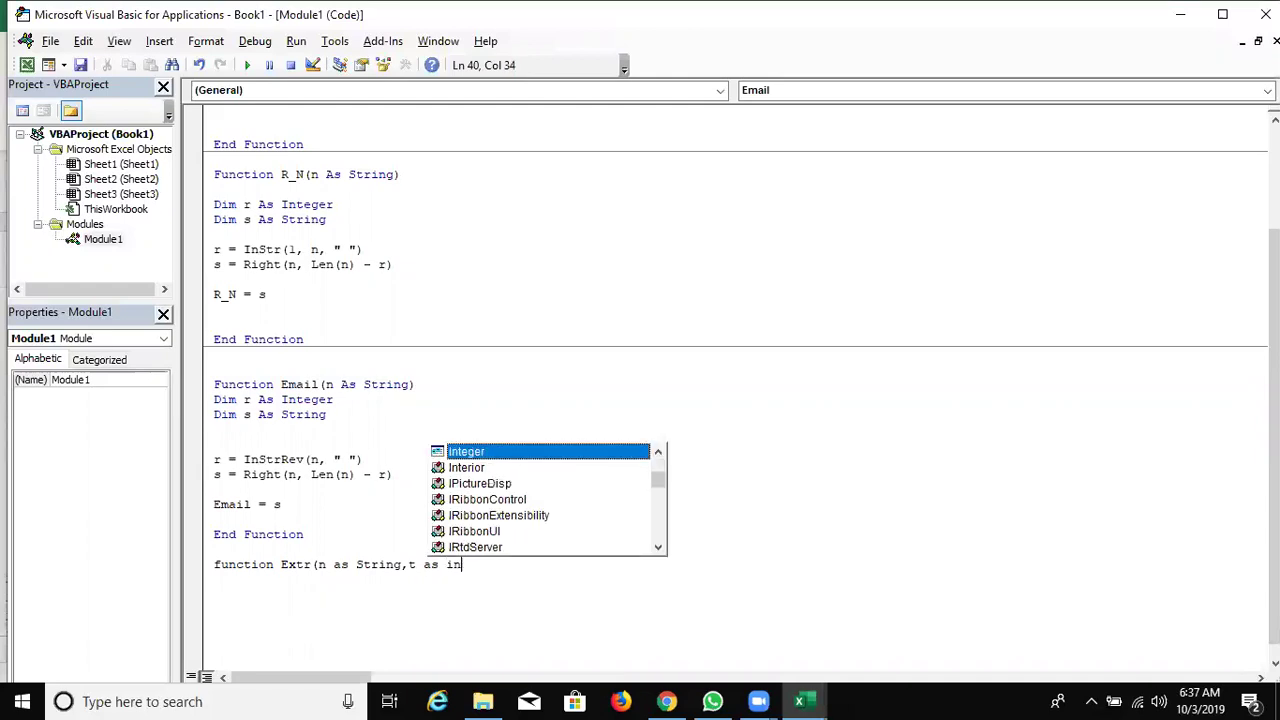
key(Tab)
text())
key(Return)
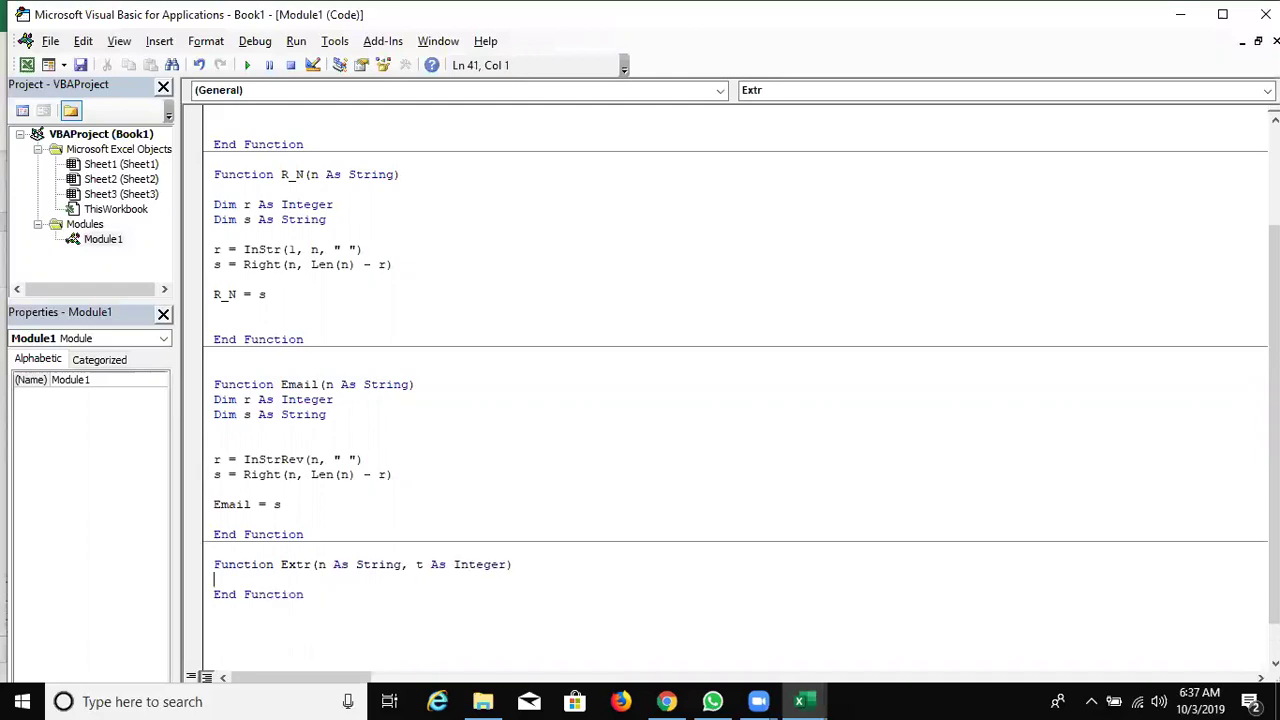
key(Return)
key(Return)
scroll(340, 614, down, 2)
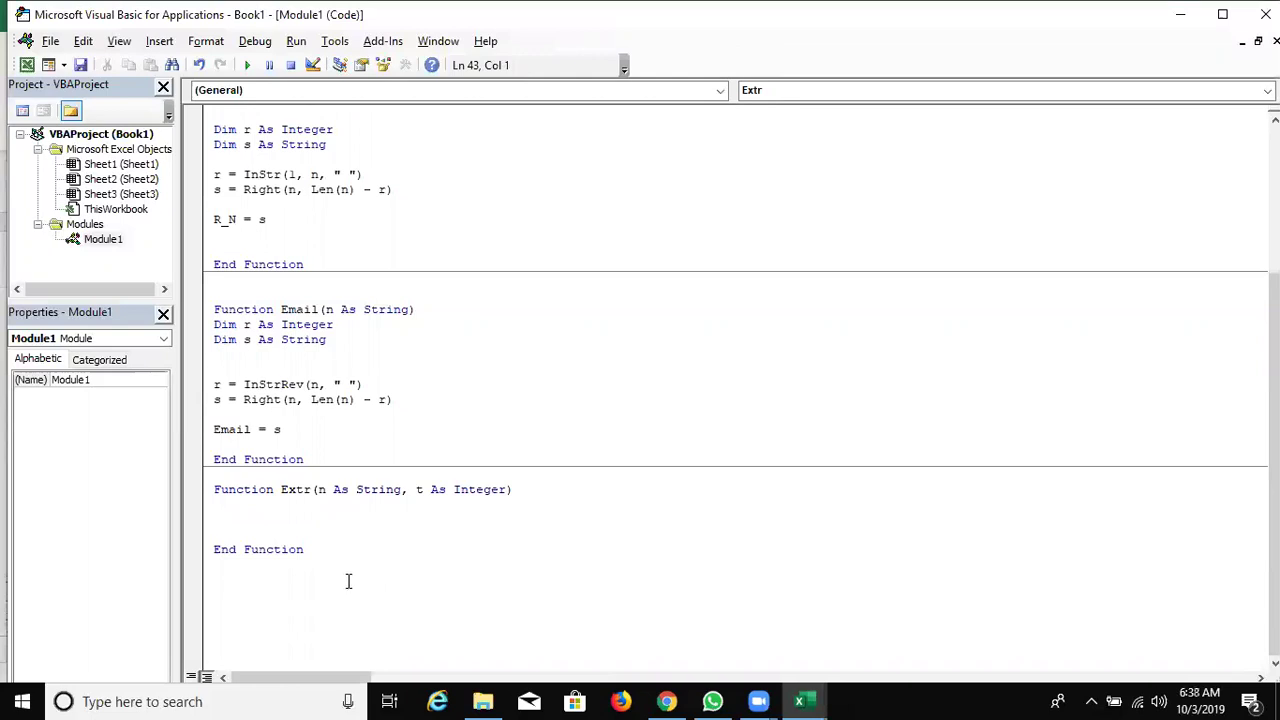
key(alt+F11)
Enter =Extr(A1,1) in B1 and =Extr(A1,2) in C1, both returning 0
text(=)
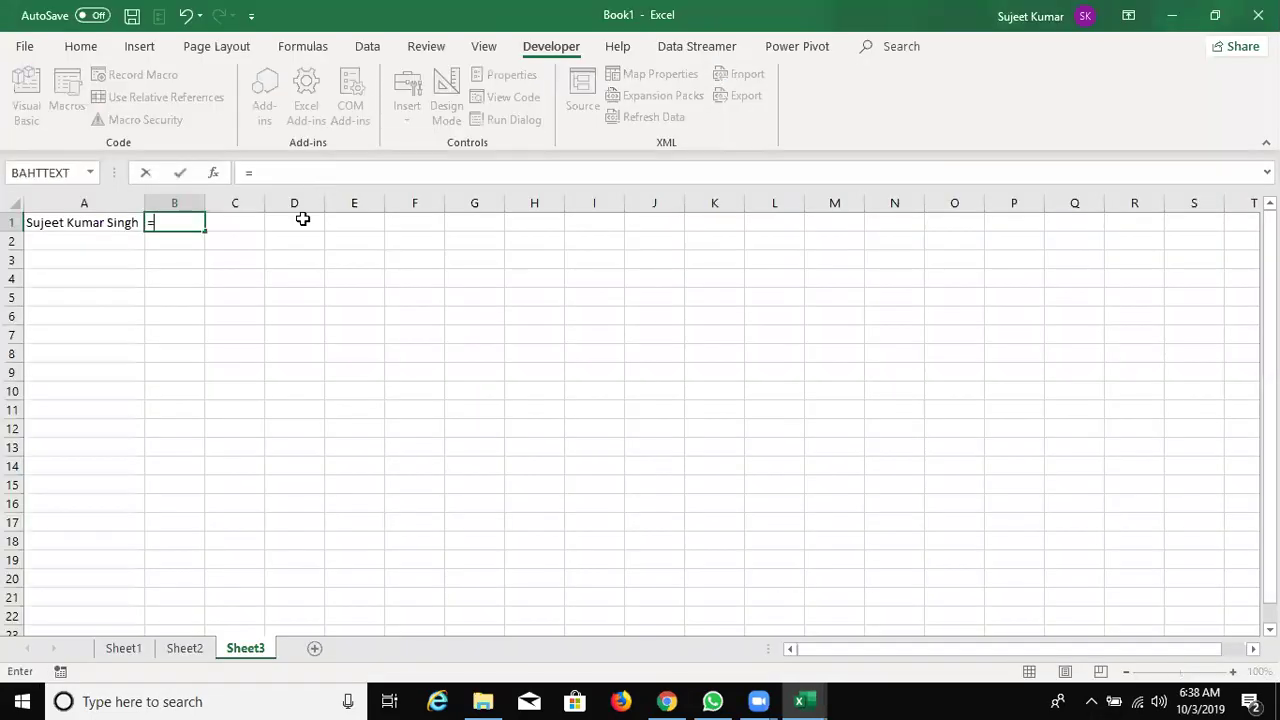
text(Extr()
key(Left)
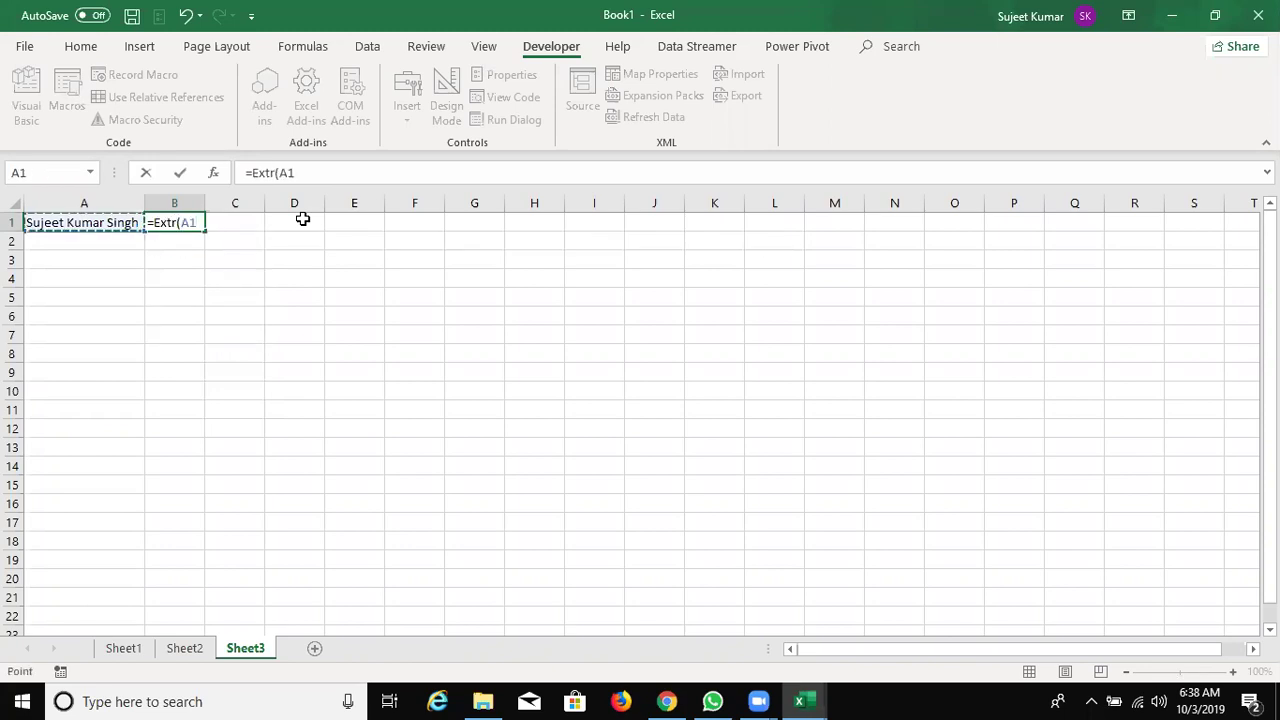
text(,1)
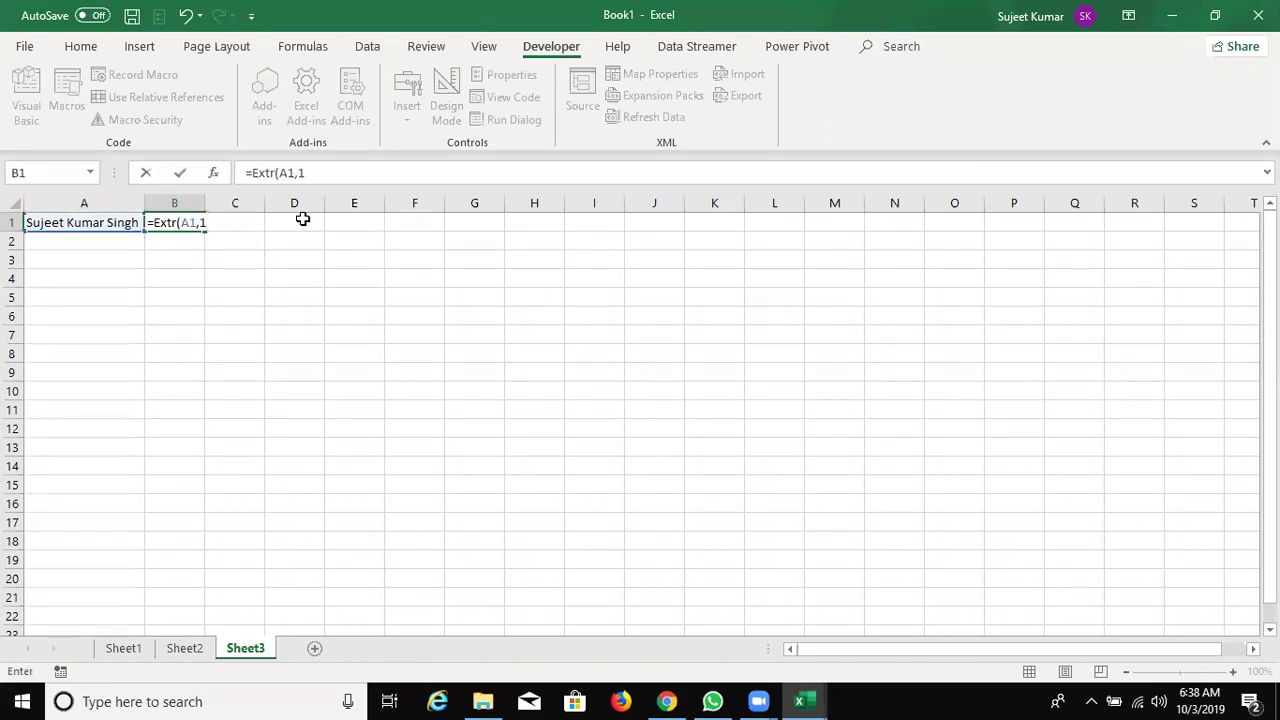
text())
key(Return)
key(Up)
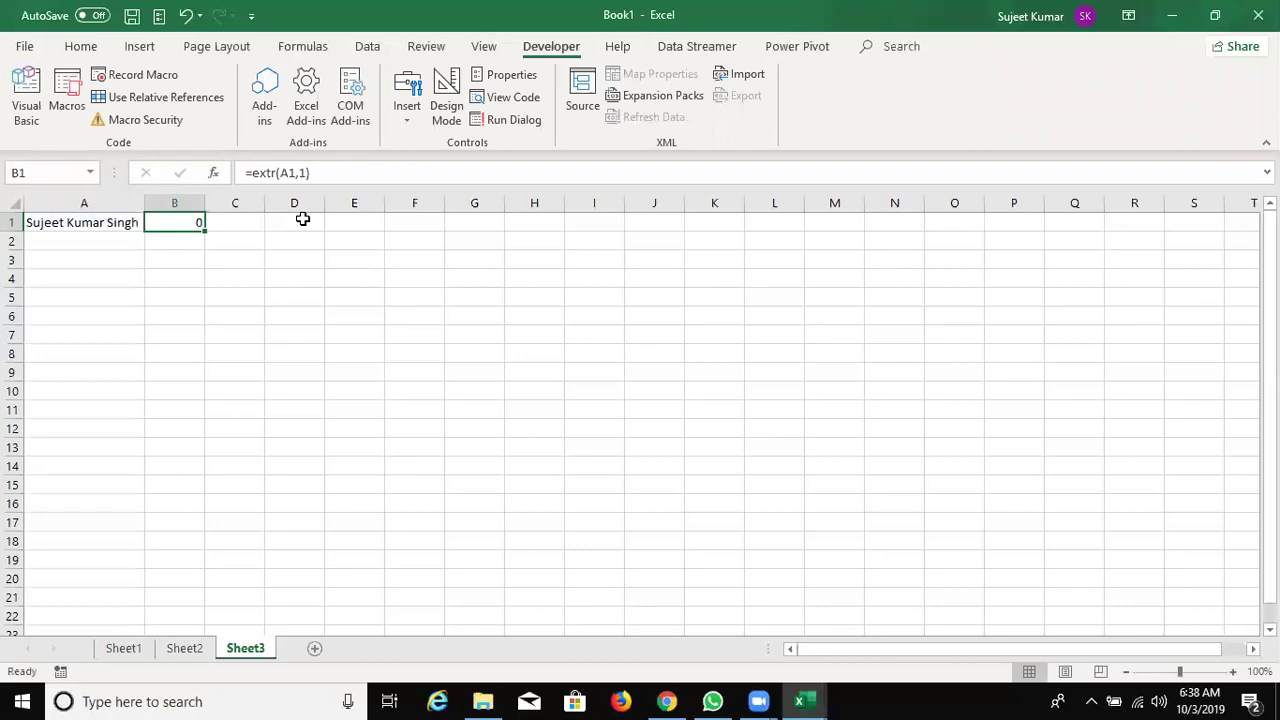
key(Right)
text(=e)
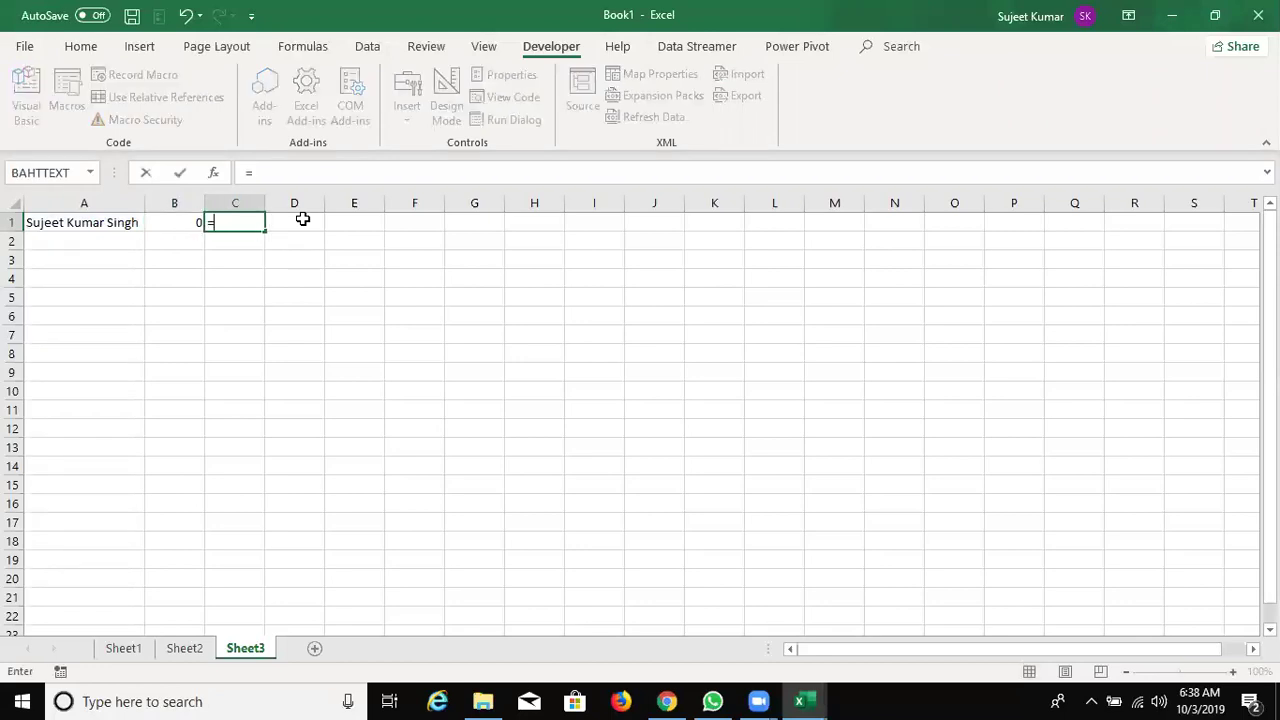
text(xt)
key(Tab)
key(Left)
key(Left)
text(,2))
key(ctrl+Return)
Cancel a formula started in D1 and put the cursor inside the Extr body in the VBA editor
click(303, 219)
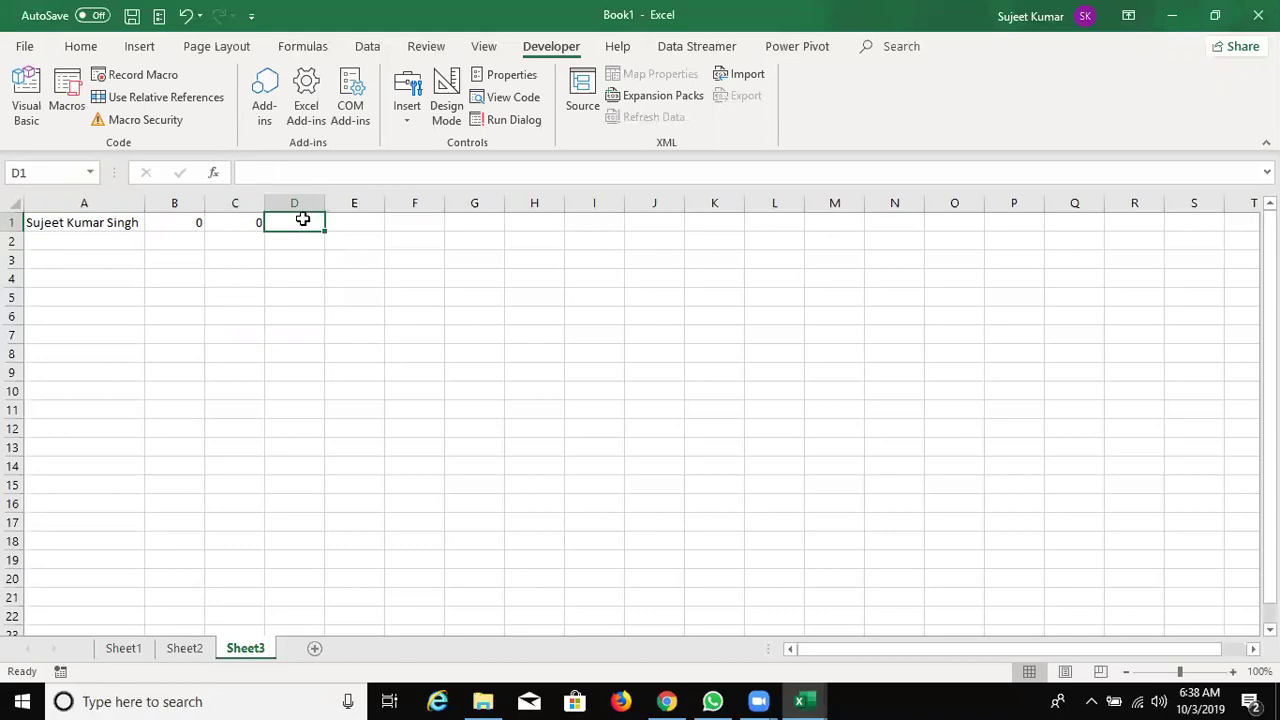
text(=ex)
key(Escape)
key(alt+F11)
click(254, 504)
scroll(310, 527, up, 1)
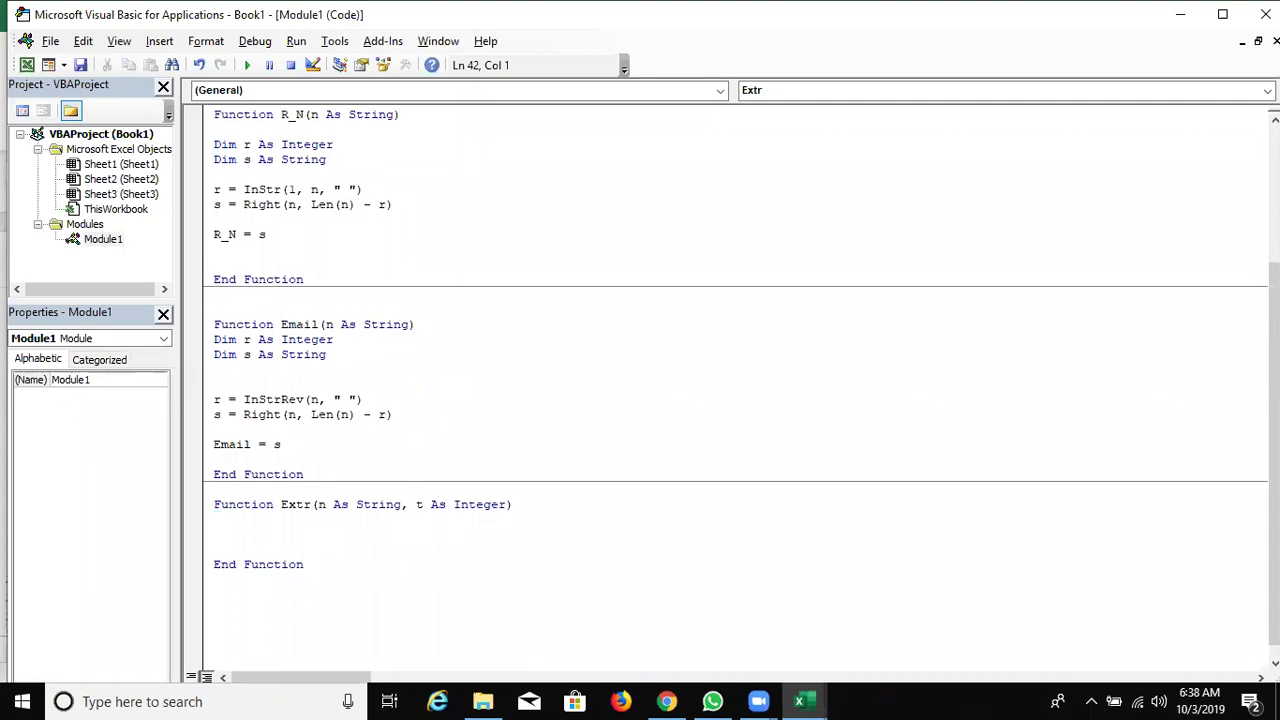
Declare Dim s As String in Extr, replacing the Dim r As Integer line
text(dim r as in)
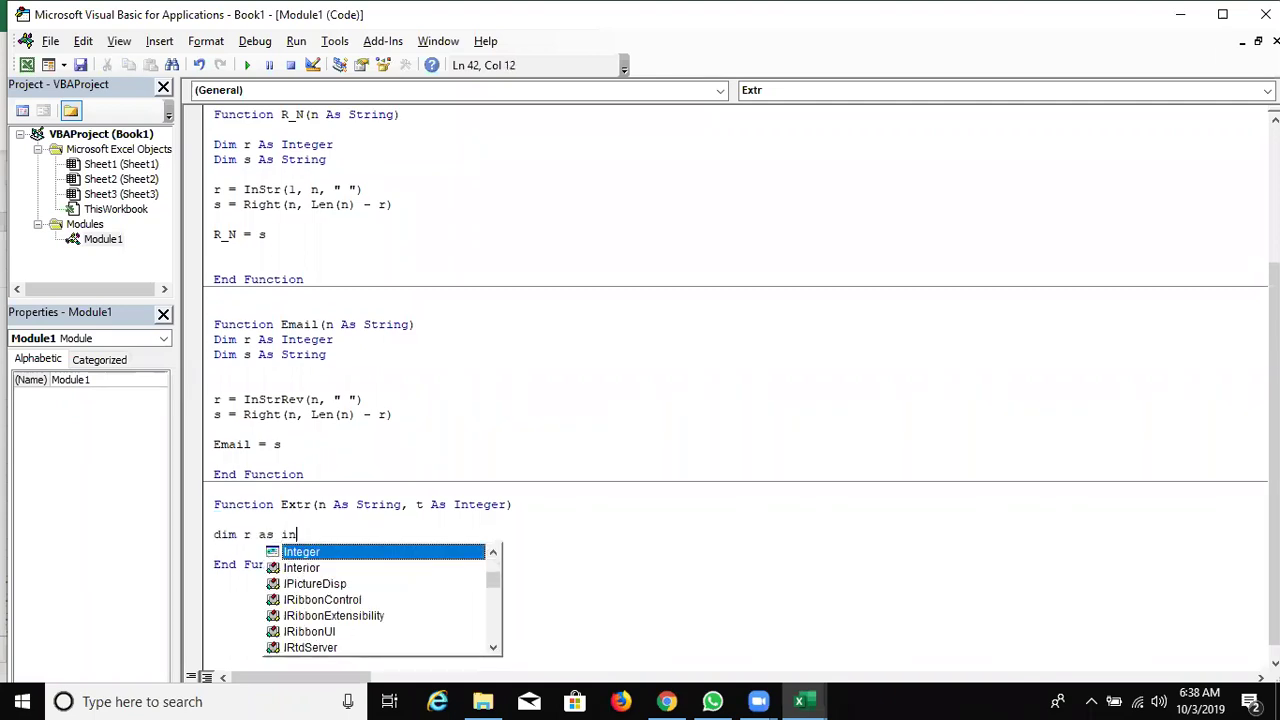
key(Tab)
key(Return)
key(Return)
scroll(327, 532, down, 1)
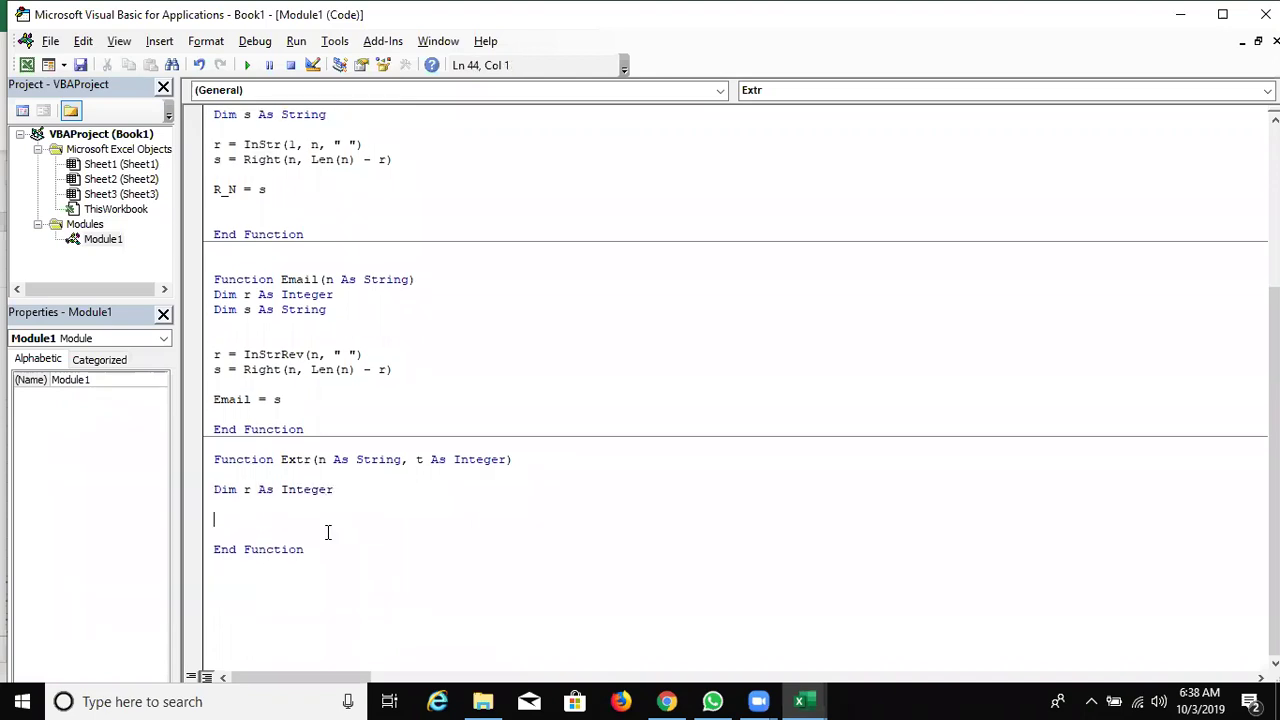
key(Up)
key(shift+End)
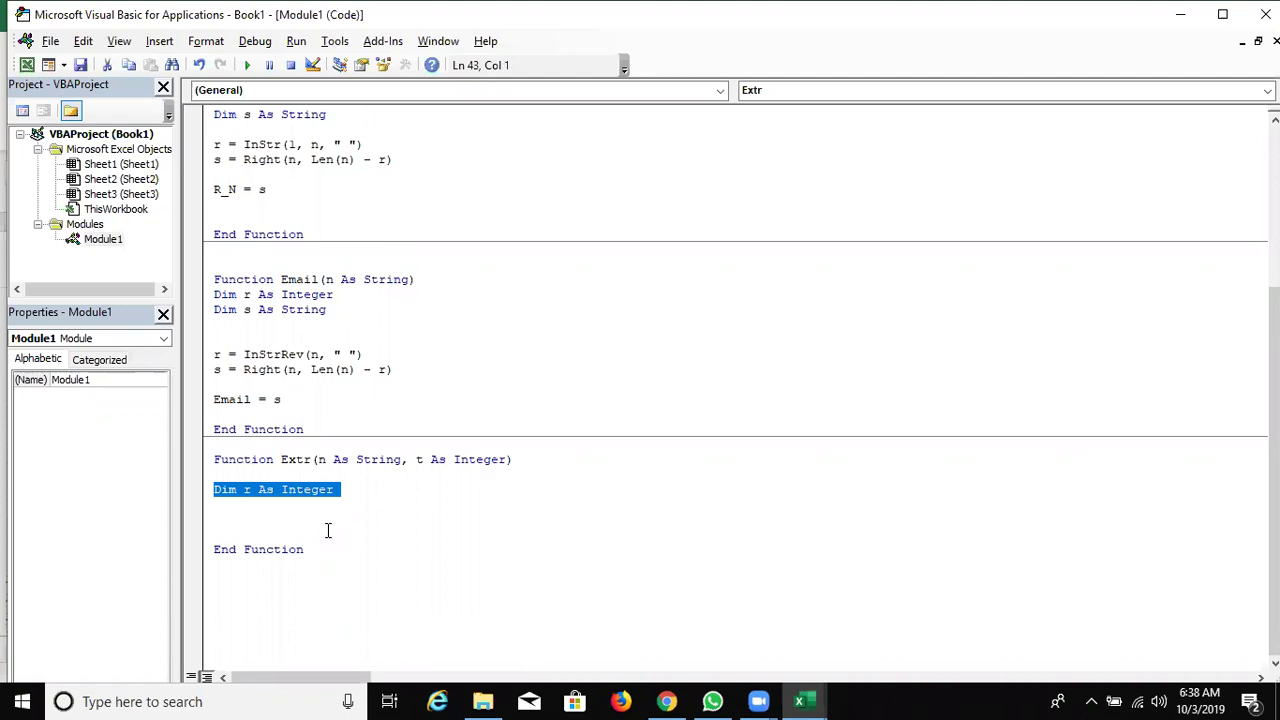
key(BackSpace)
key(BackSpace)
text(dim s as )
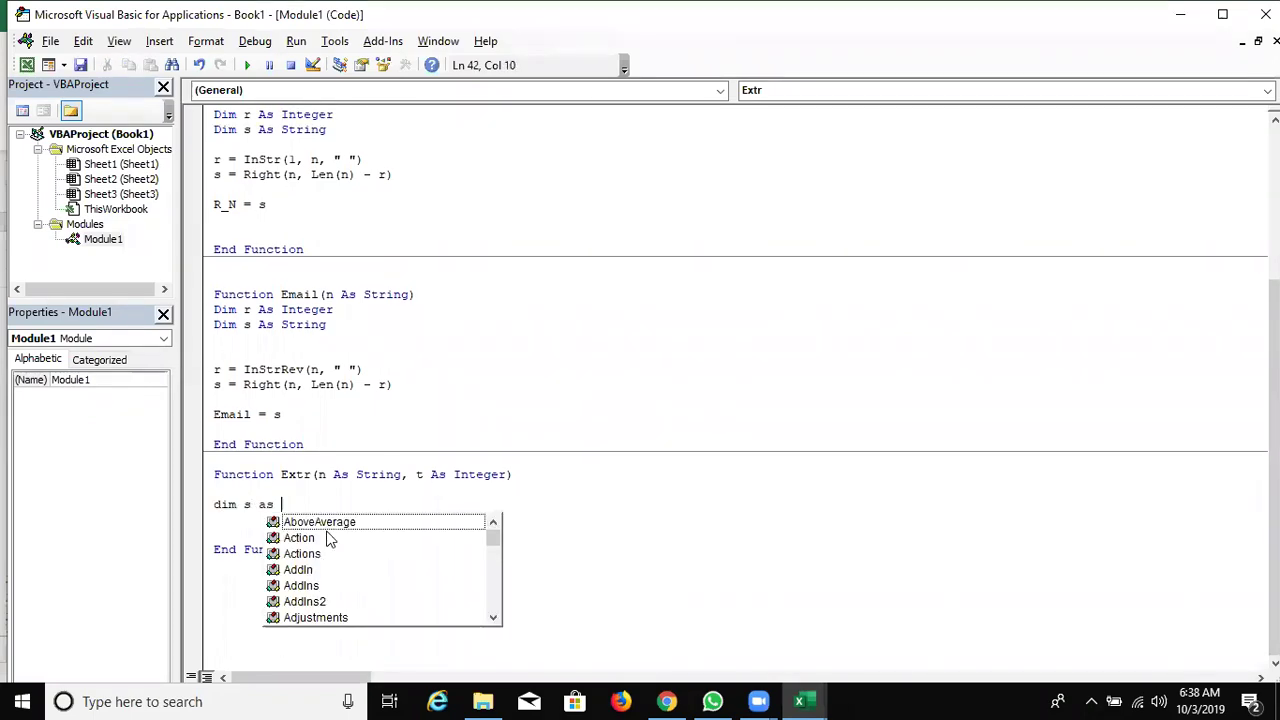
text(tr)
key(BackSpace)
key(BackSpace)
text(str)
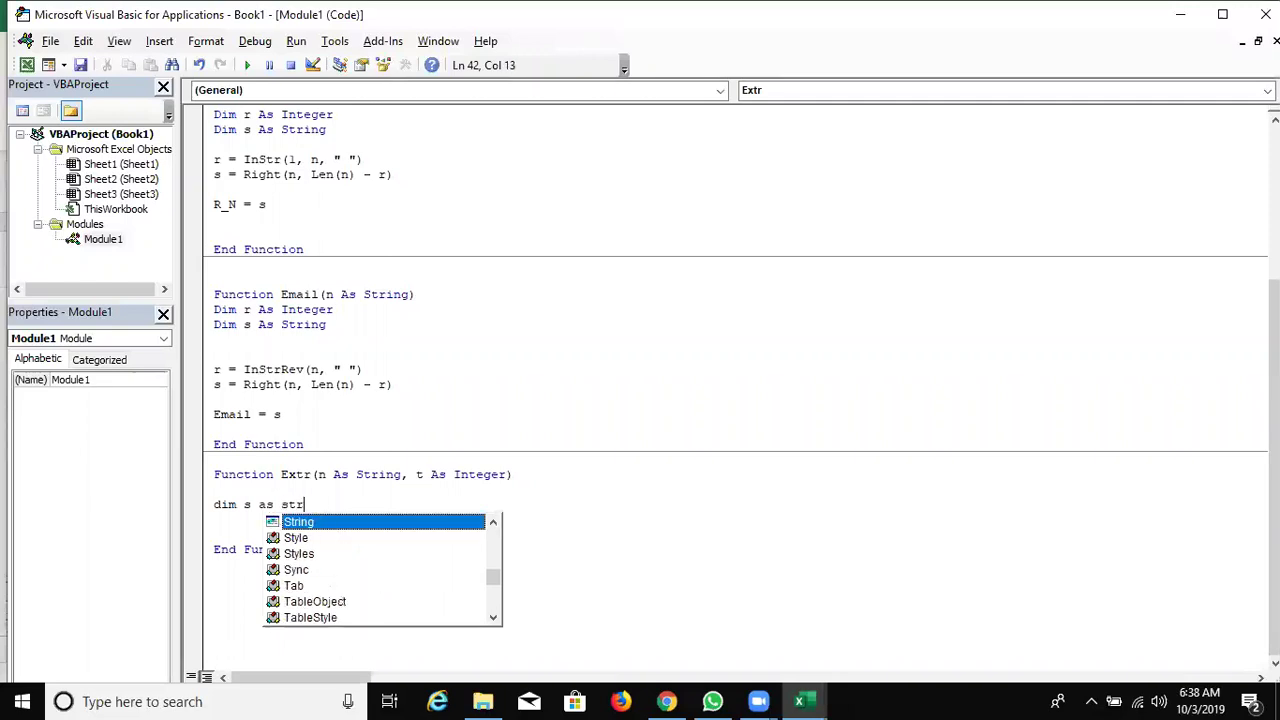
key(Tab)
key(Return)
key(Return)
text(s)
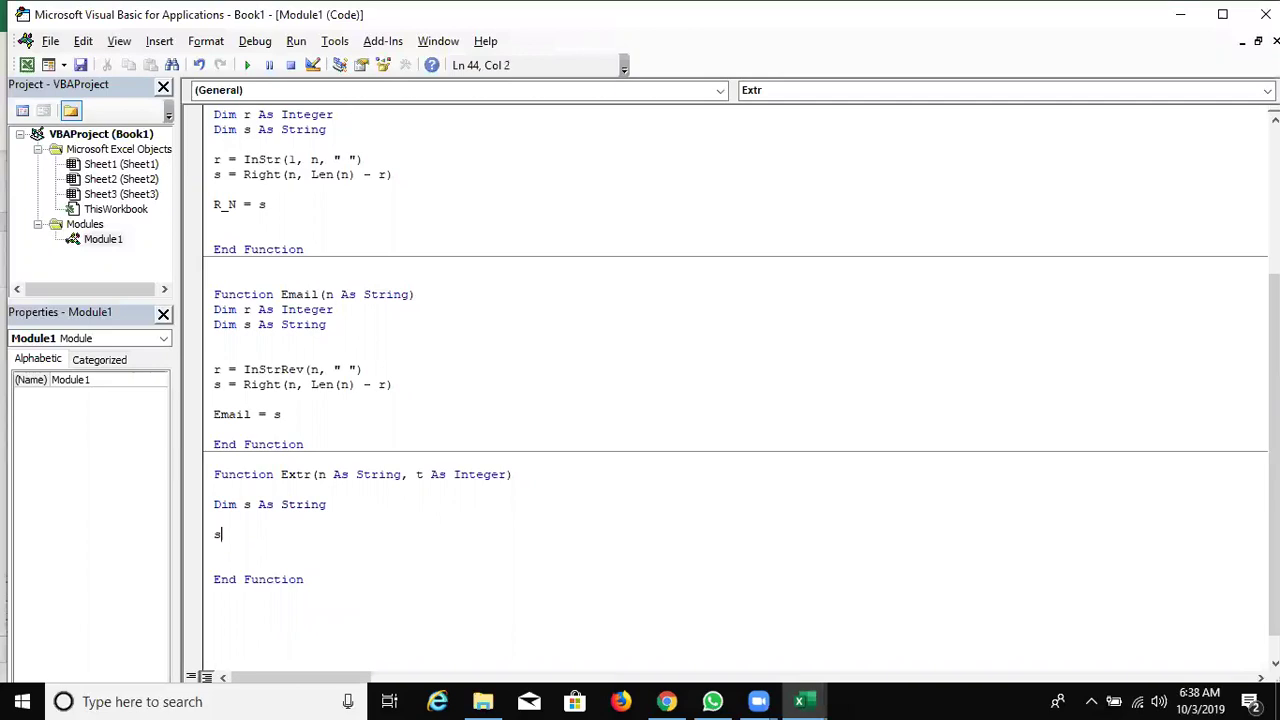
key(BackSpace)
key(Return)
scroll(342, 535, down, 1)
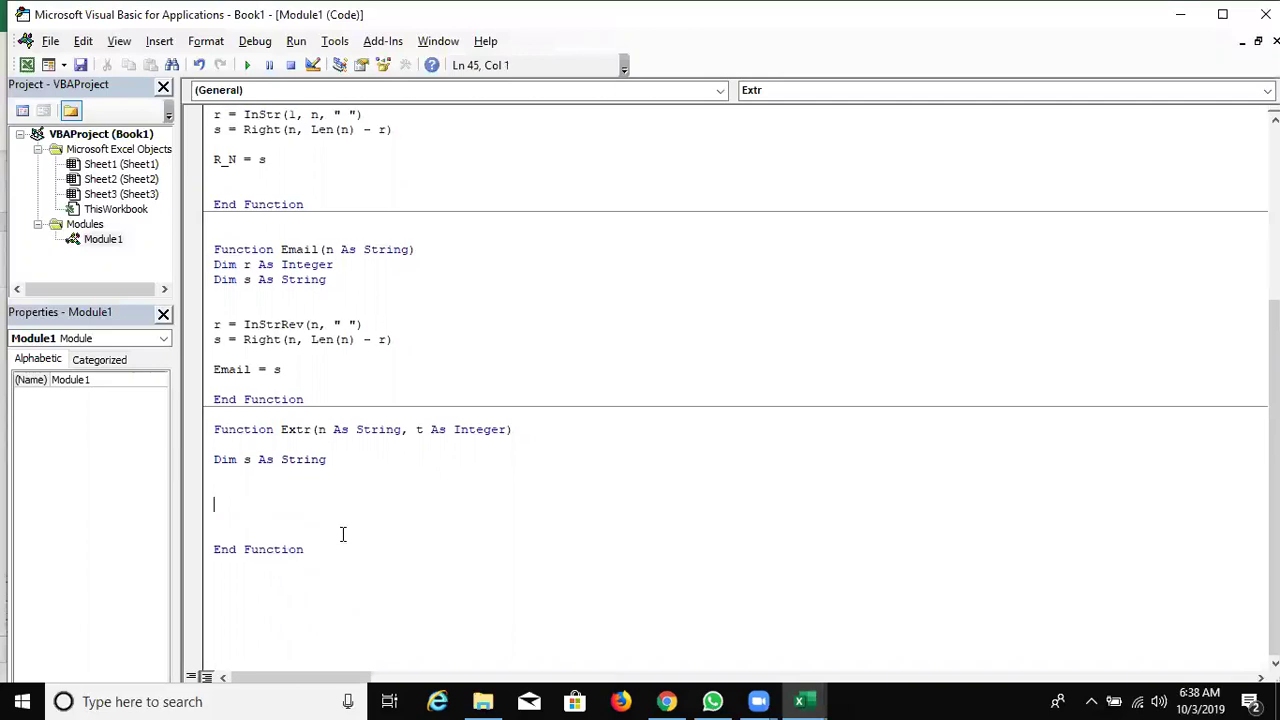
Add If t = 1 Then s = Left(n, InStr(1, n, " ") - 1) End If for the first name
text(if )
text(t=1then)
key(Return)
text(s=left()
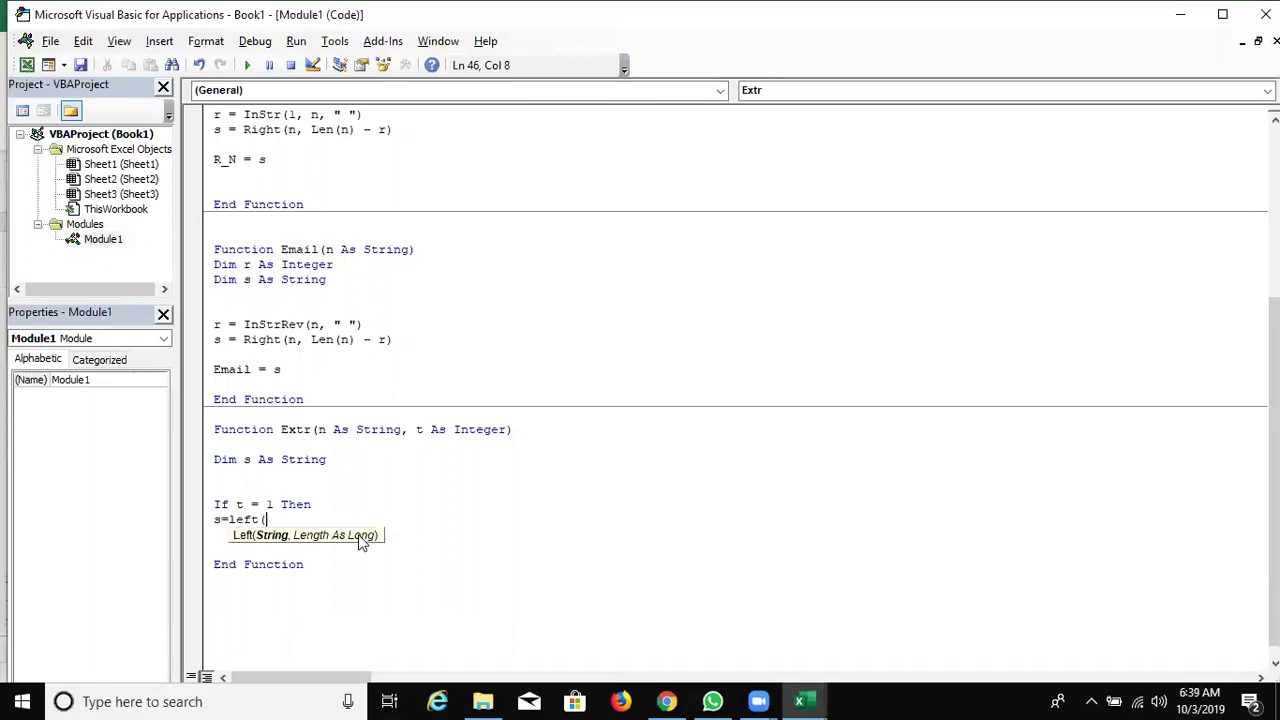
text(n,)
text(instr)
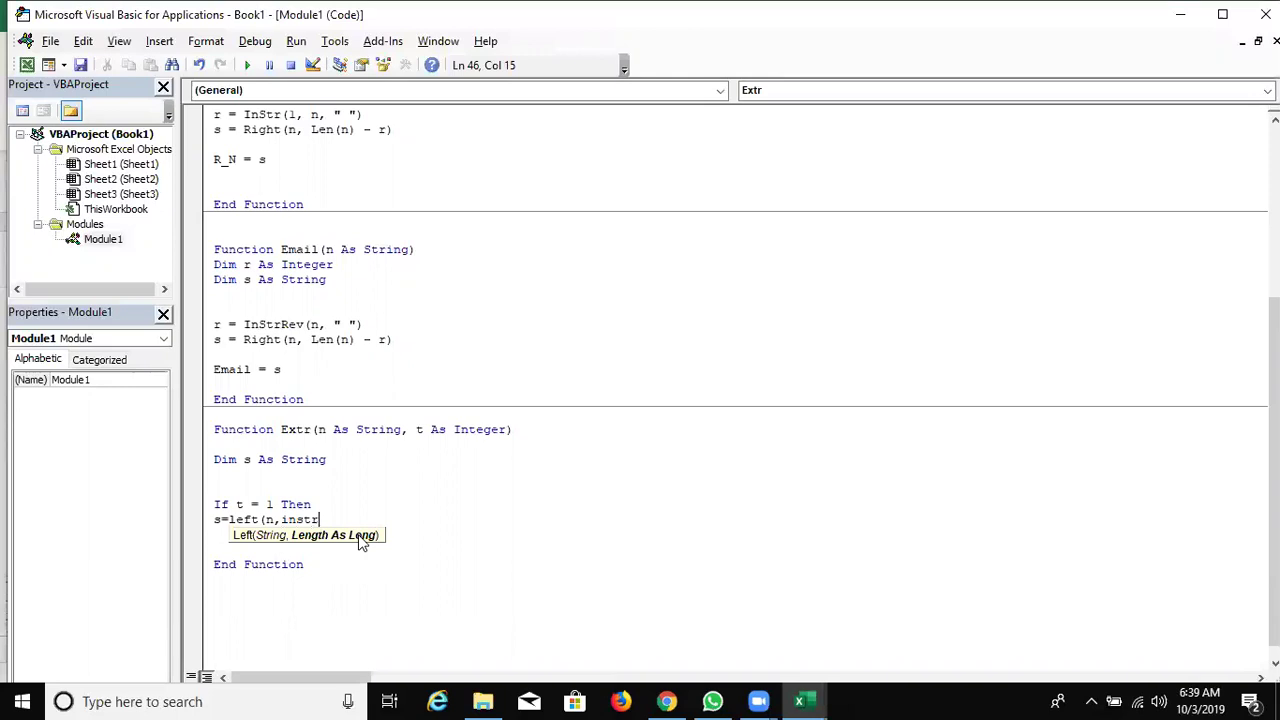
text((1,n," ")
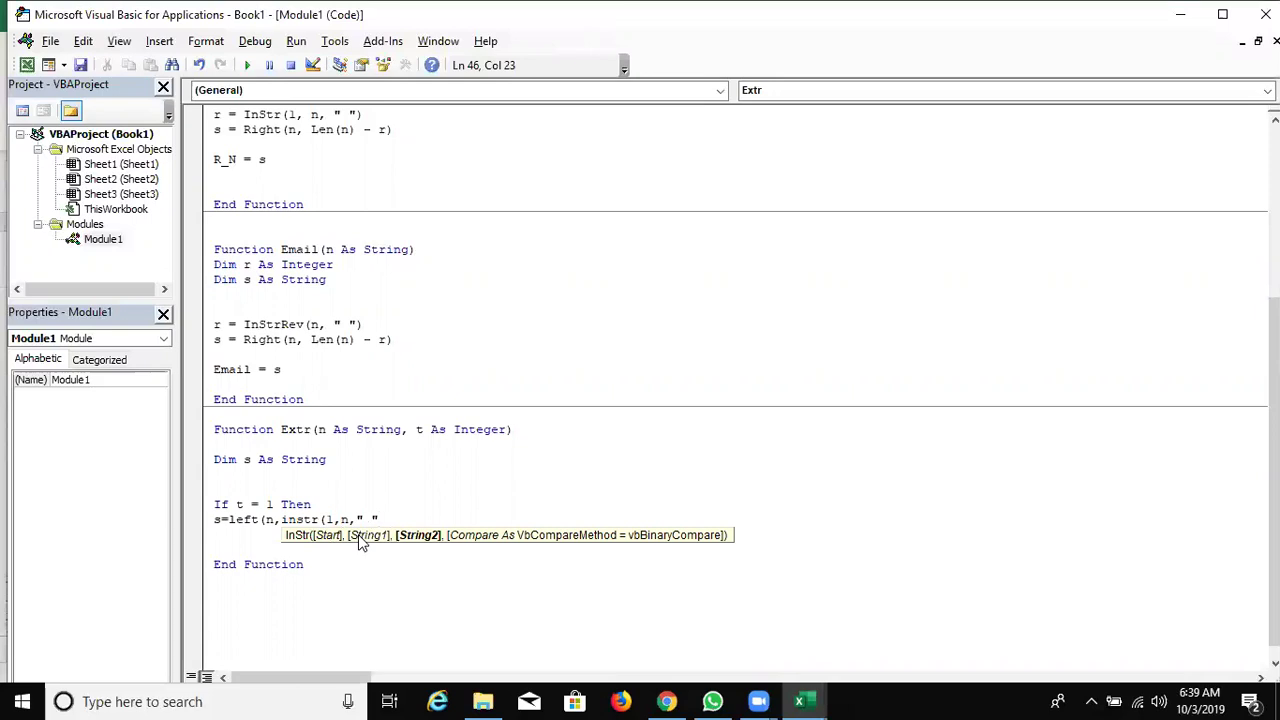
text())
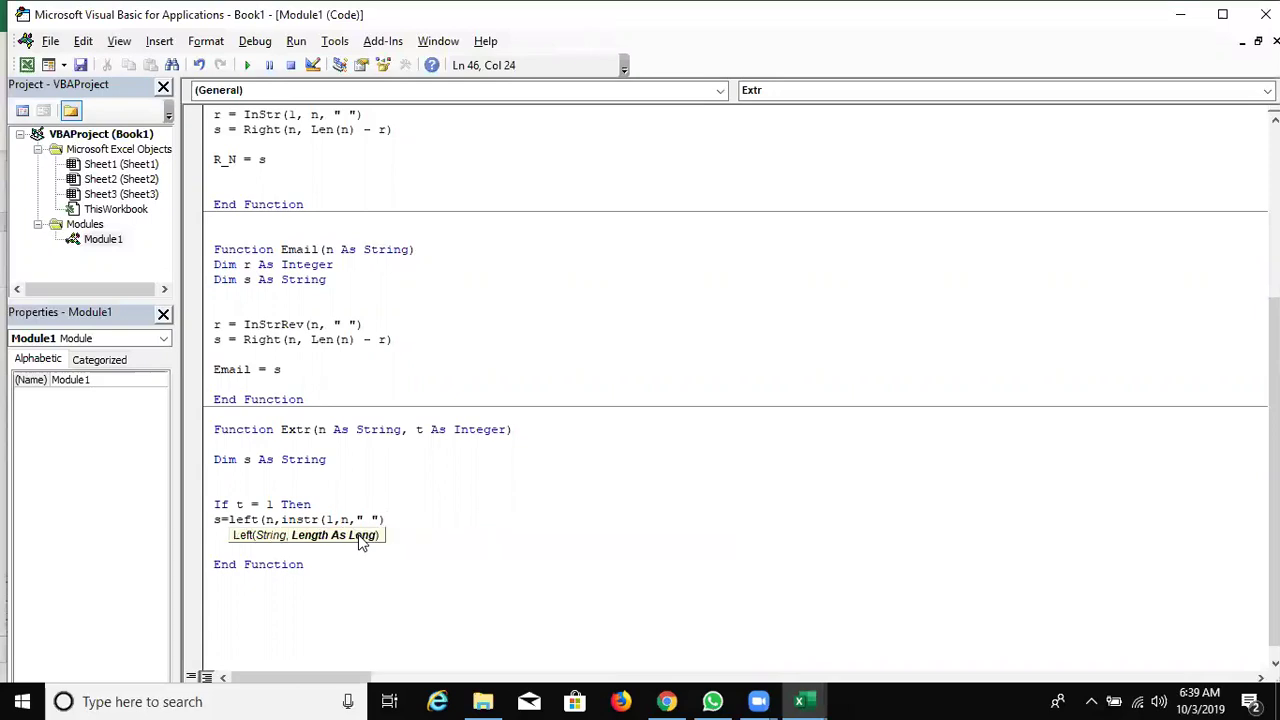
text(-)
text(1)
text())
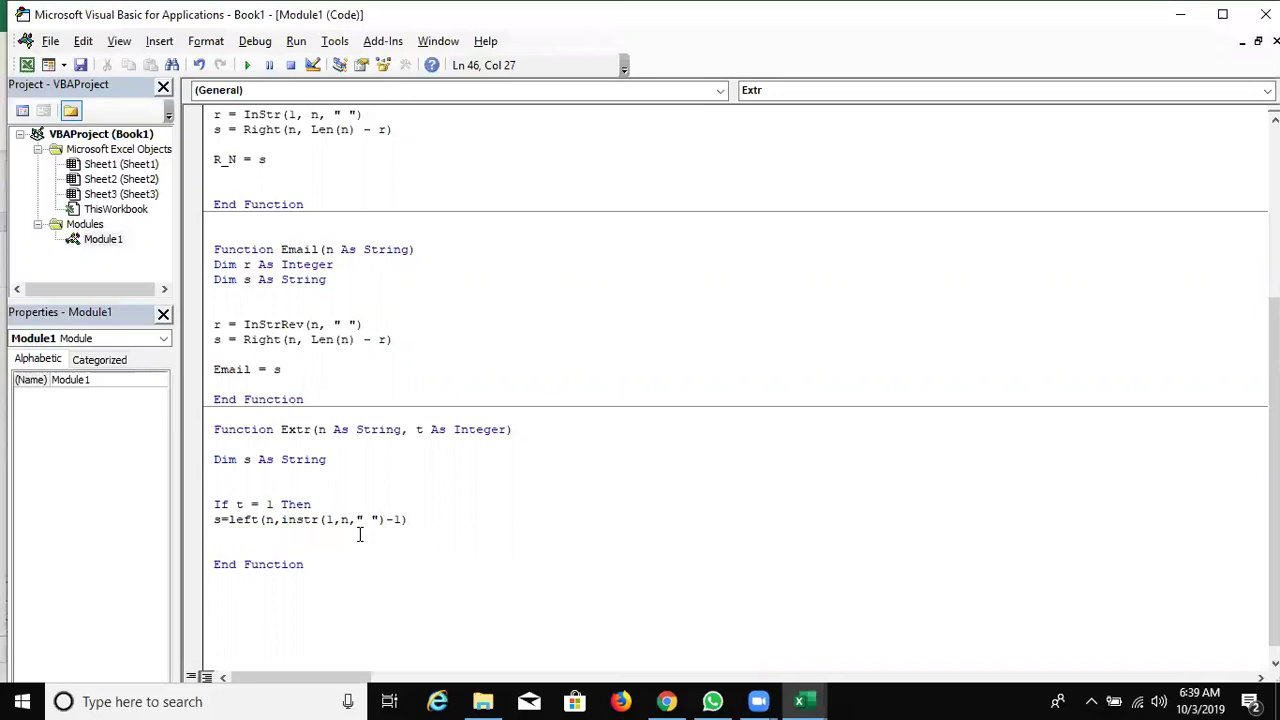
key(Return)
text(end )
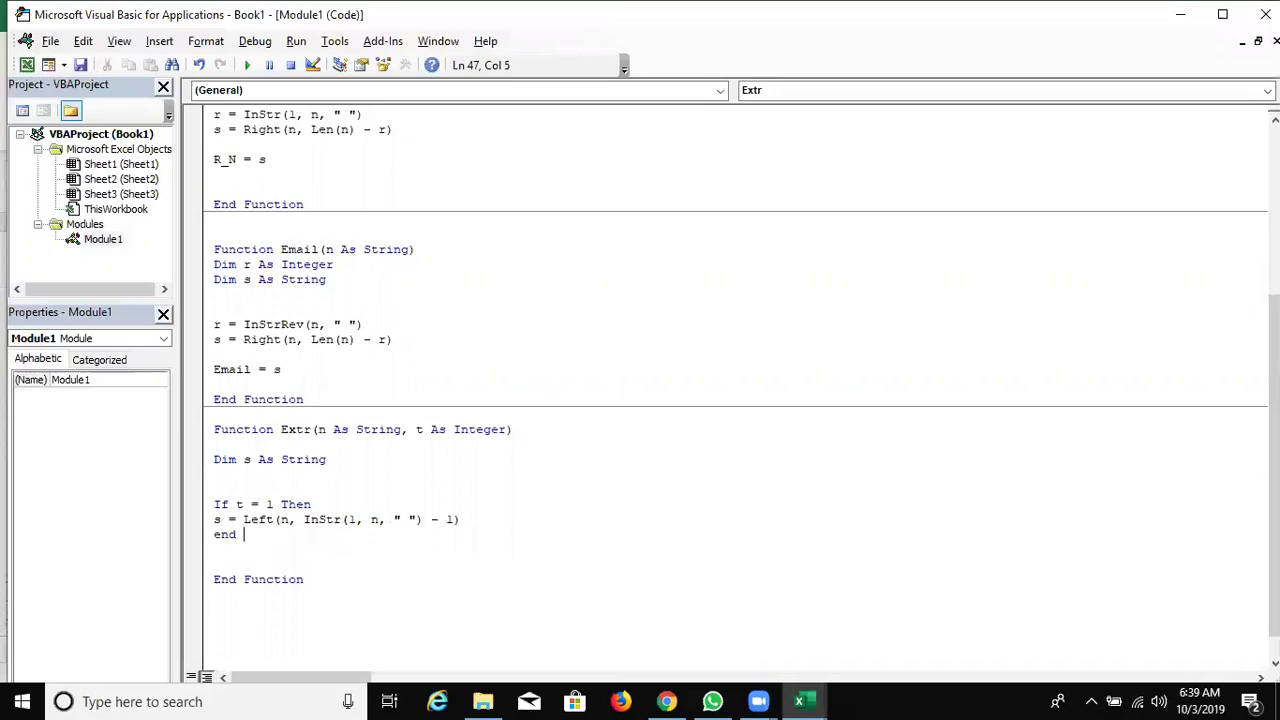
text(if')
key(BackSpace)
key(Return)
scroll(375, 520, down, 1)
key(Return)
key(Return)
key(Up)
key(Up)
key(Up)
key(Up)
key(Up)
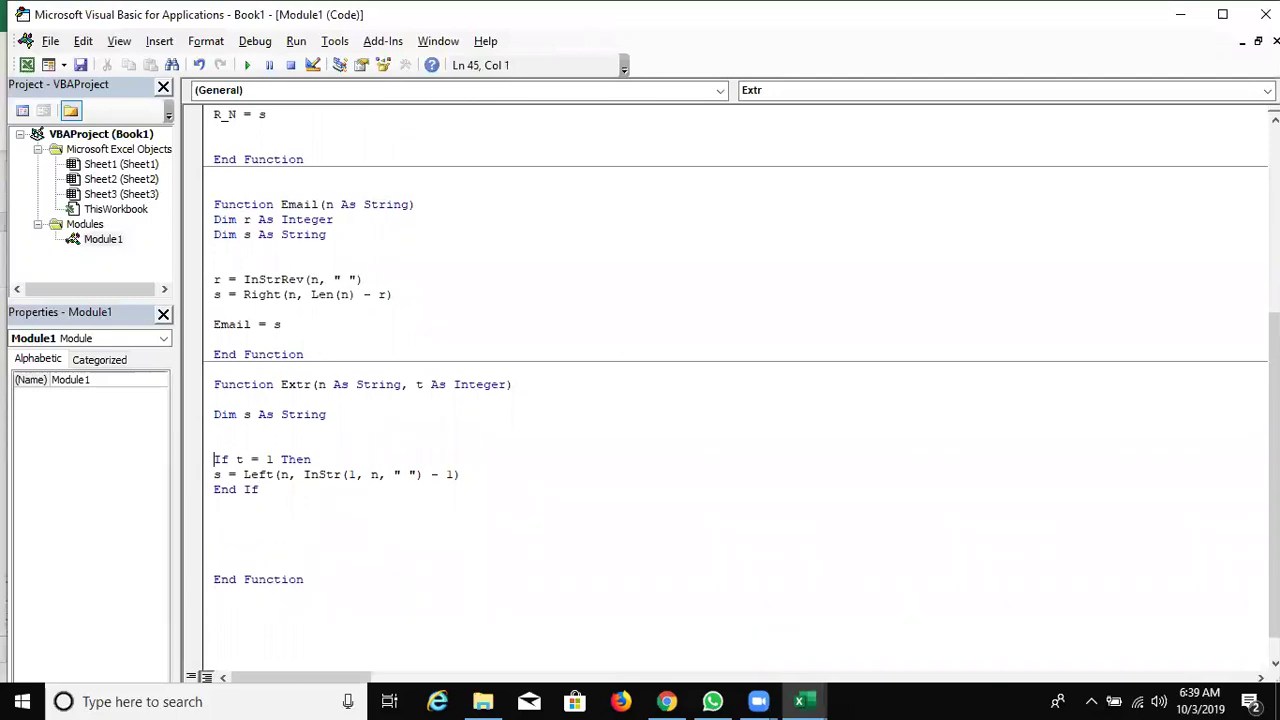
key(shift+Down)
key(shift+Down)
key(shift+Down)
key(Down)
key(Down)
key(Up)
Start the t = 2 branch: If t = 2 Then s = Mid(n, InStr(1, n, " ") + 1, InStrRev(" ", n) -
text(ift)
text(=2 then)
key(Return)
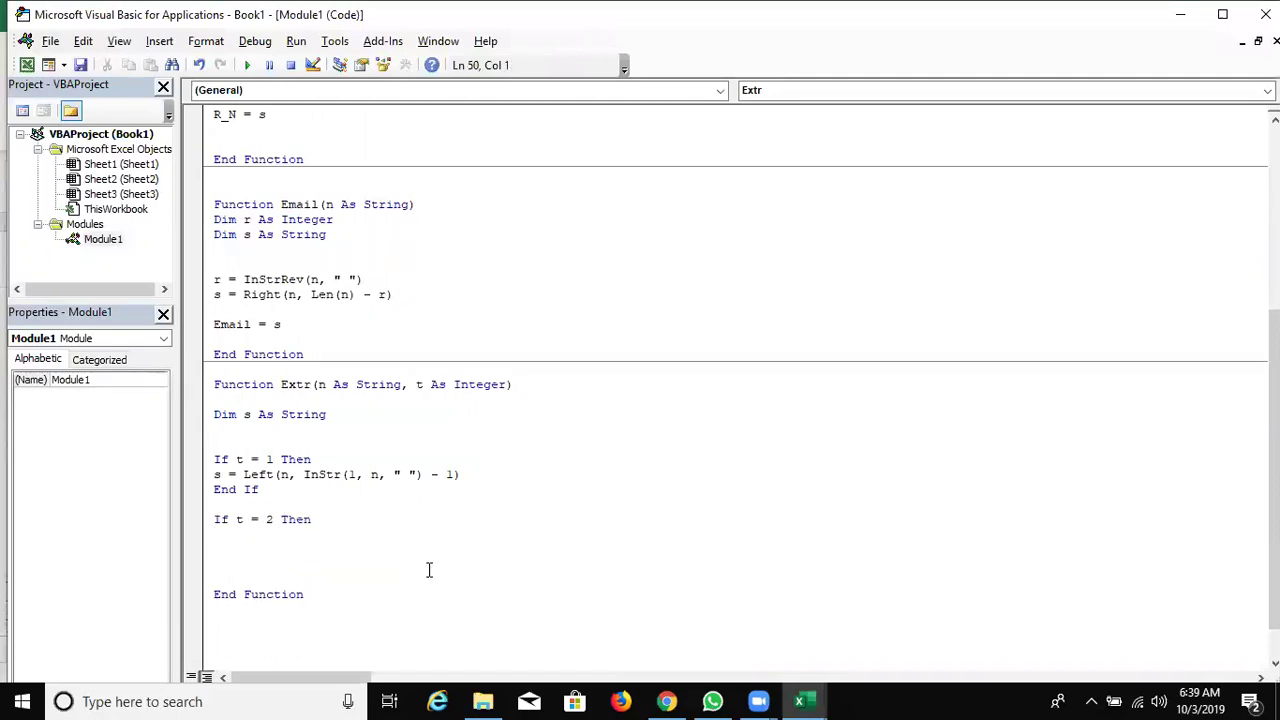
scroll(428, 566, down, 1)
text(s=)
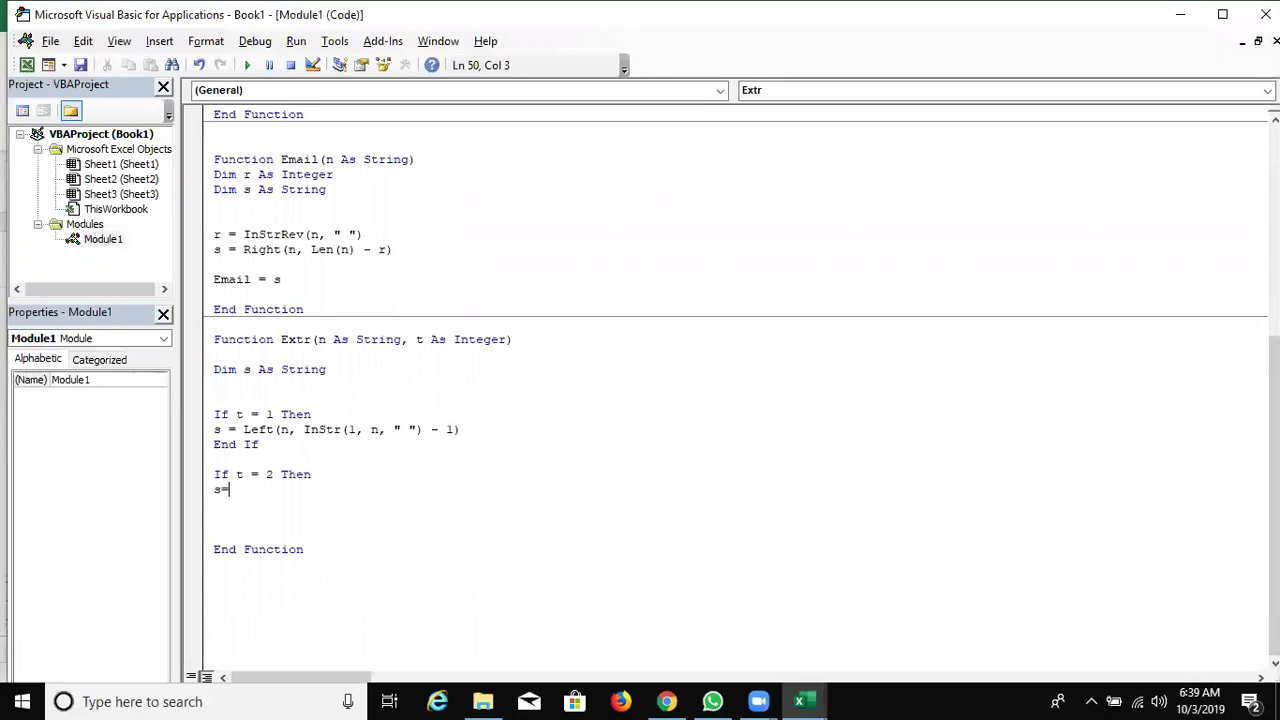
text(mid)
text((n,)
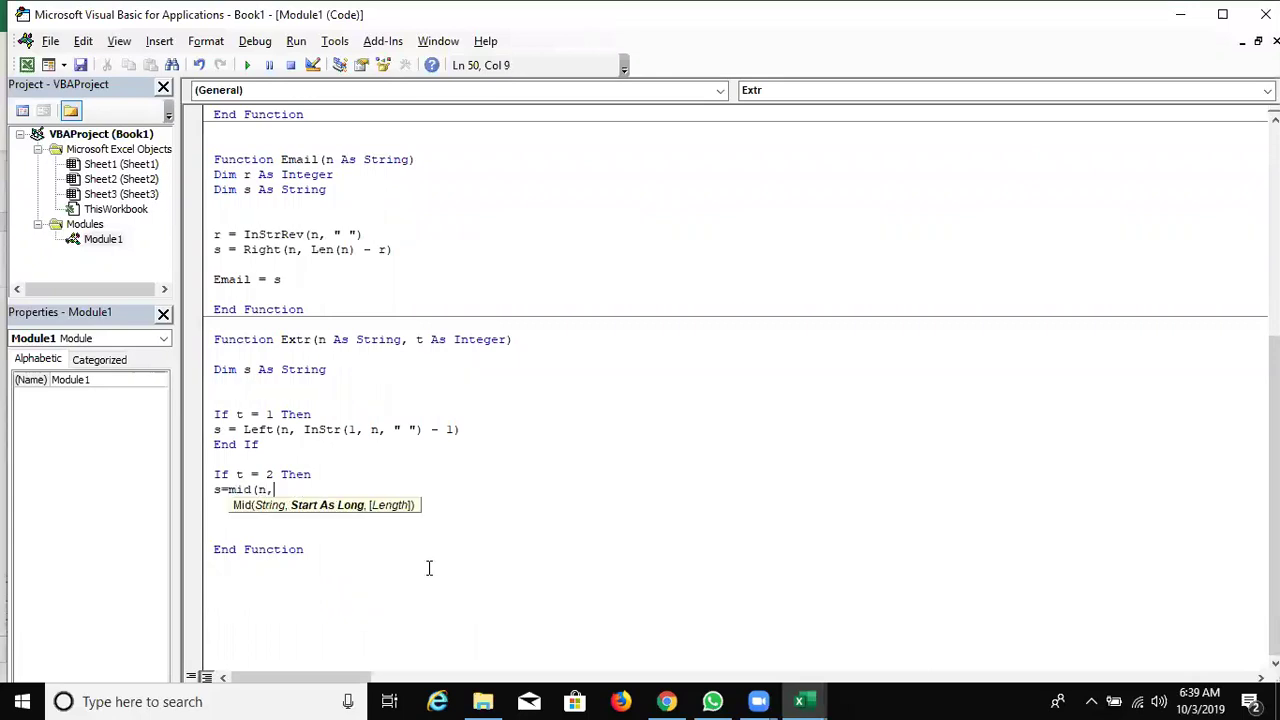
text(unstr)
key(BackSpace)
key(BackSpace)
key(BackSpace)
key(BackSpace)
key(BackSpace)
text(in)
text(str)
text(()
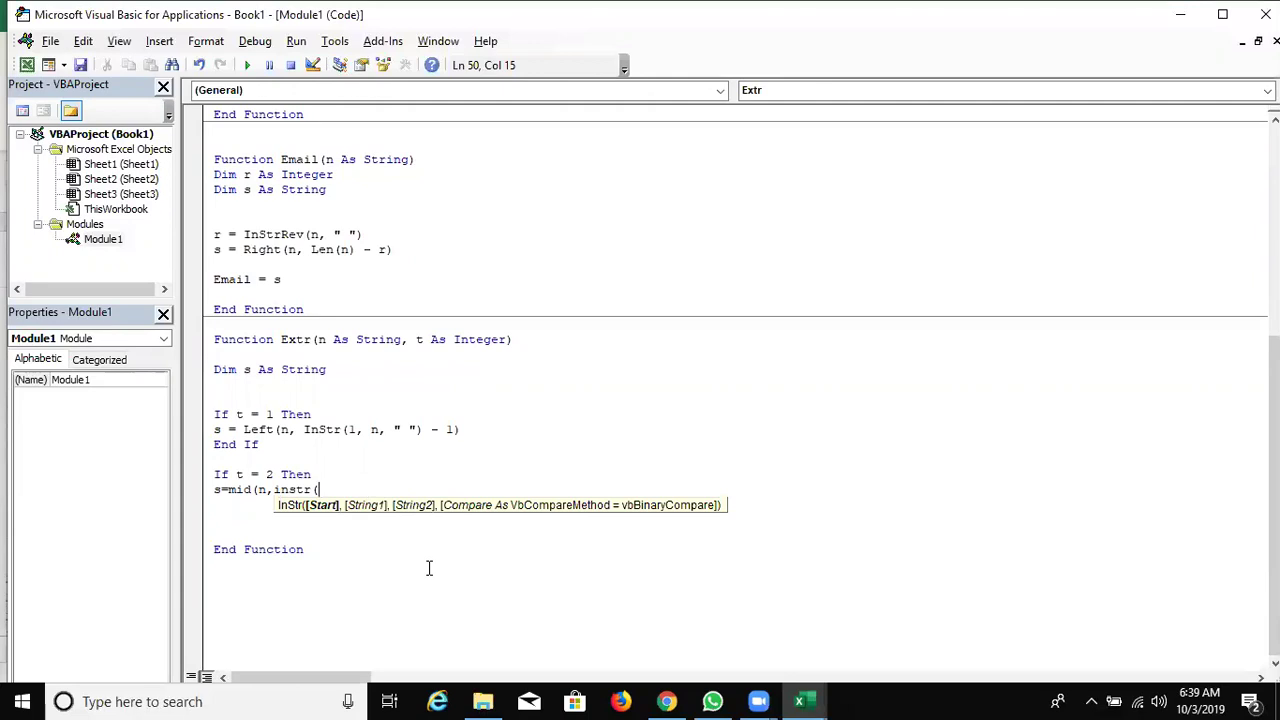
text(1,n," ")
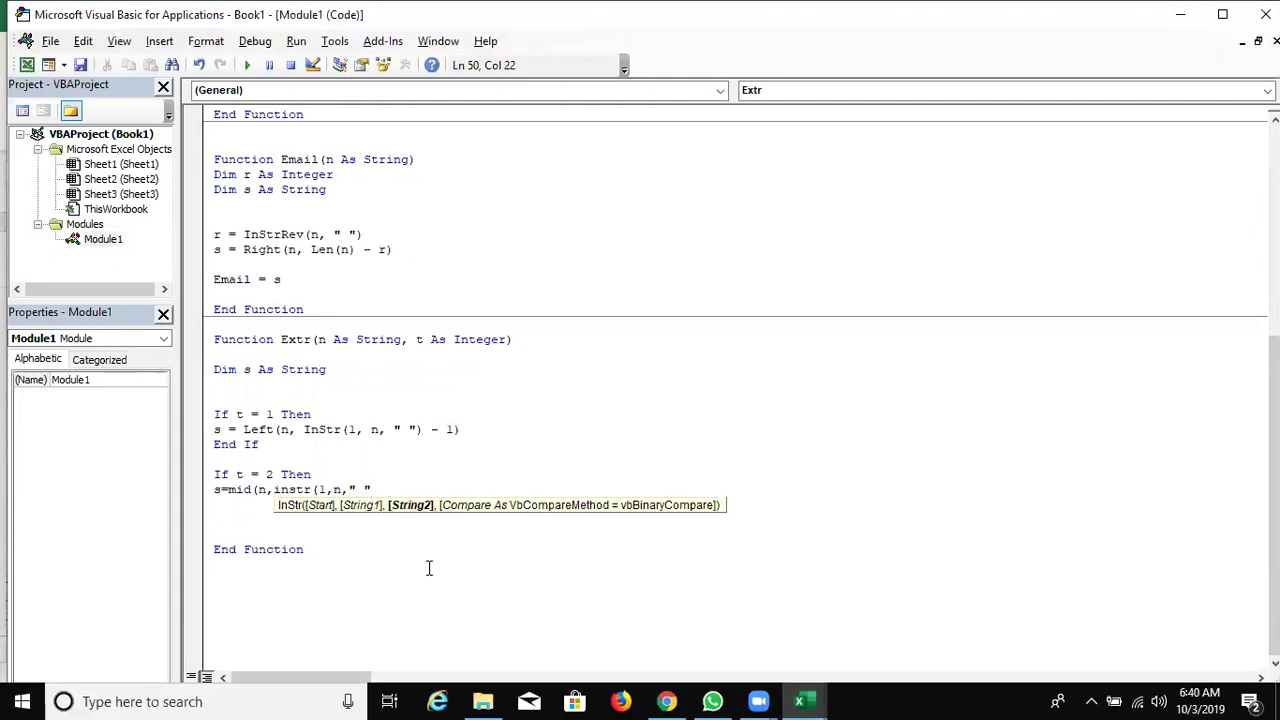
text())
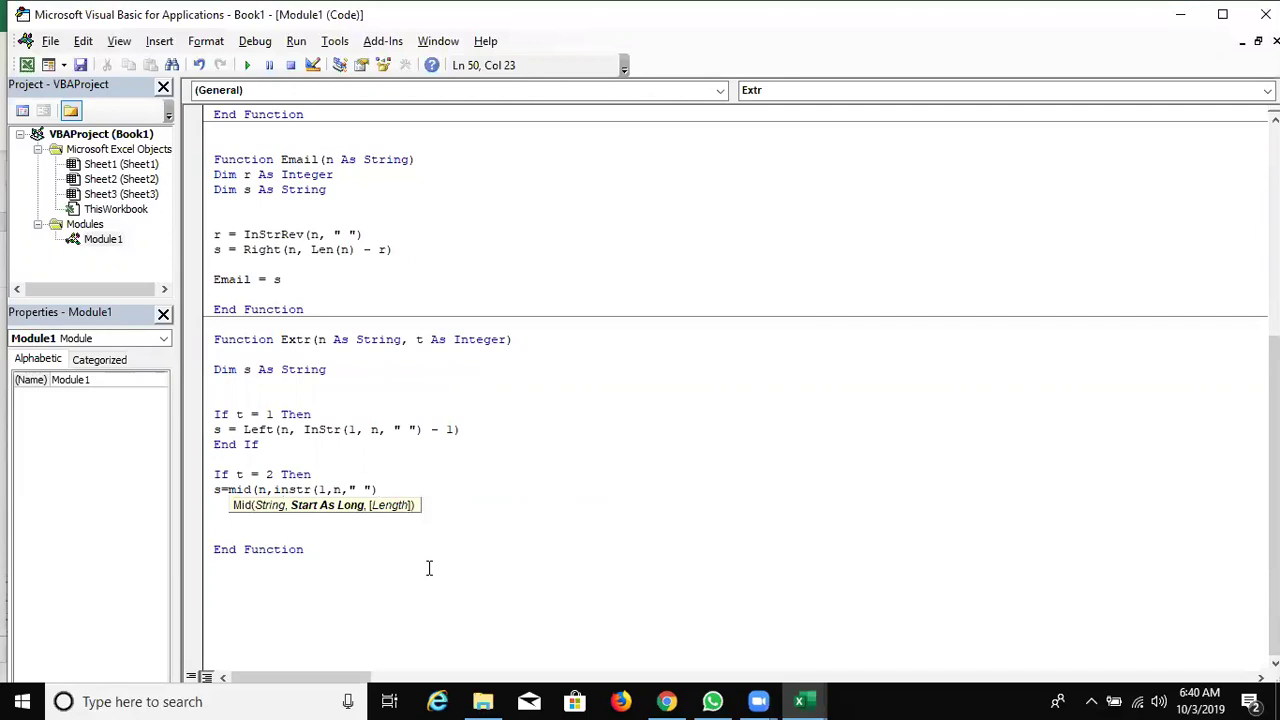
text(+1)
text(,)
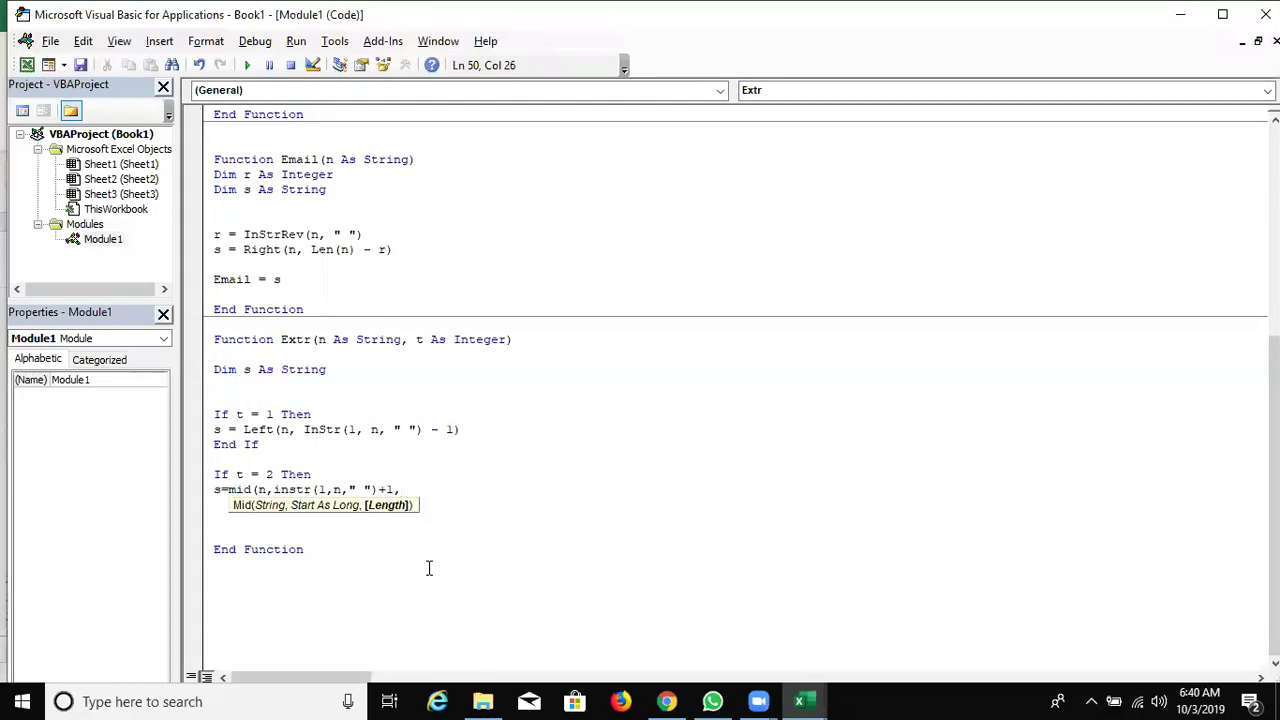
text(instrrev)
text((")
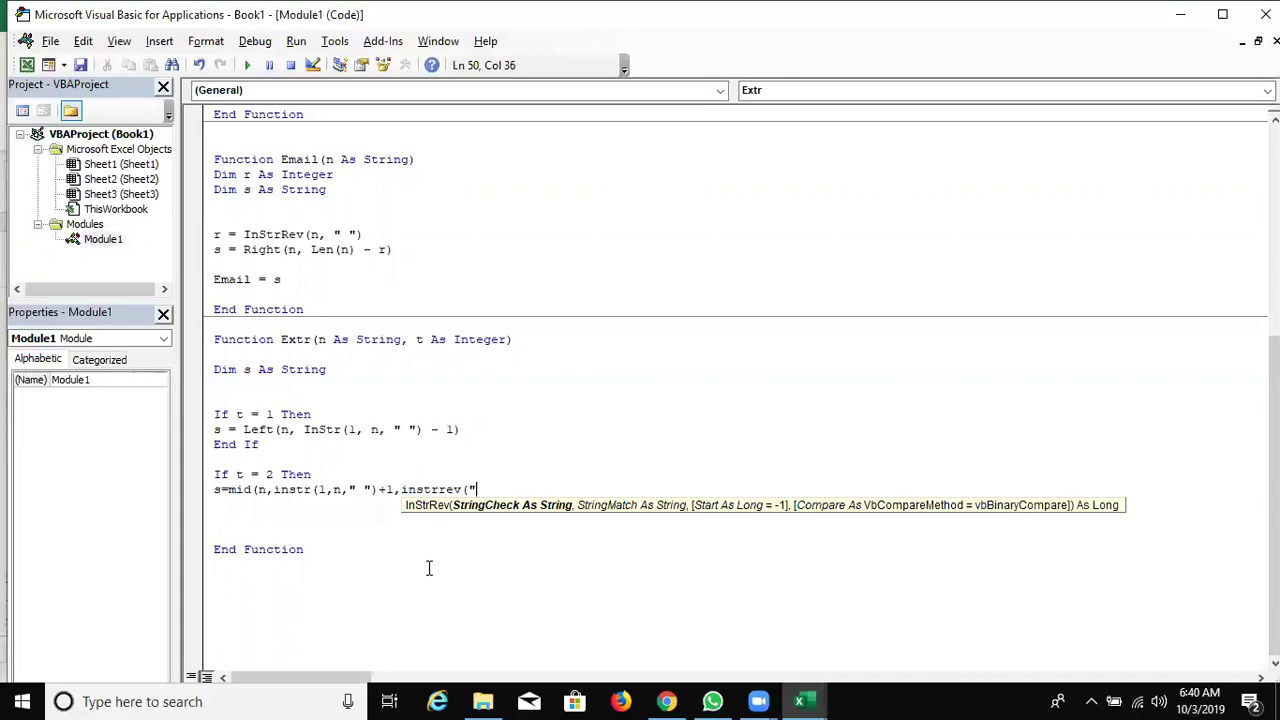
key(Return)
key(Return)
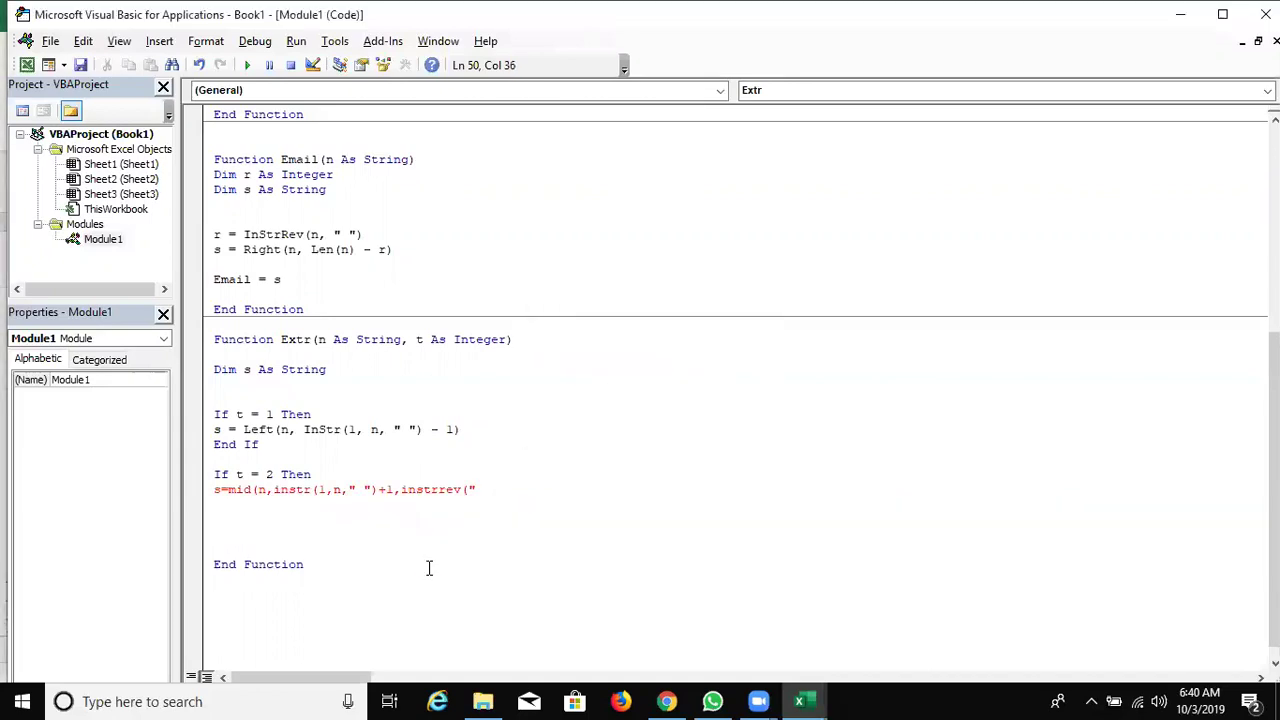
text(",1)
key(BackSpace)
text(n)
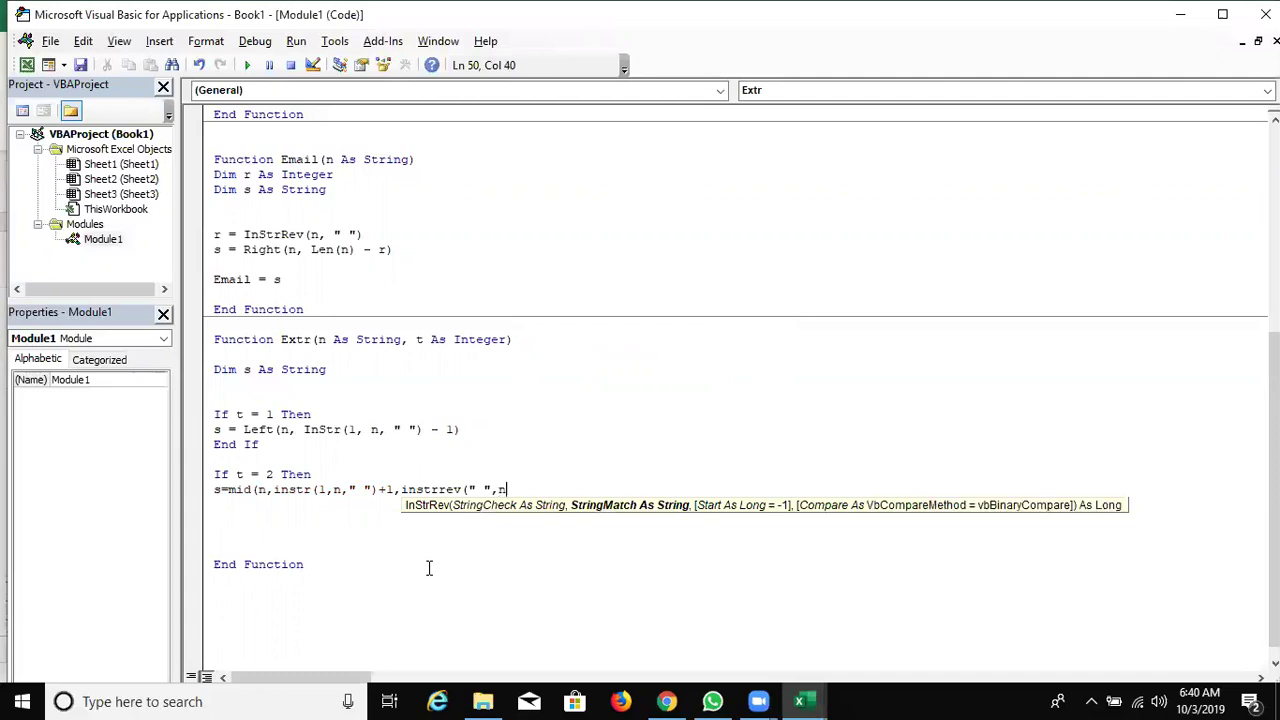
text()-)
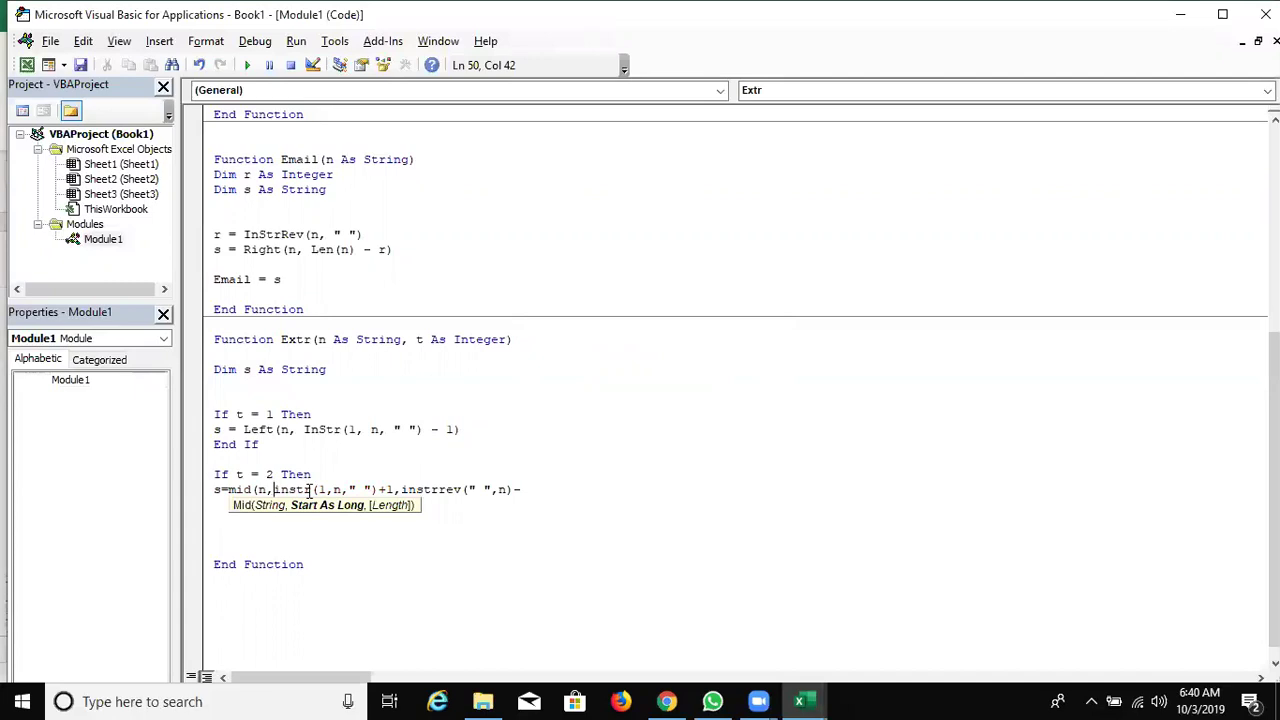
Finish the Mid length with a copied InStr(1, n, " ") expression and close with End If
drag(273, 489, 378, 490)
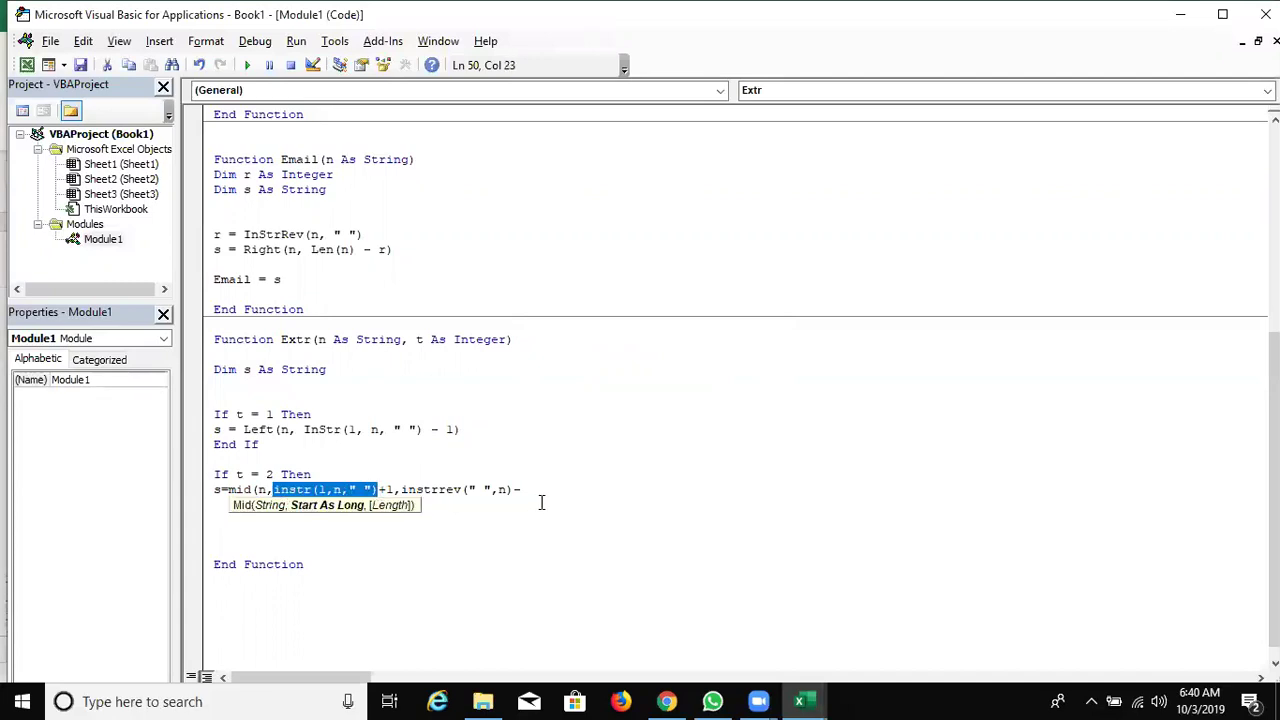
key(ctrl+c)
click(538, 490)
key(ctrl+v)
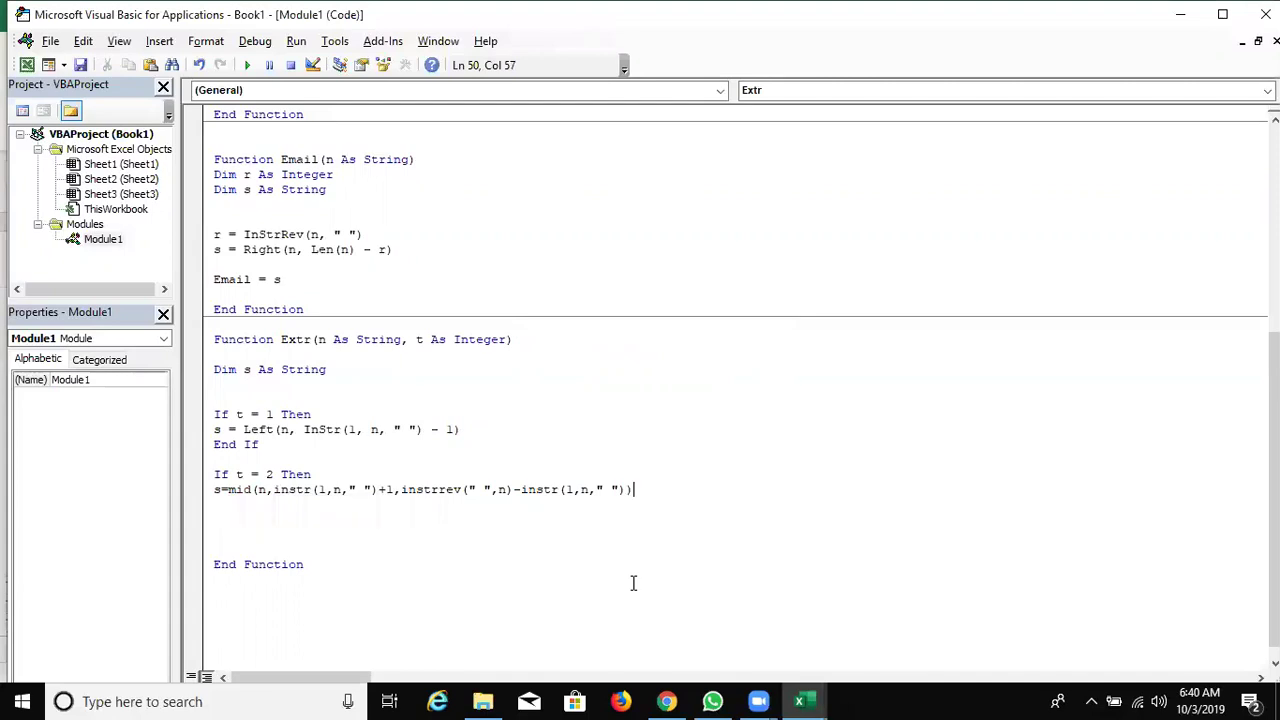
key(Return)
text(end if)
key(Return)
key(Return)
key(Return)
Add an If t = 3 Then line to start the last-name branch
text(if t=)
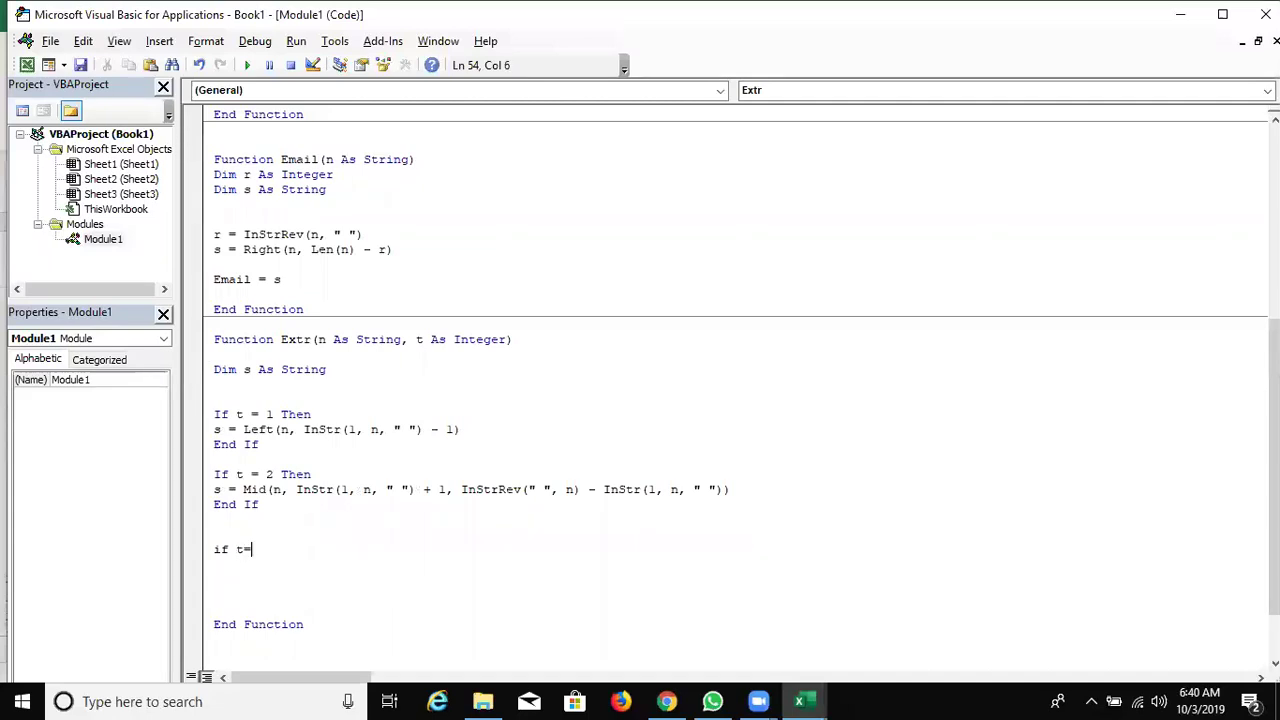
text(3)
text( then)
key(Return)
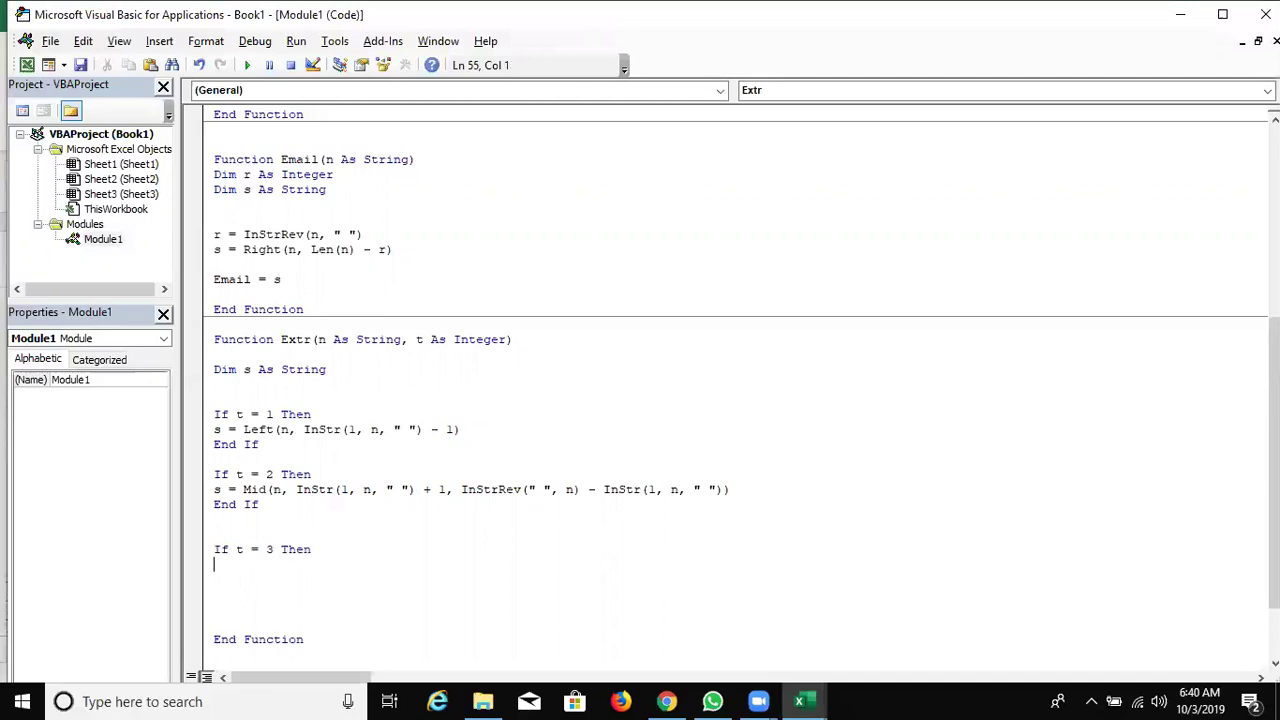
scroll(464, 538, down, 2)
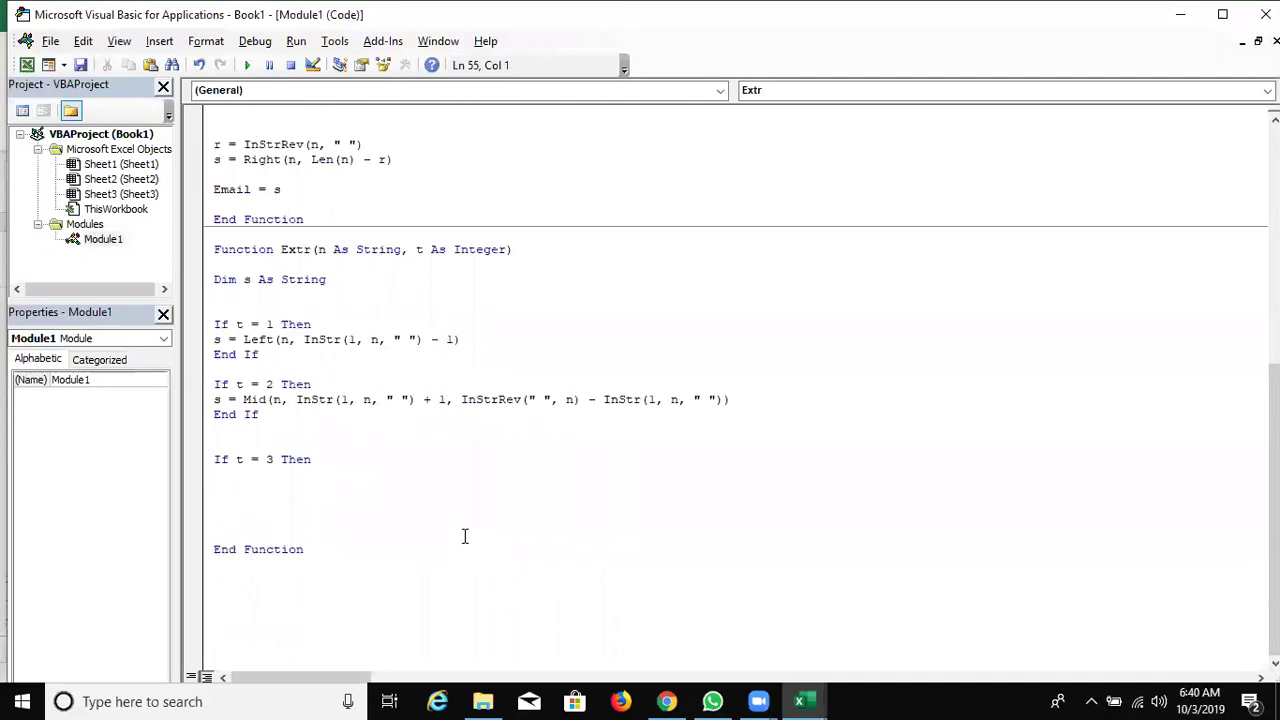
key(Up)
key(Up)
key(Up)
key(Up)
key(Down)
key(Down)
key(Down)
key(Down)
key(Down)
Set s = Right(n, Len(n) - InStrRev(" ", n)) and close the branch with End If
text(s=right()
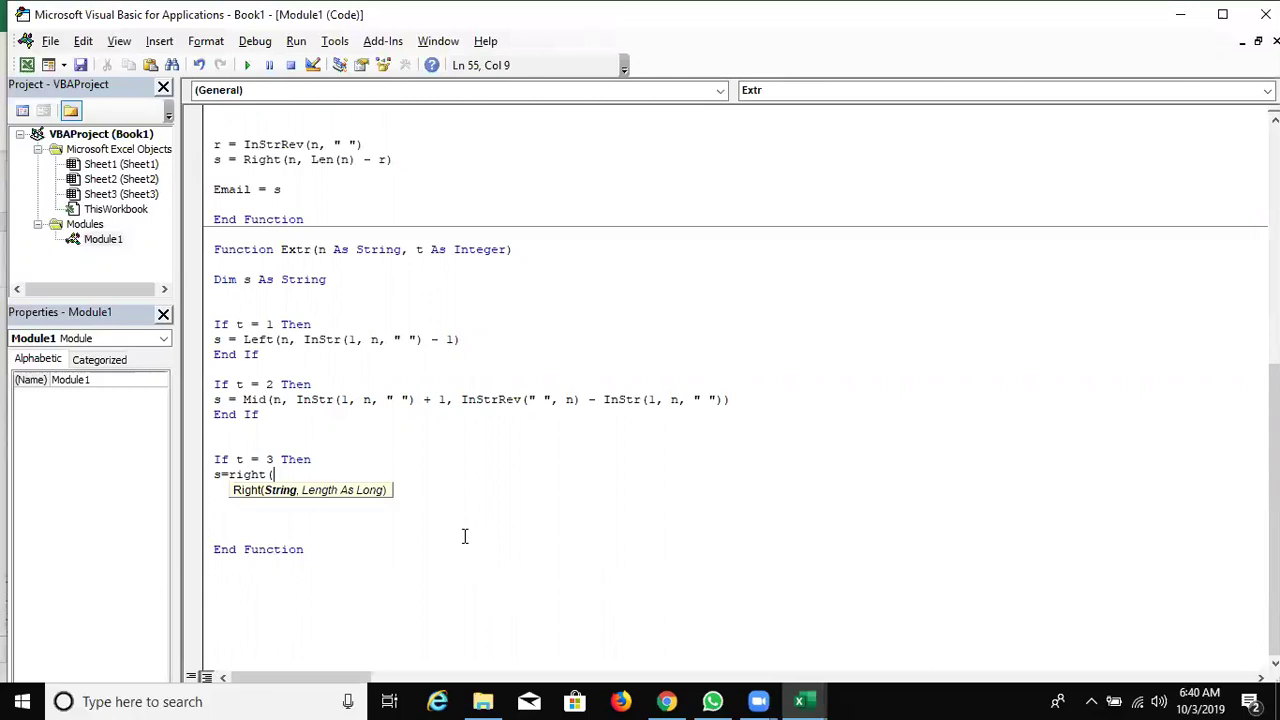
text(n,)
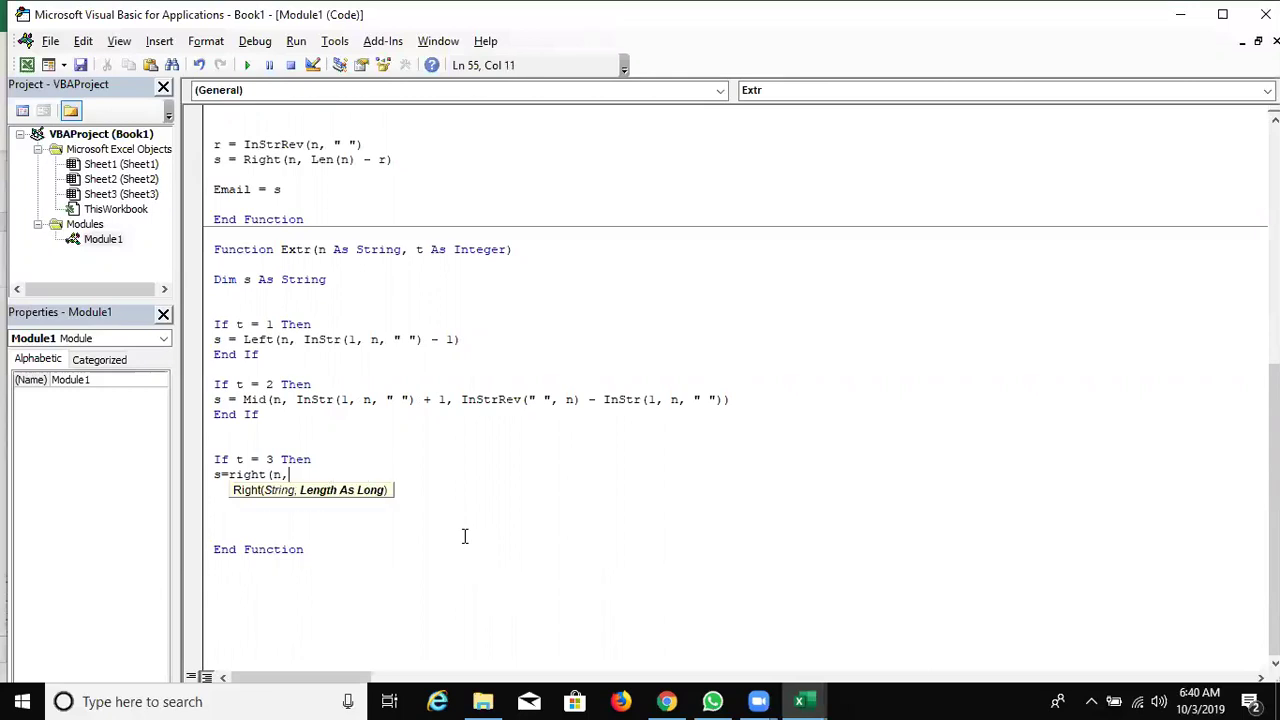
click(451, 405)
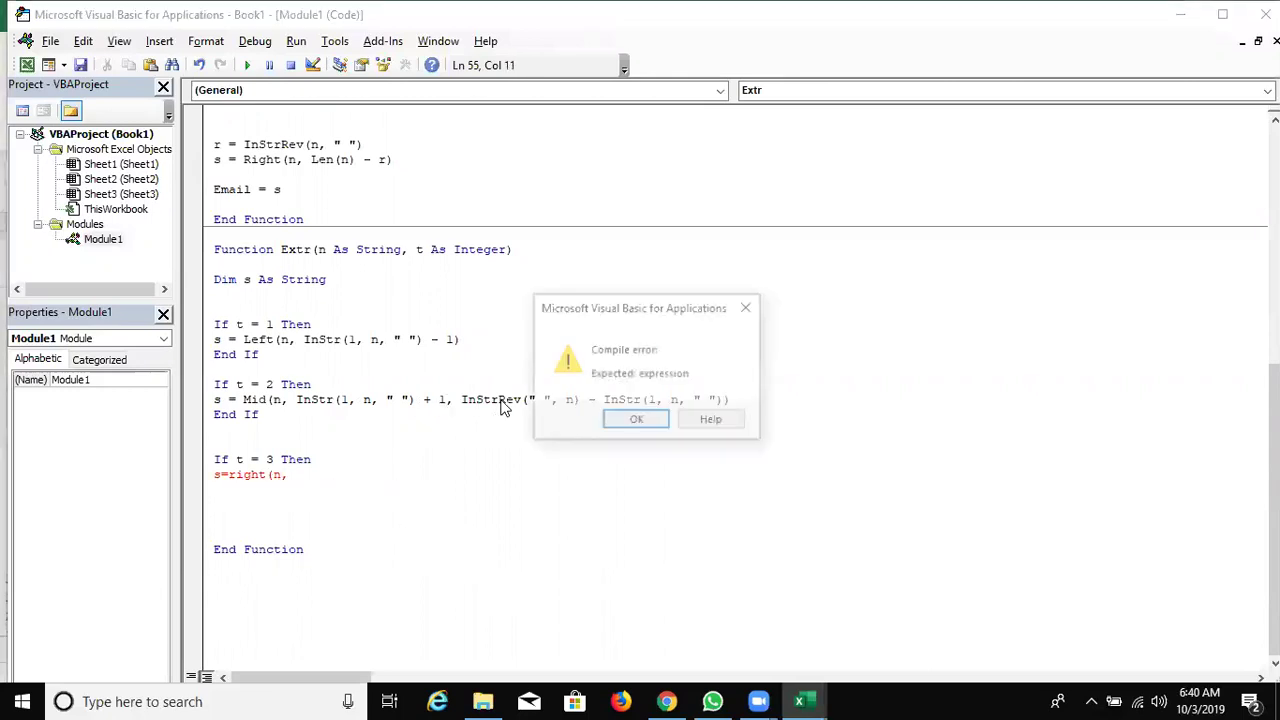
key(Return)
drag(460, 400, 579, 401)
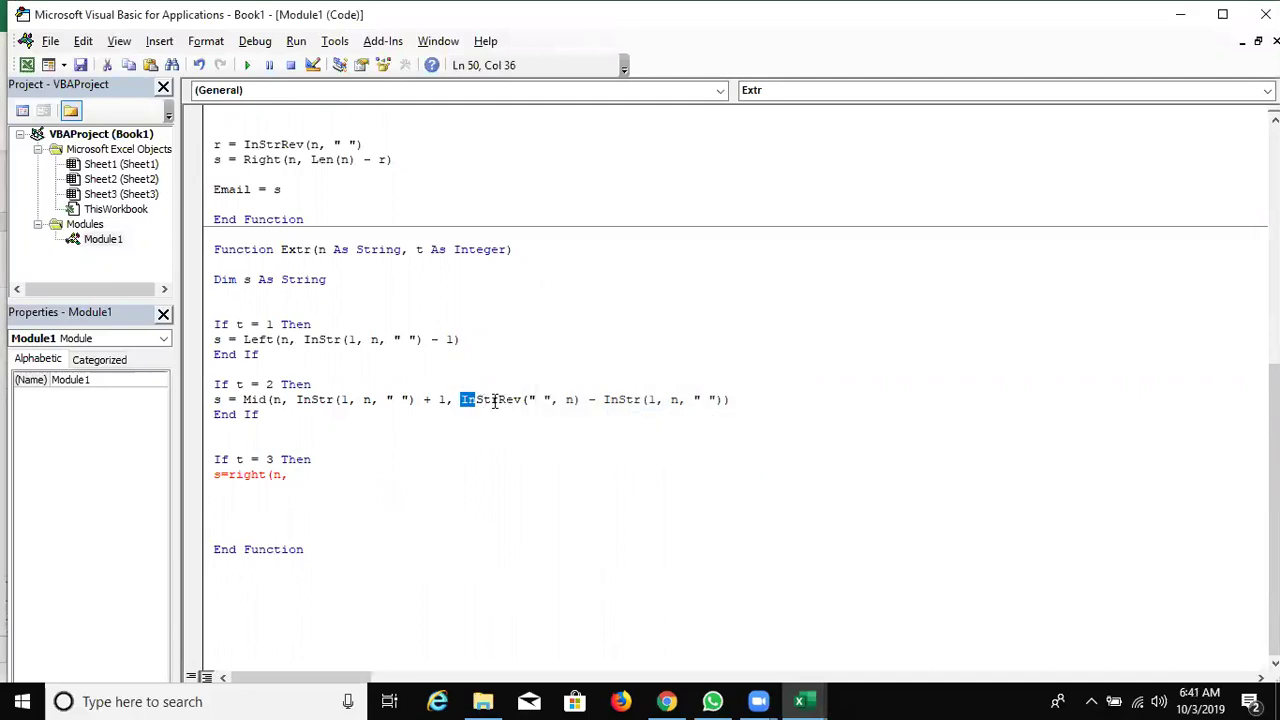
click(316, 478)
text(len)
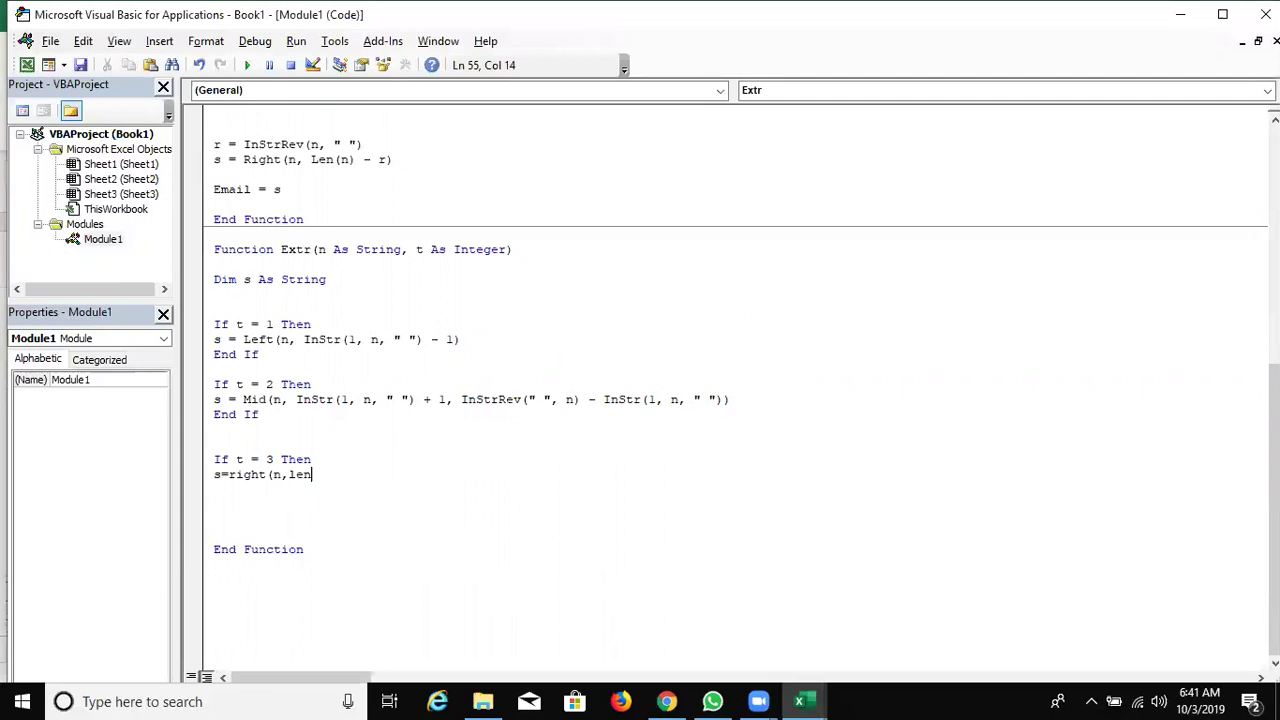
text(()
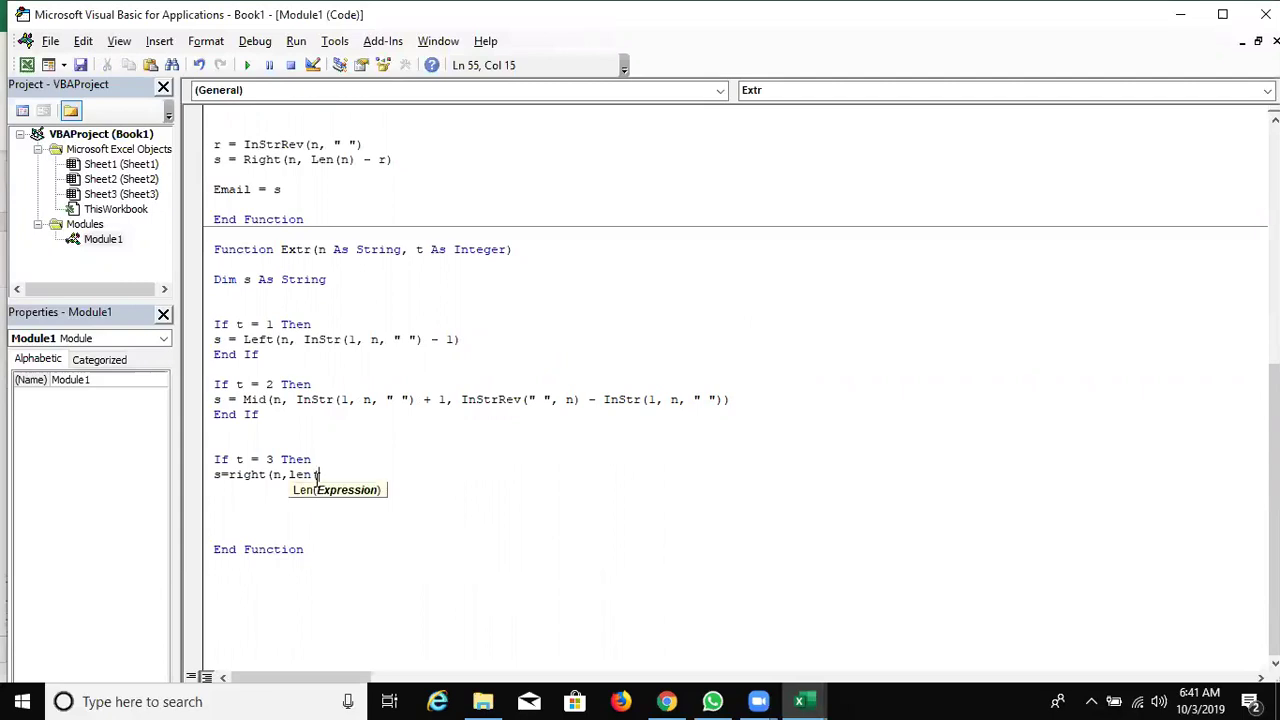
text(n)-instrrev)
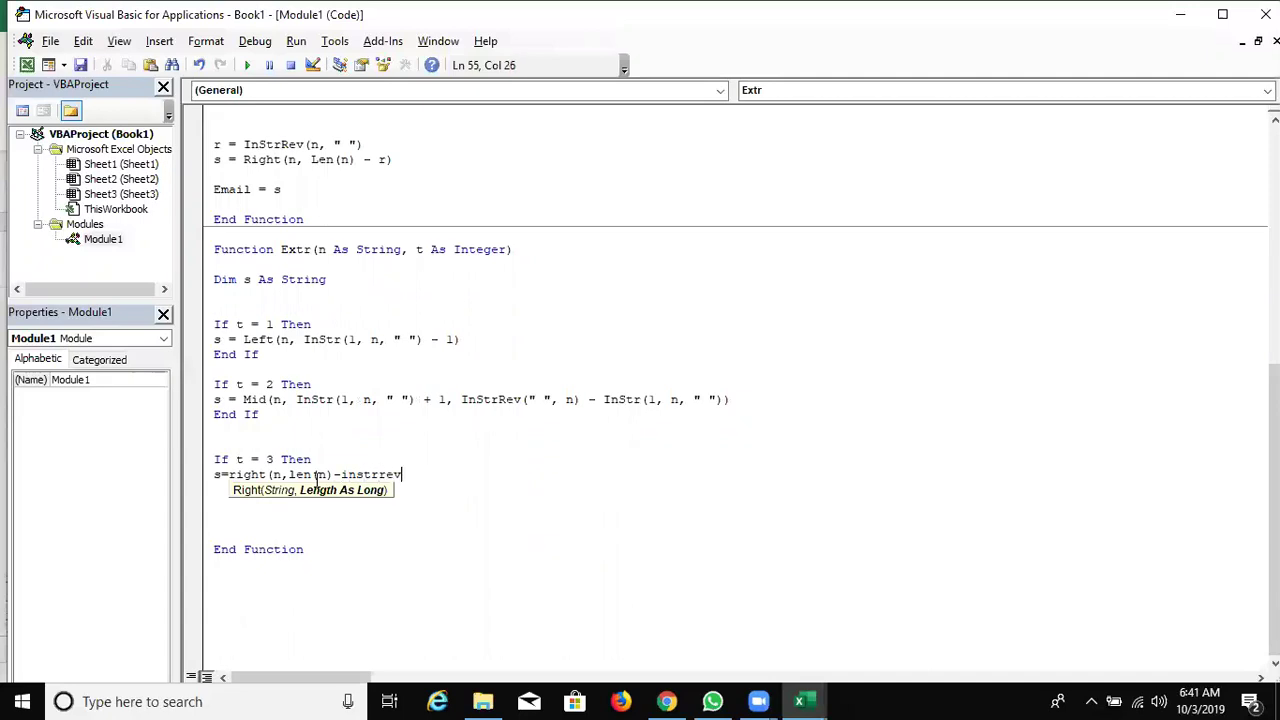
text(()
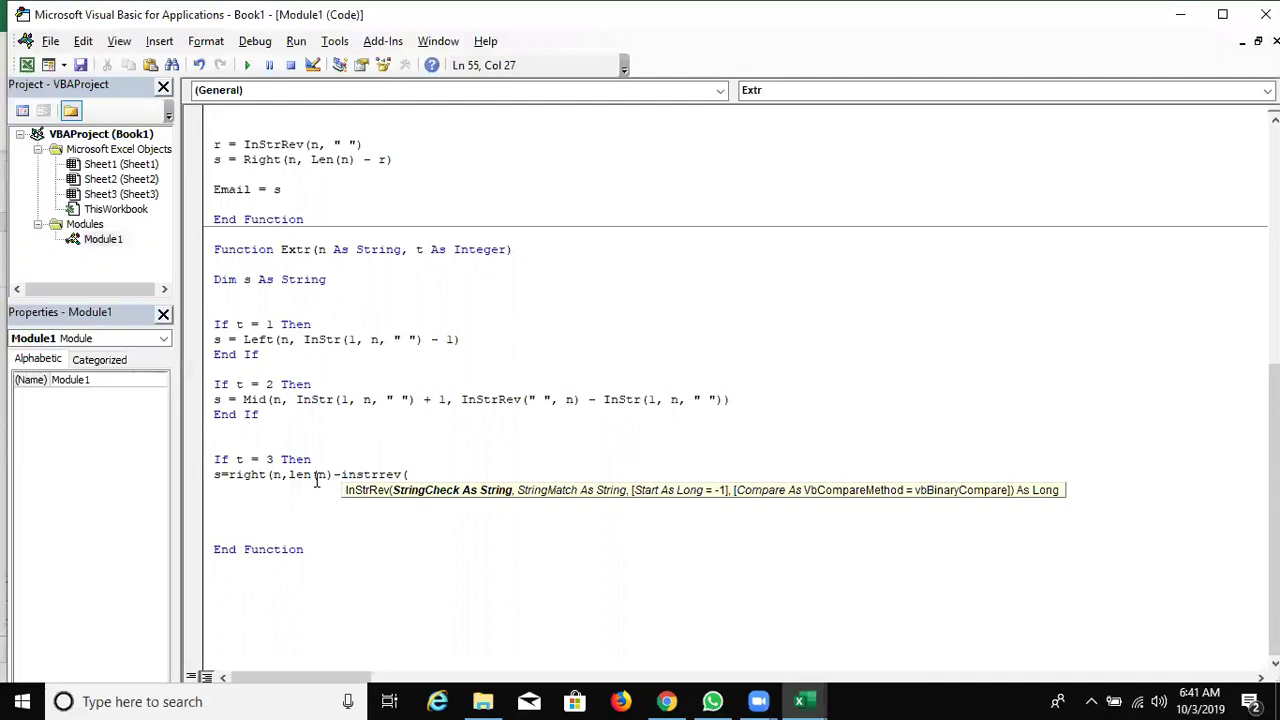
text(" ",n))
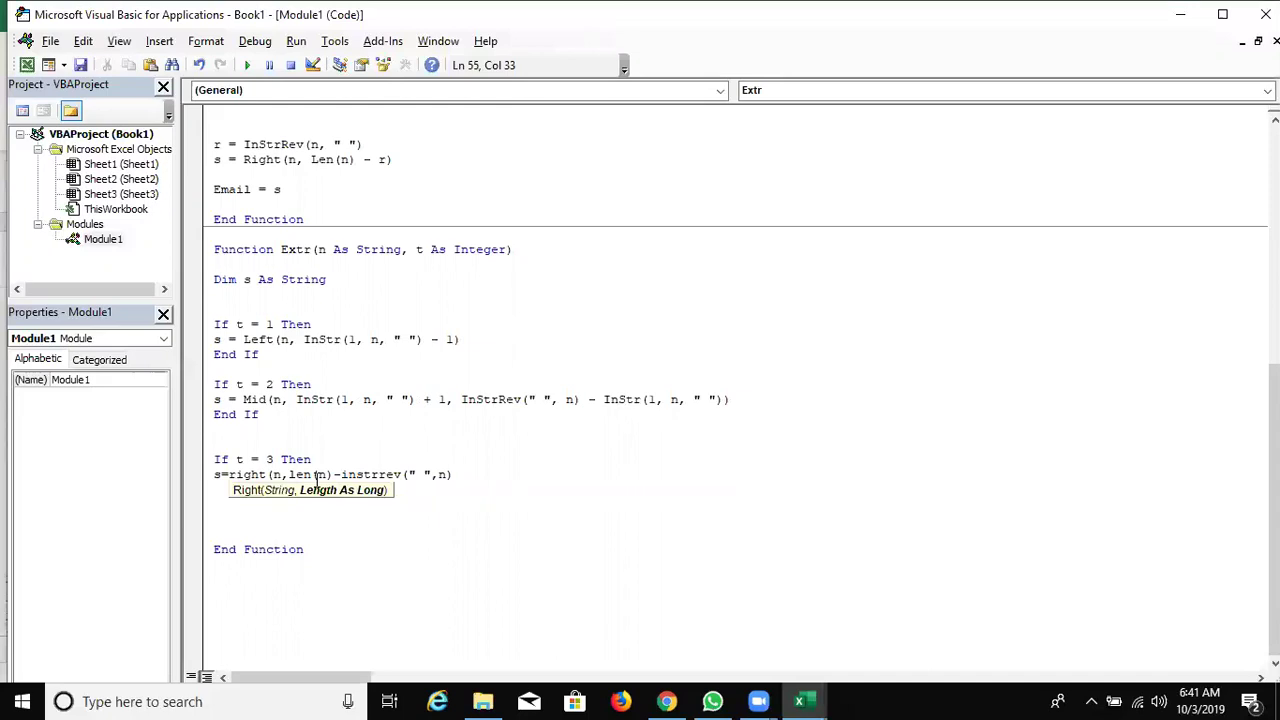
key(BackSpace)
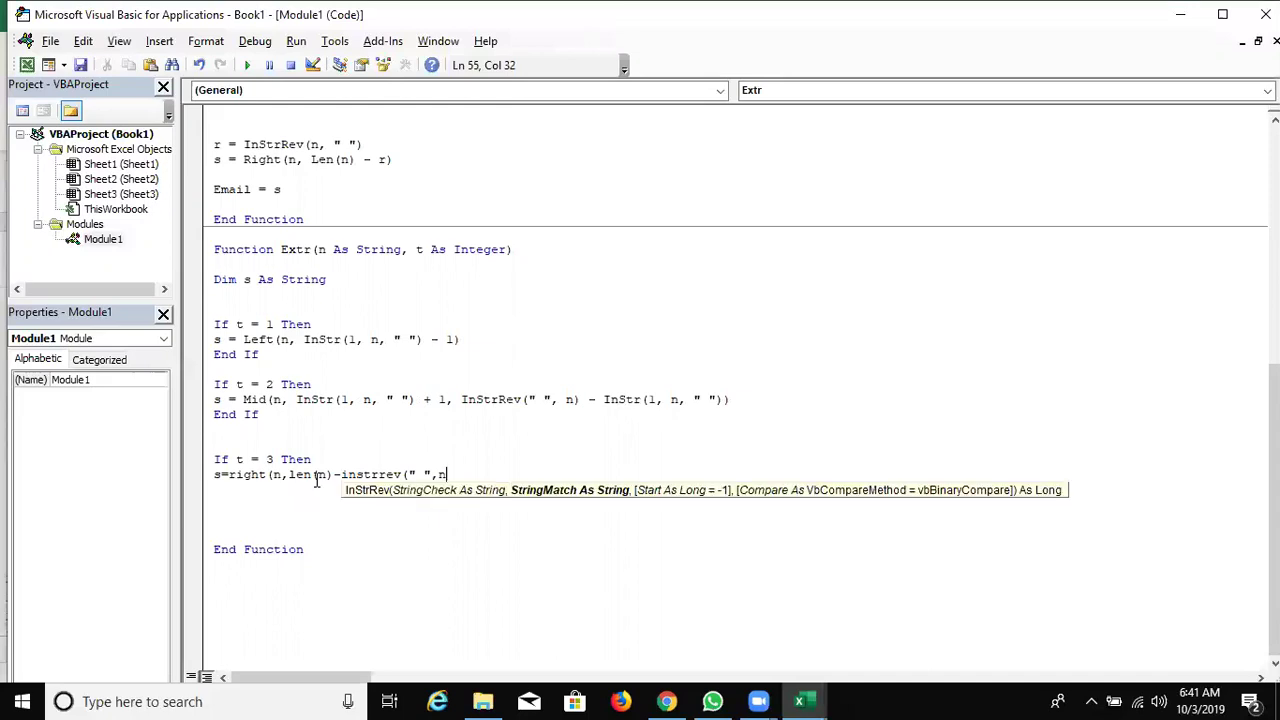
text()))
key(Return)
text(end i)
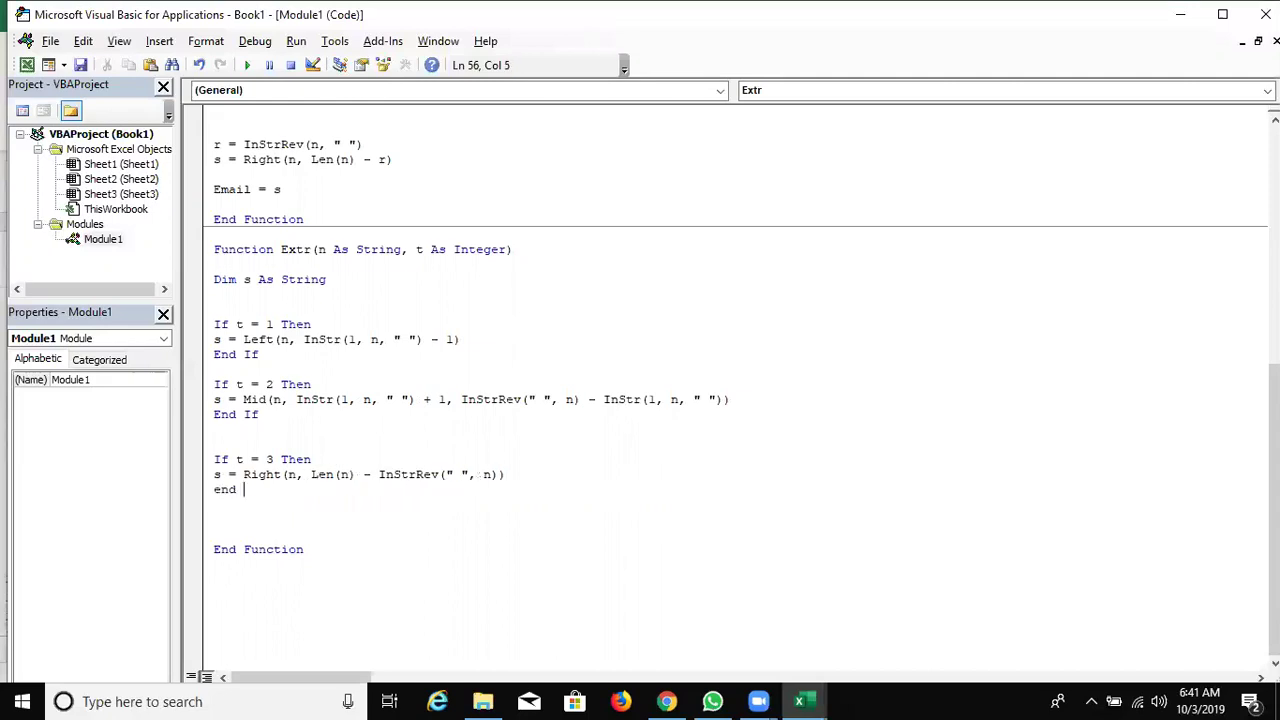
text(f)
key(Return)
key(Return)
key(Return)
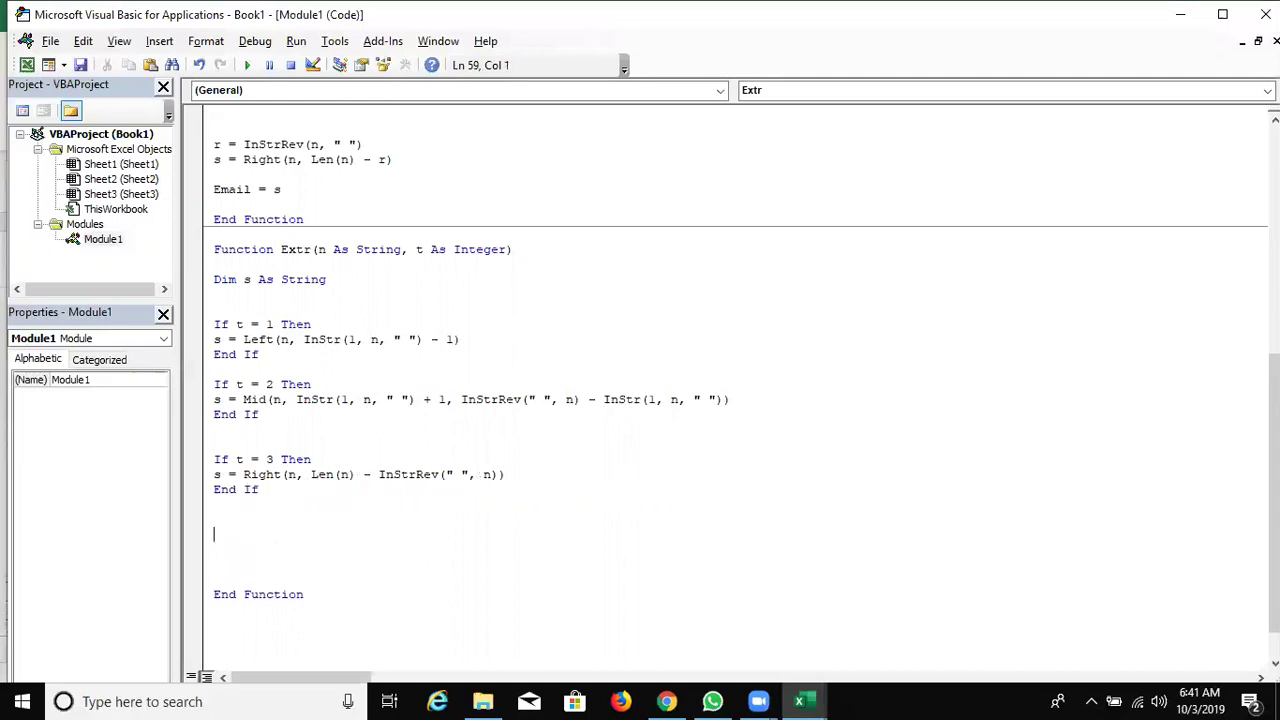
Make Extr return s, then re-enter B1 so it recalculates the first name
text(extr=s)
key(Return)
key(alt+F11)
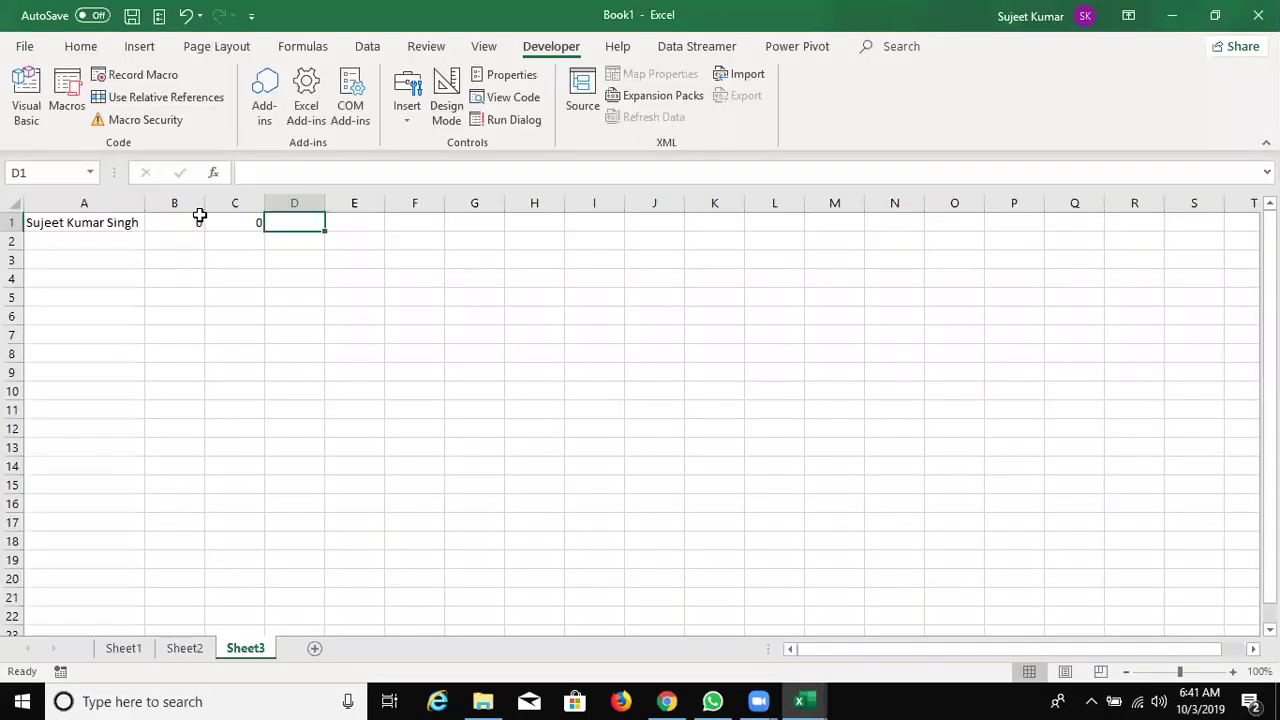
click(195, 221)
key(F2)
key(Return)
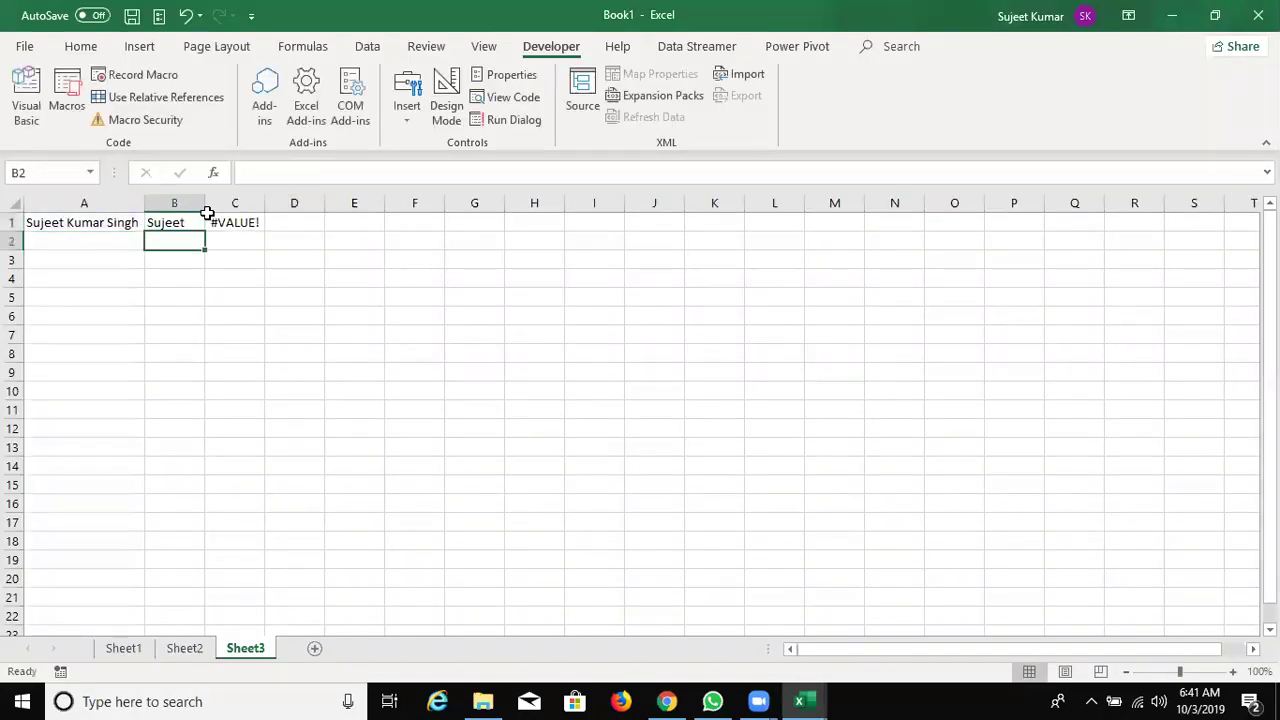
click(200, 215)
click(210, 219)
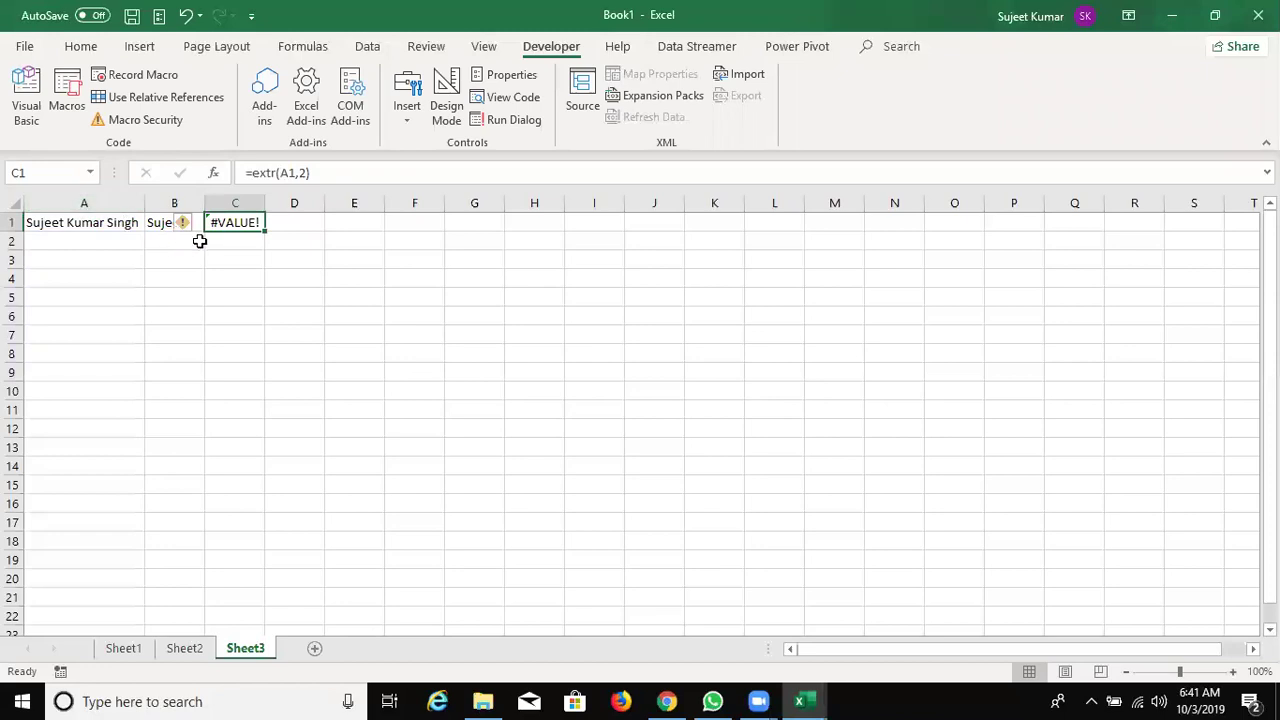
Enter =Extr(A1,3) in D1 to extract the last name from A1
click(292, 219)
text(=)
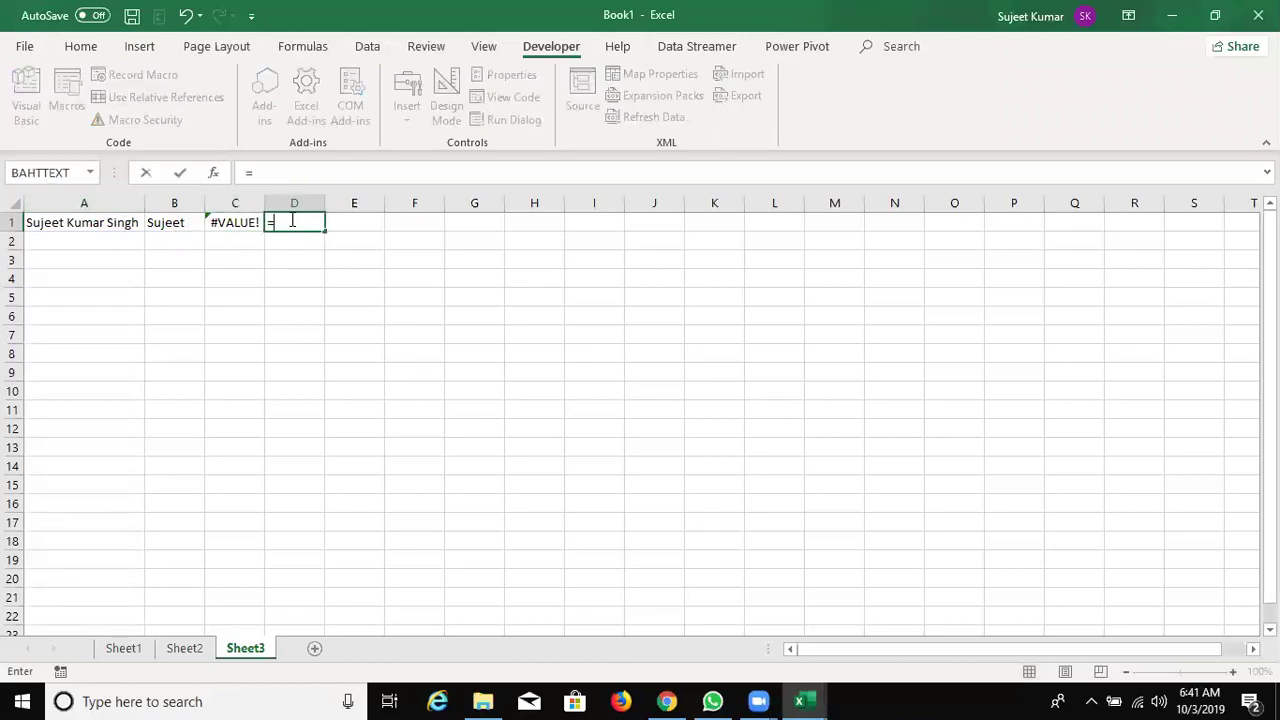
text(in)
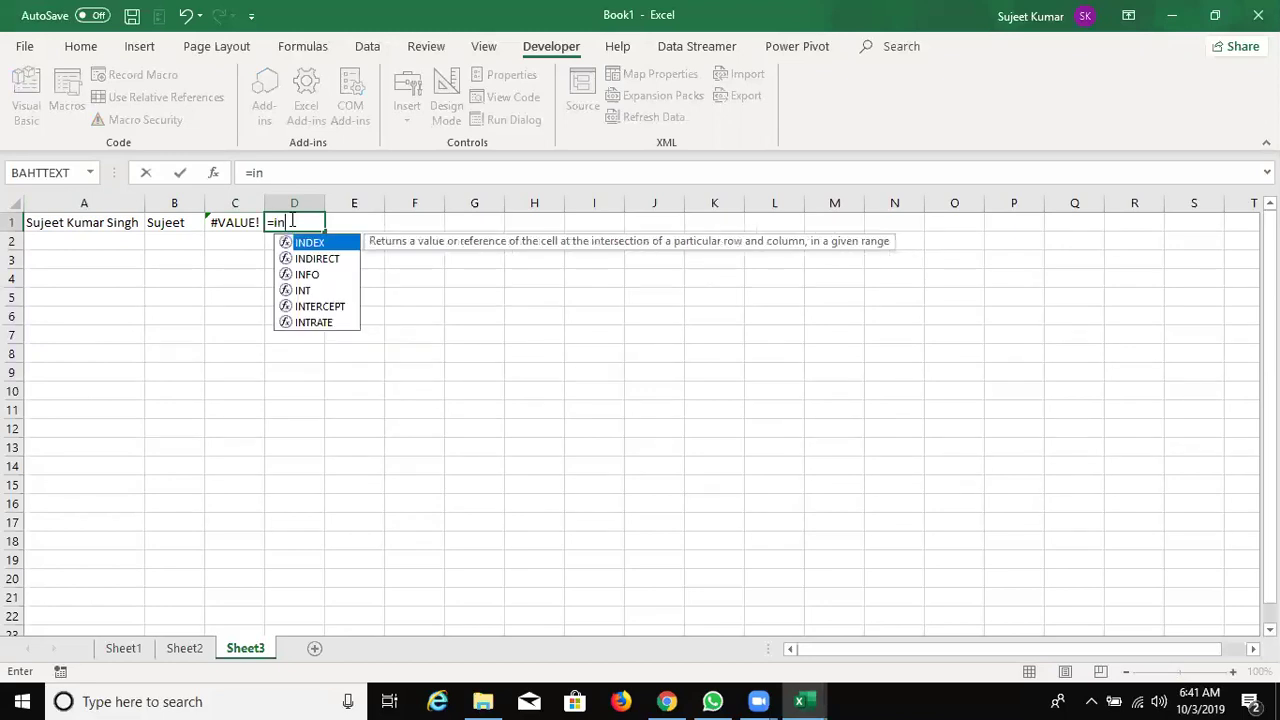
key(BackSpace)
key(BackSpace)
text(ex)
key(Down)
key(Up)
key(Down)
key(Down)
key(Down)
key(Tab)
key(Left)
key(Left)
key(Left)
text(,3)
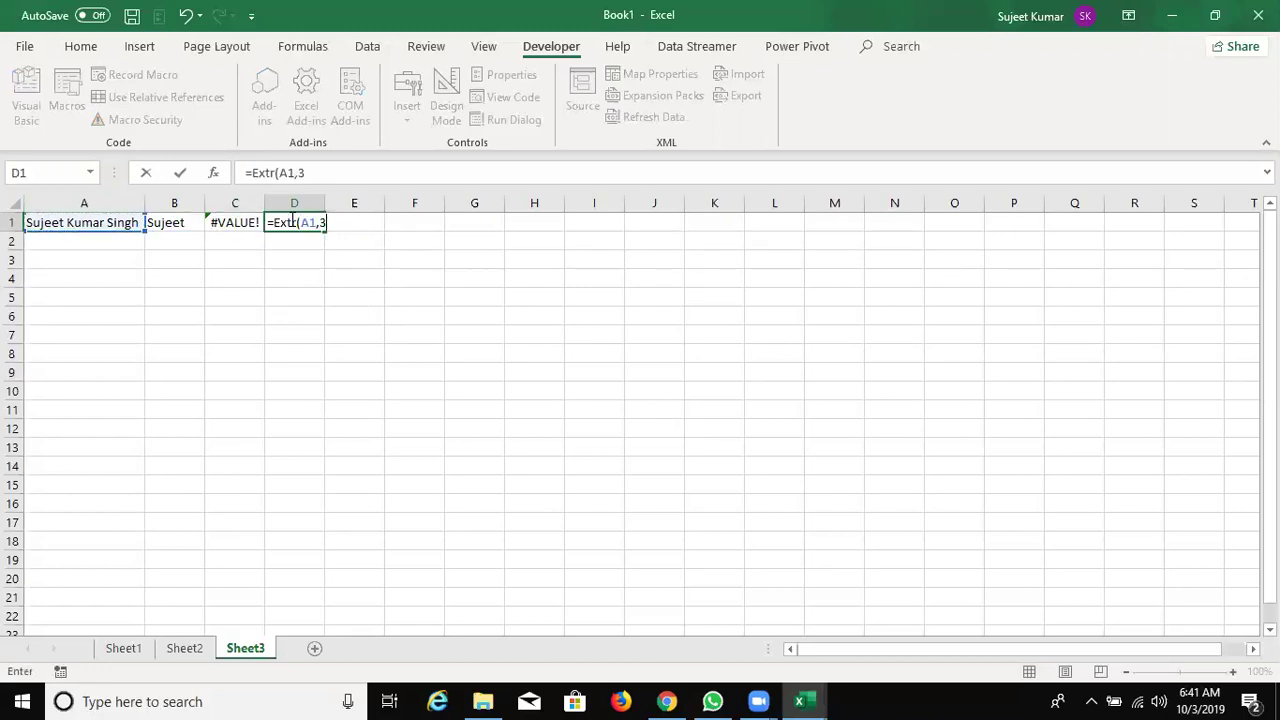
text())
key(Return)
click(292, 221)
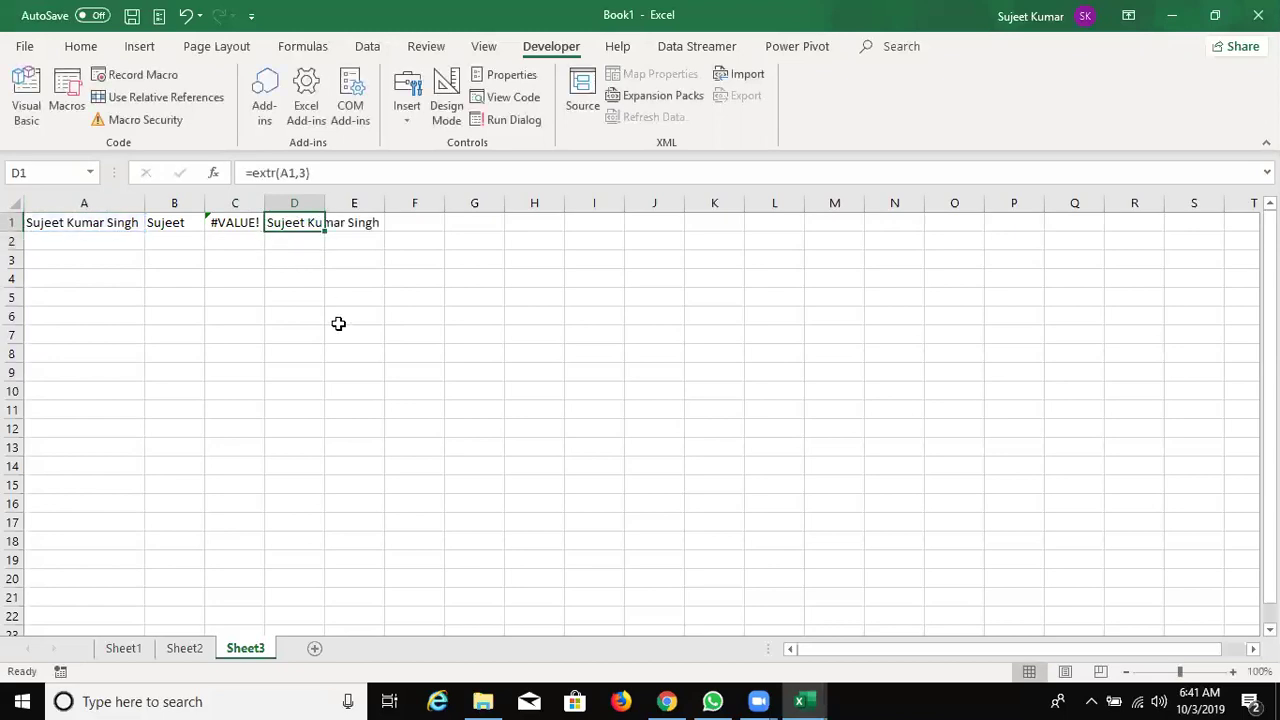
key(alt+F11)
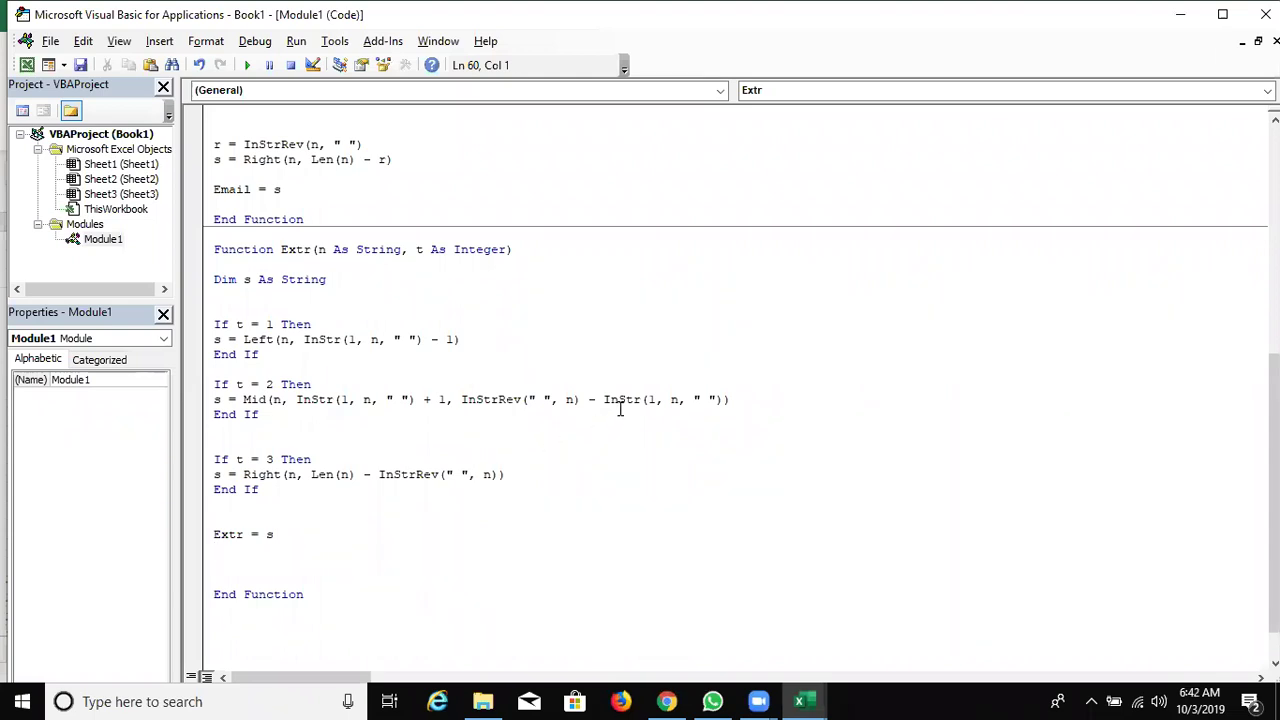
click(398, 342)
key(alt+F11)
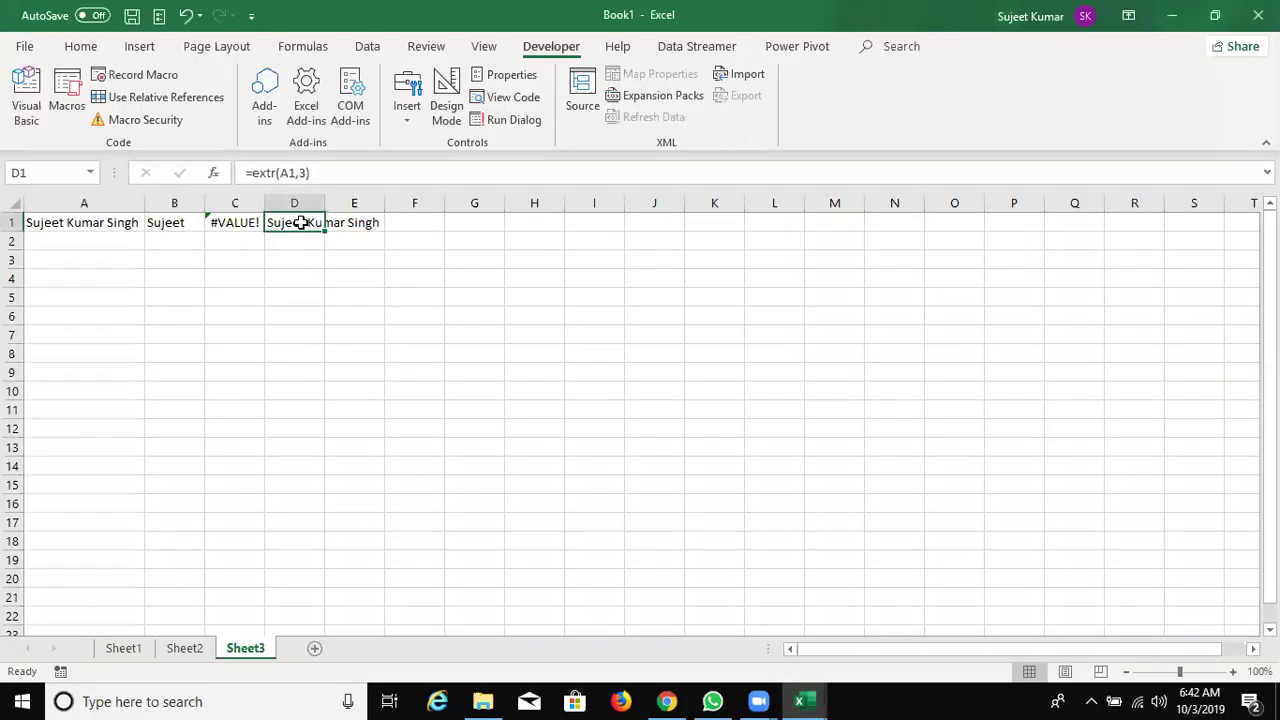
double_click(305, 222)
key(Escape)
click(242, 226)
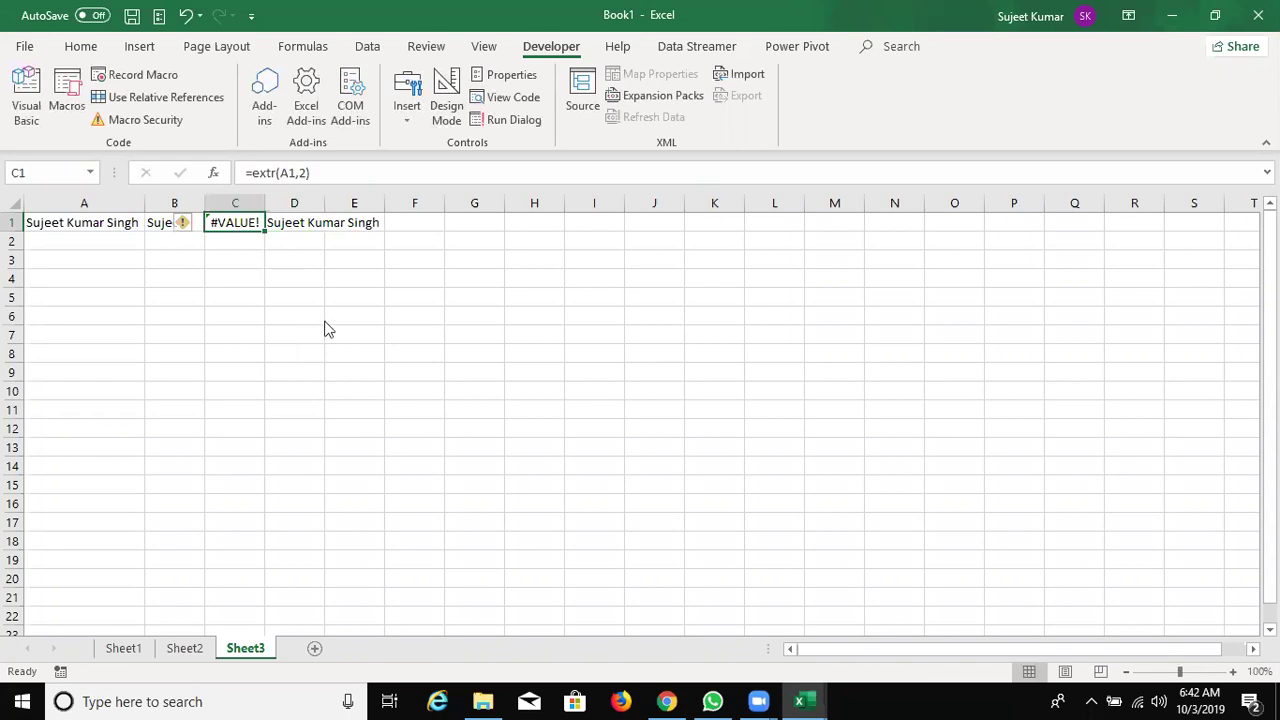
key(alt+F11)
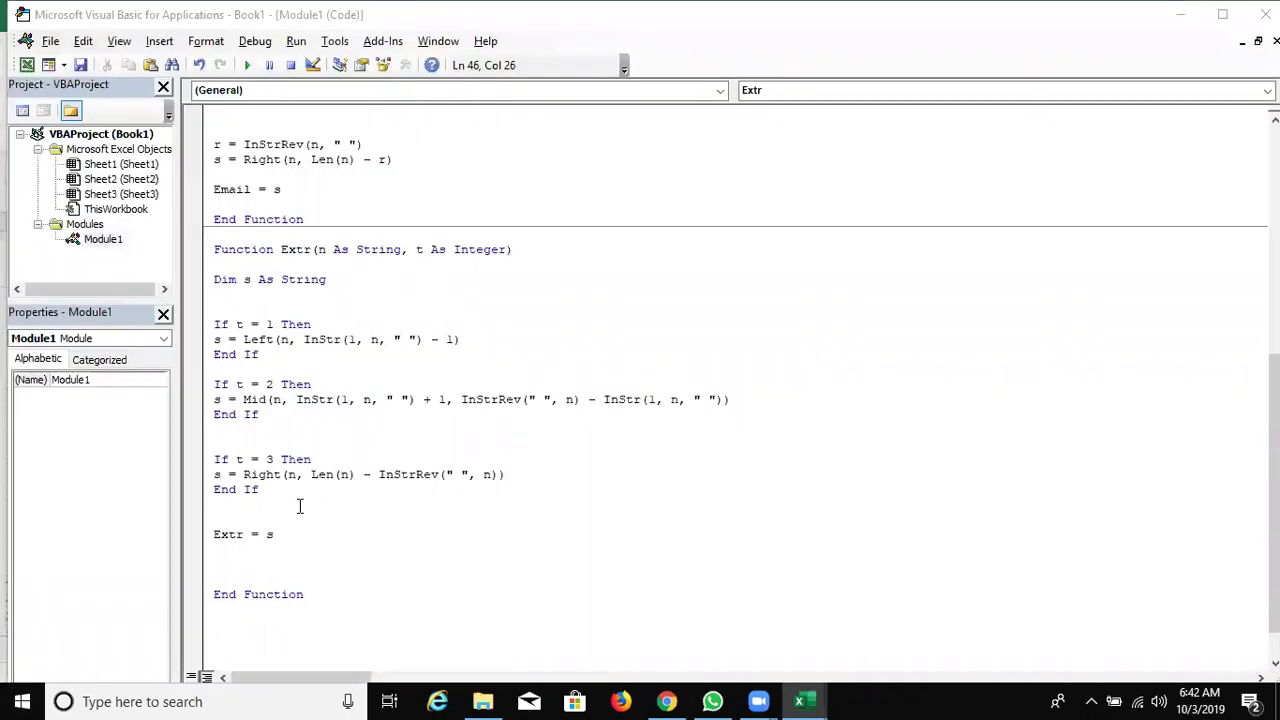
drag(296, 399, 577, 401)
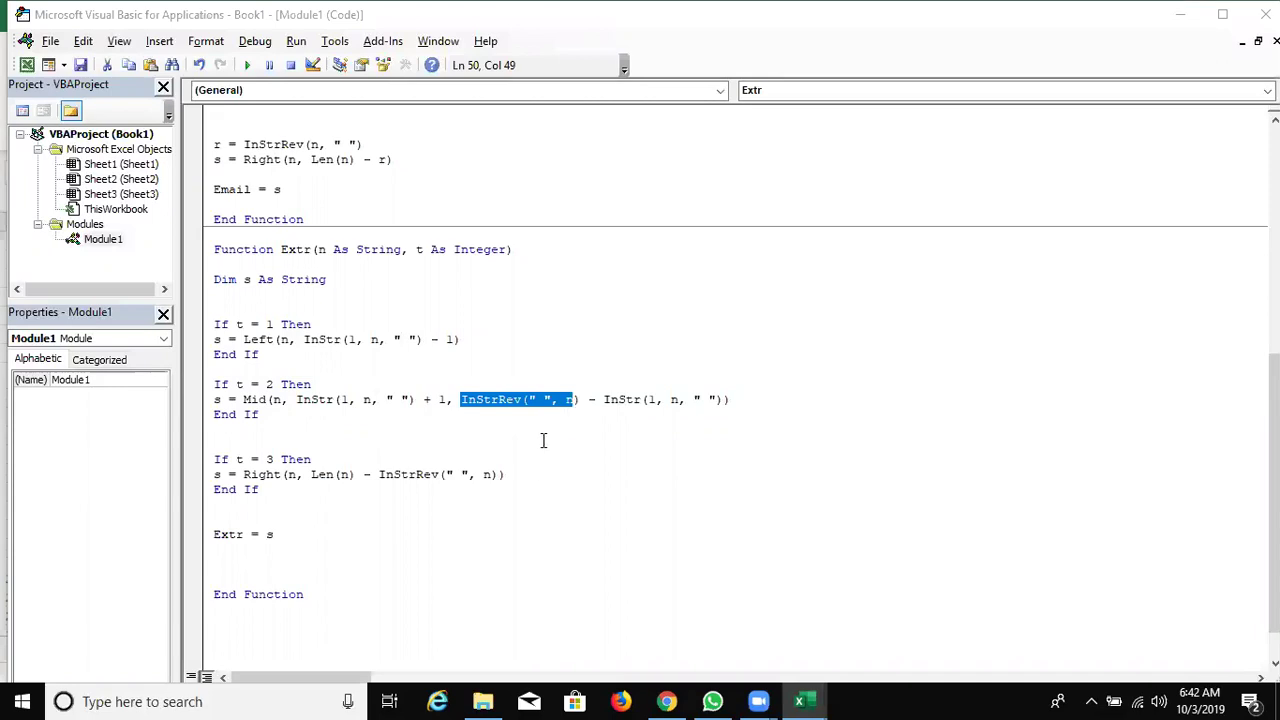
click(545, 430)
click(555, 400)
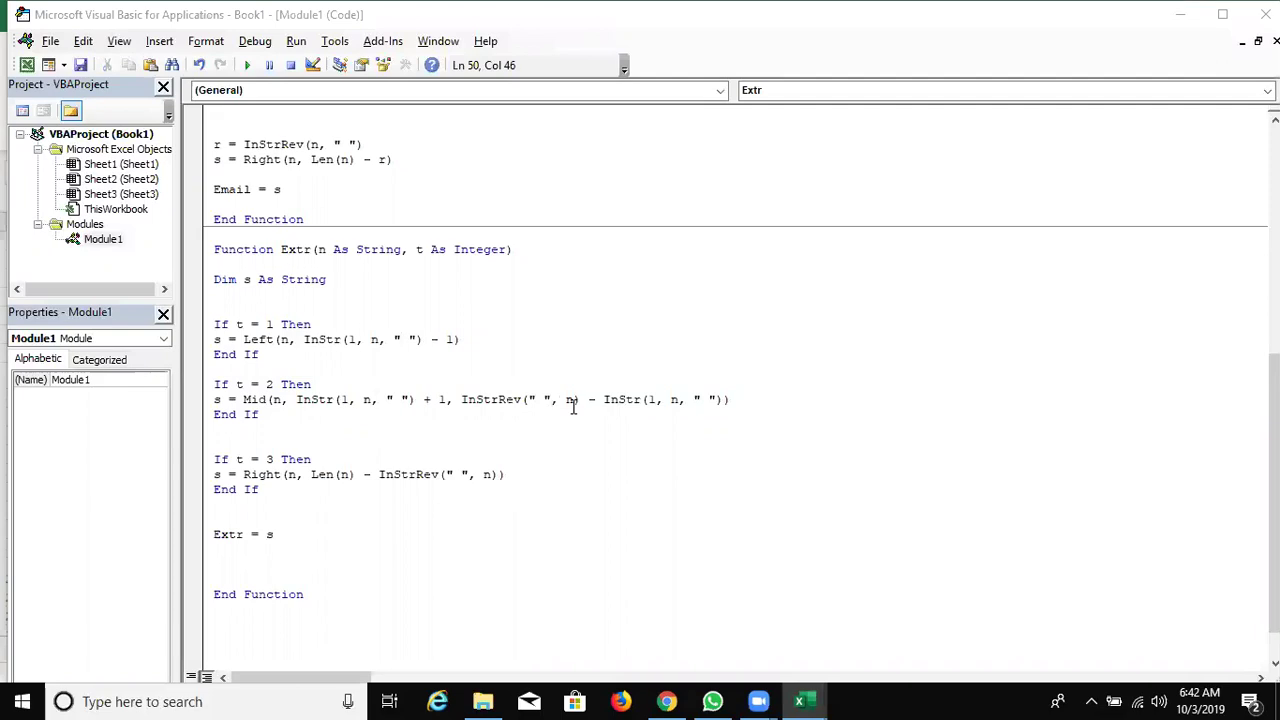
Rewrite the Mid line's InStrRev call as InStrRev(n, " "), dismissing the compile error
key(Delete)
key(BackSpace)
key(BackSpace)
key(BackSpace)
key(BackSpace)
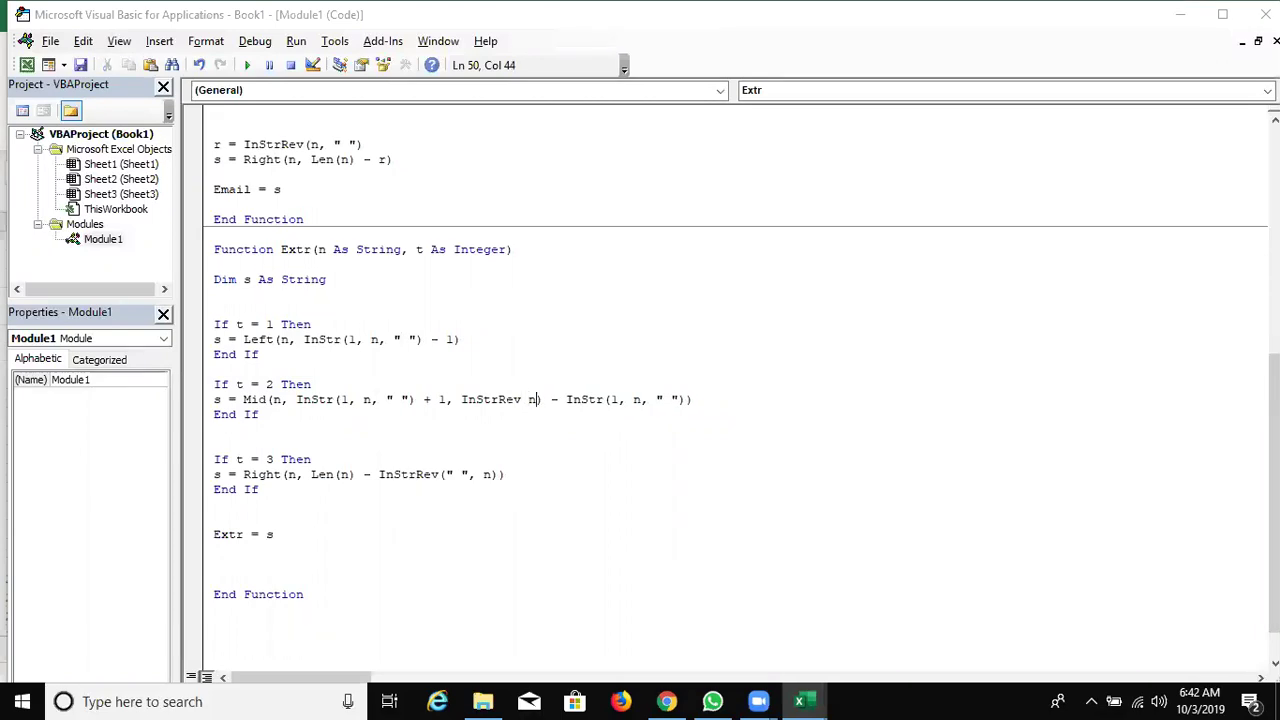
text(," ")
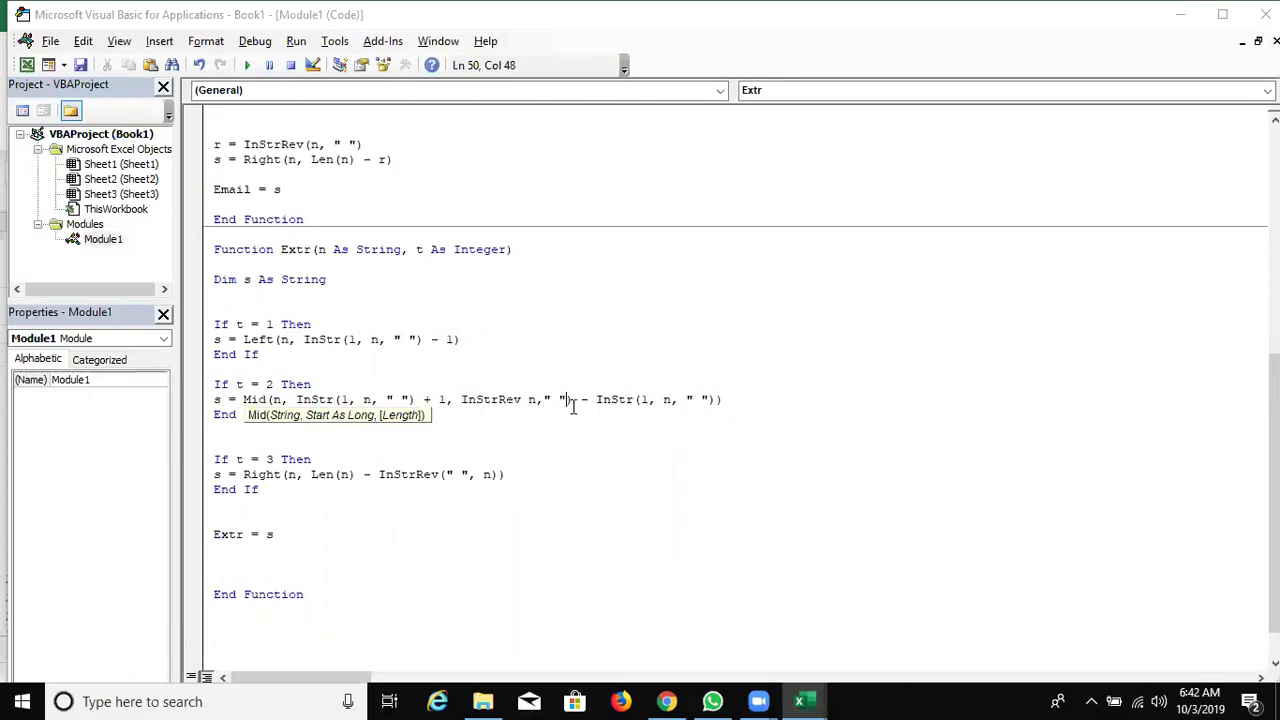
click(571, 410)
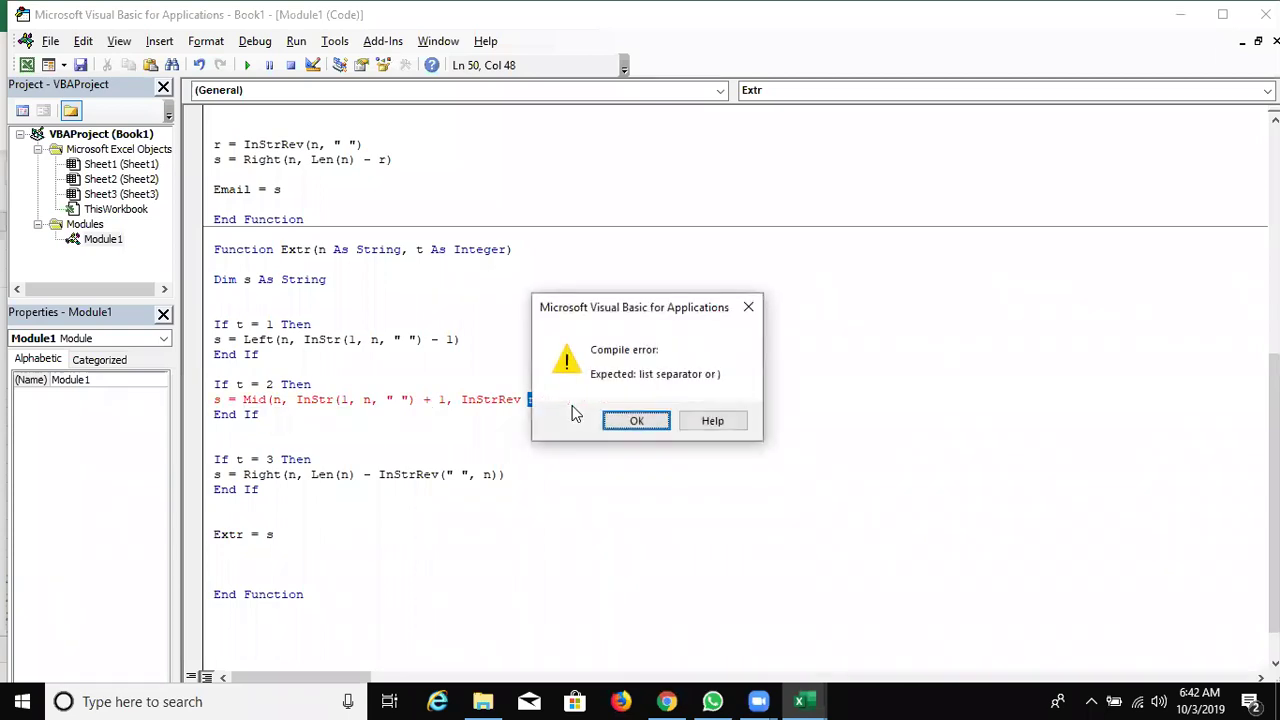
key(Return)
key(Left)
key(Left)
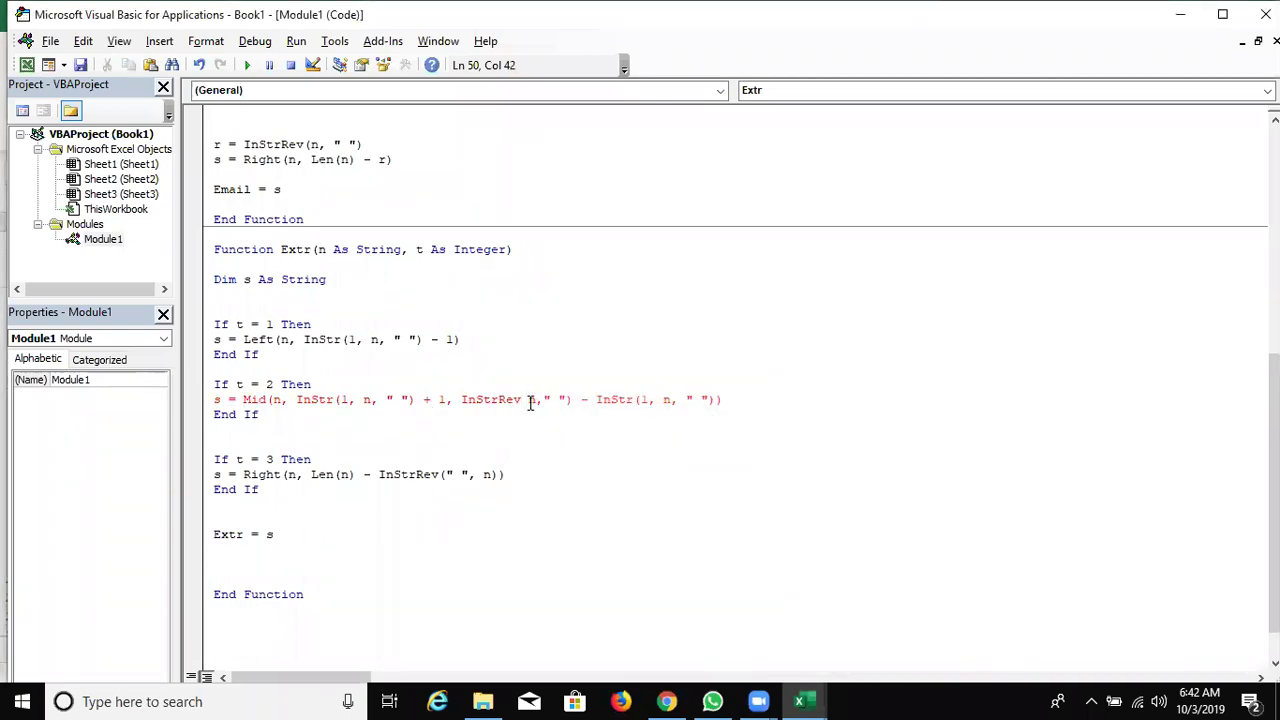
text(()
key(Down)
key(Down)
key(Down)
key(Down)
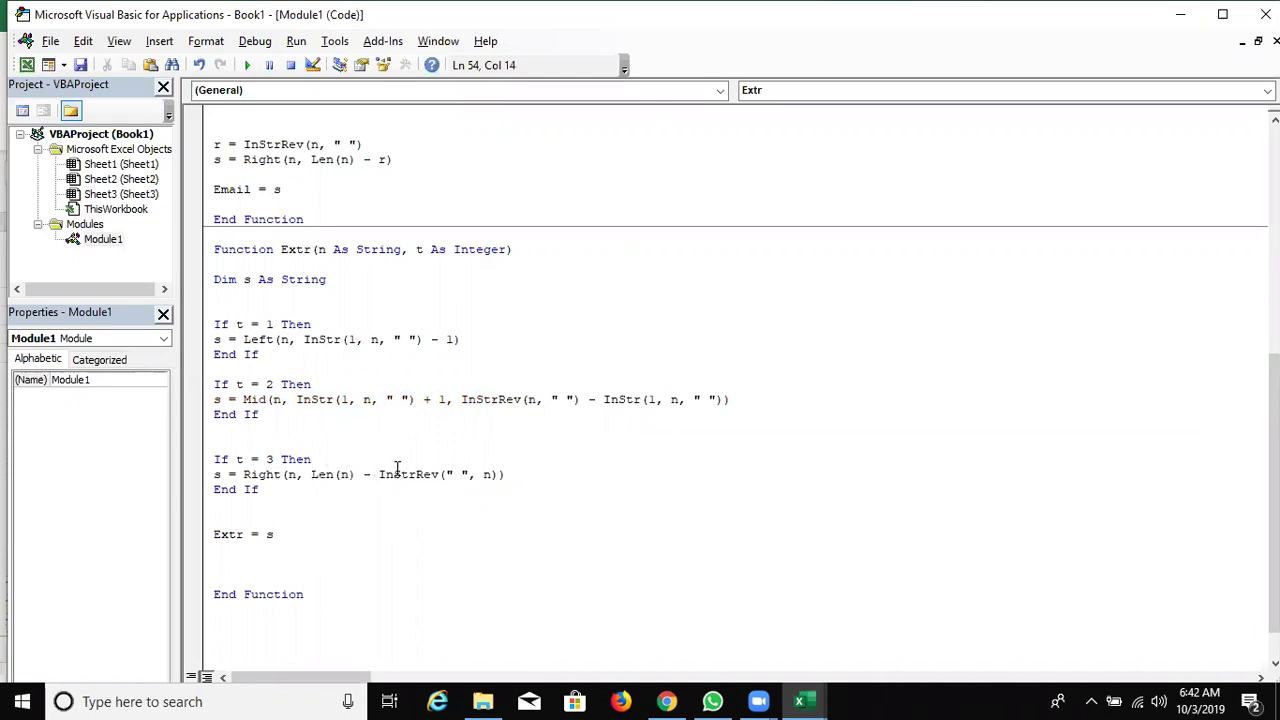
Rewrite the Right line's InStrRev call as InStrRev(n, " ")
drag(446, 476, 483, 474)
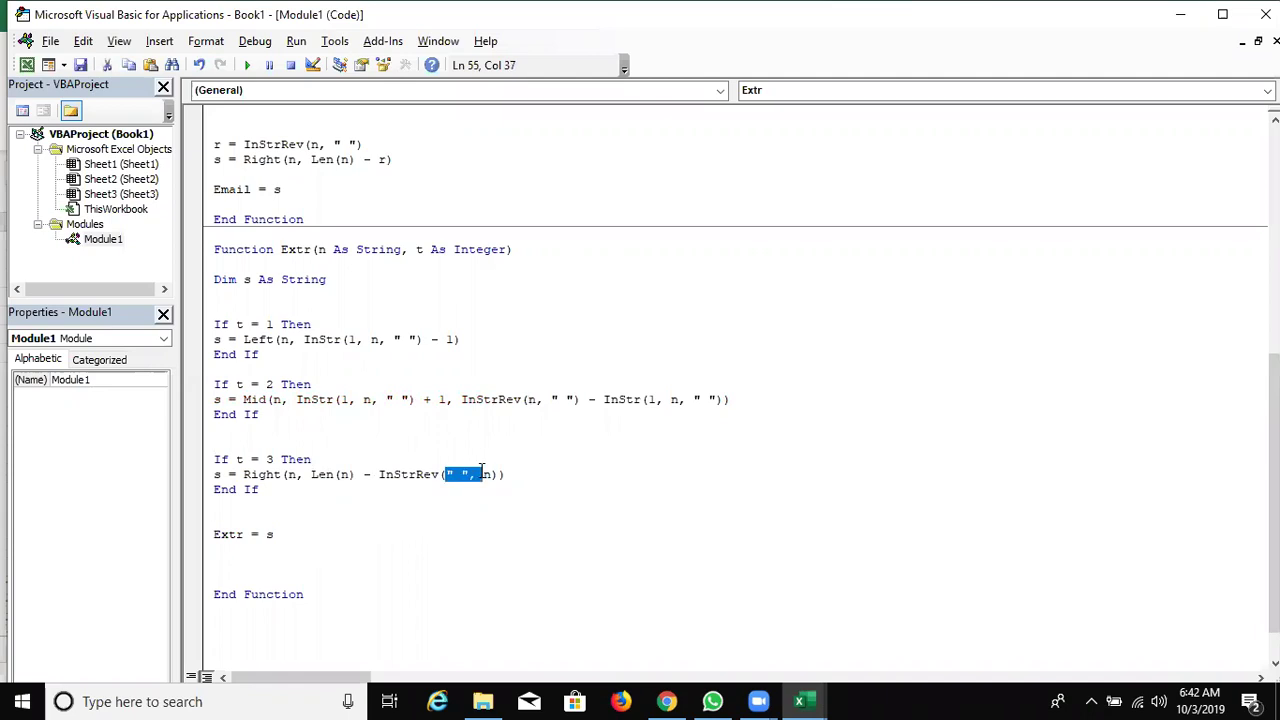
key(Delete)
text(,)
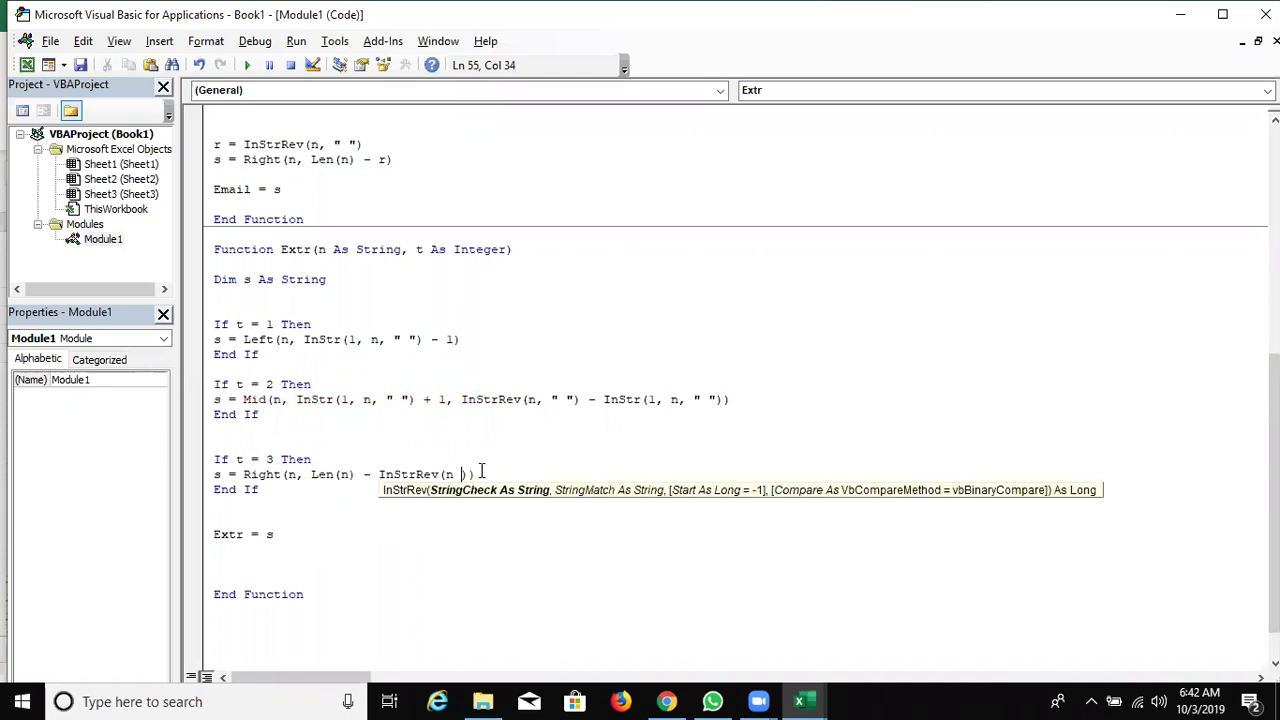
text( " )
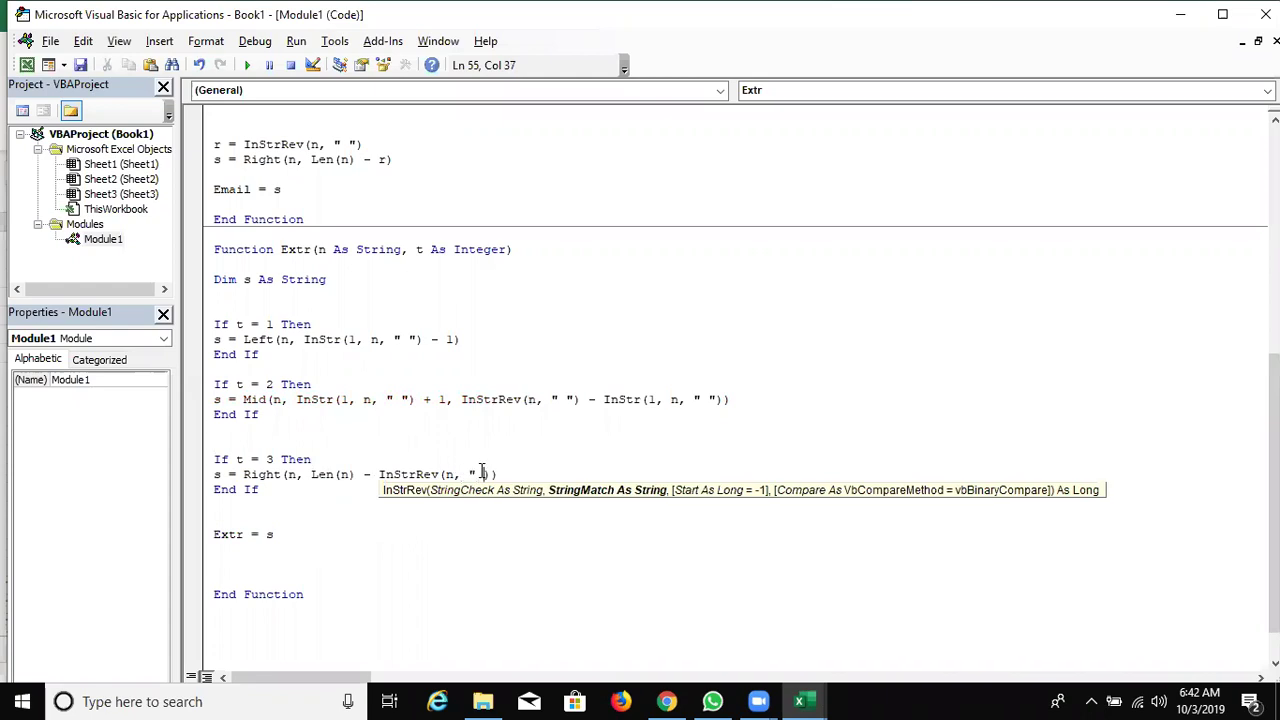
text(")
click(382, 513)
Recalculate C1's =extr(A1,2) formula on the worksheet
key(alt+F11)
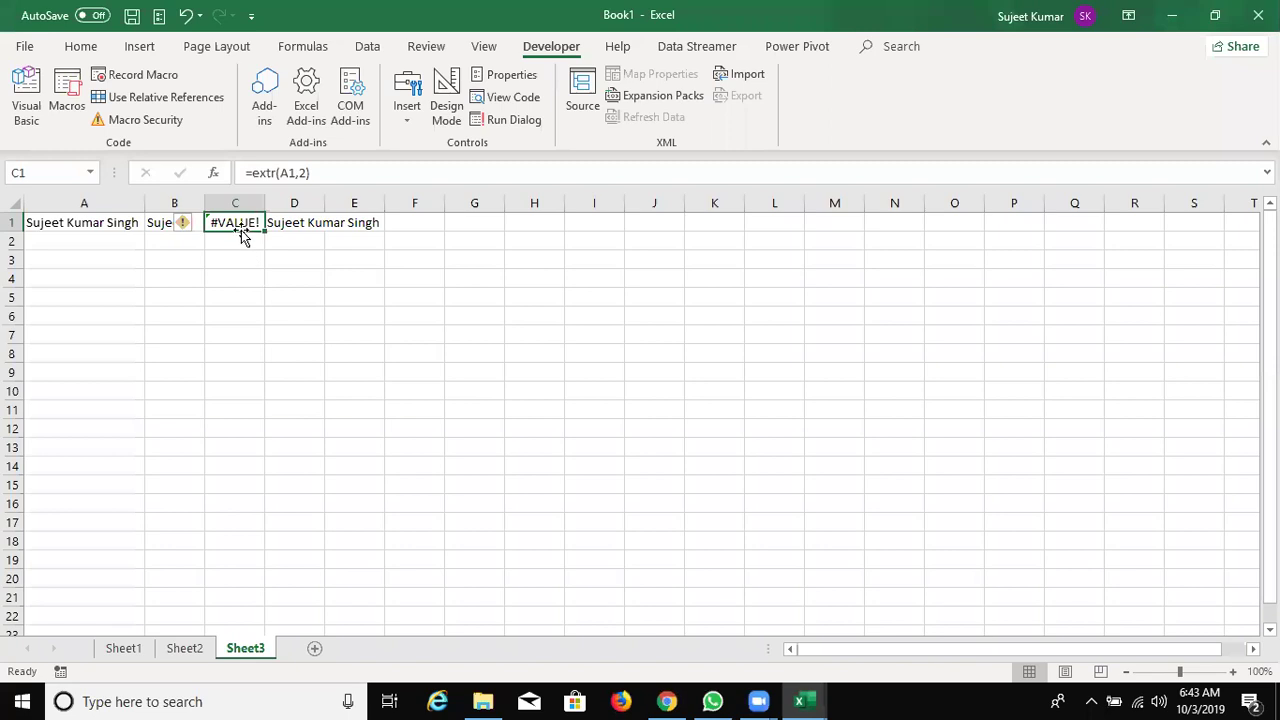
double_click(240, 222)
key(Return)
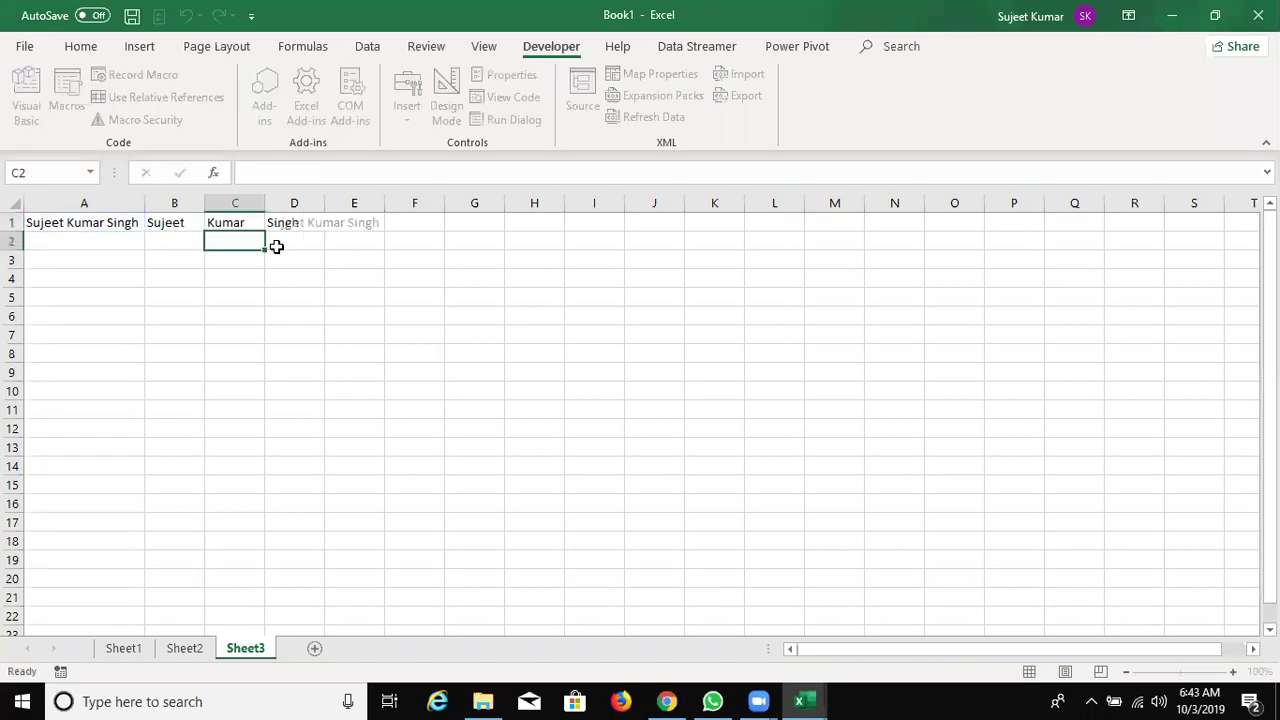
Check the name-splitting formulas in B1, C1 and D1, then return to the VBA editor
click(287, 224)
click(301, 286)
click(303, 303)
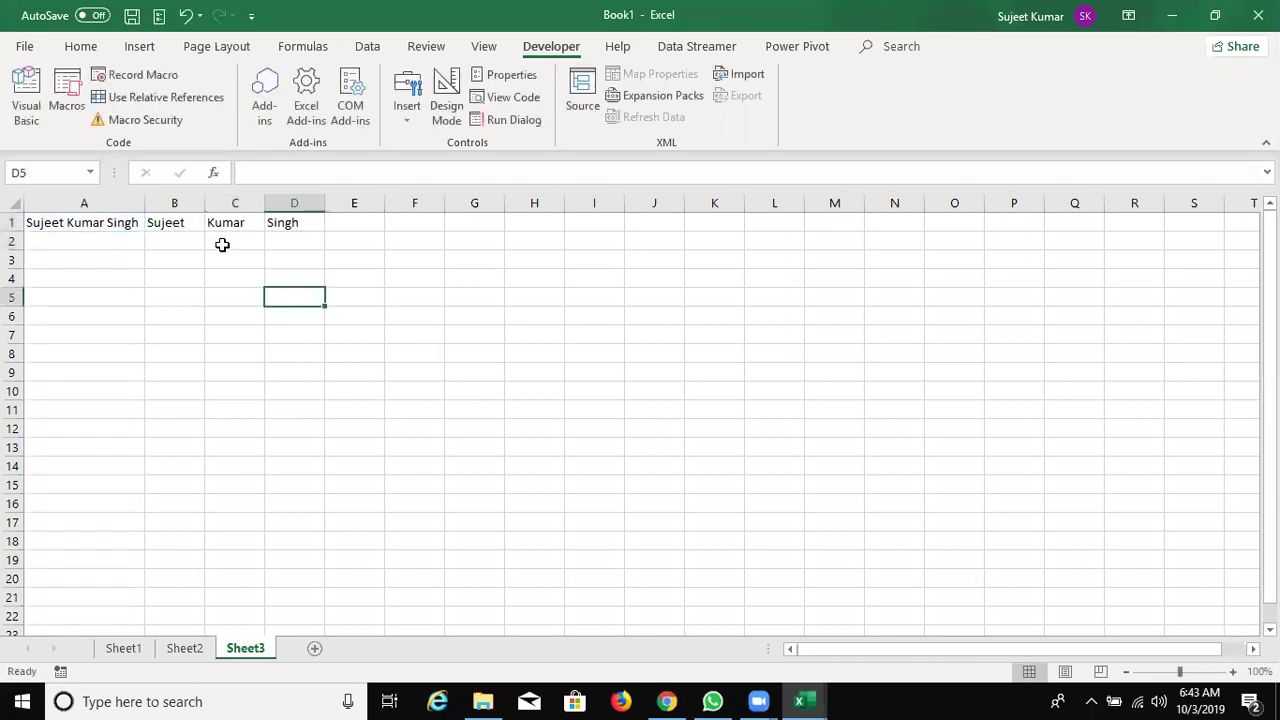
click(196, 240)
click(180, 220)
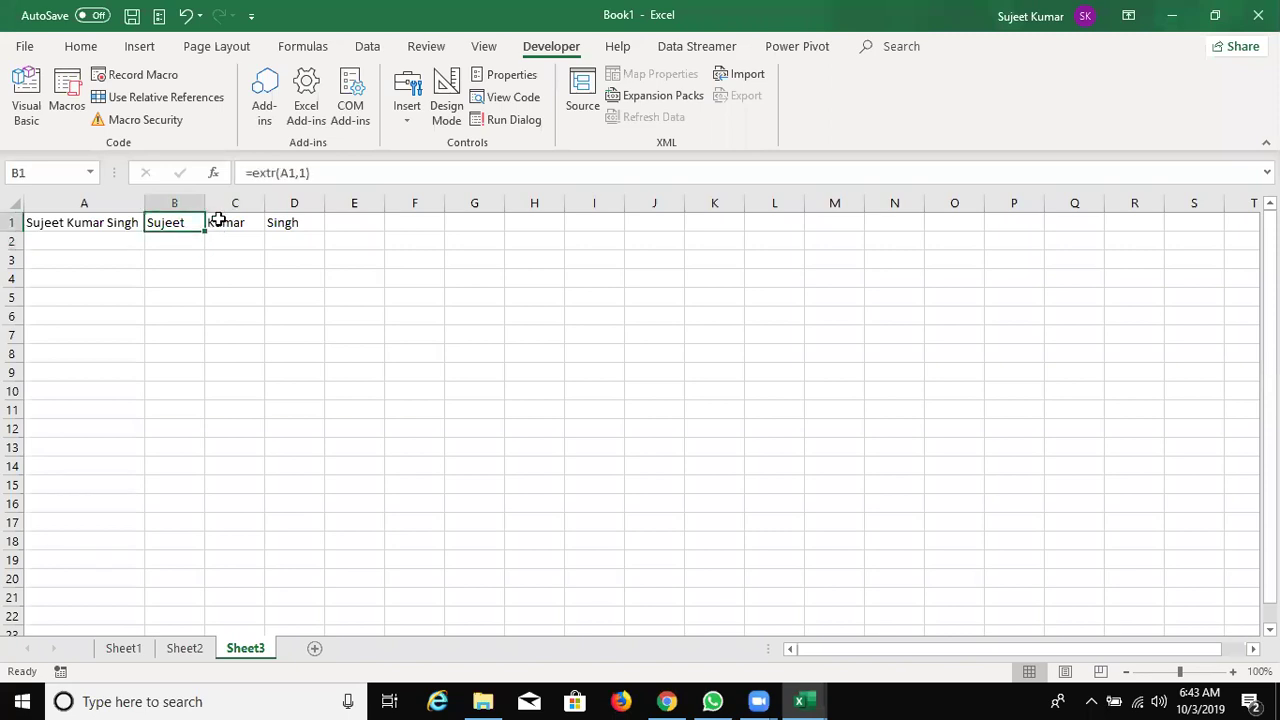
click(222, 221)
click(278, 223)
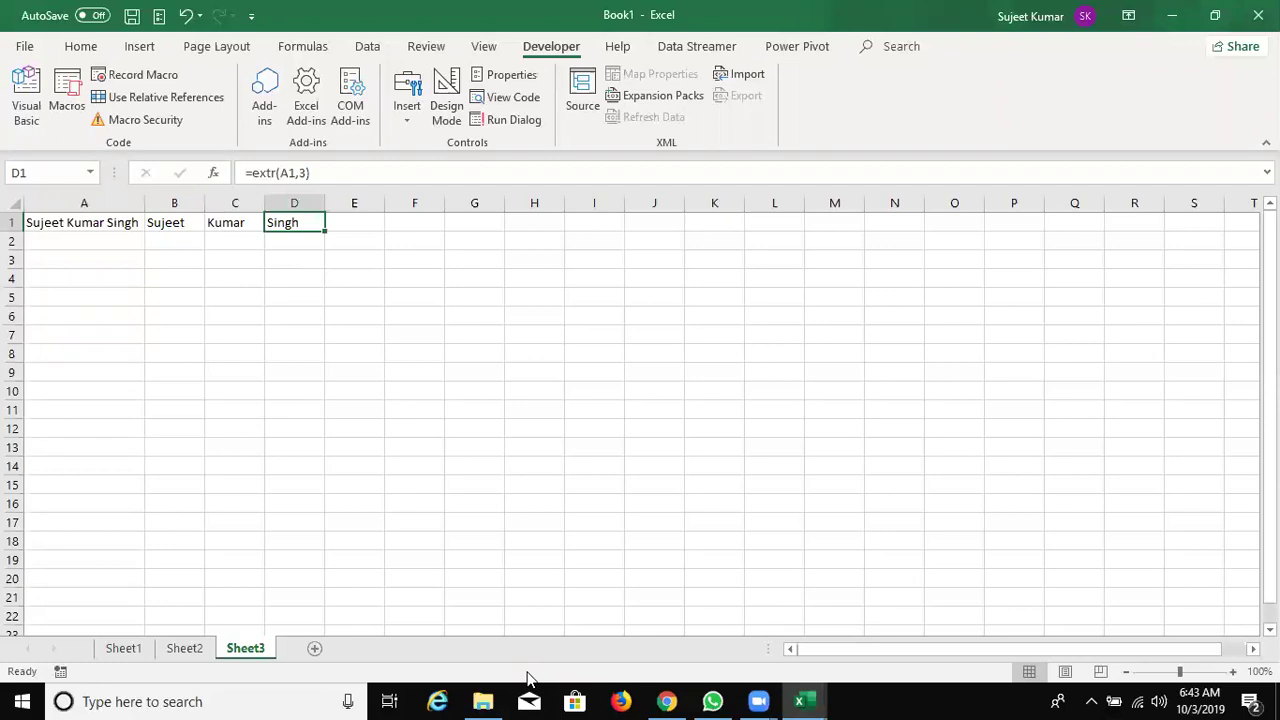
key(alt+F11)
scroll(468, 630, up, 6)
scroll(465, 627, up, 4)
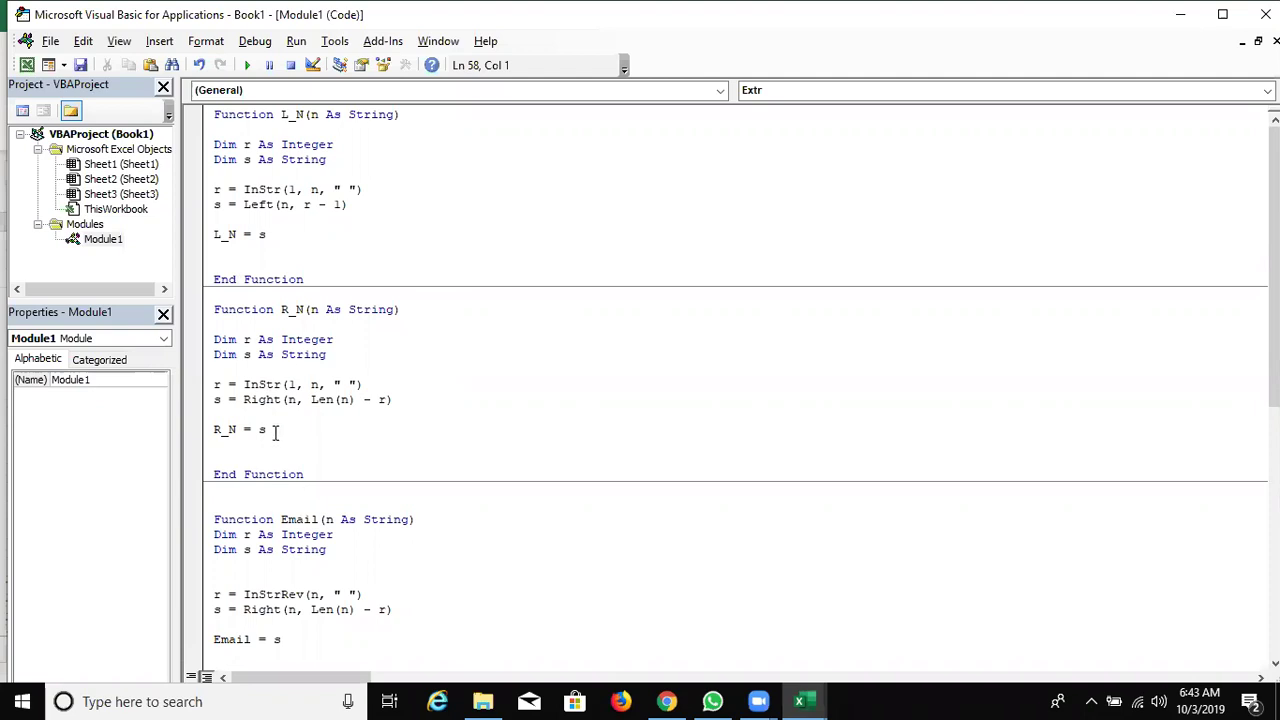
double_click(260, 384)
scroll(364, 527, down, 3)
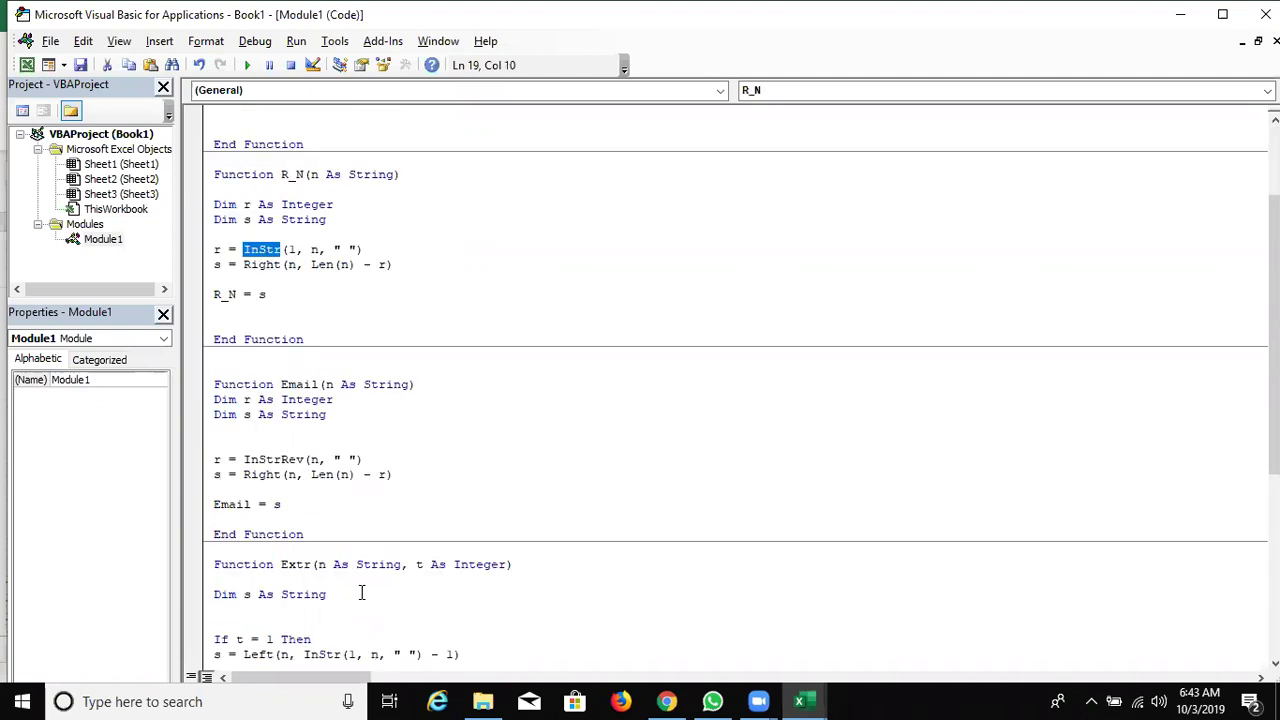
scroll(362, 590, down, 4)
click(326, 474)
double_click(507, 549)
click(480, 519)
double_click(480, 519)
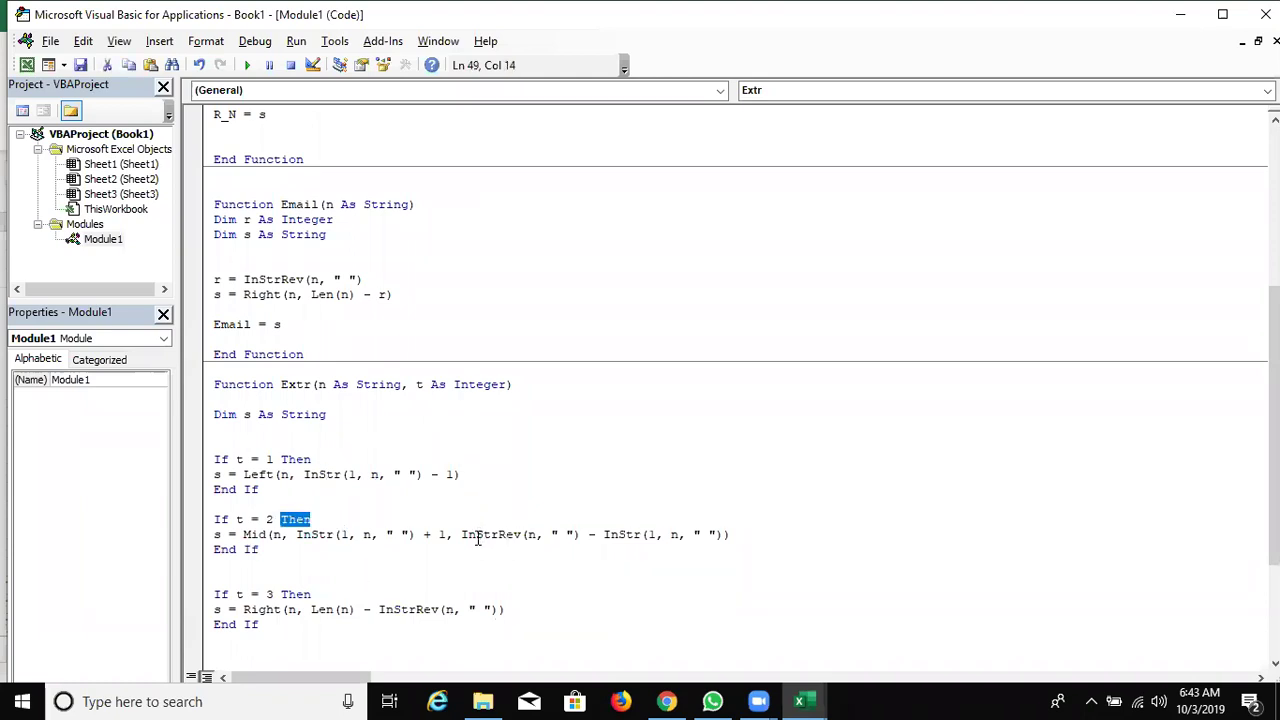
double_click(480, 534)
scroll(472, 583, down, 2)
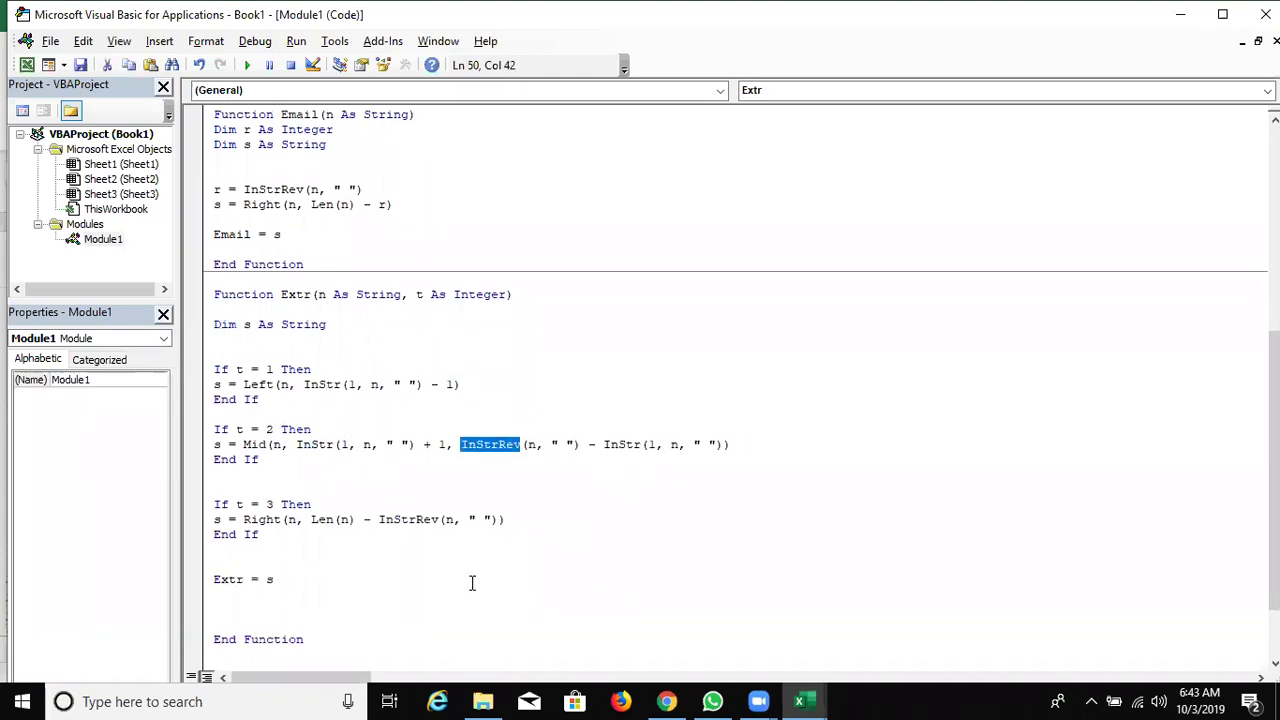
double_click(320, 449)
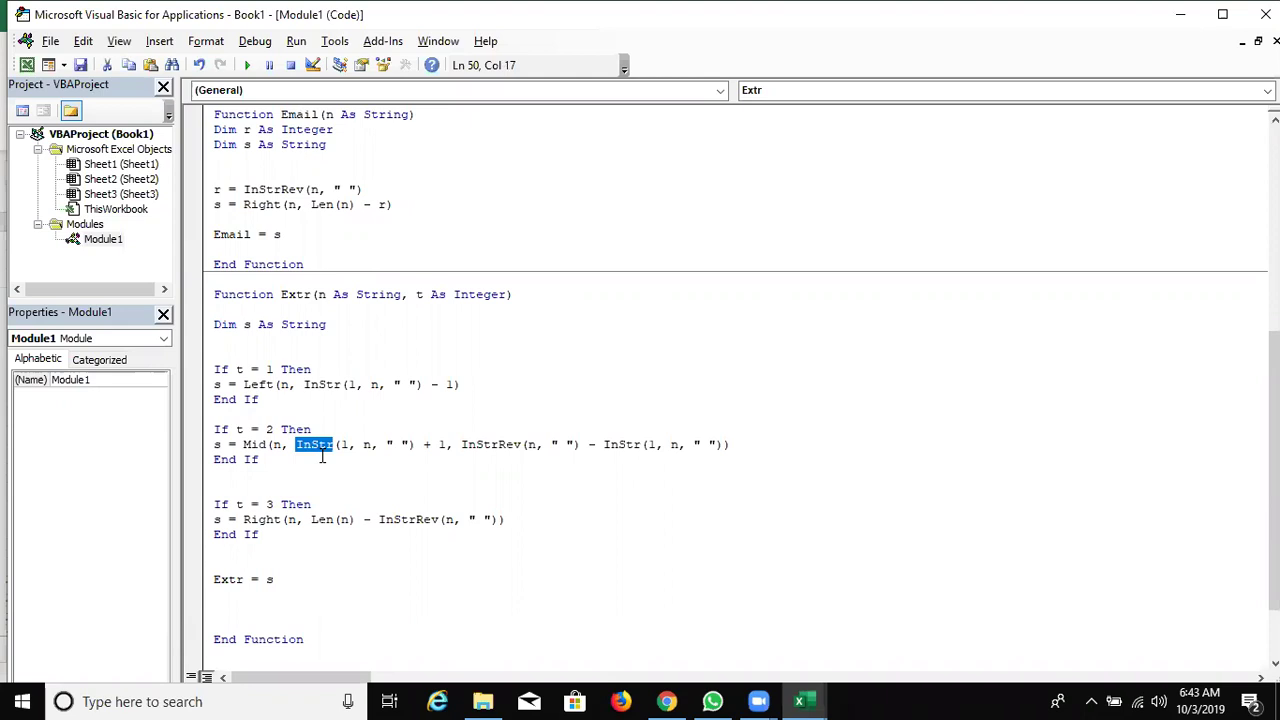
double_click(492, 449)
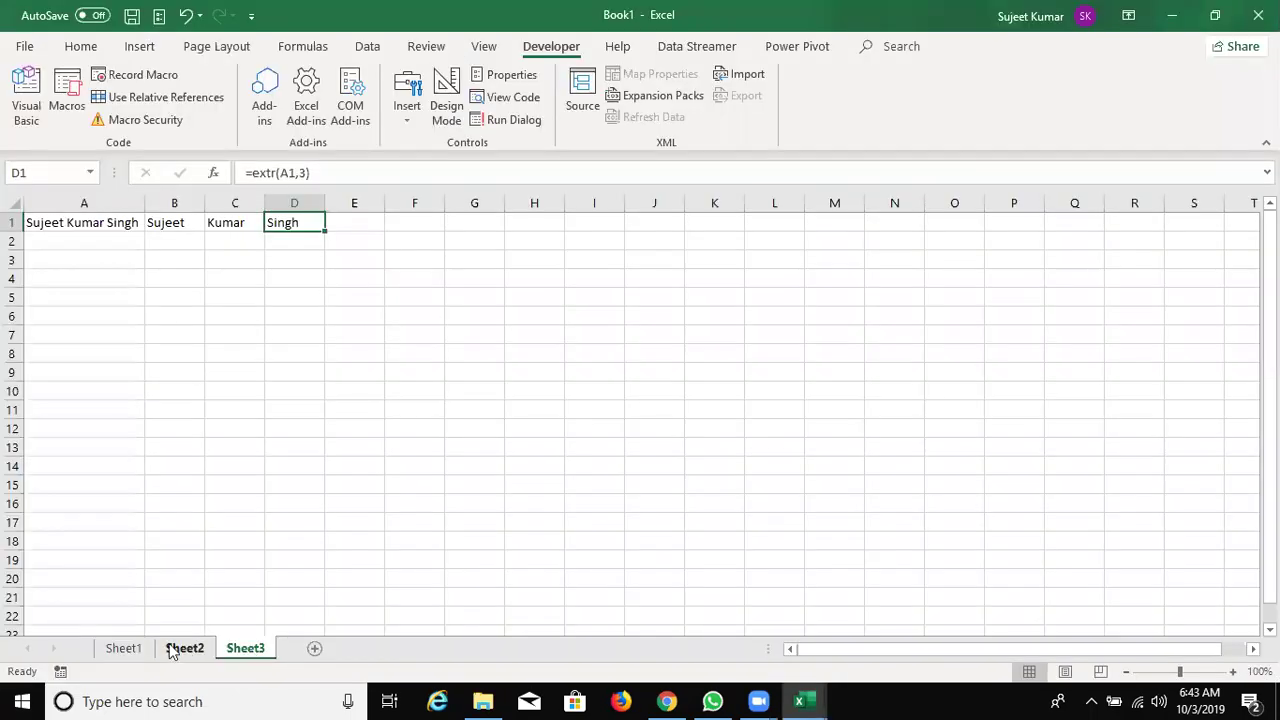
Show Sheet2's =Email(A1) result in B1, then switch over to Chrome
click(178, 648)
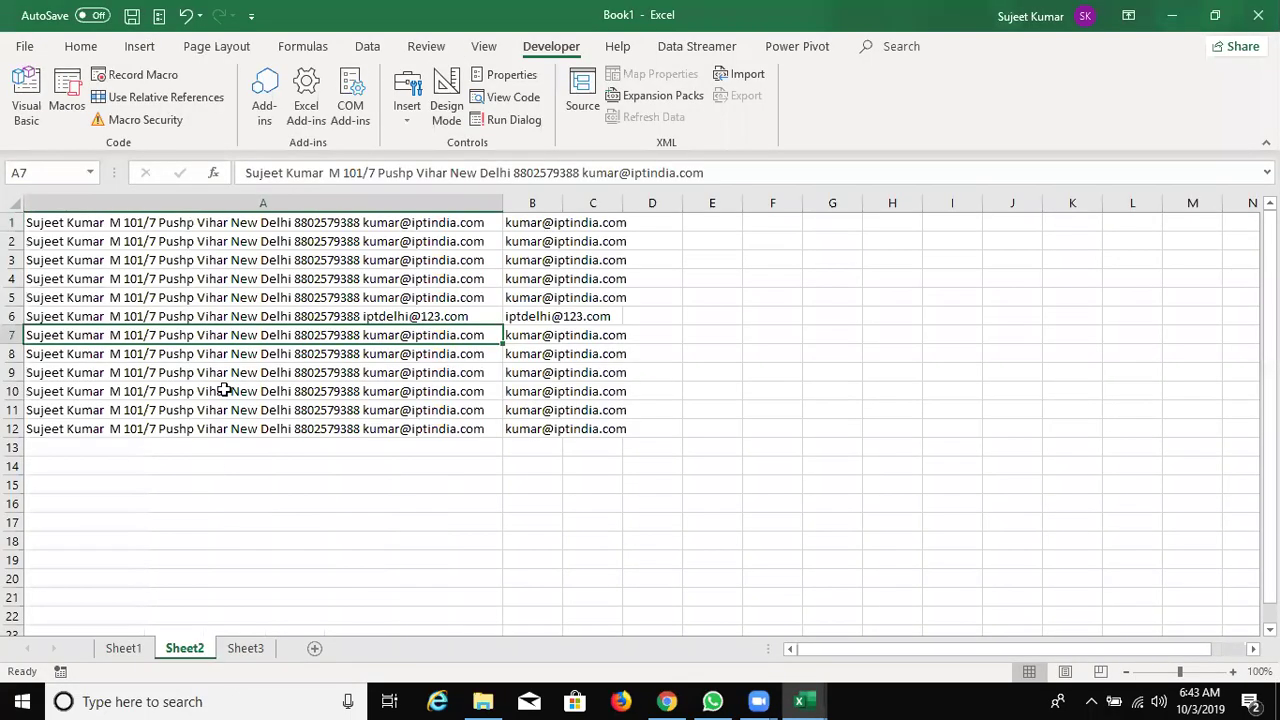
click(541, 219)
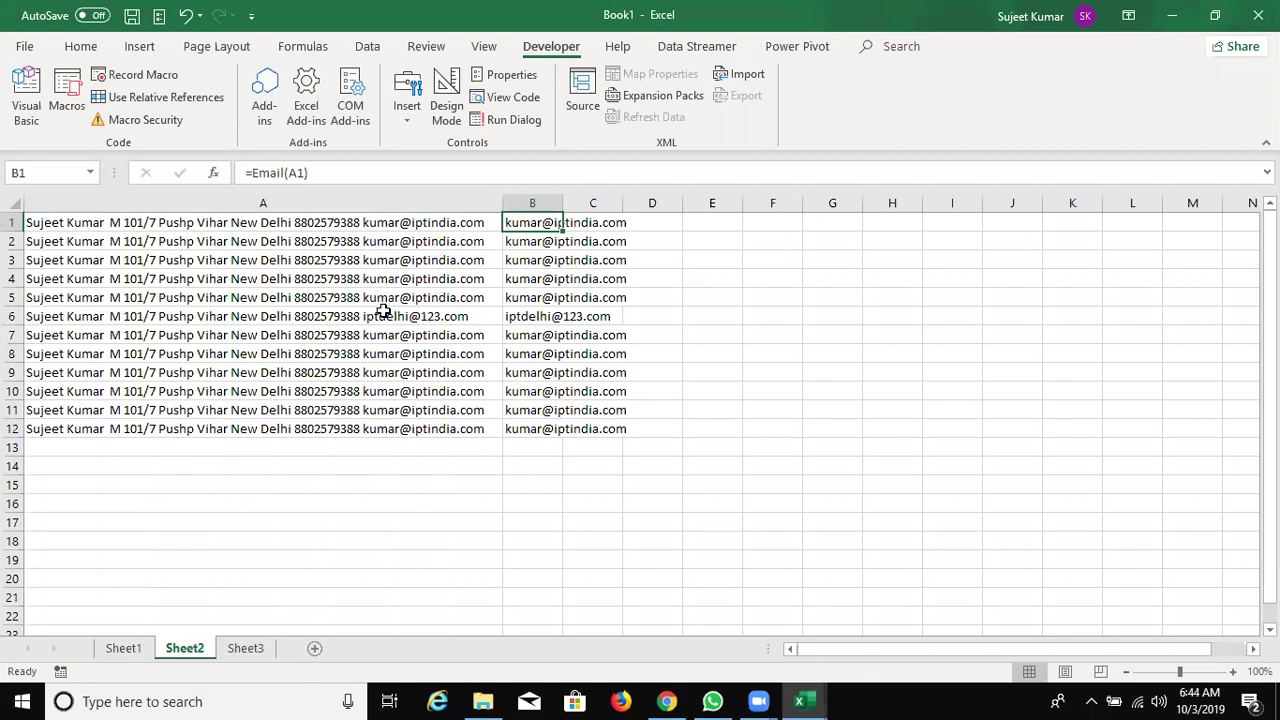
key(alt+F11)
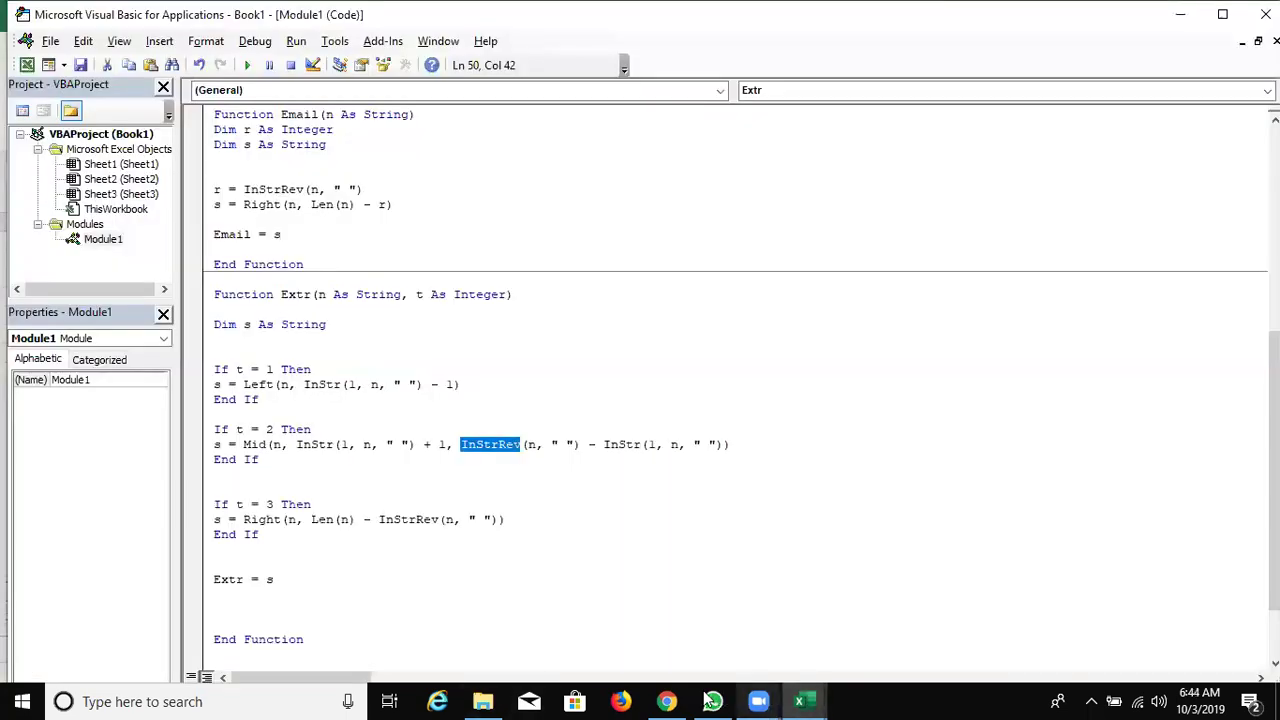
click(672, 701)
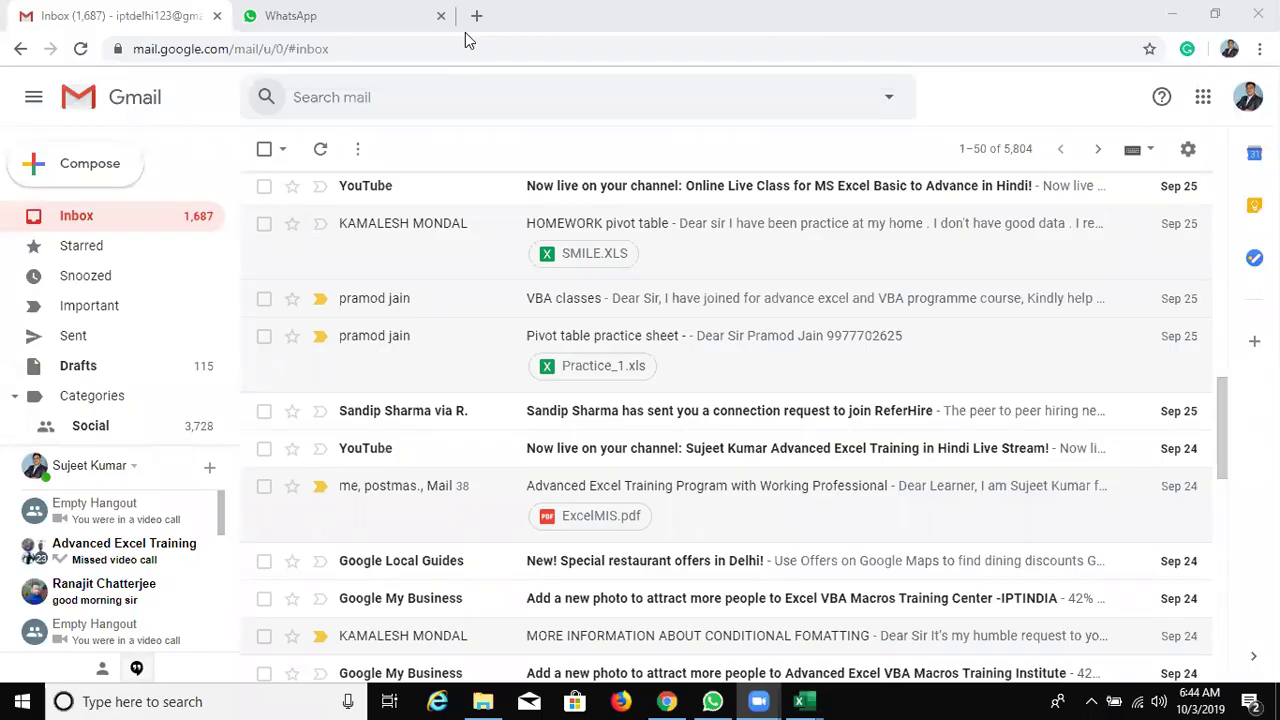
Search Google for 'tech on the net' in a new tab and open the TechOnTheNet site
click(477, 17)
text(goo)
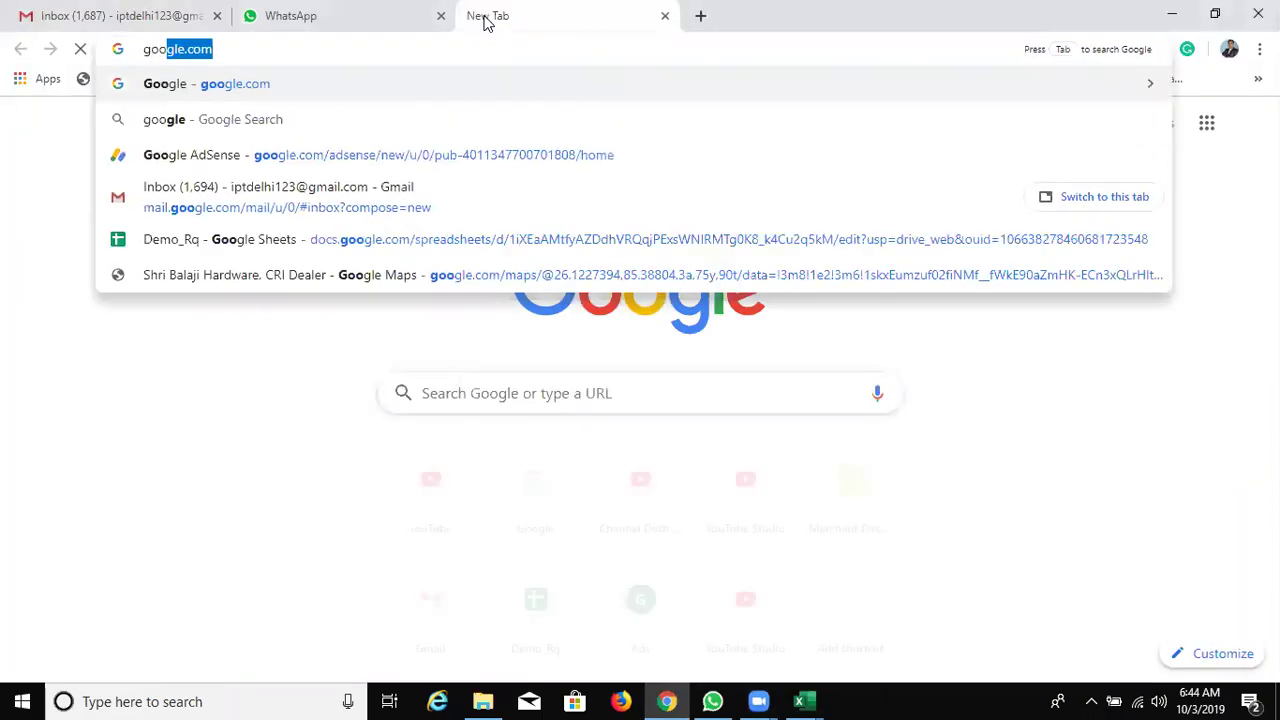
key(Return)
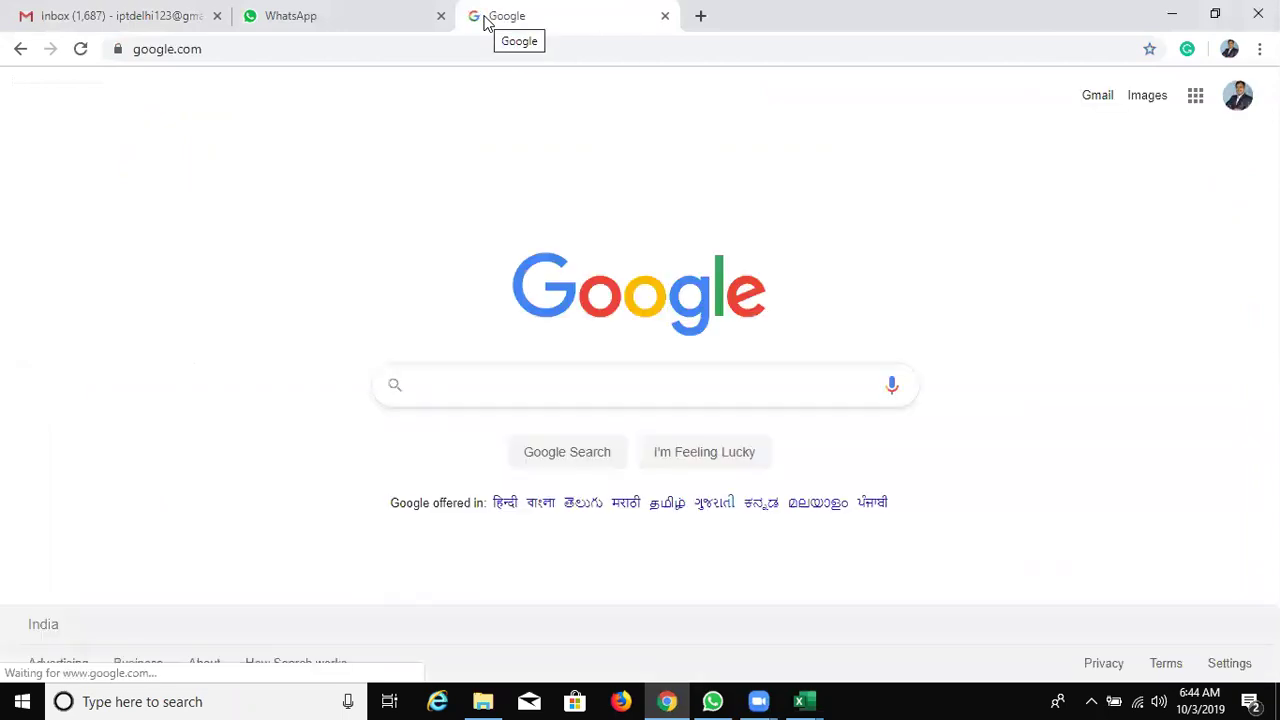
text(thec)
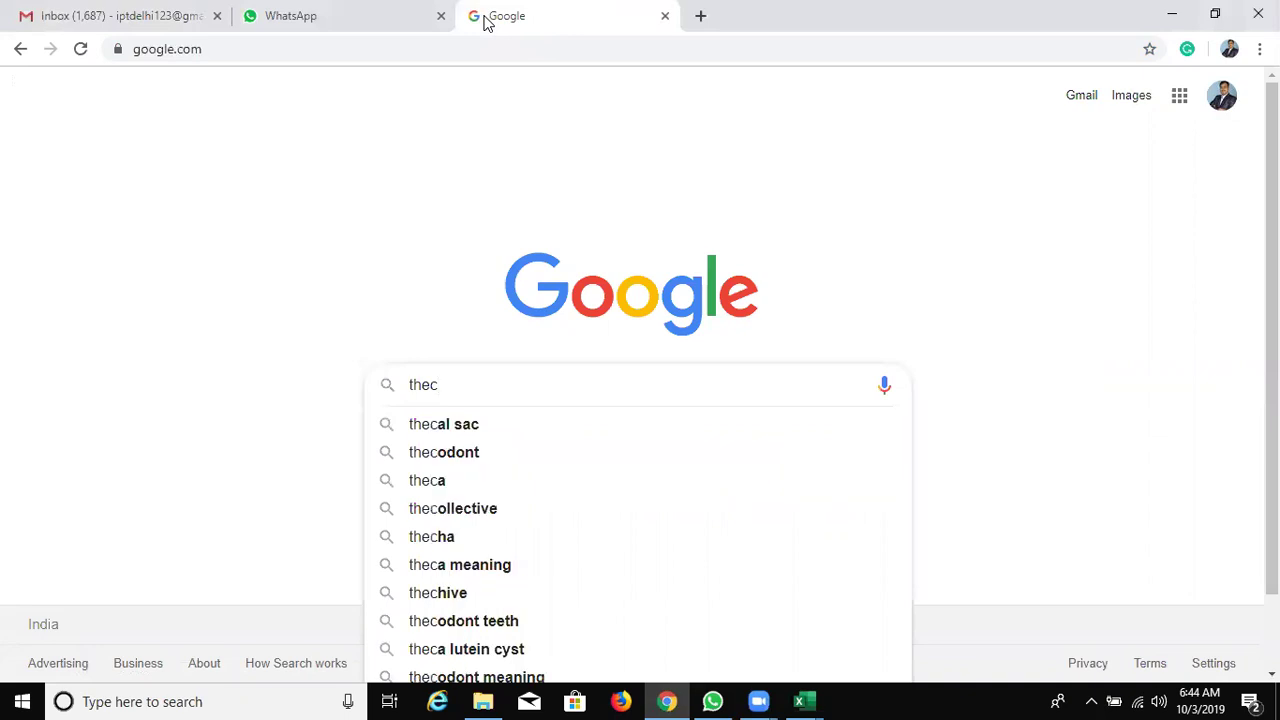
text(h on the)
key(Down)
key(Return)
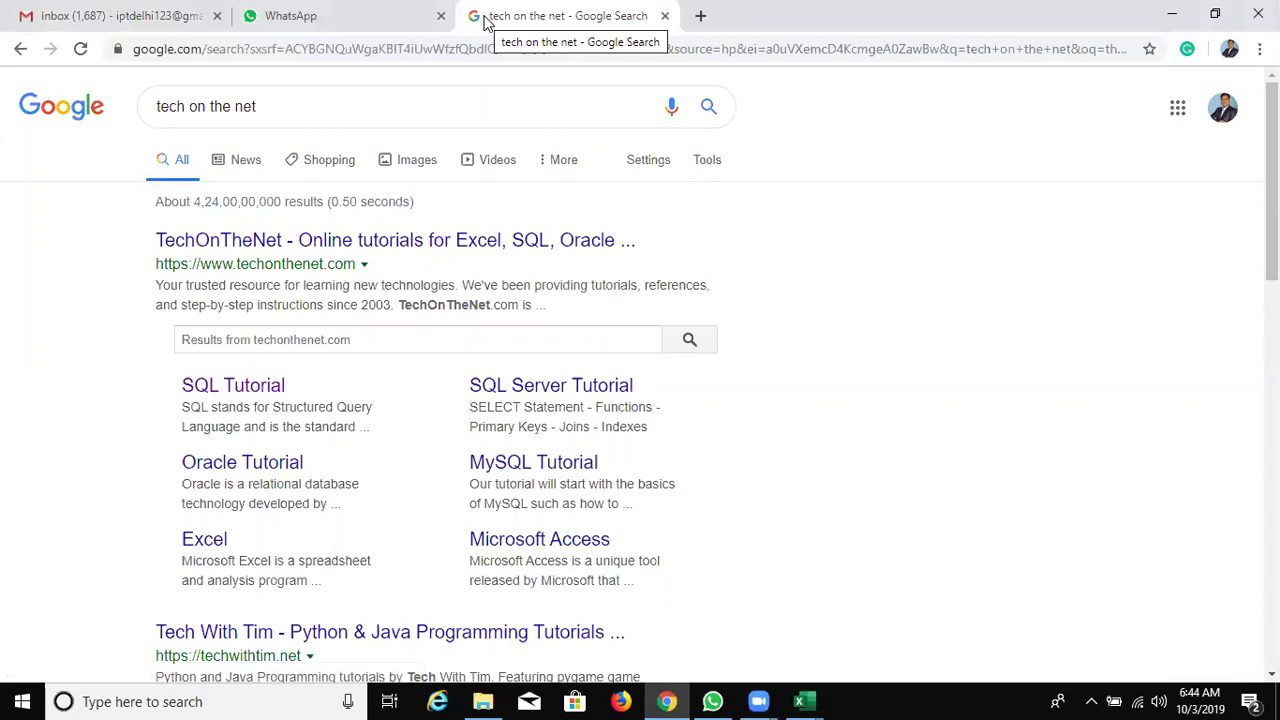
click(255, 256)
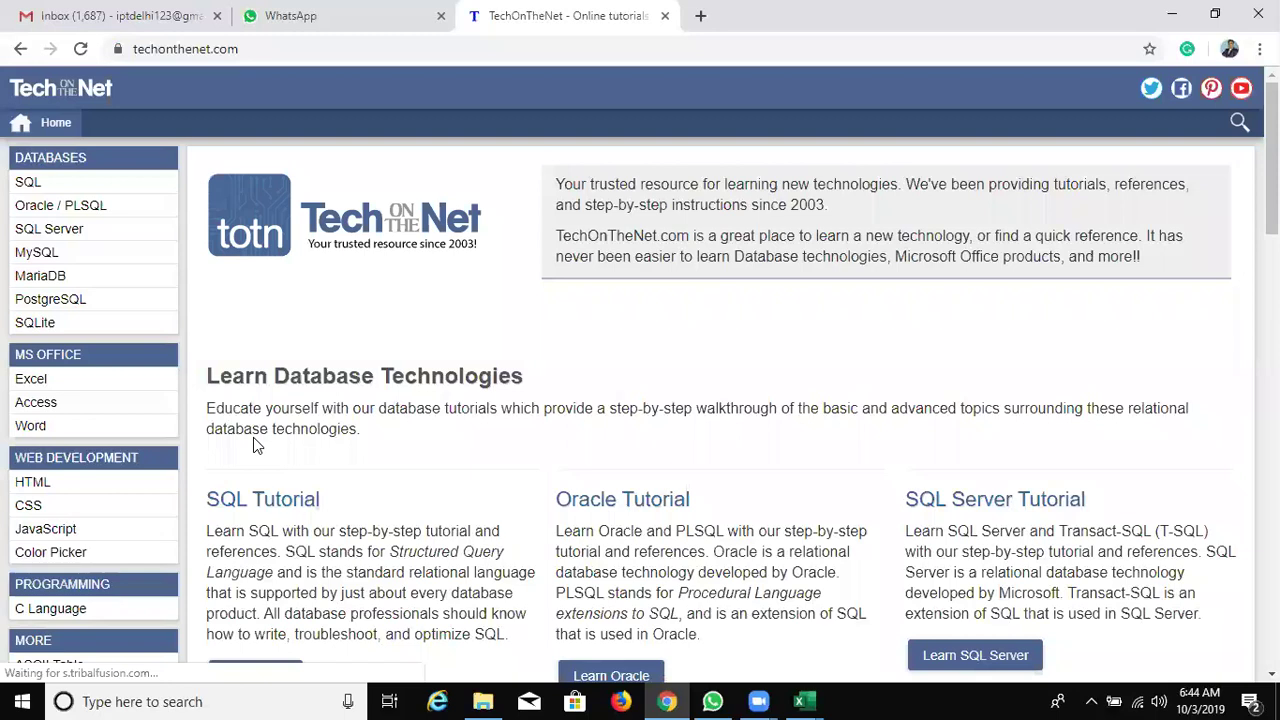
scroll(315, 413, down, 3)
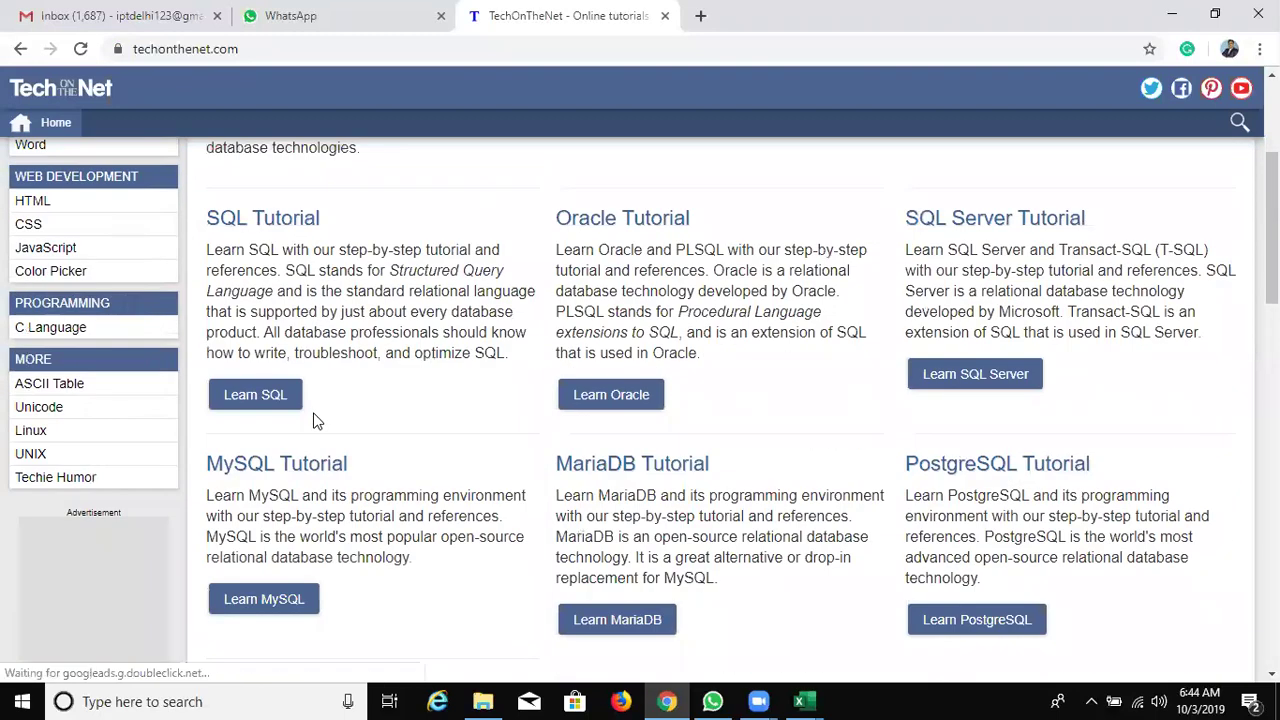
scroll(315, 413, up, 3)
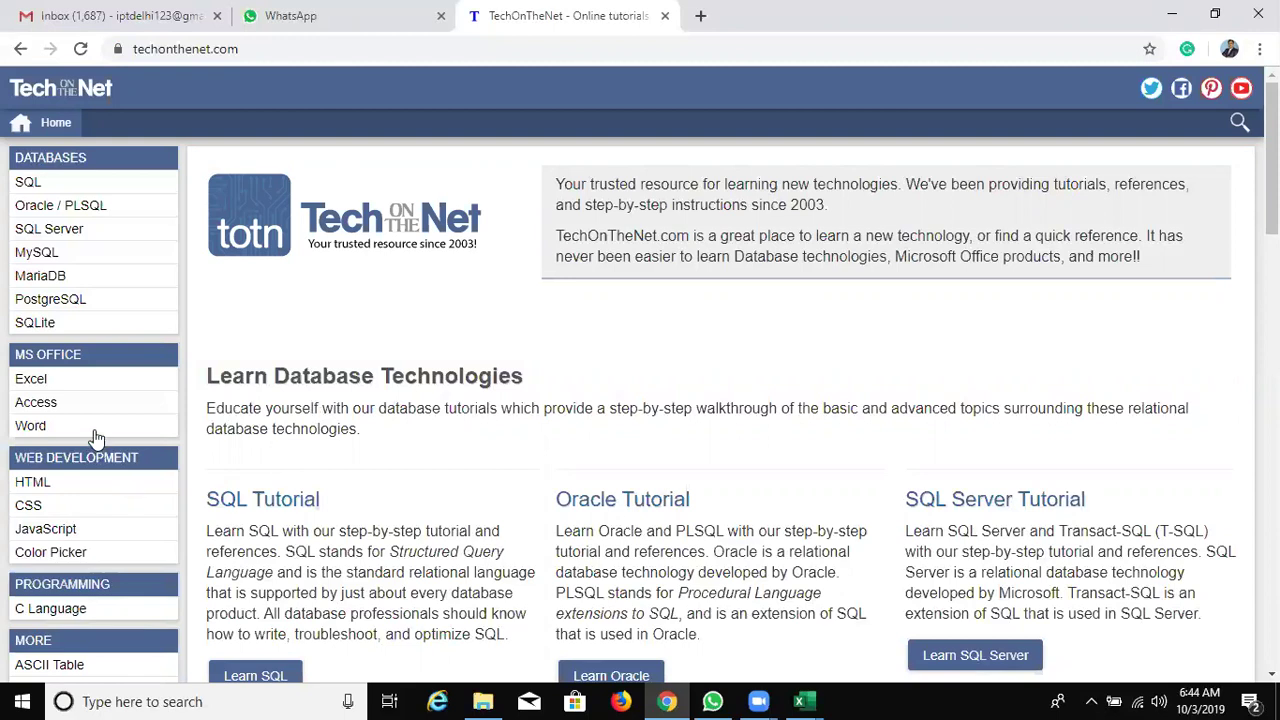
Browse the Excel Tutorial's Excel Topics table, then go back to the home page
click(47, 389)
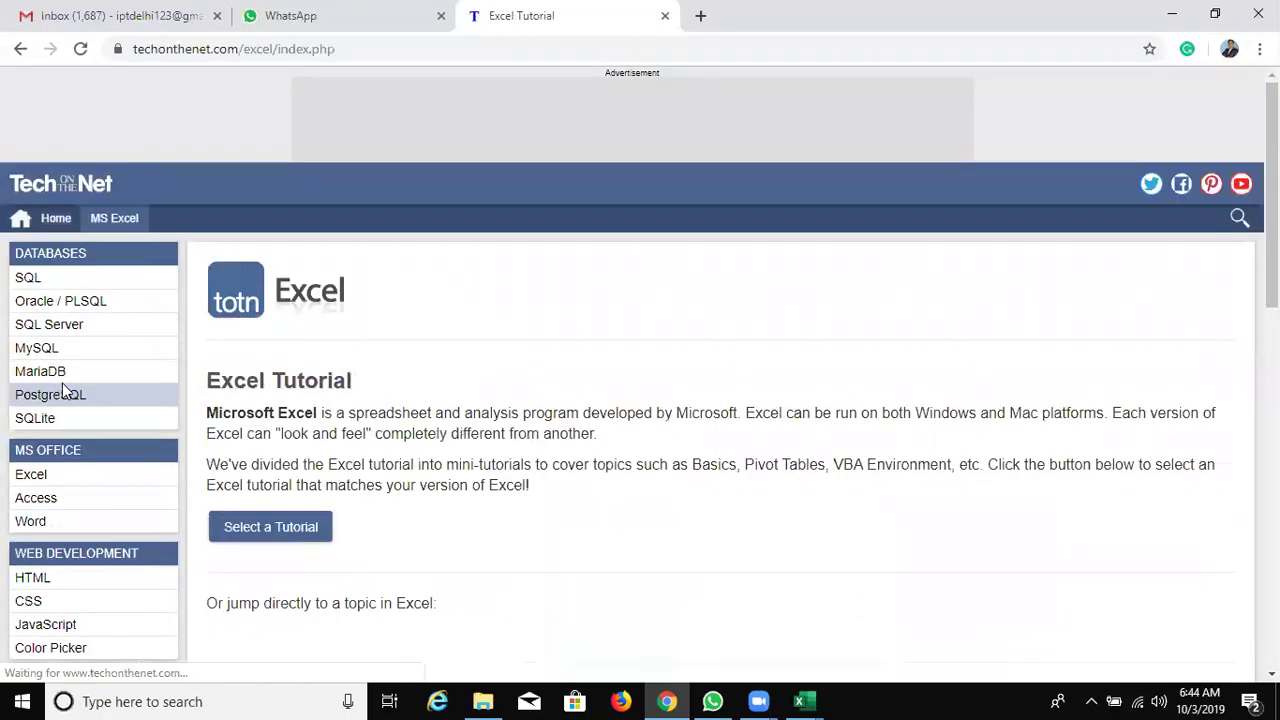
scroll(591, 514, down, 4)
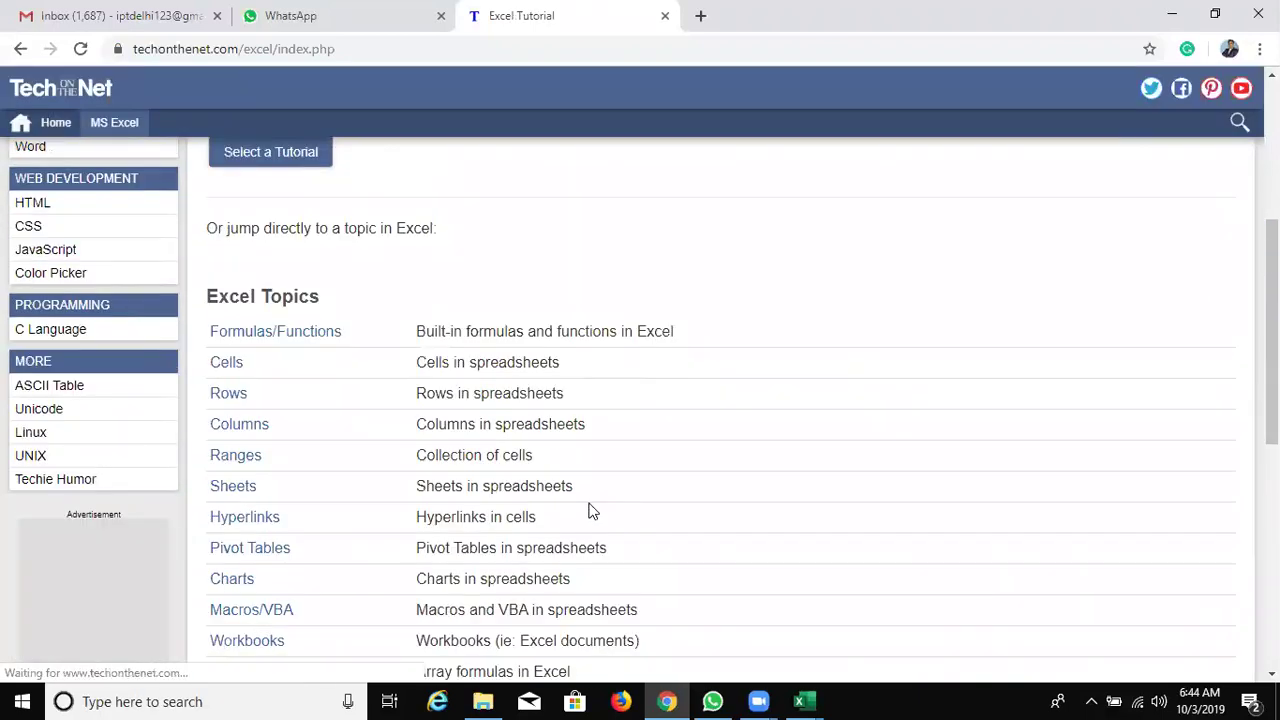
scroll(503, 486, down, 2)
scroll(505, 490, down, 2)
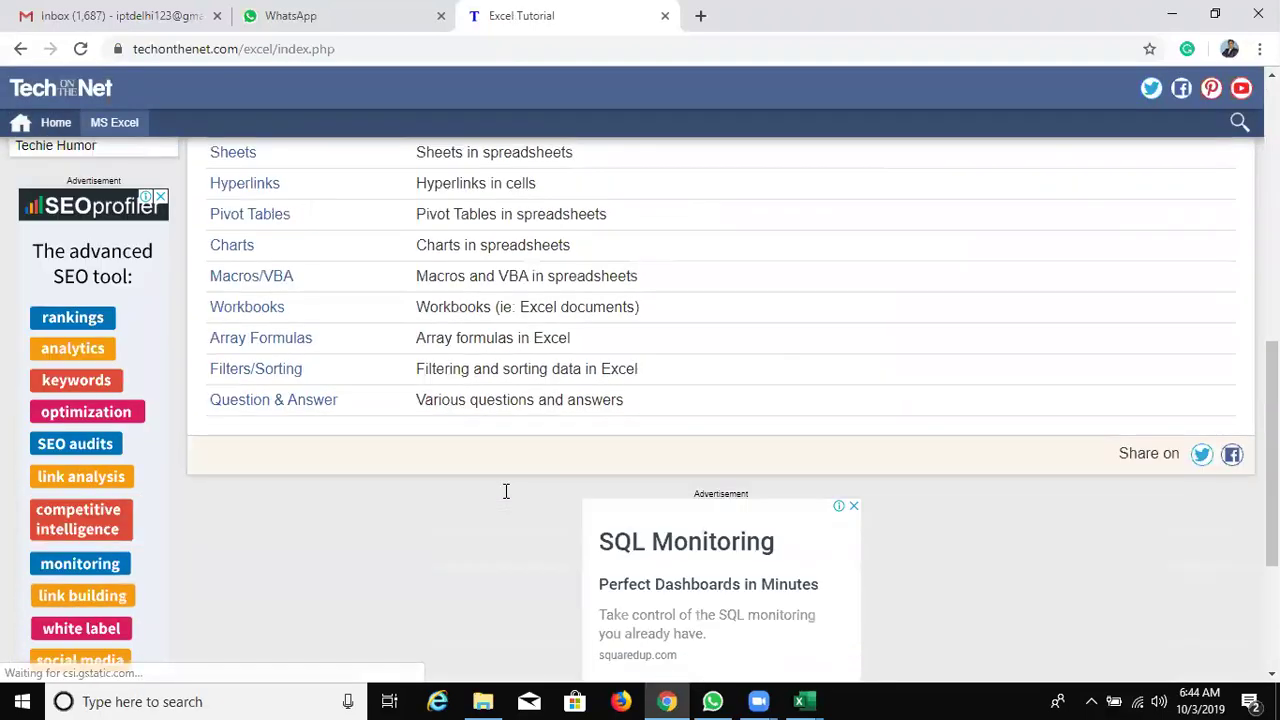
scroll(505, 490, up, 3)
scroll(505, 490, up, 3)
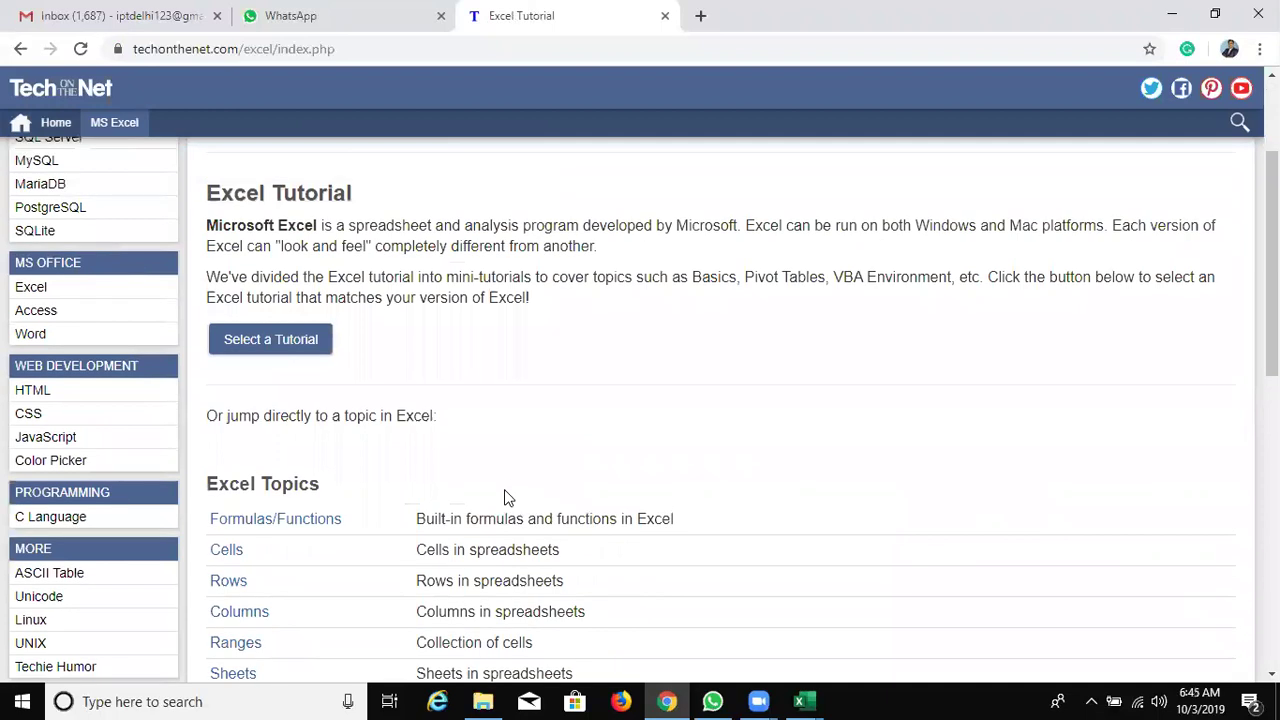
scroll(505, 497, up, 1)
click(14, 50)
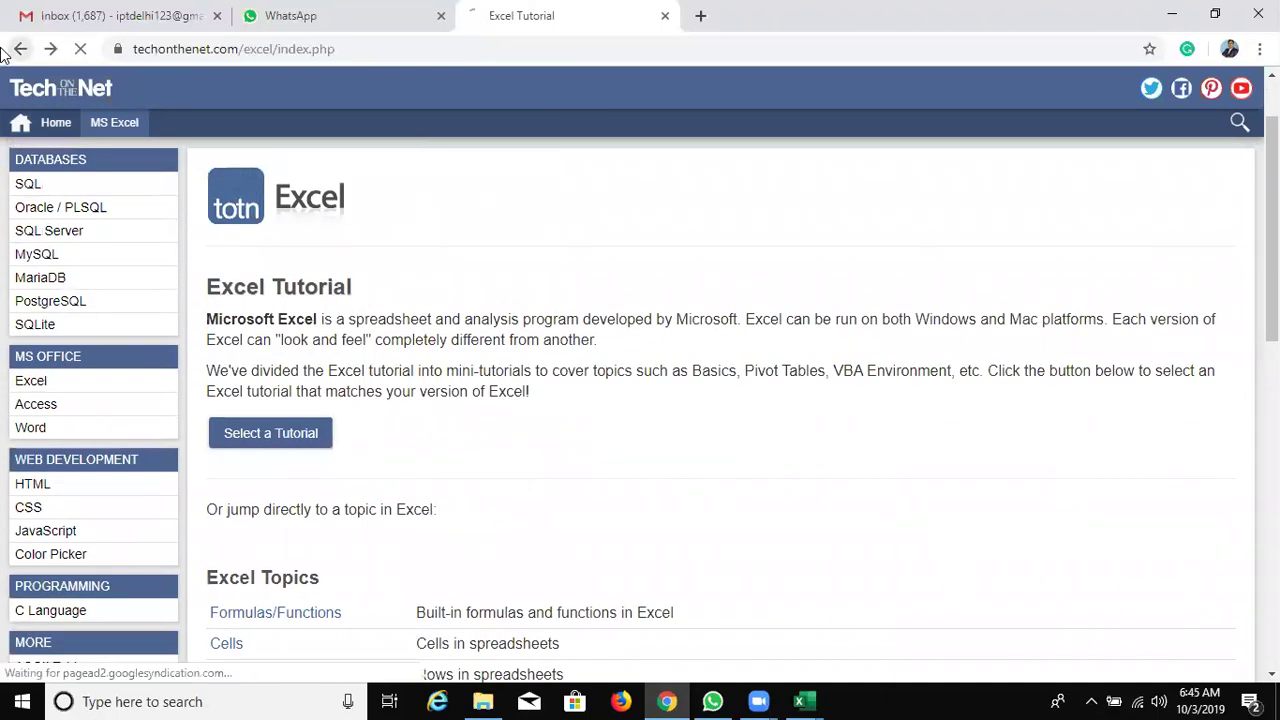
Search Google for 'vba function list', open the TechOnTheNet result and select its URL
click(14, 49)
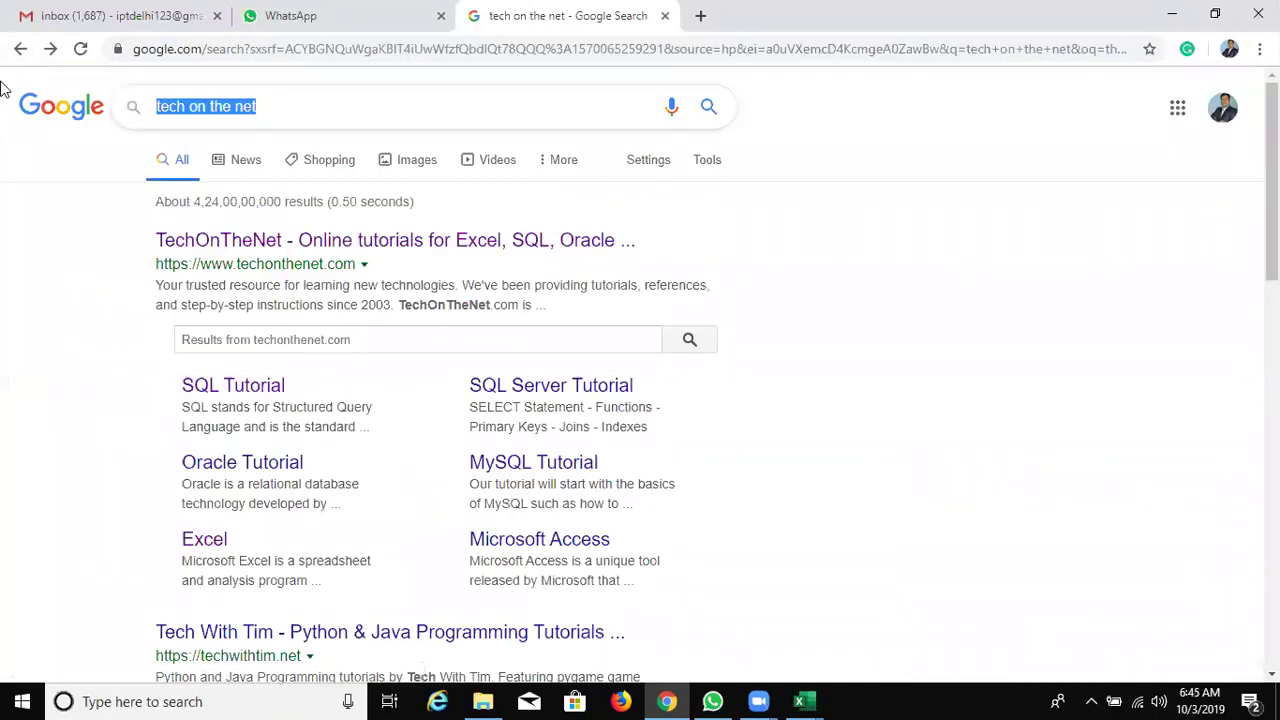
text(vba)
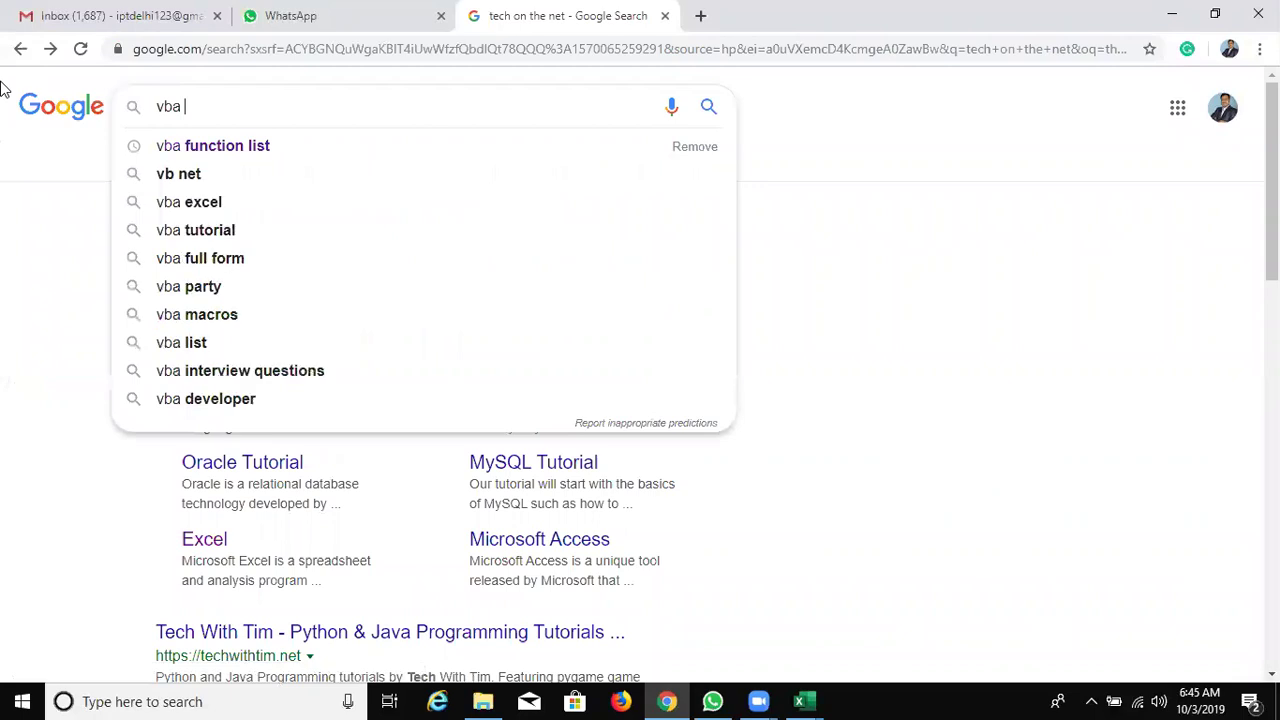
key(Down)
key(Return)
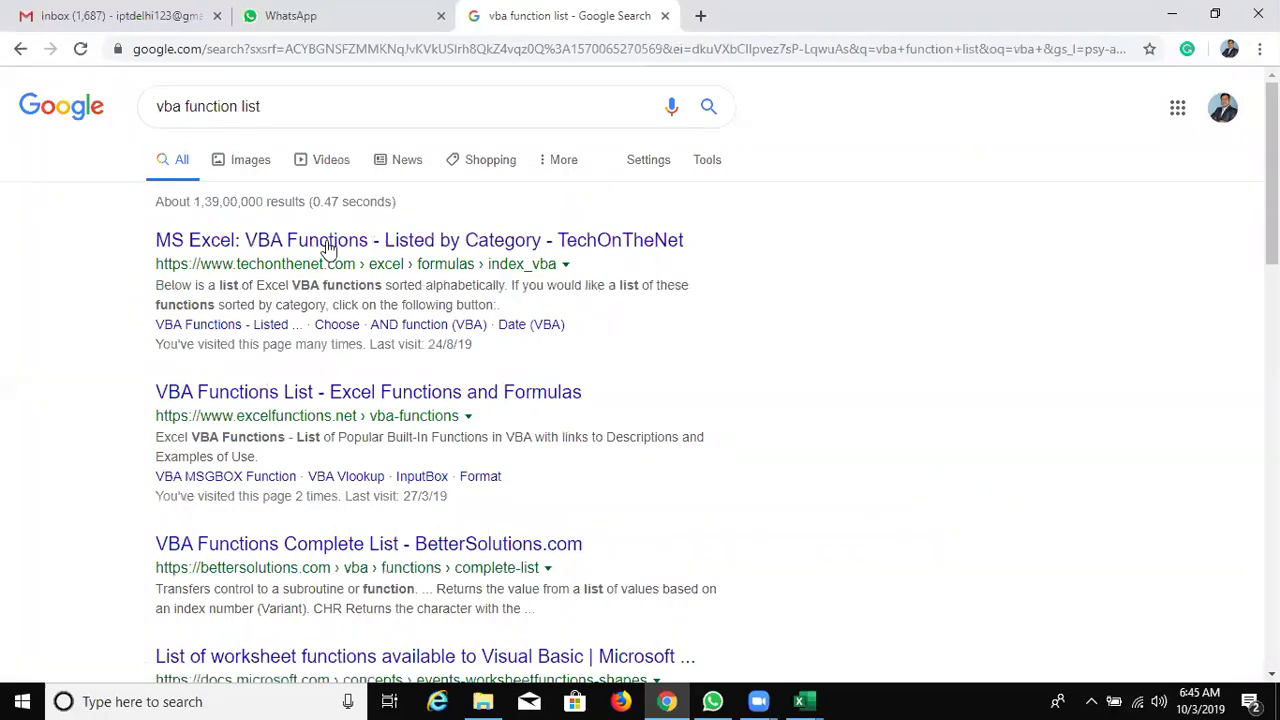
click(330, 240)
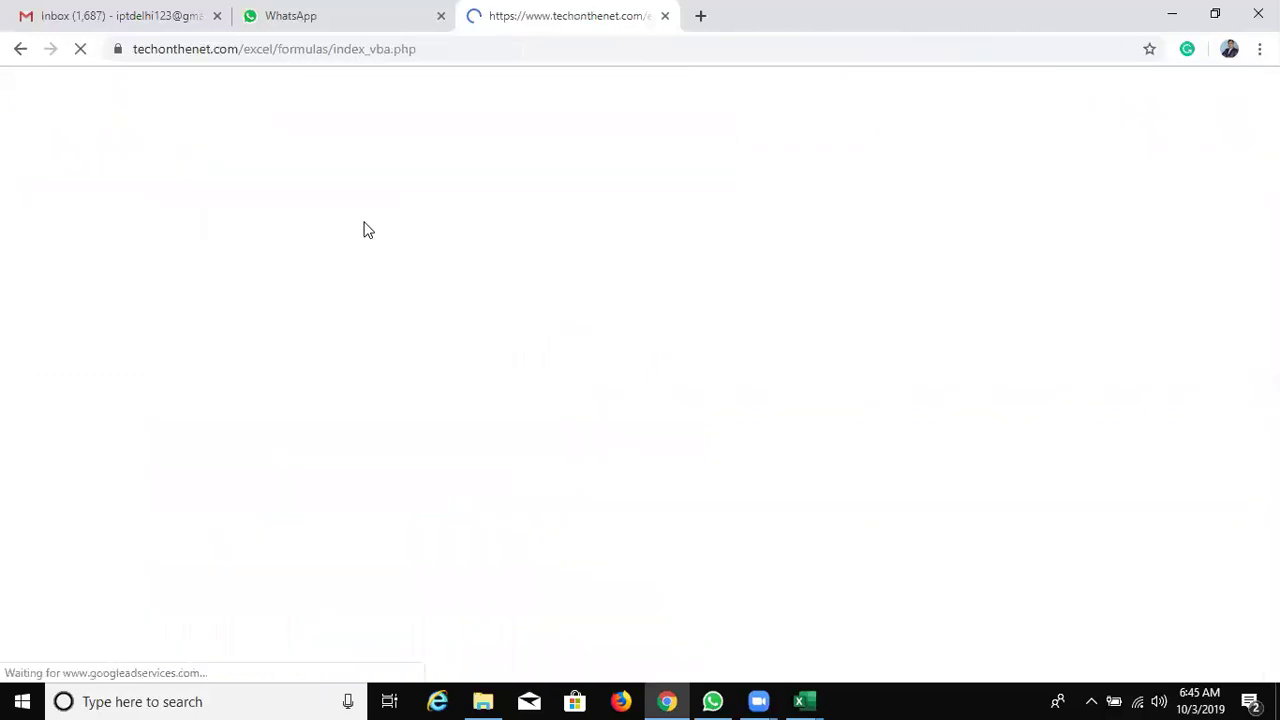
click(416, 56)
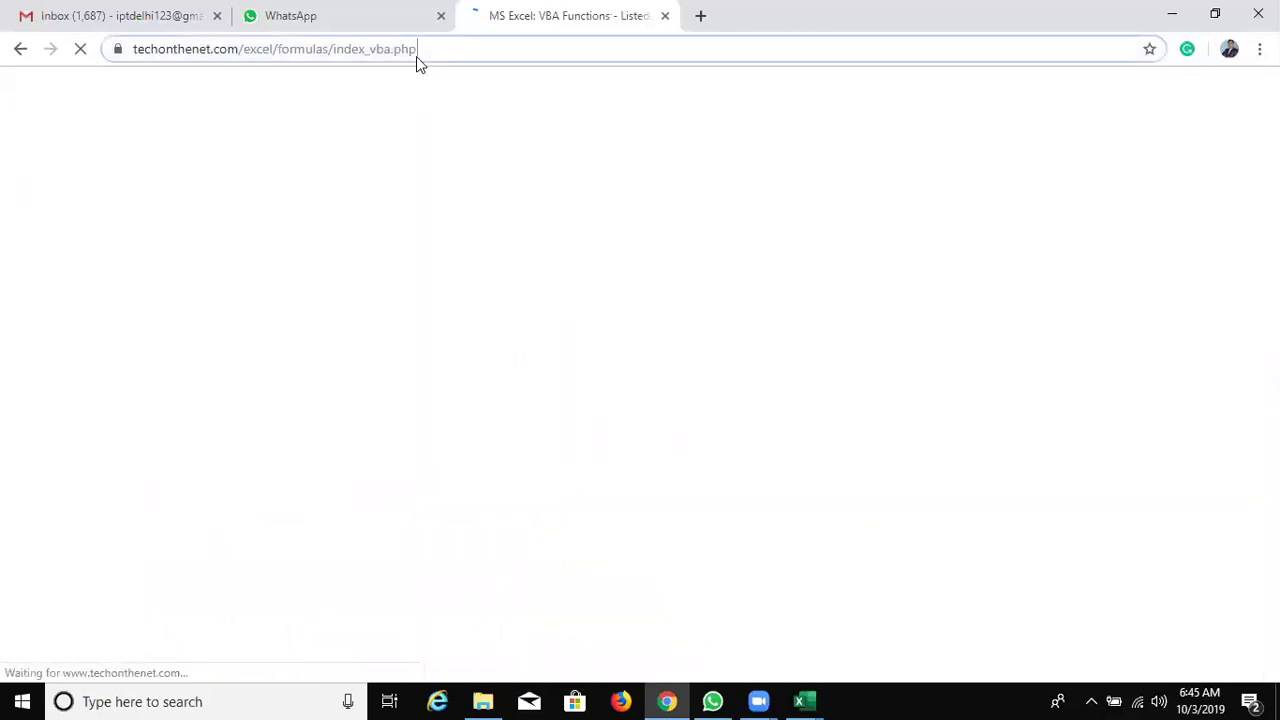
Scroll through the string, date, logical and financial VBA function lists, then switch to WhatsApp
scroll(486, 457, down, 2)
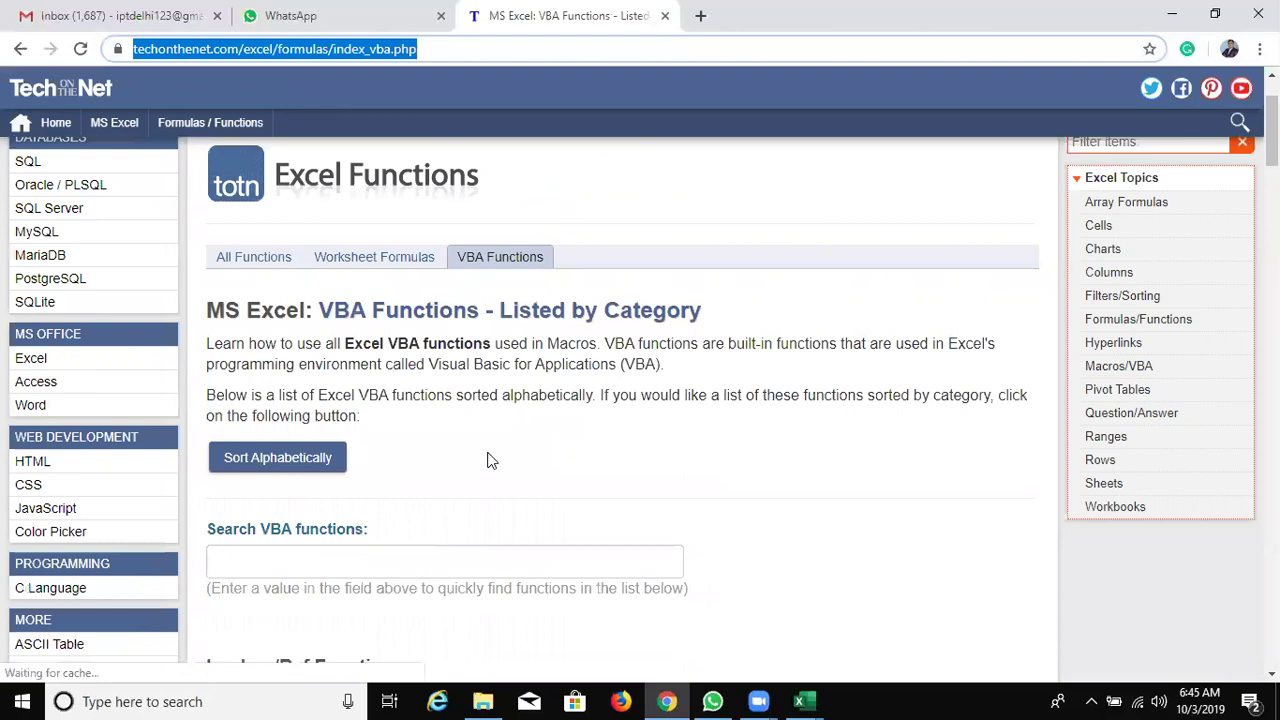
scroll(490, 472, down, 3)
scroll(492, 460, down, 2)
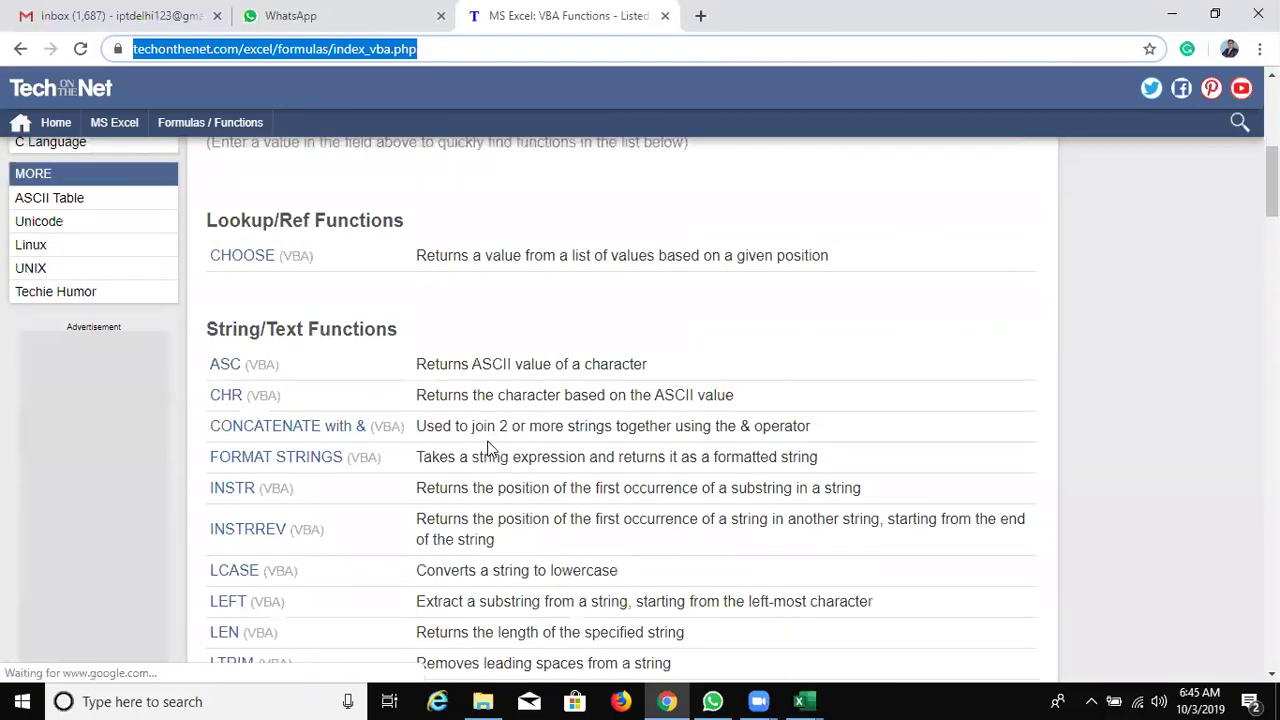
scroll(490, 449, up, 1)
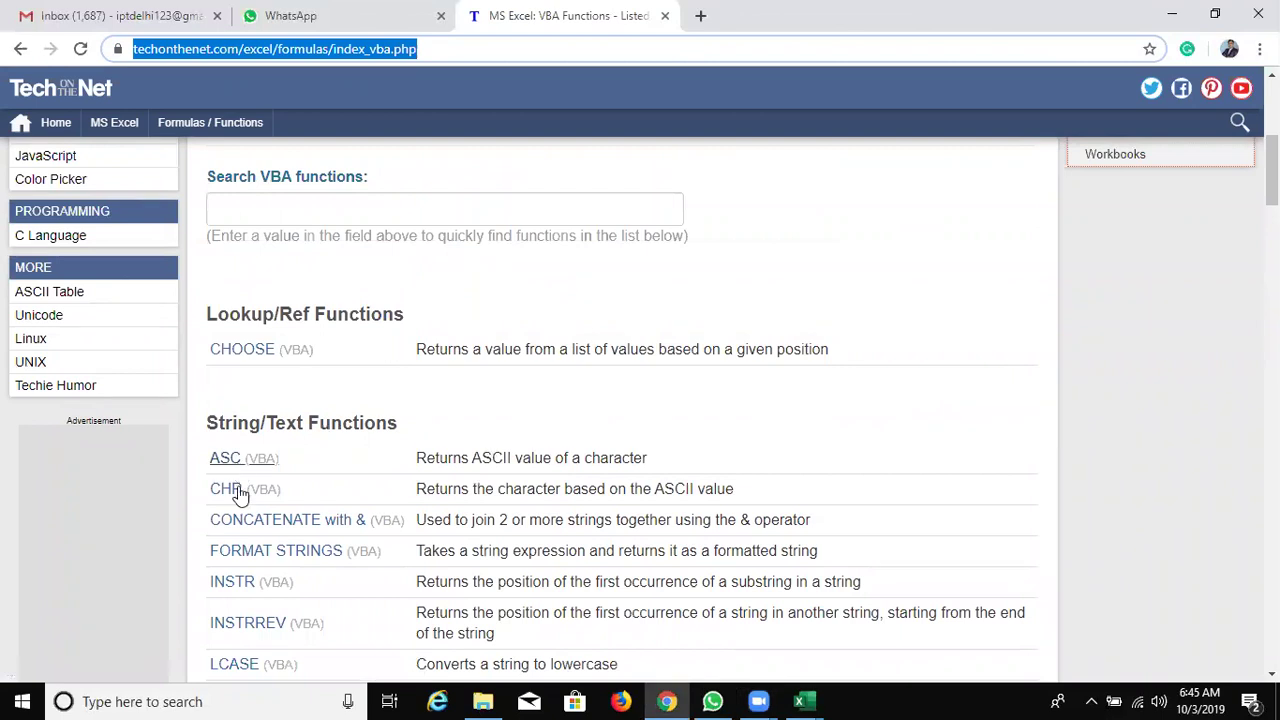
scroll(240, 494, down, 1)
scroll(240, 494, down, 3)
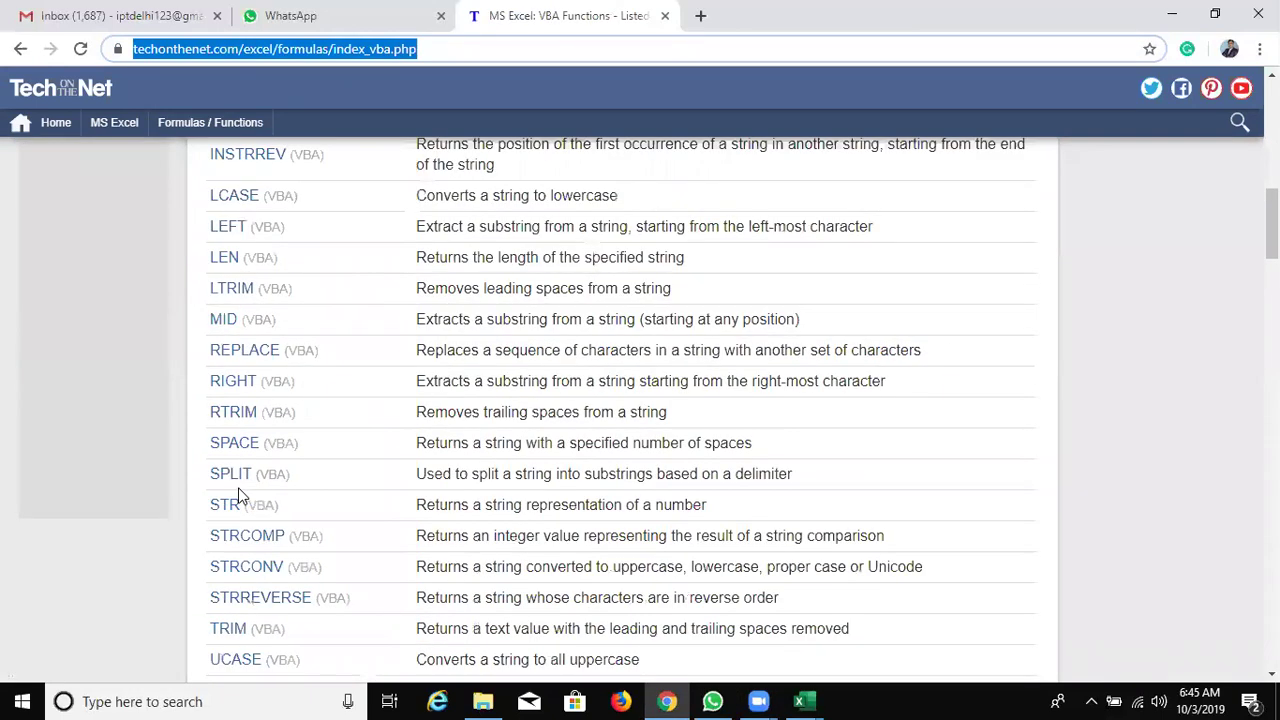
scroll(240, 494, down, 1)
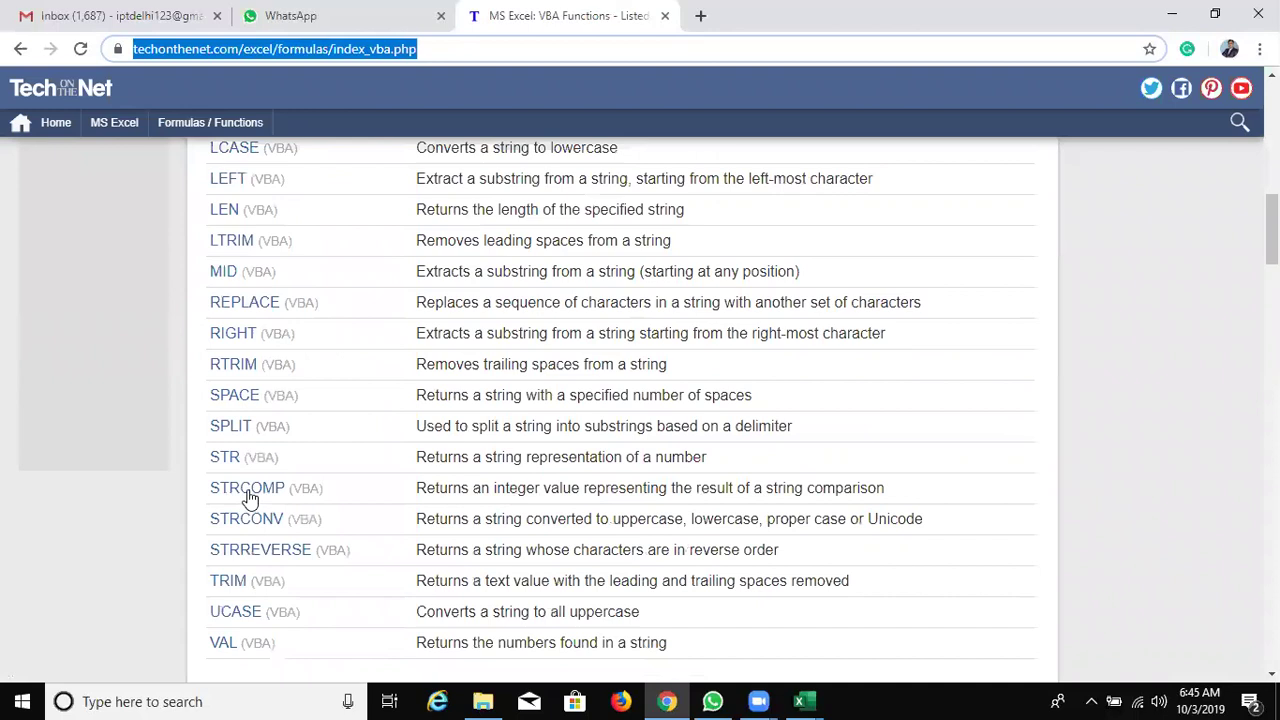
scroll(251, 492, down, 3)
scroll(251, 494, down, 3)
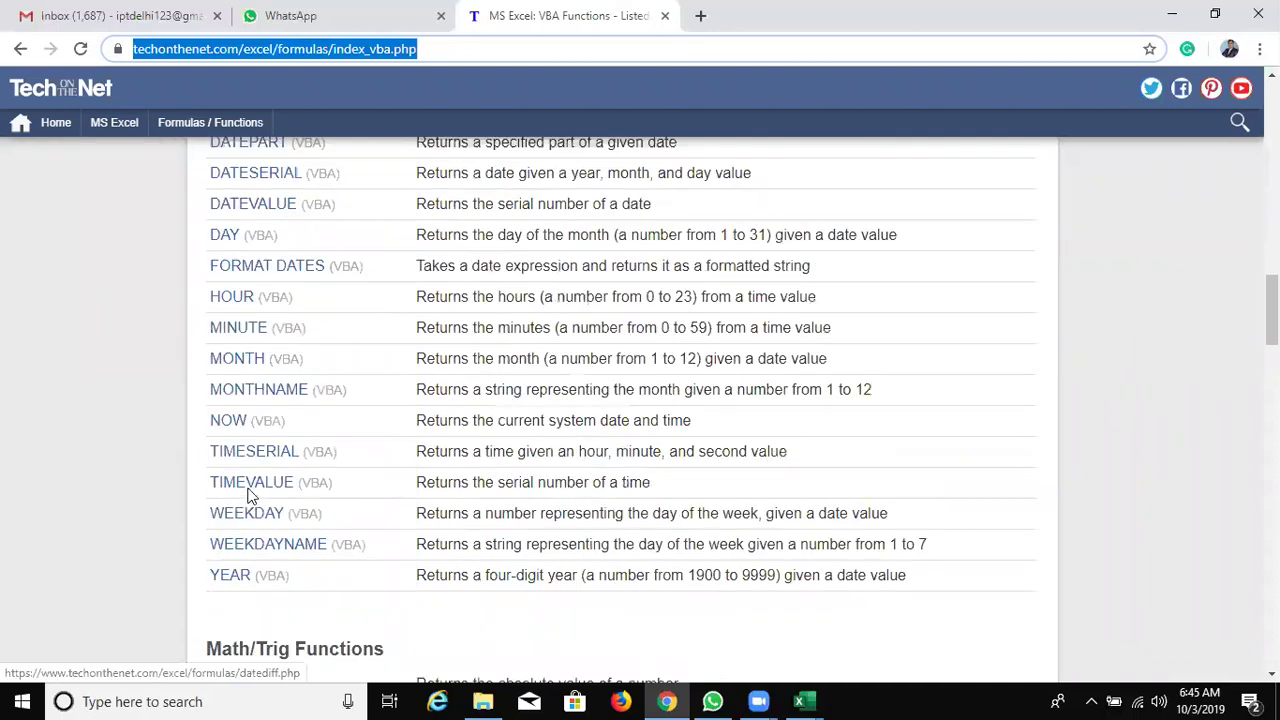
scroll(251, 494, down, 5)
scroll(445, 540, down, 4)
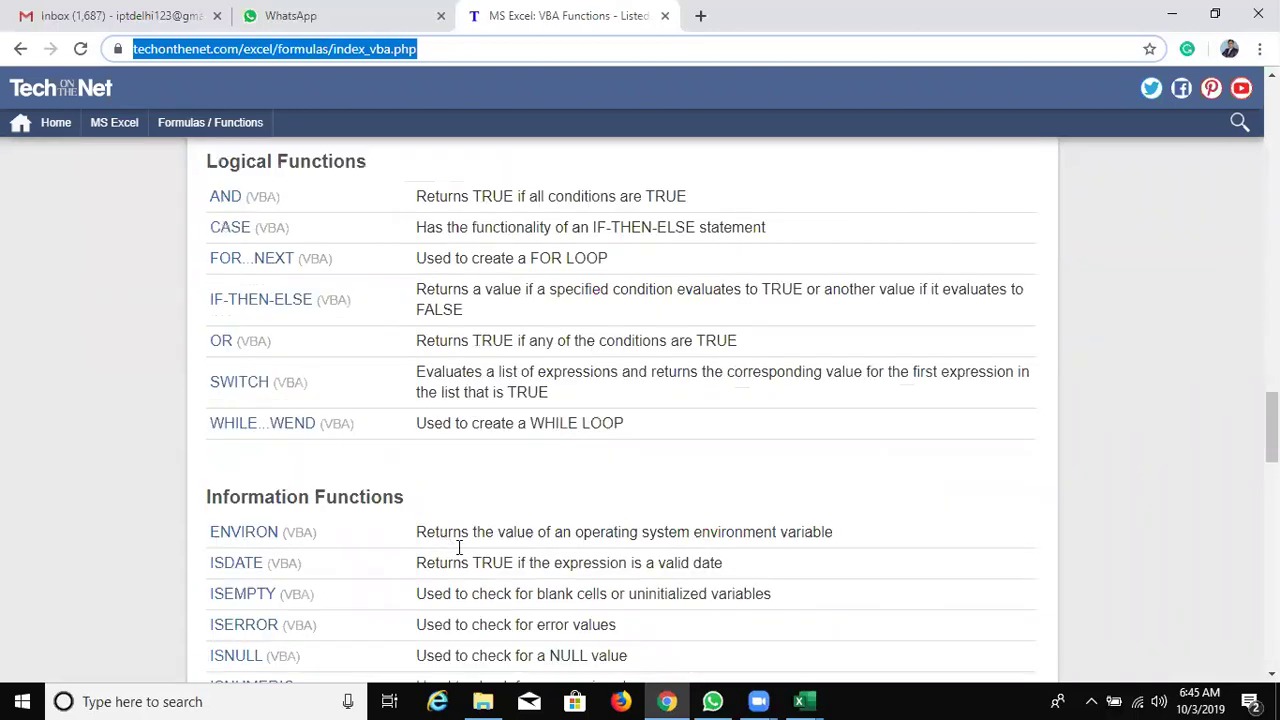
scroll(459, 547, down, 3)
scroll(452, 567, down, 3)
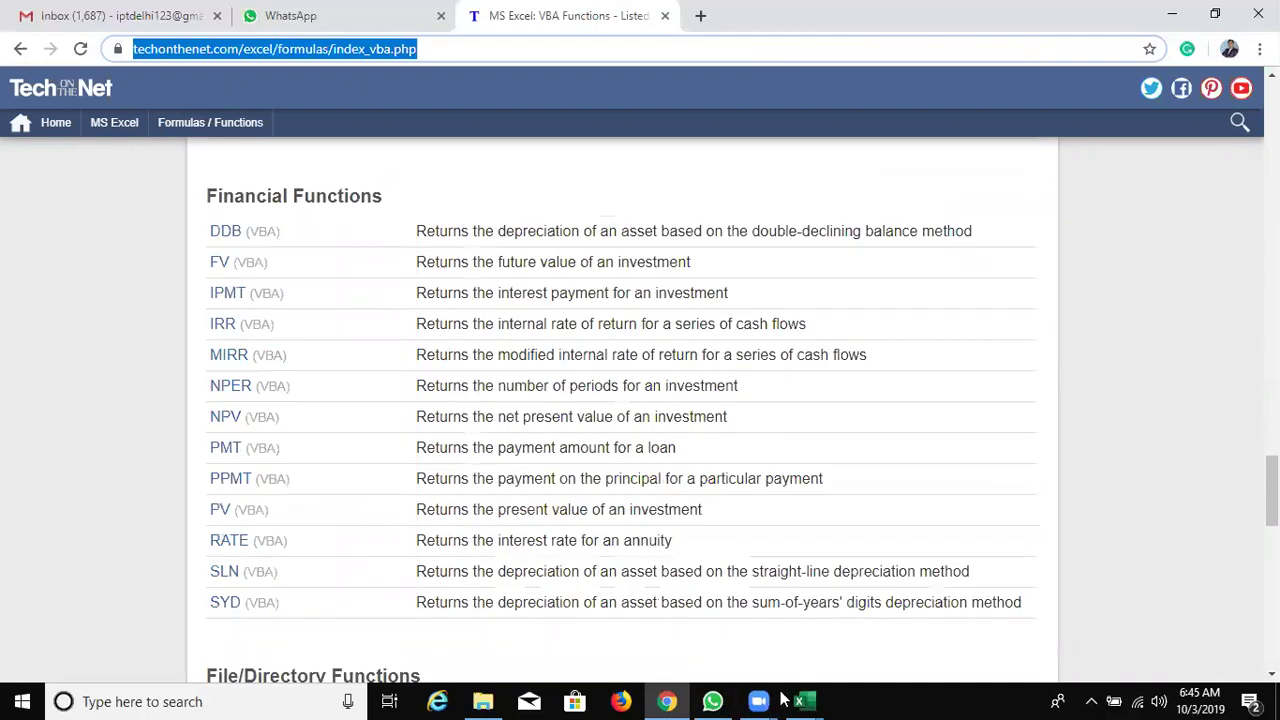
mouse_move(801, 700)
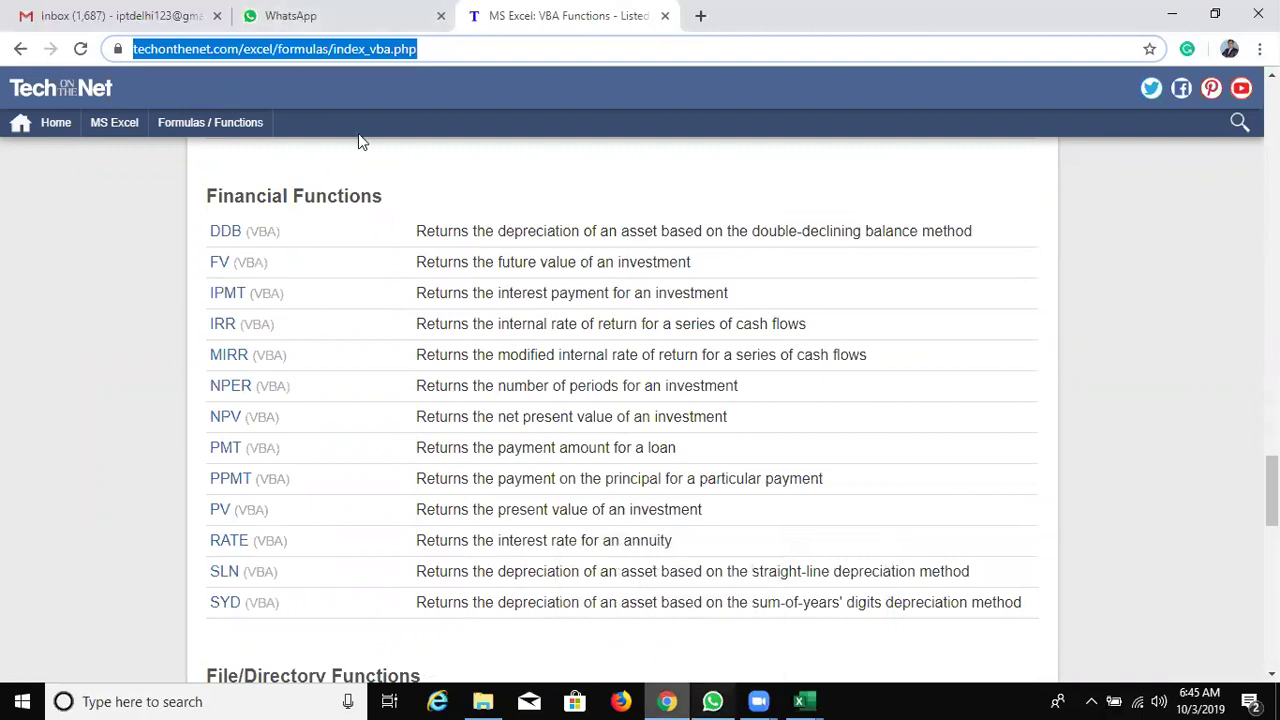
click(714, 700)
Paste and send the VBA functions link in the first contact's chat
click(470, 230)
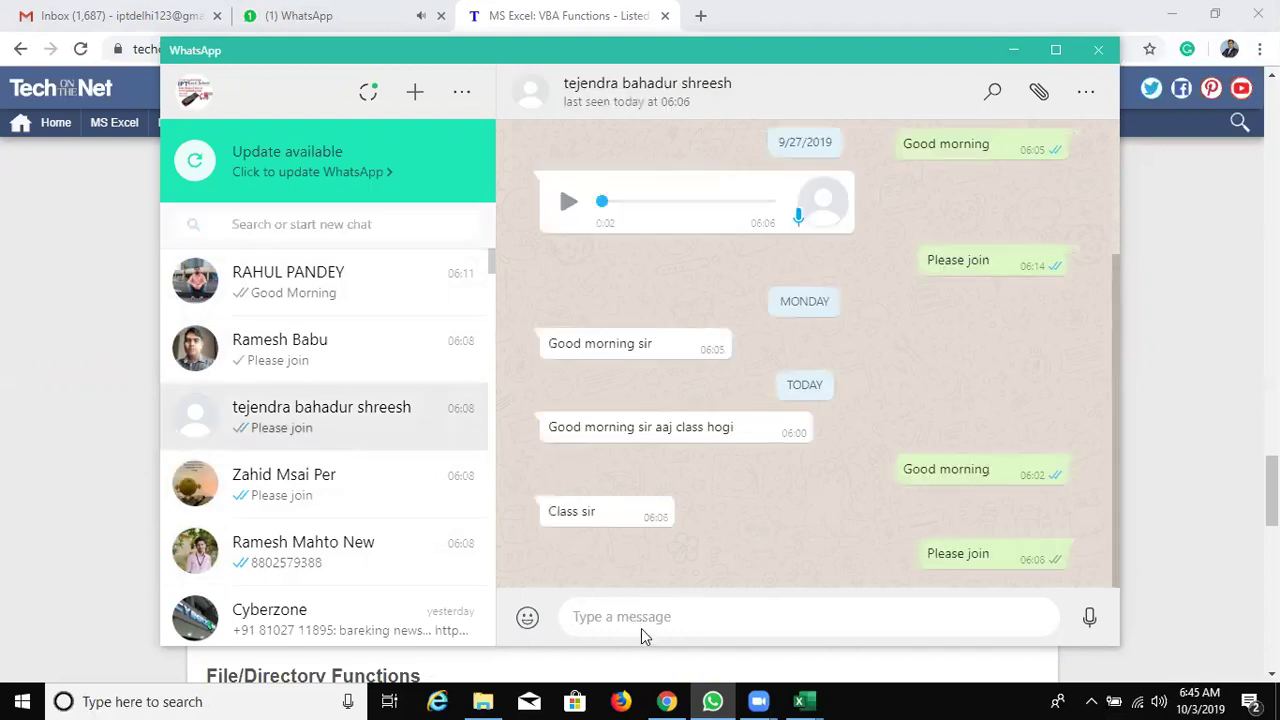
text(https://www.techonthenet.com/excel/formulas/index_vba.php)
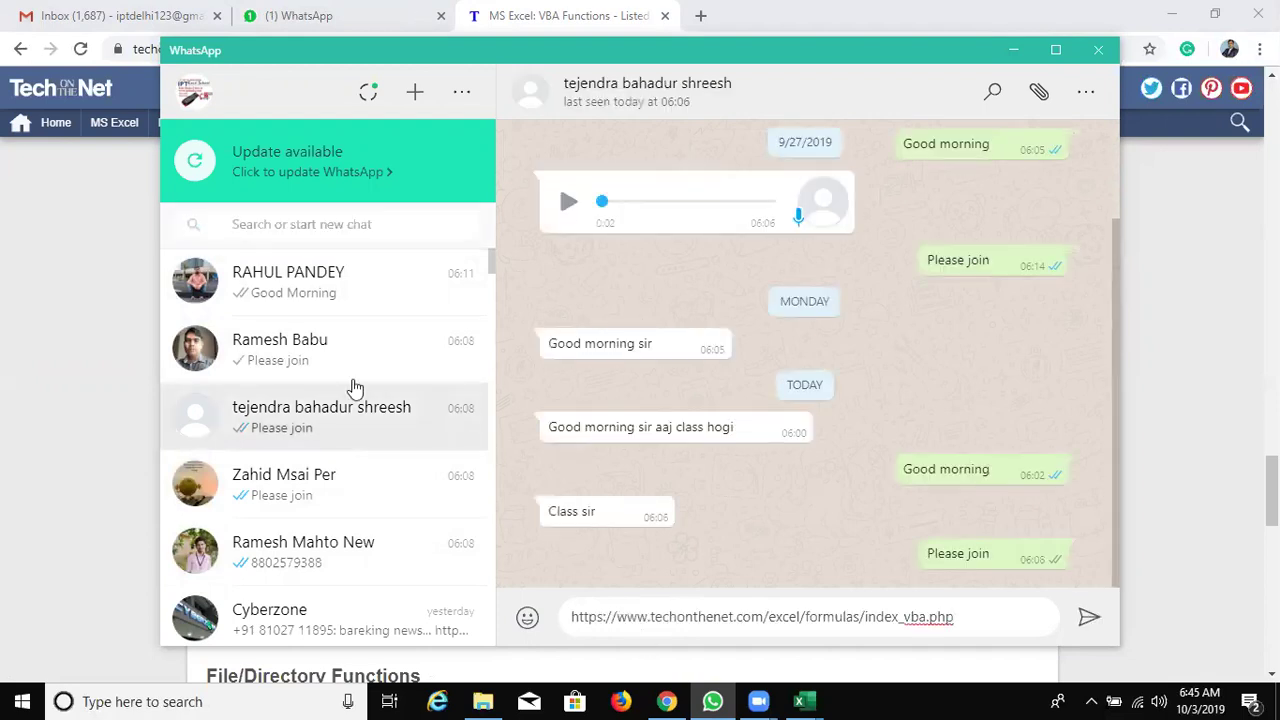
key(Return)
Send the same link to two more contacts, then show the Windows desktop
click(349, 380)
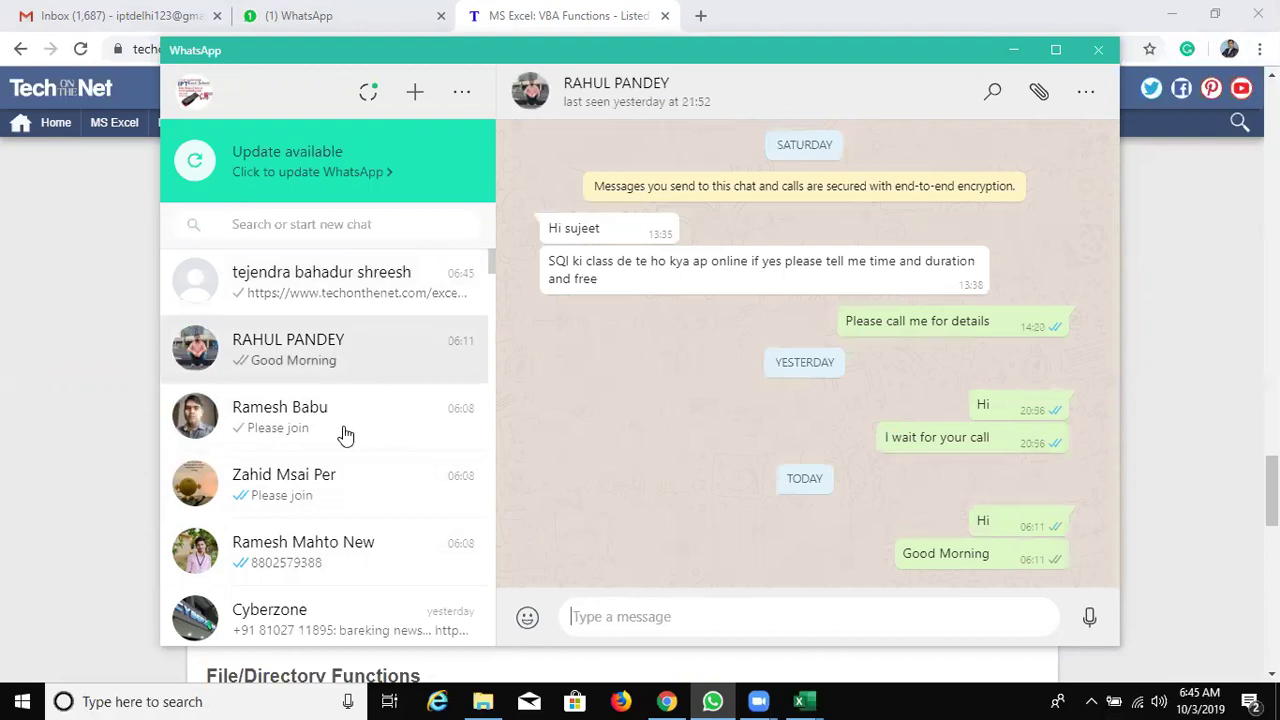
click(345, 435)
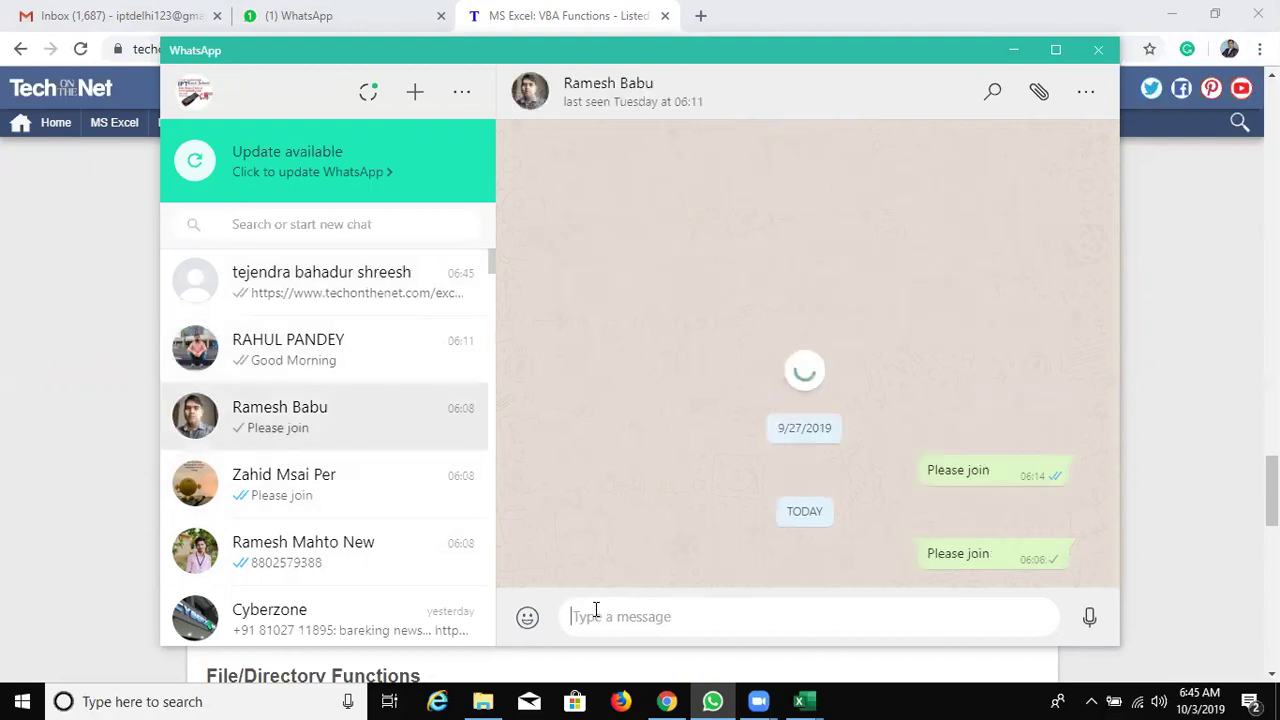
text(https://www.techonthenet.com/excel/formulas/index_vba.php)
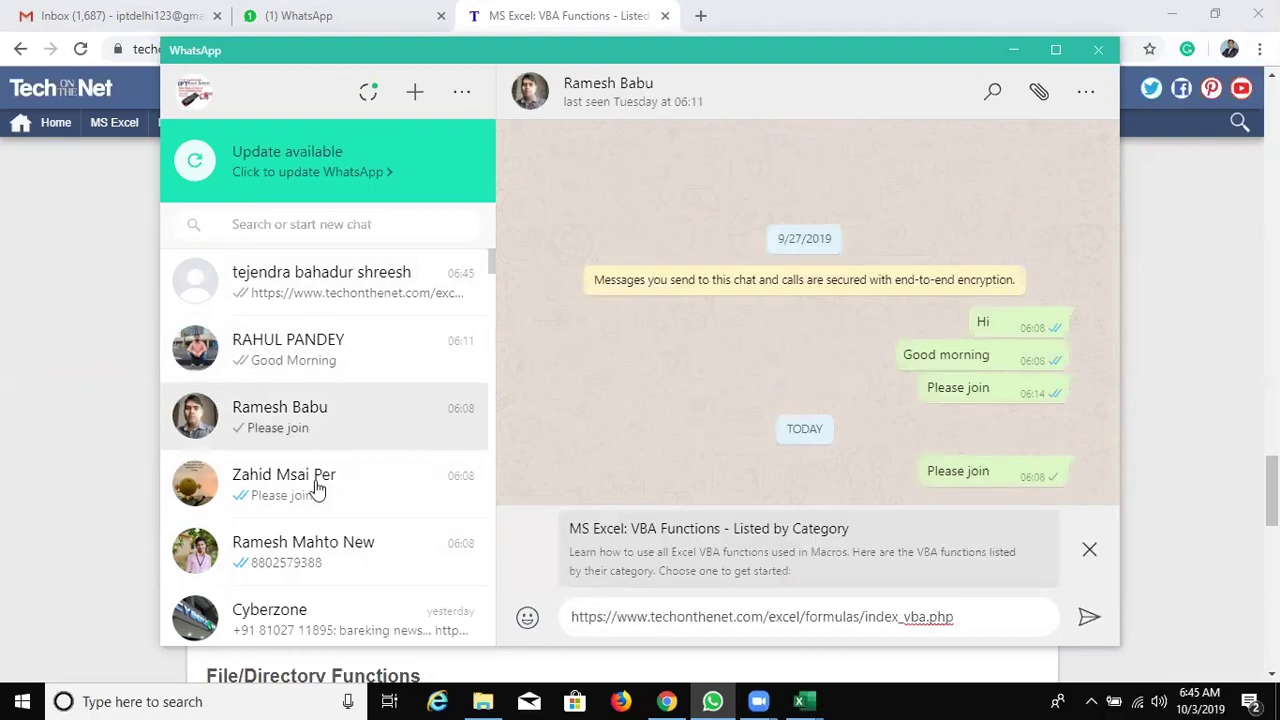
key(Return)
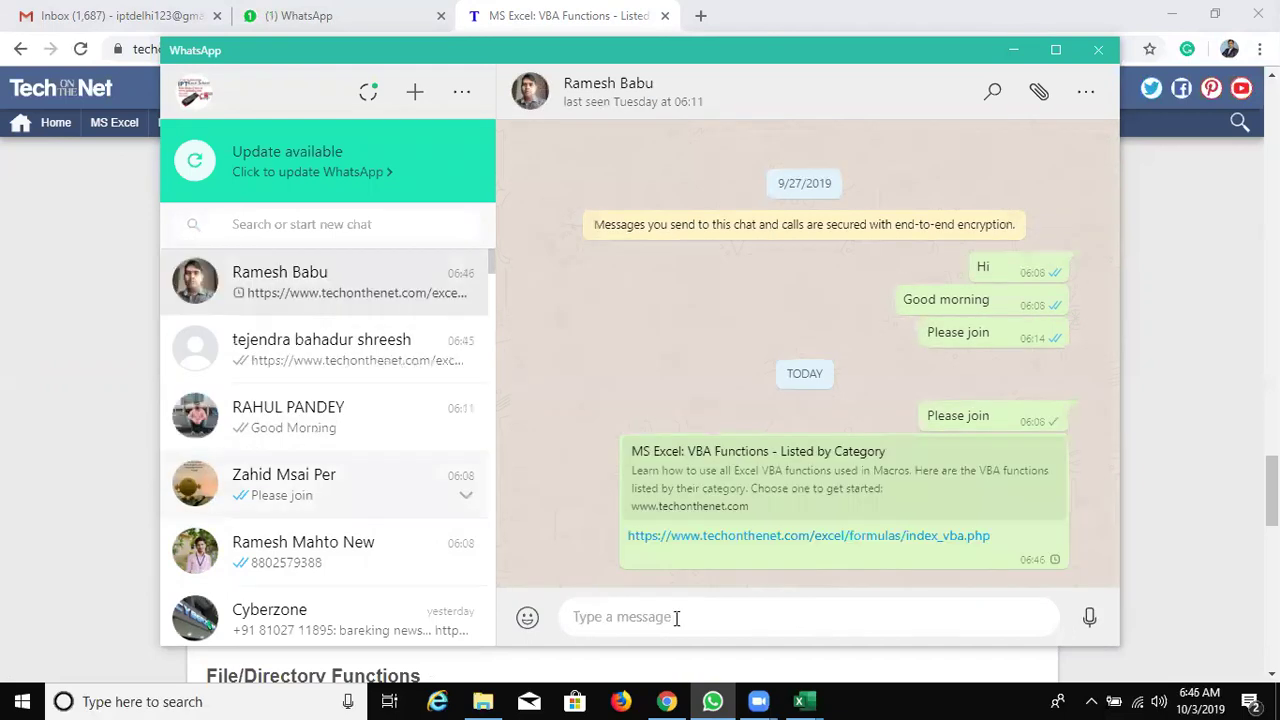
text(https://www.techonthenet.com/excel/formulas/index_vba.php)
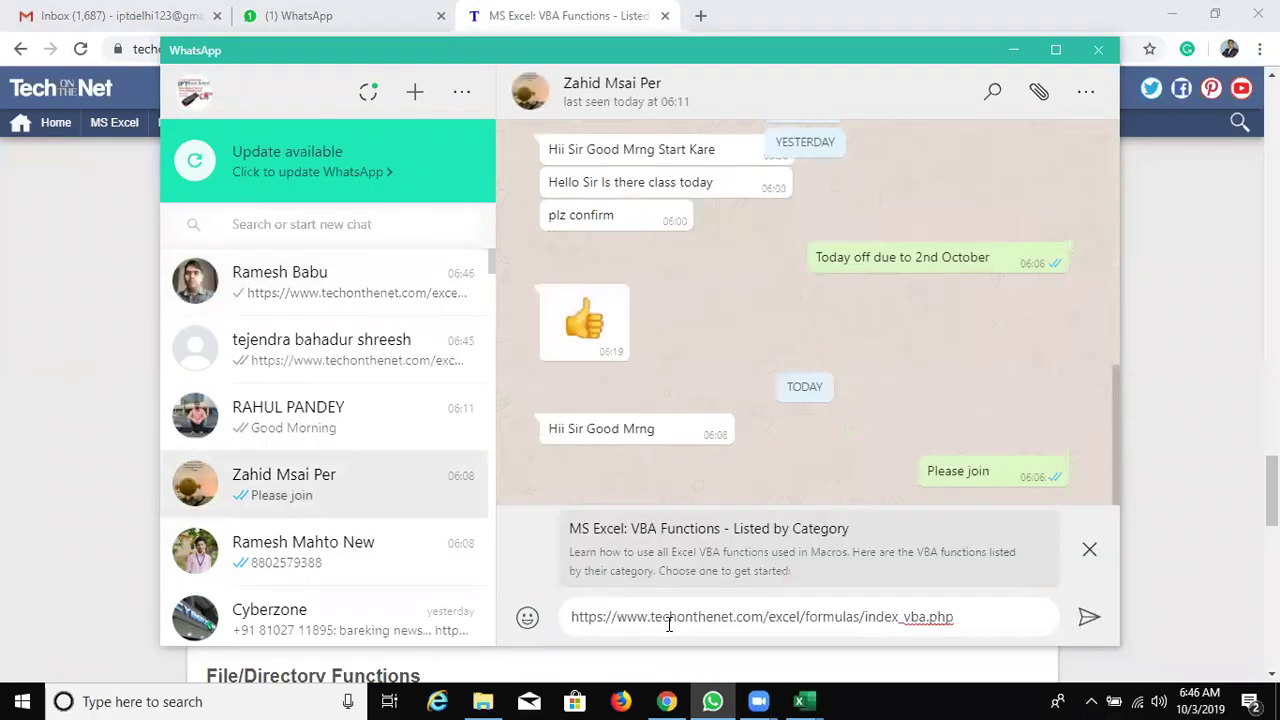
key(Return)
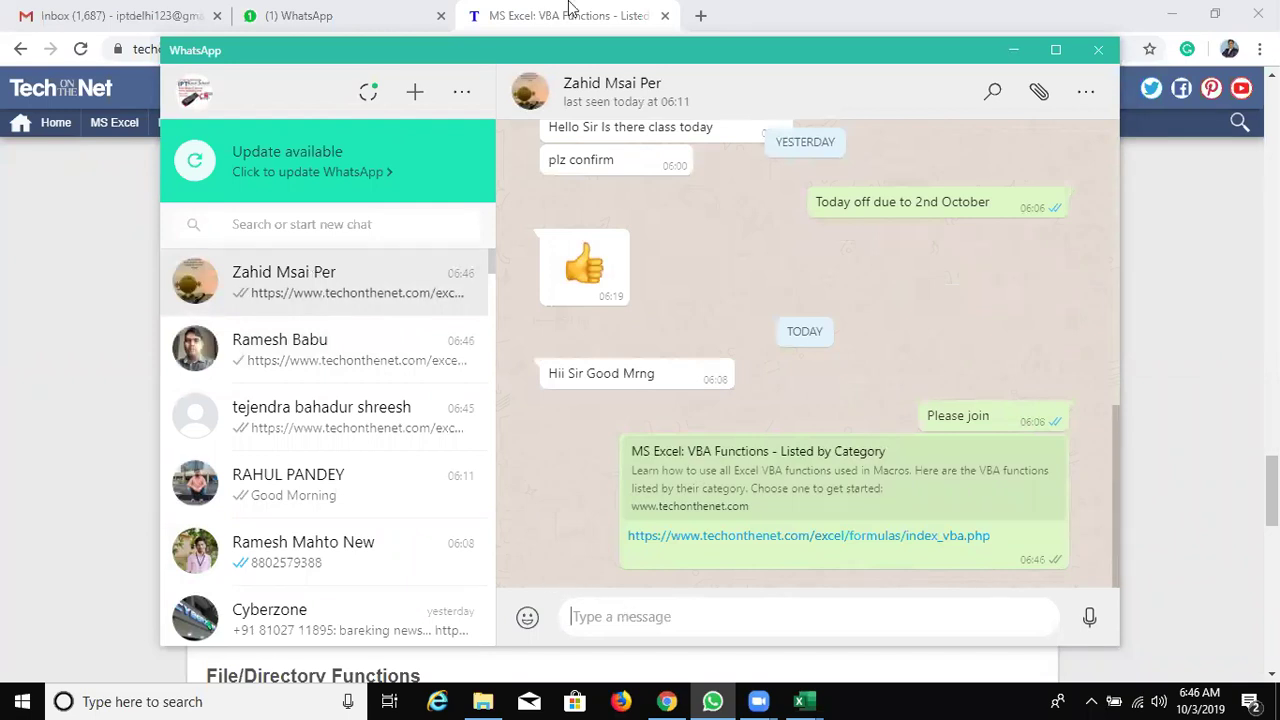
click(760, 701)
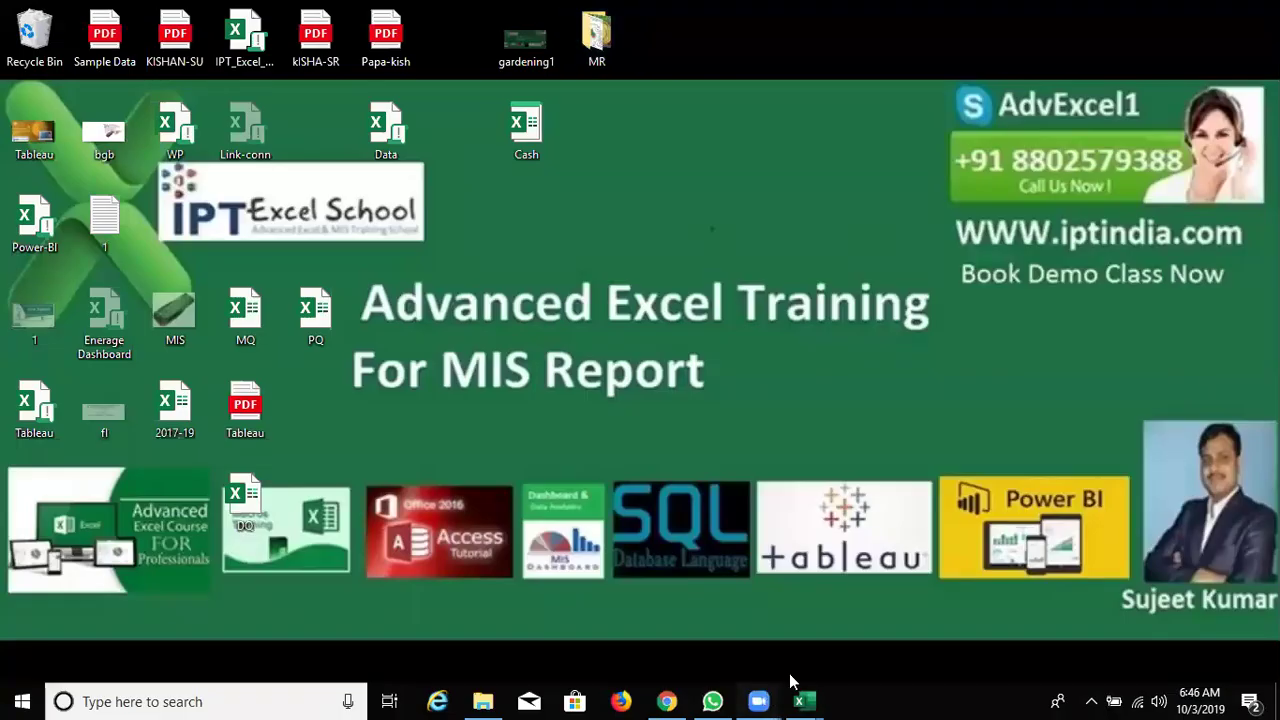
mouse_move(768, 672)
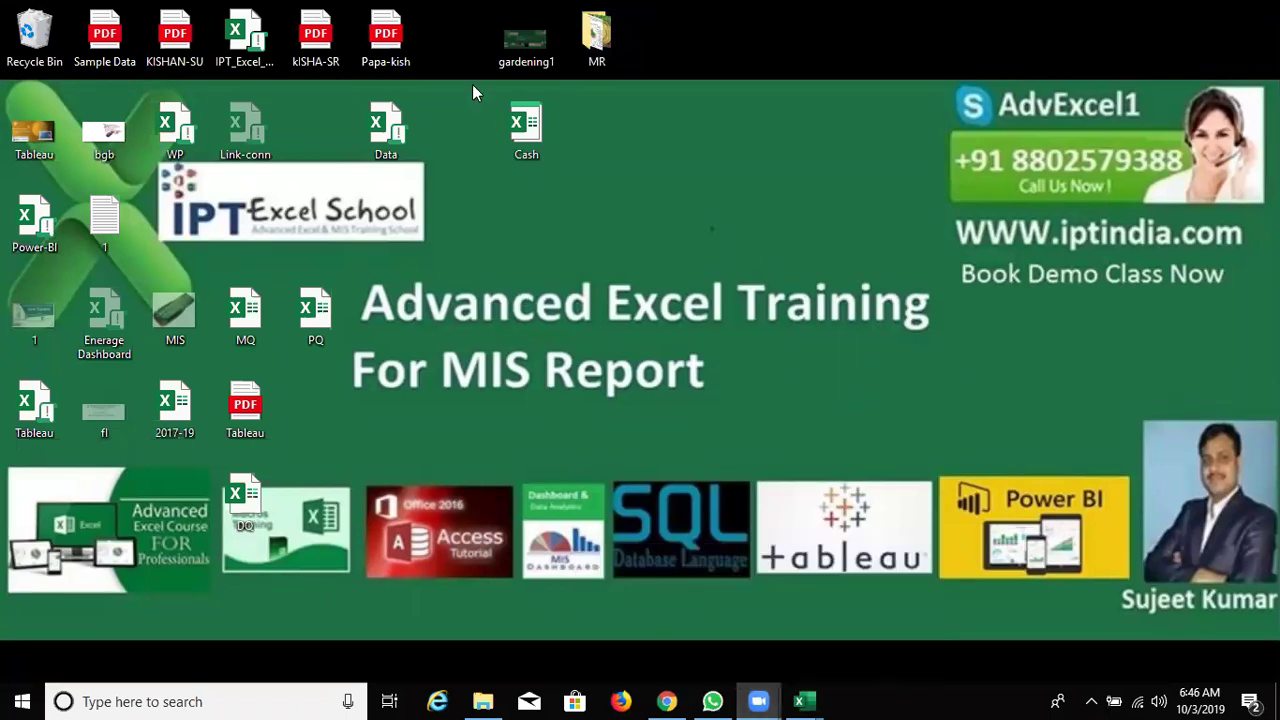